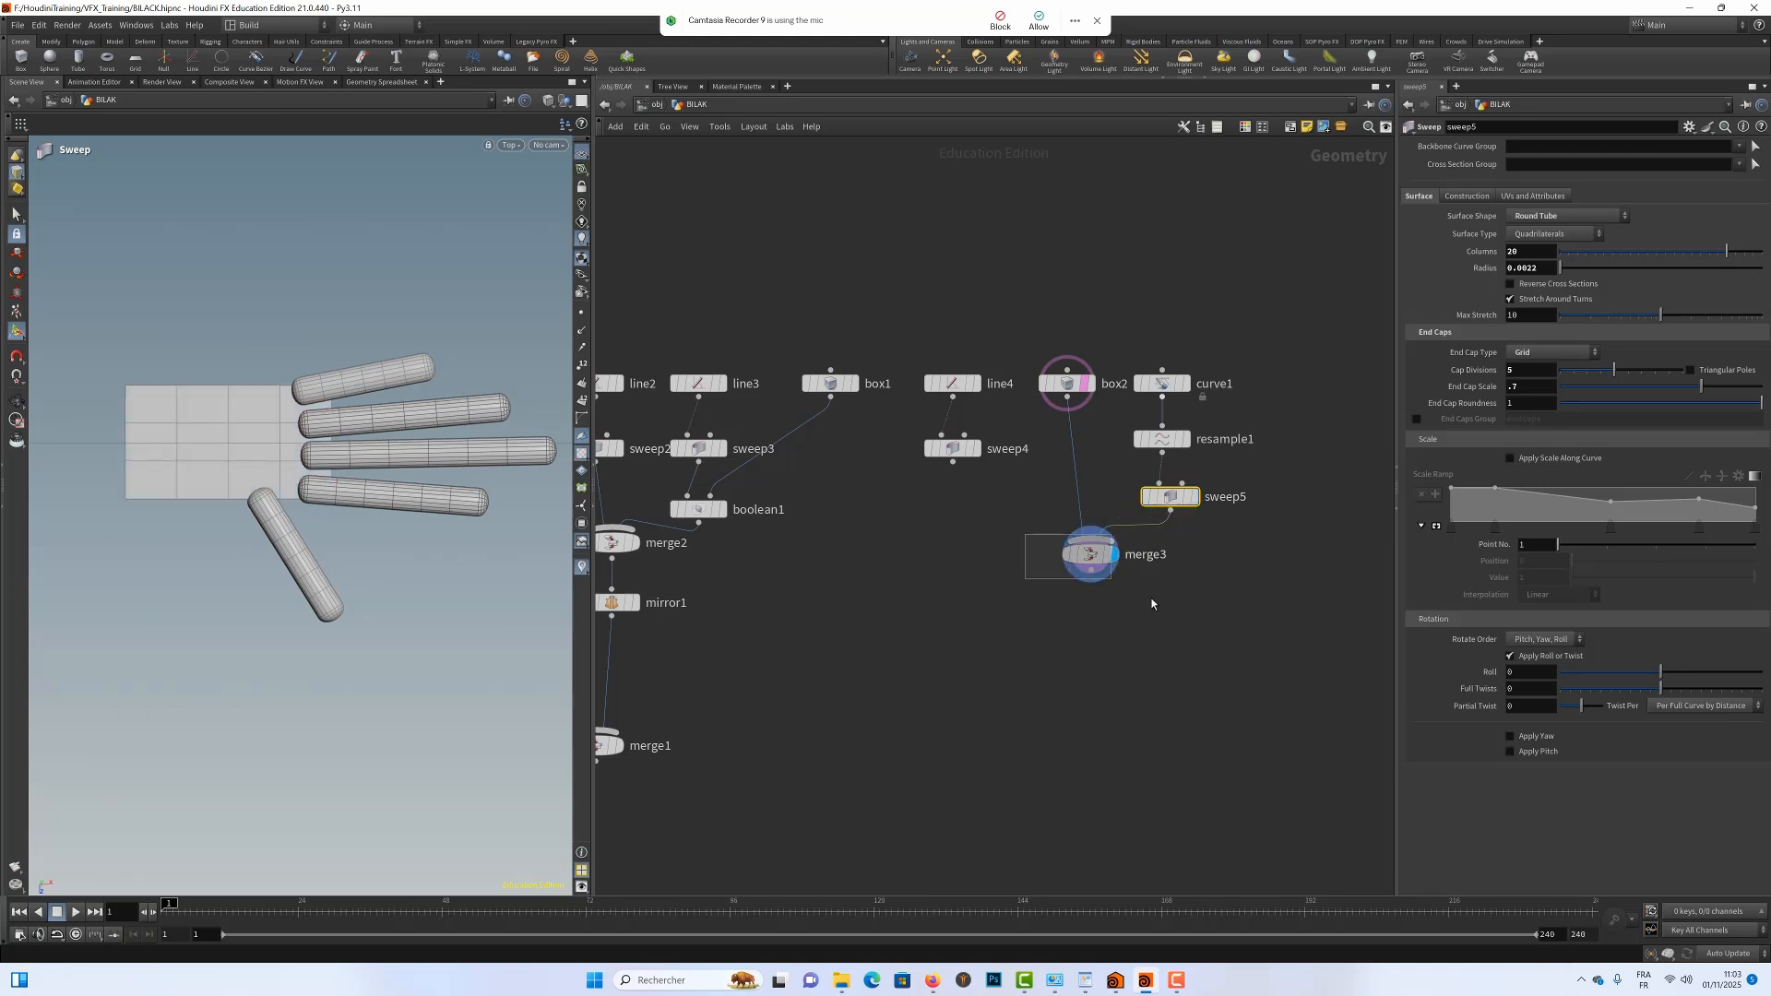
Raise the palm box (box2) to a Y centre of about 0.0002 so it lines up vertically with the fingers
click(1093, 557)
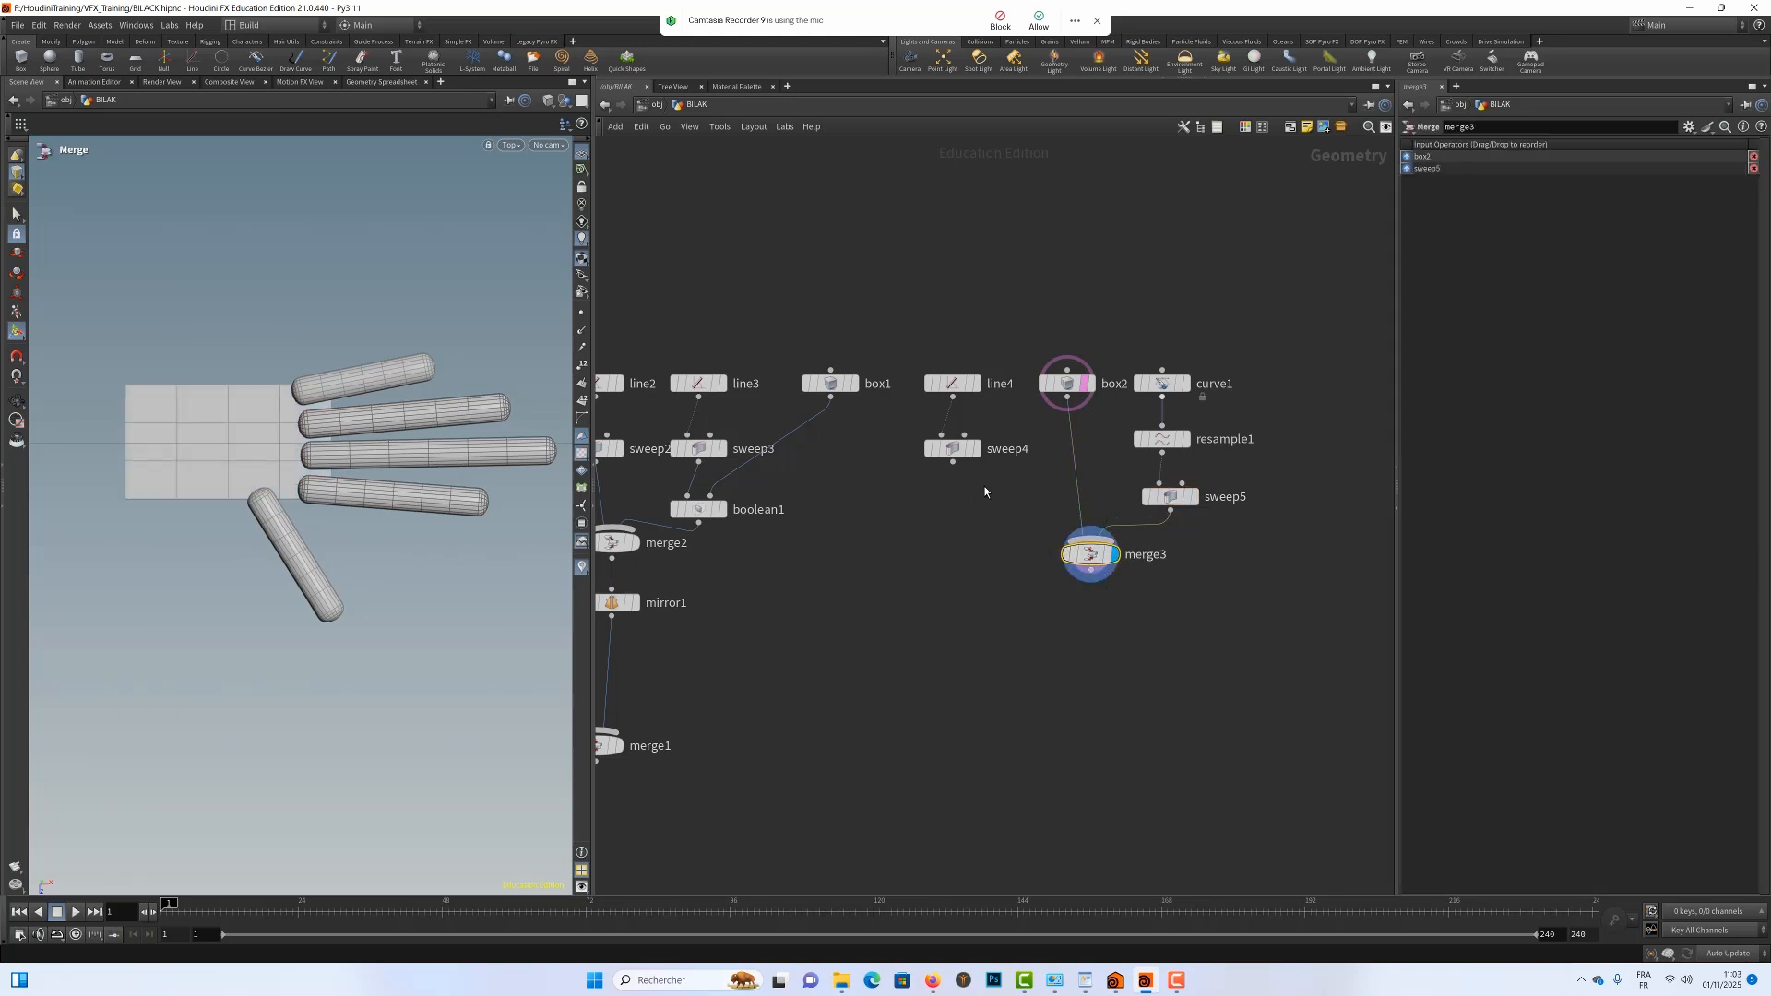
click(1067, 384)
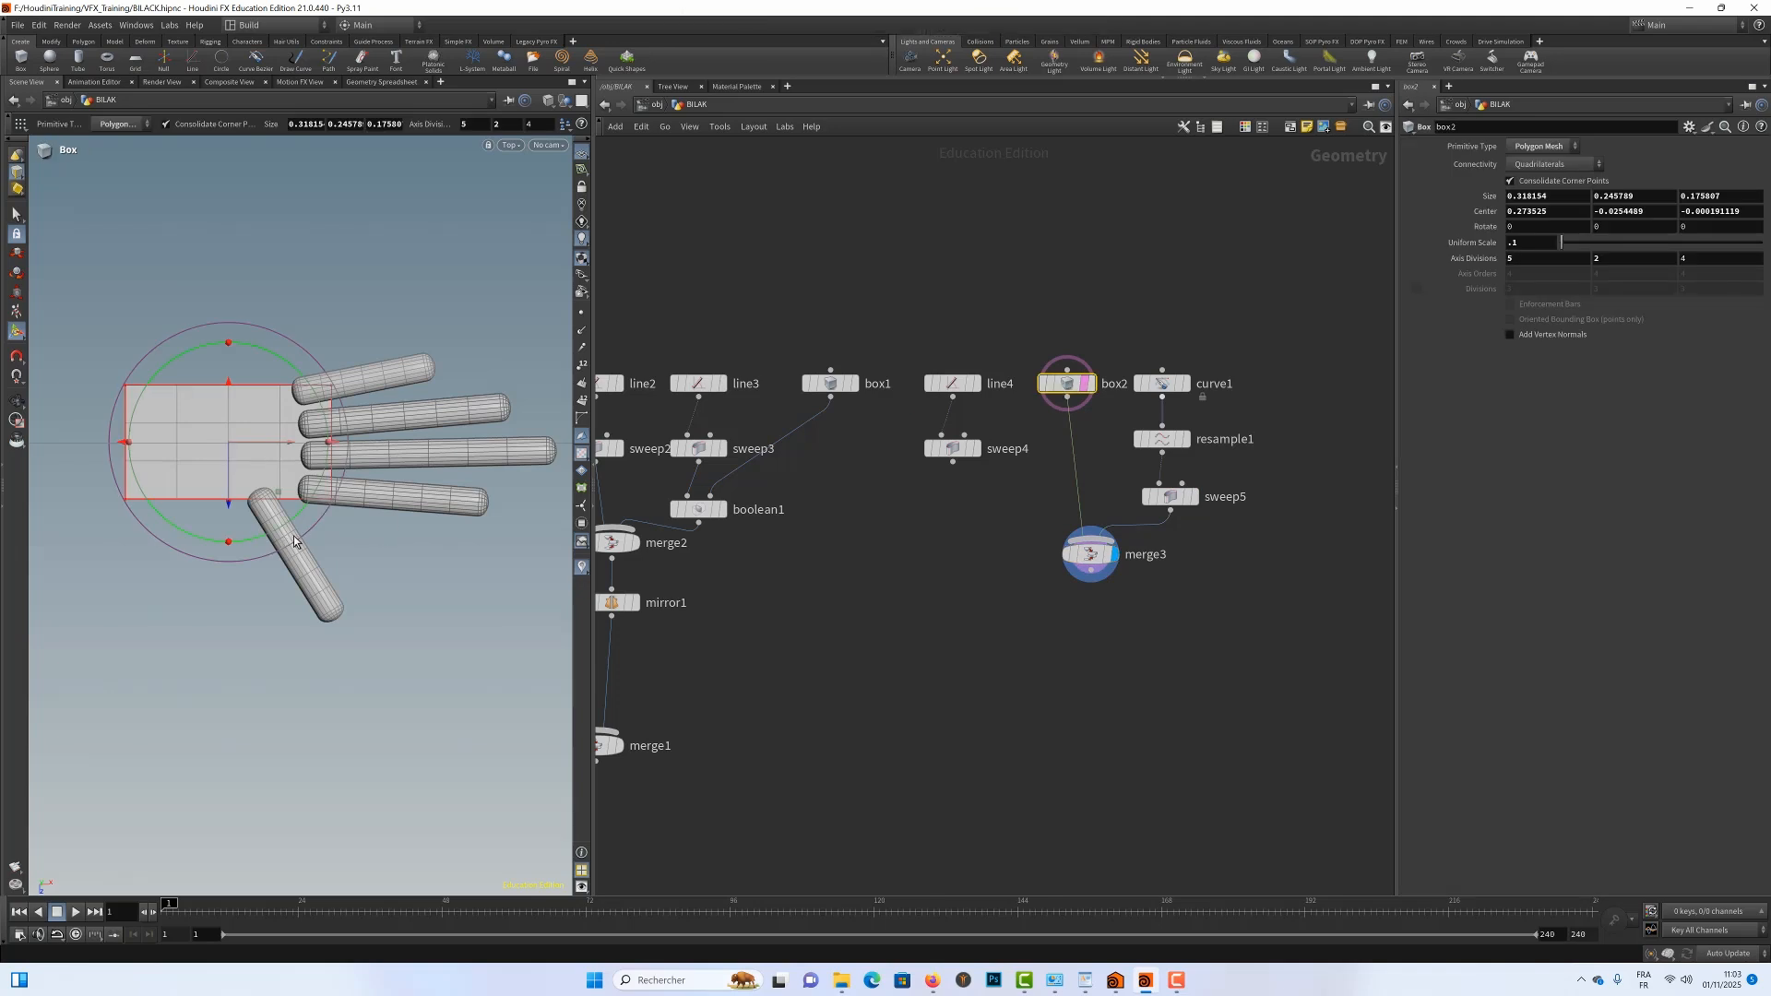
key(Escape)
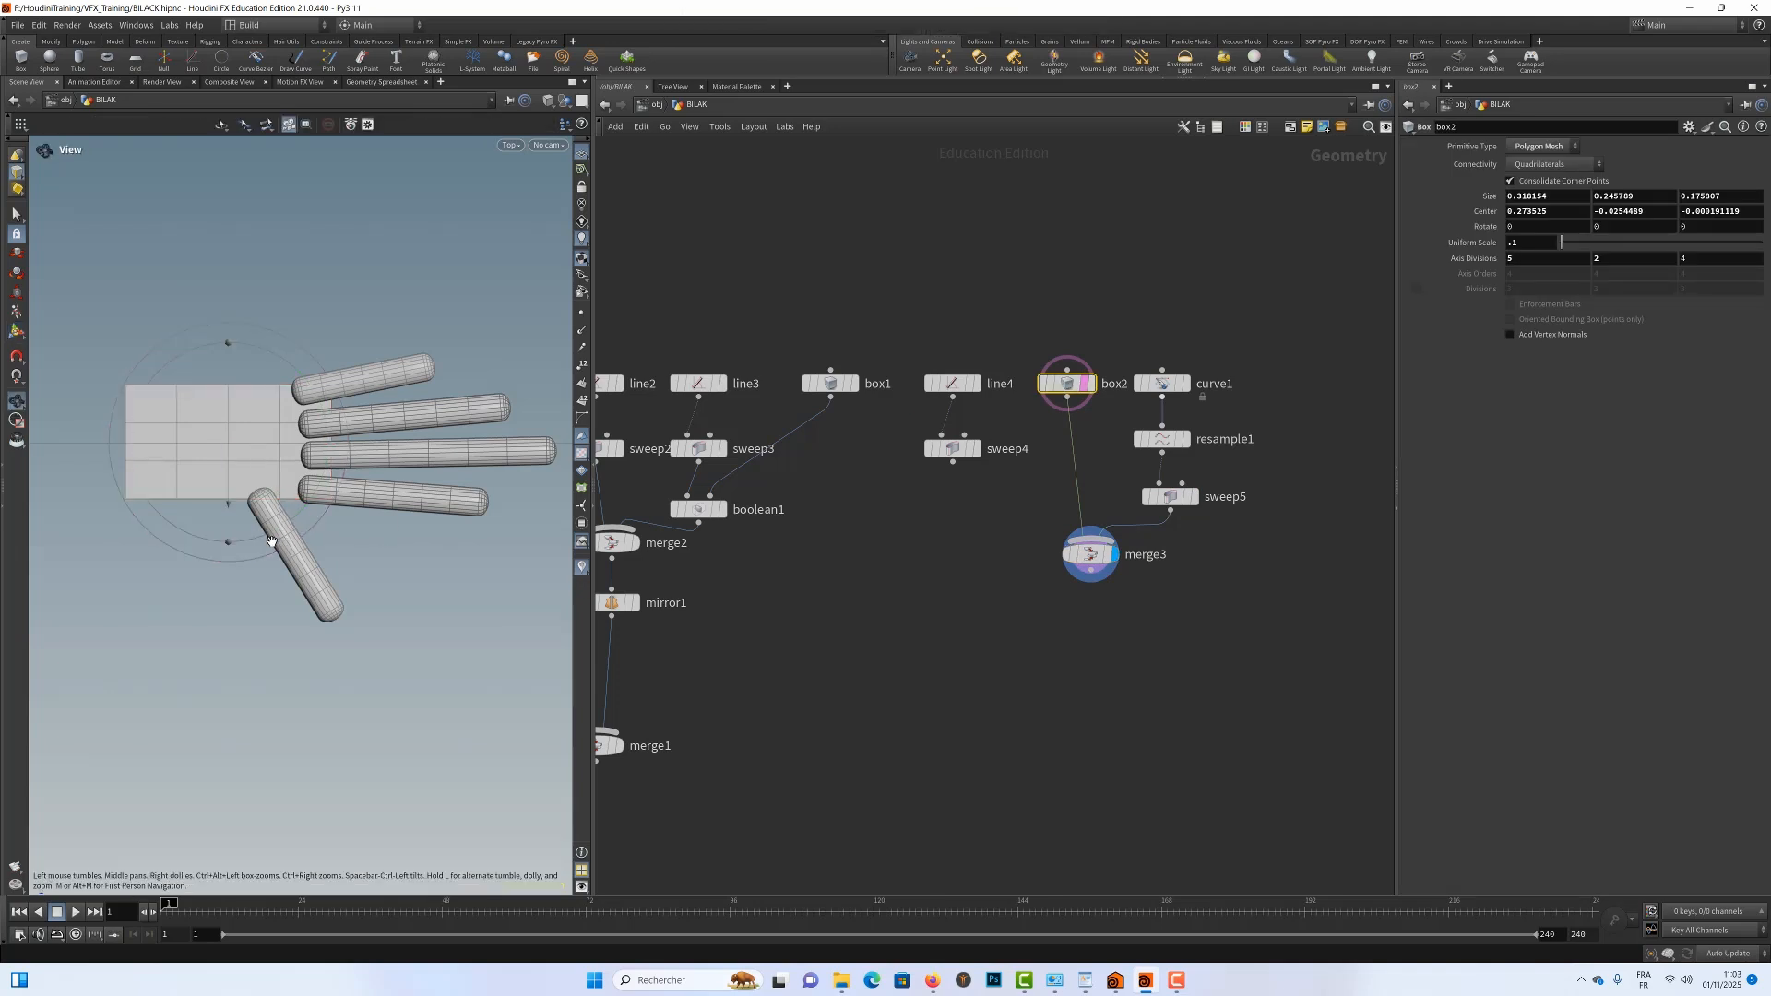
key(space+b)
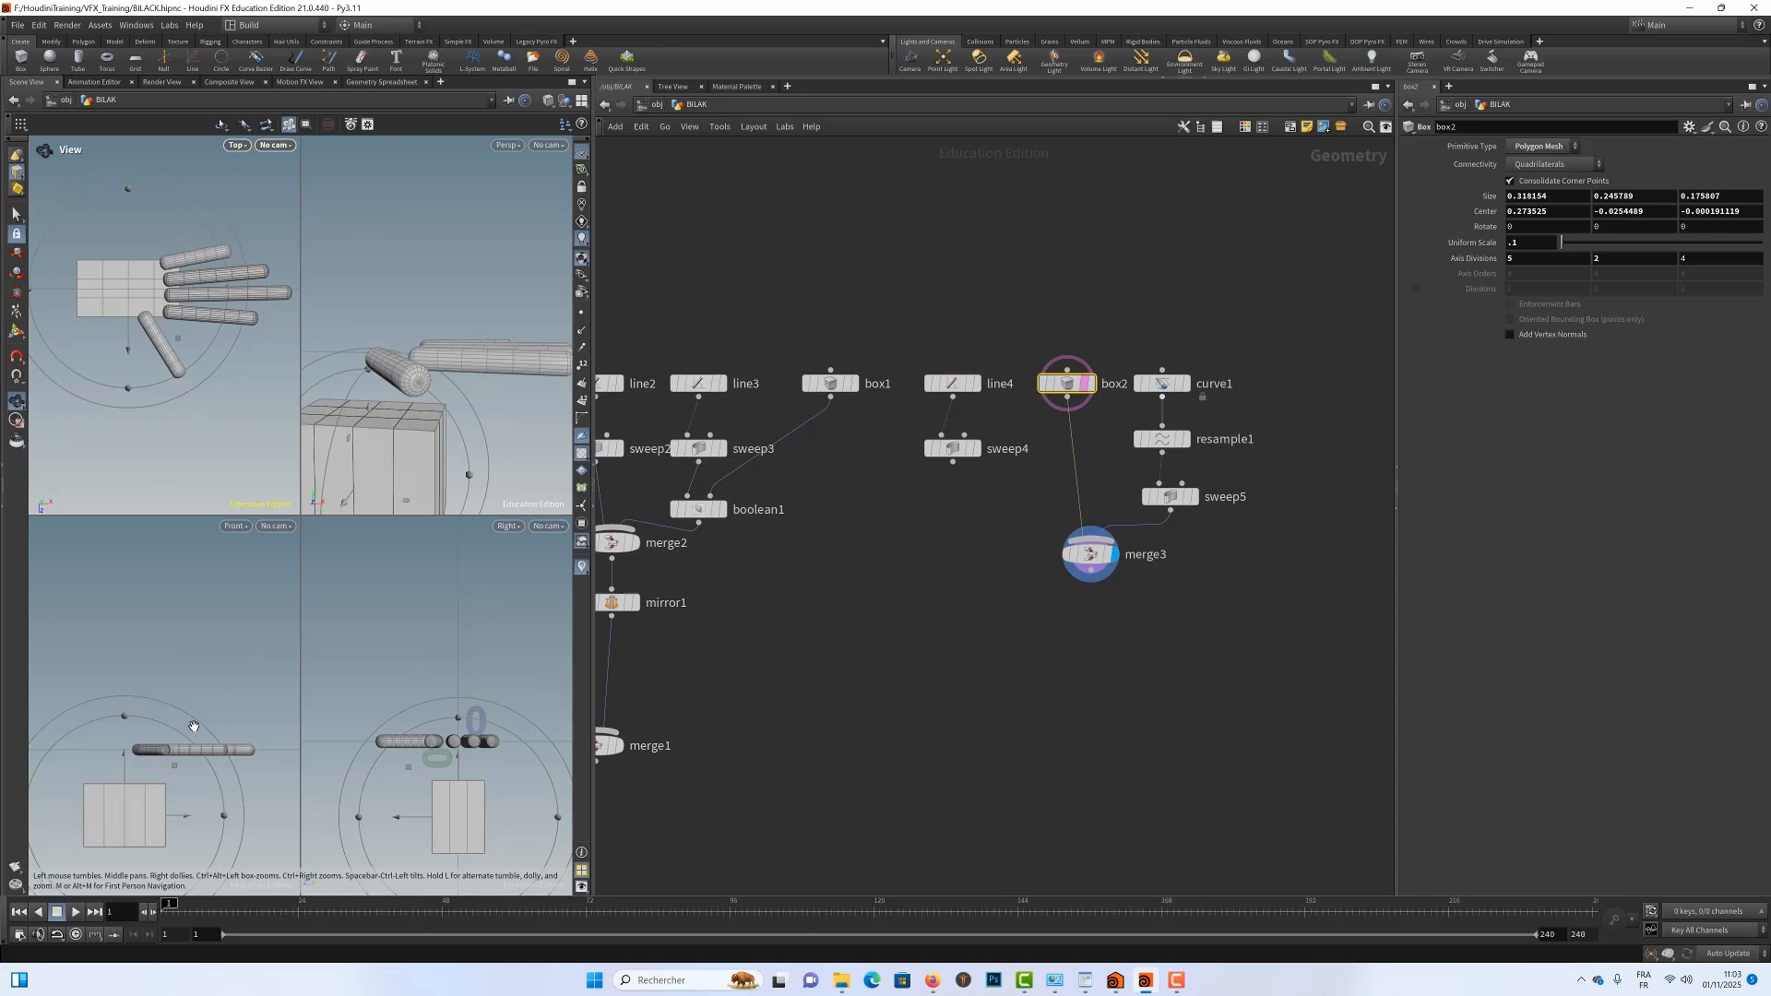
key(Return)
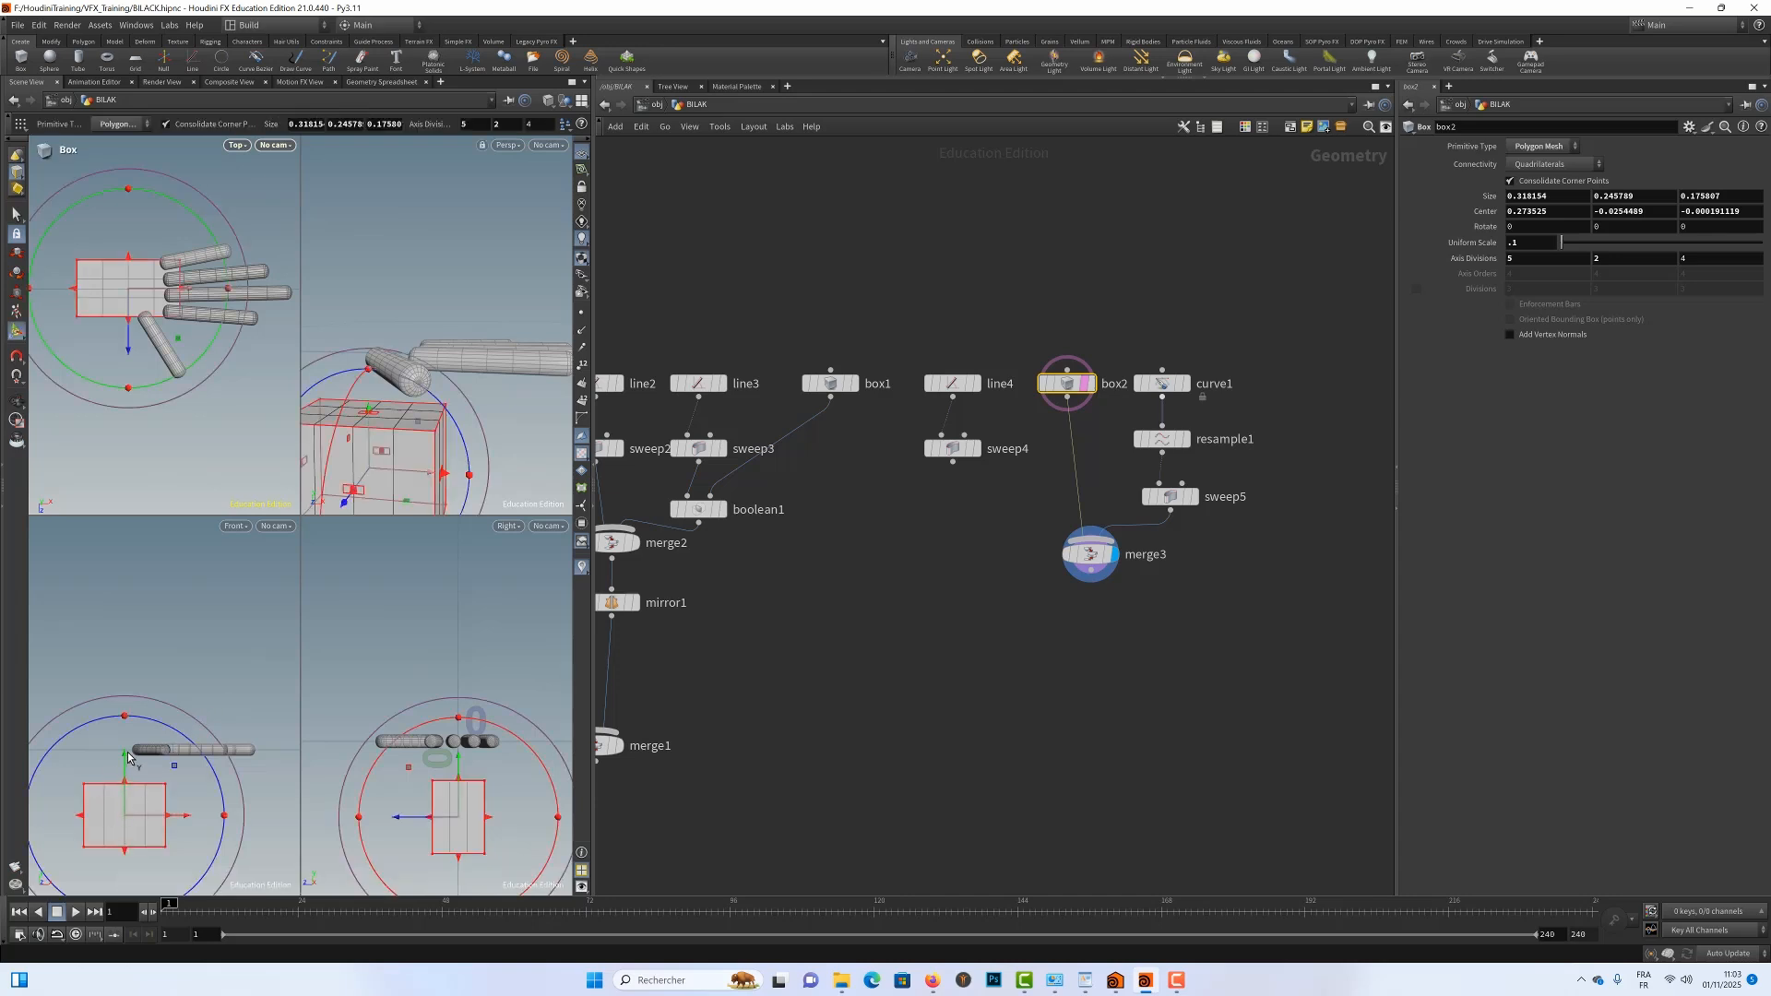
drag(126, 755, 122, 693)
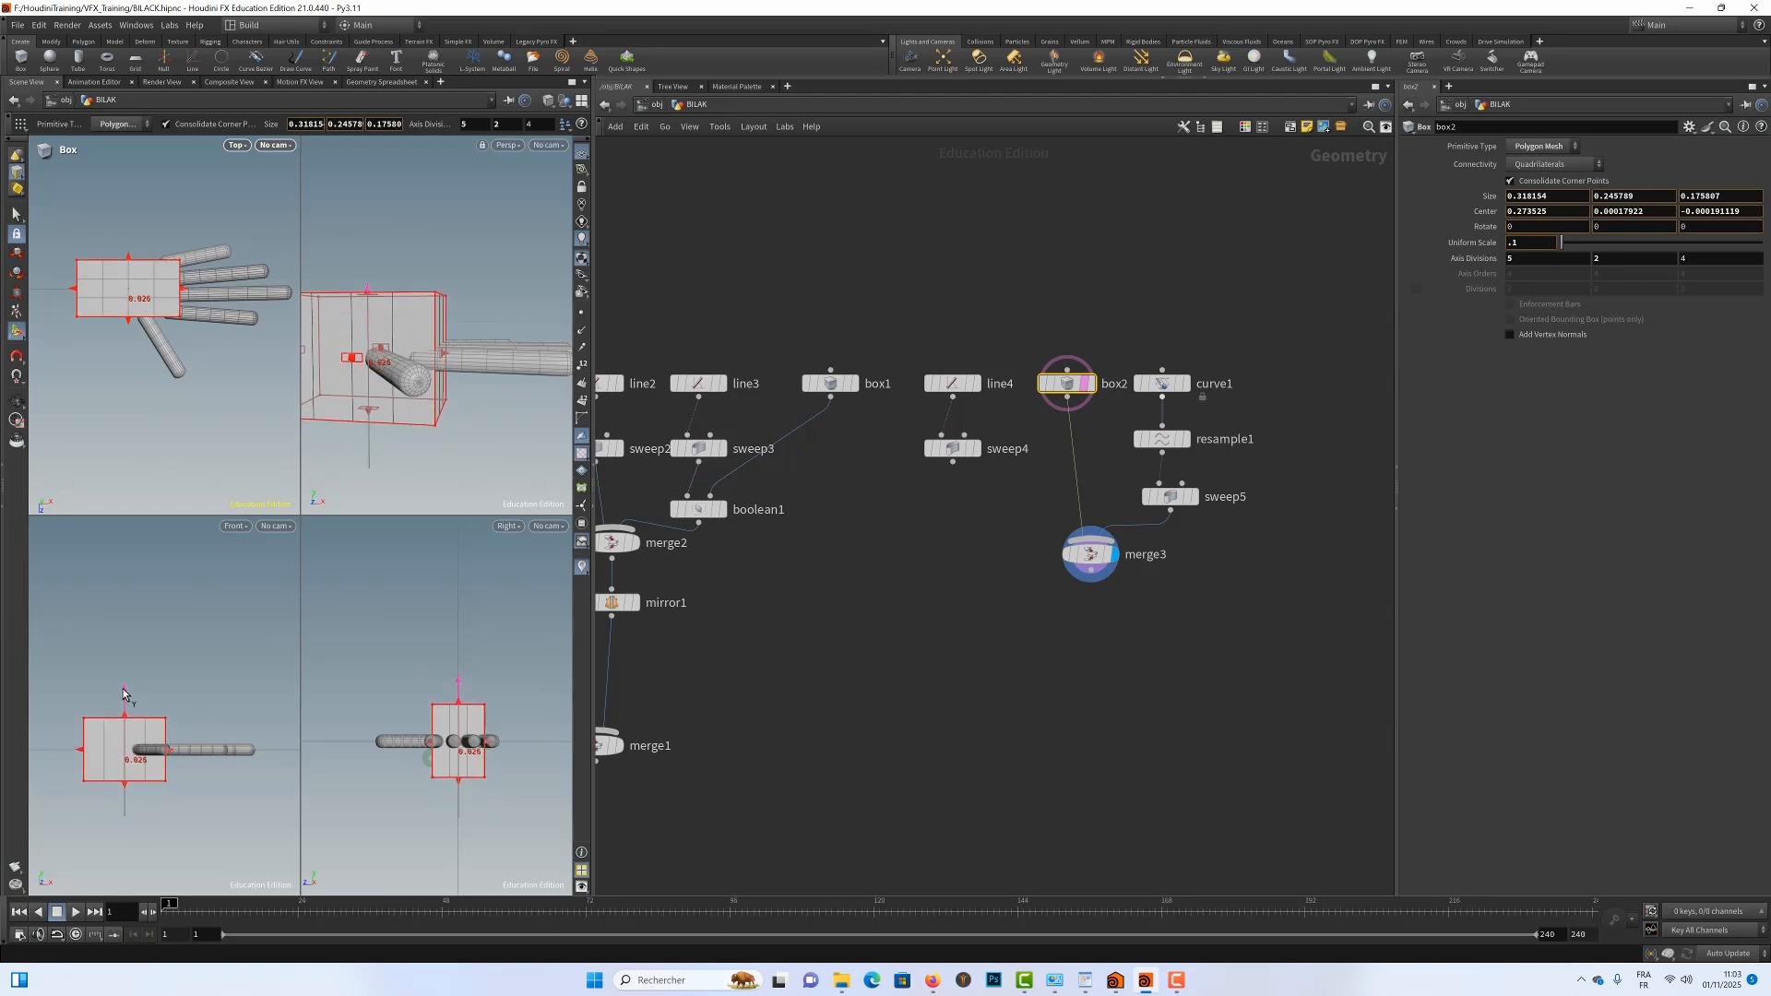
key(r)
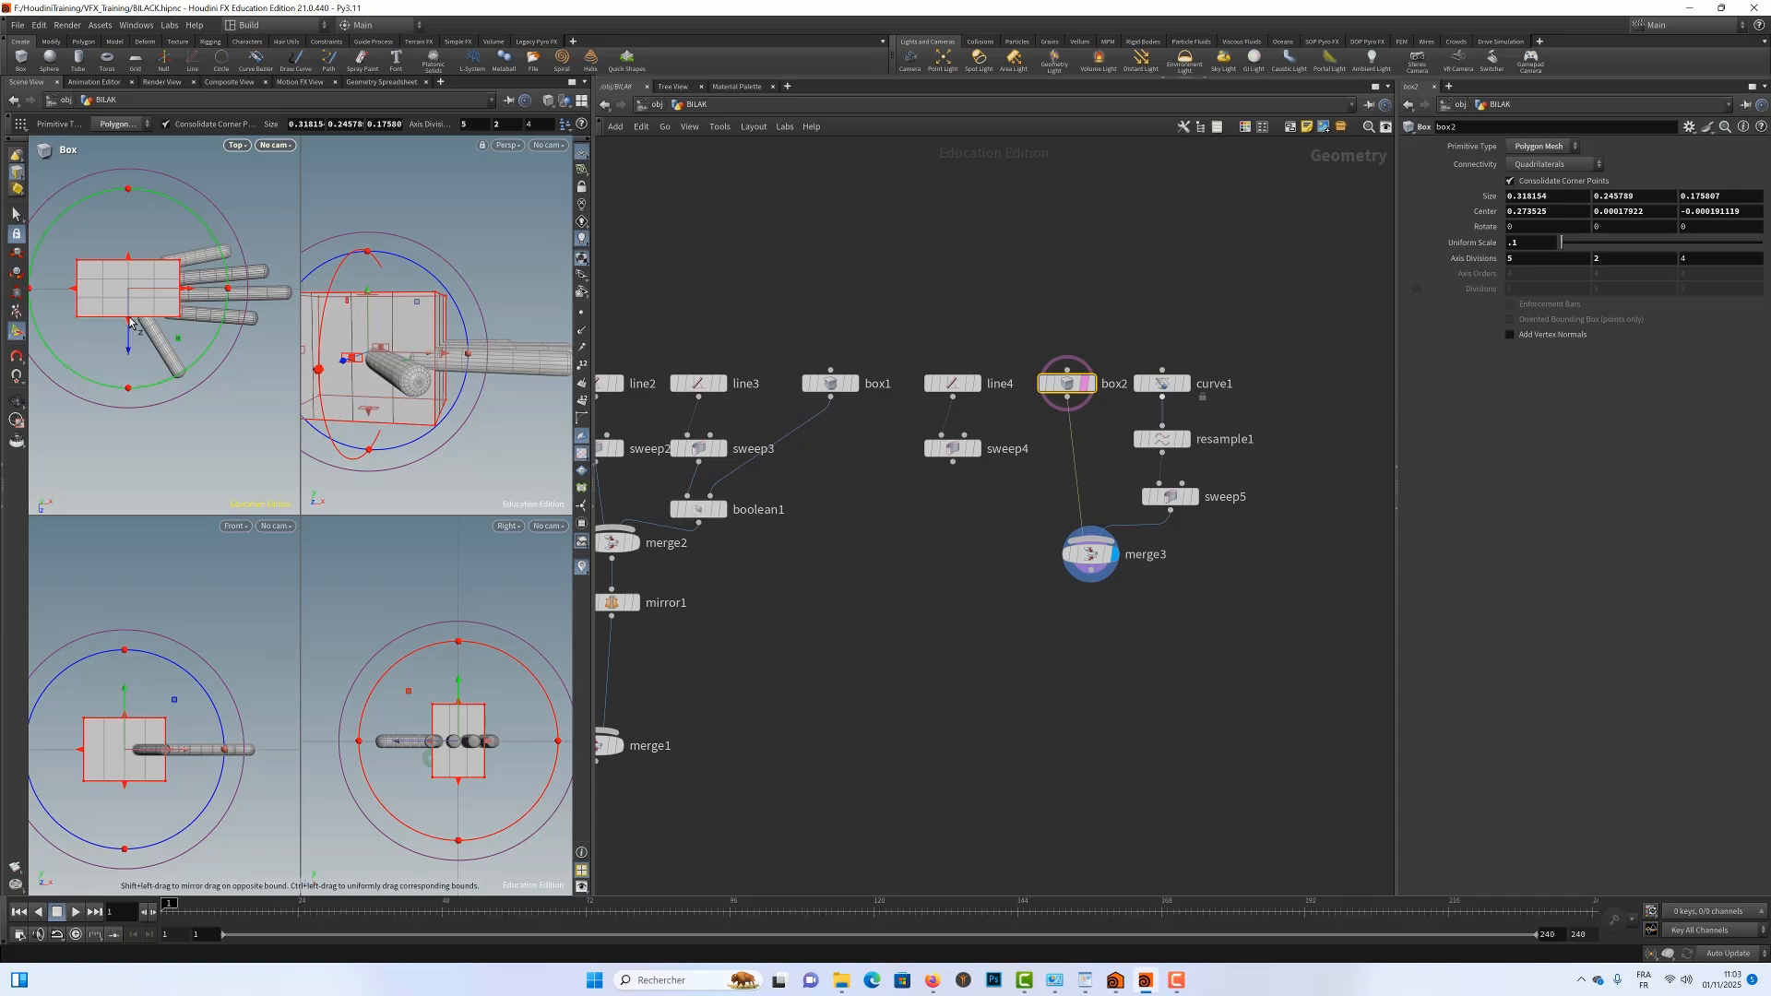
key(Escape)
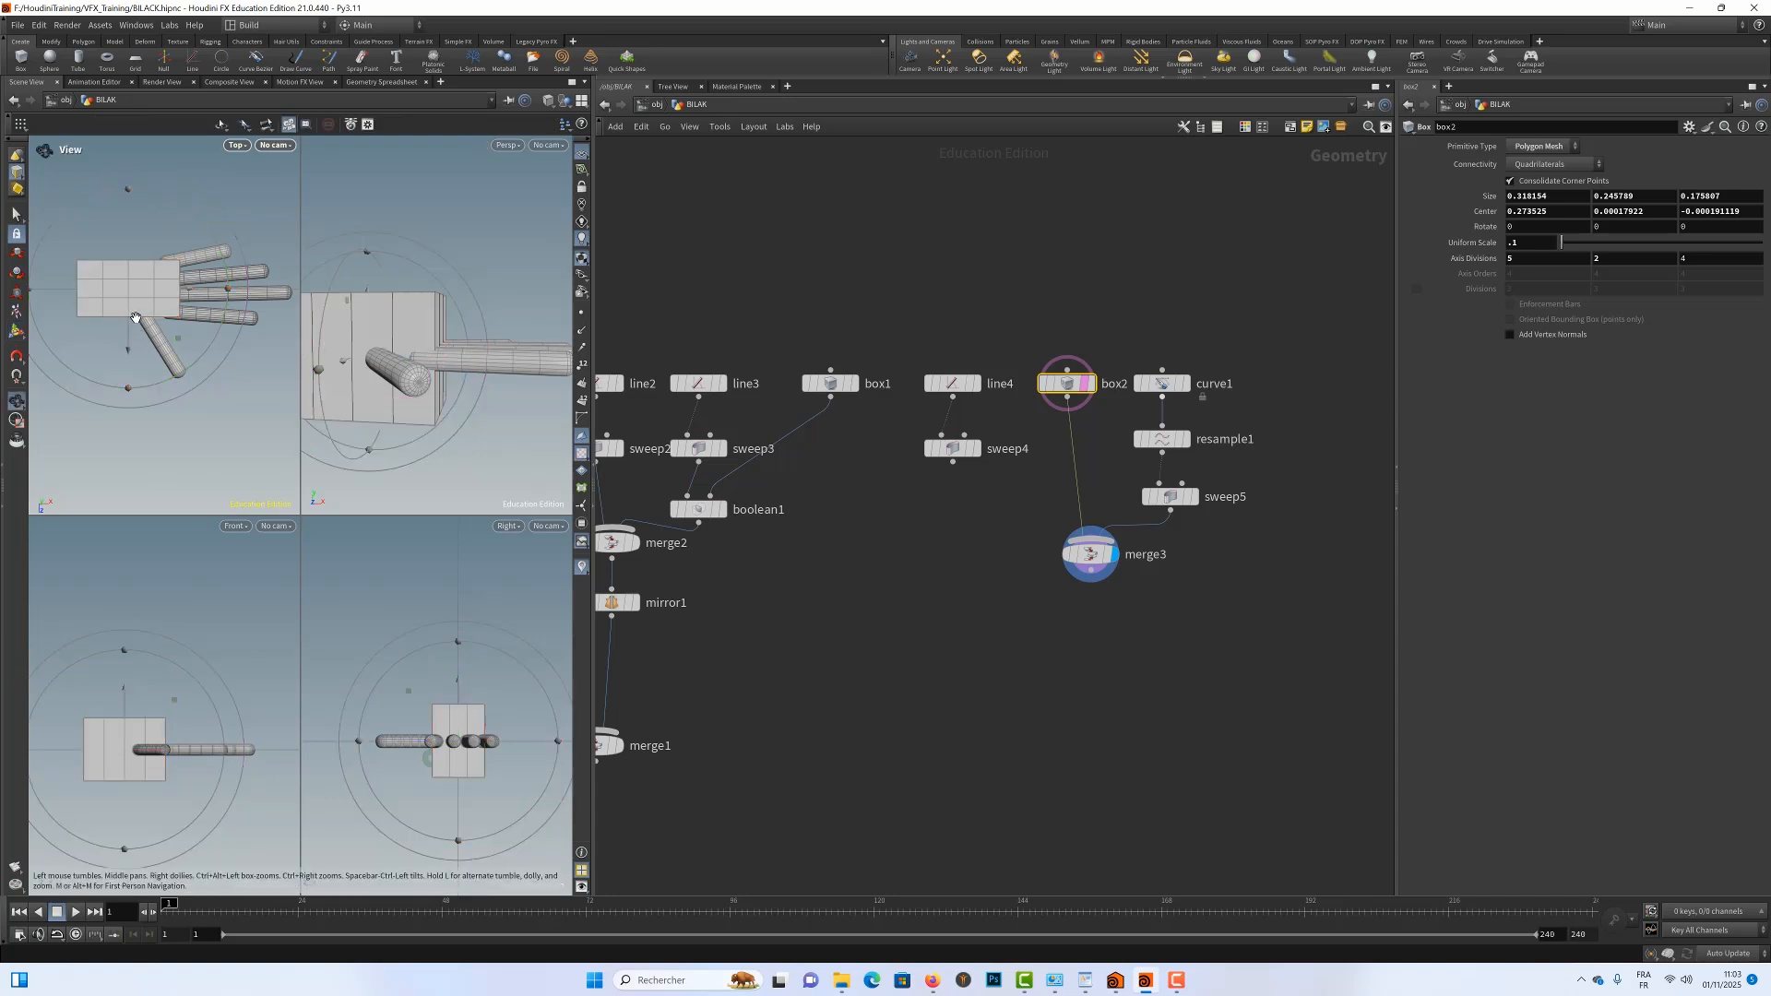
key(space+b)
key(Return)
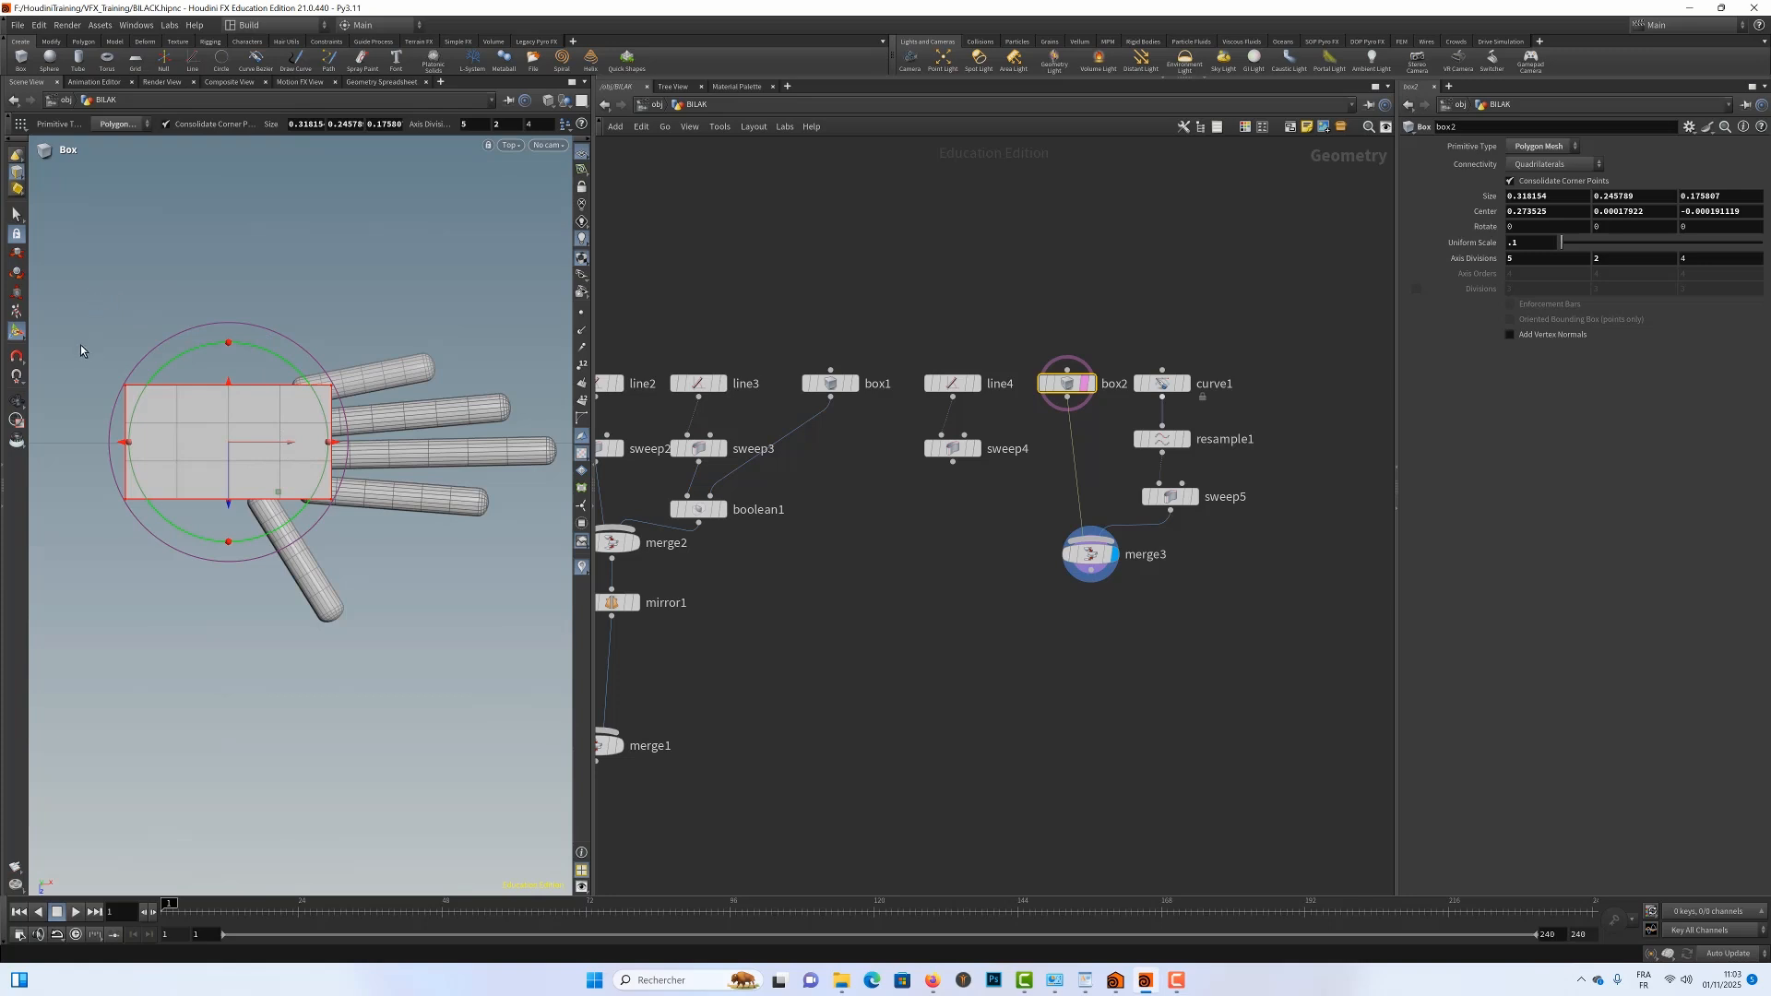
Widen the palm by scaling the edge loop around its middle to about 1.39 in Z
click(16, 214)
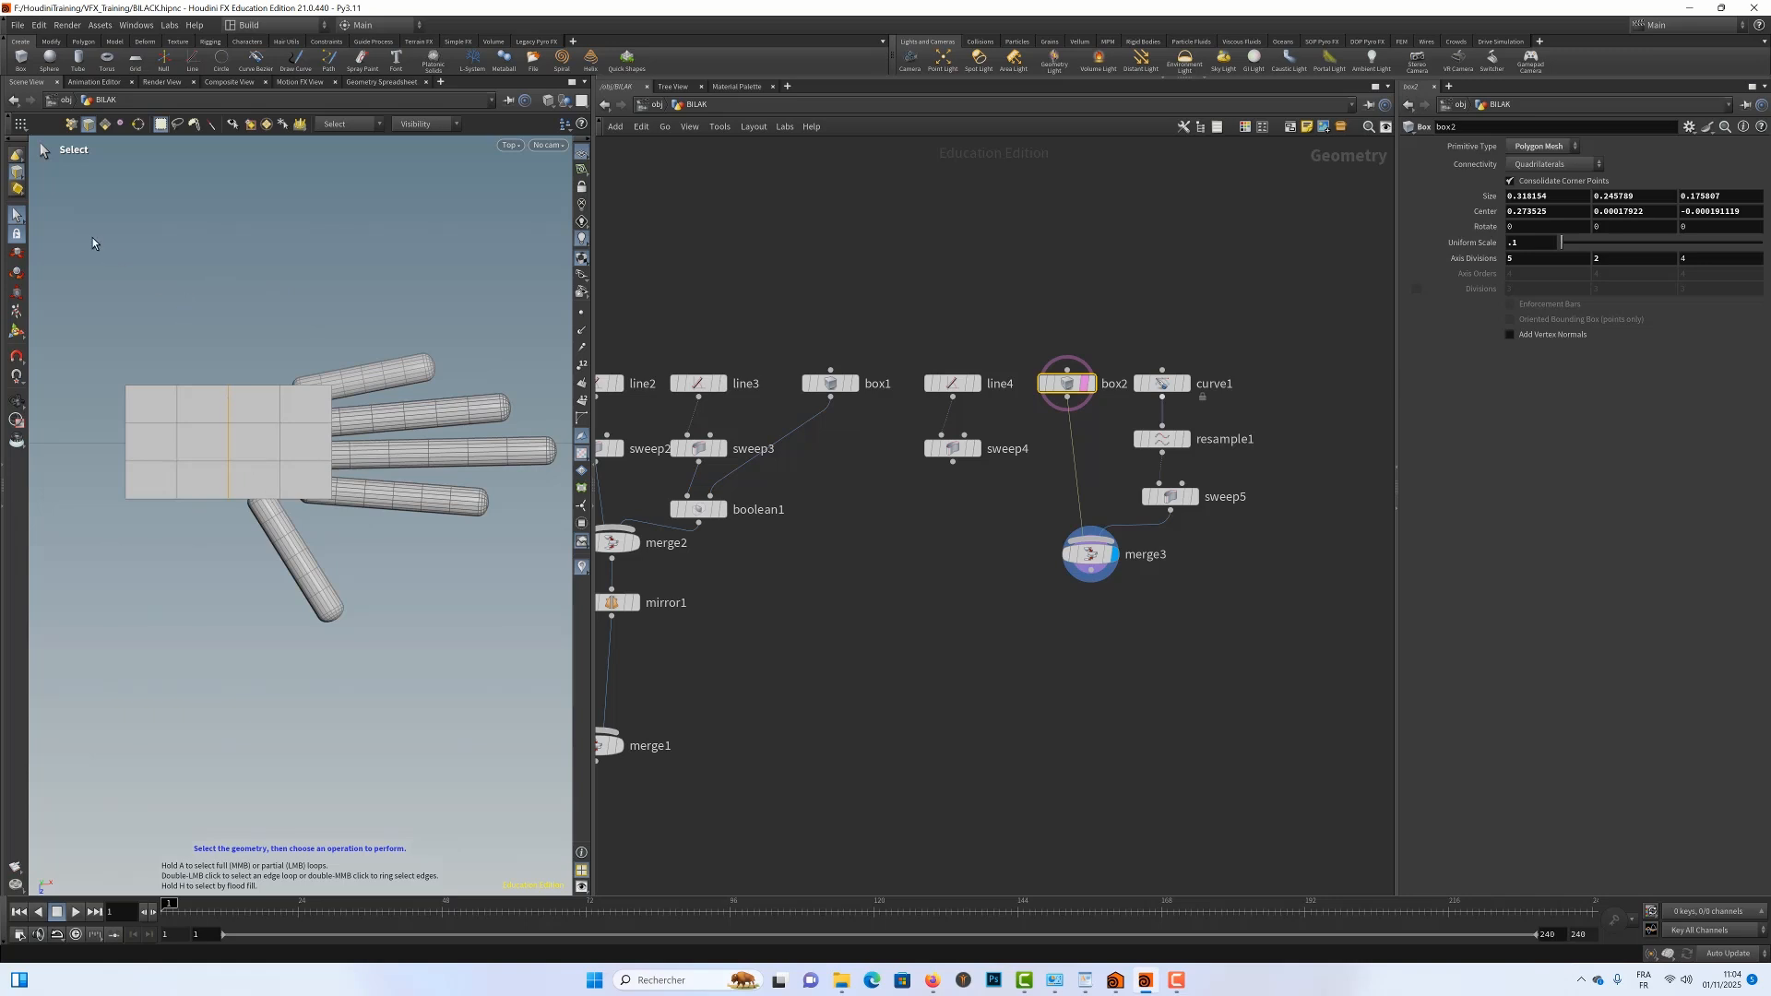
click(17, 295)
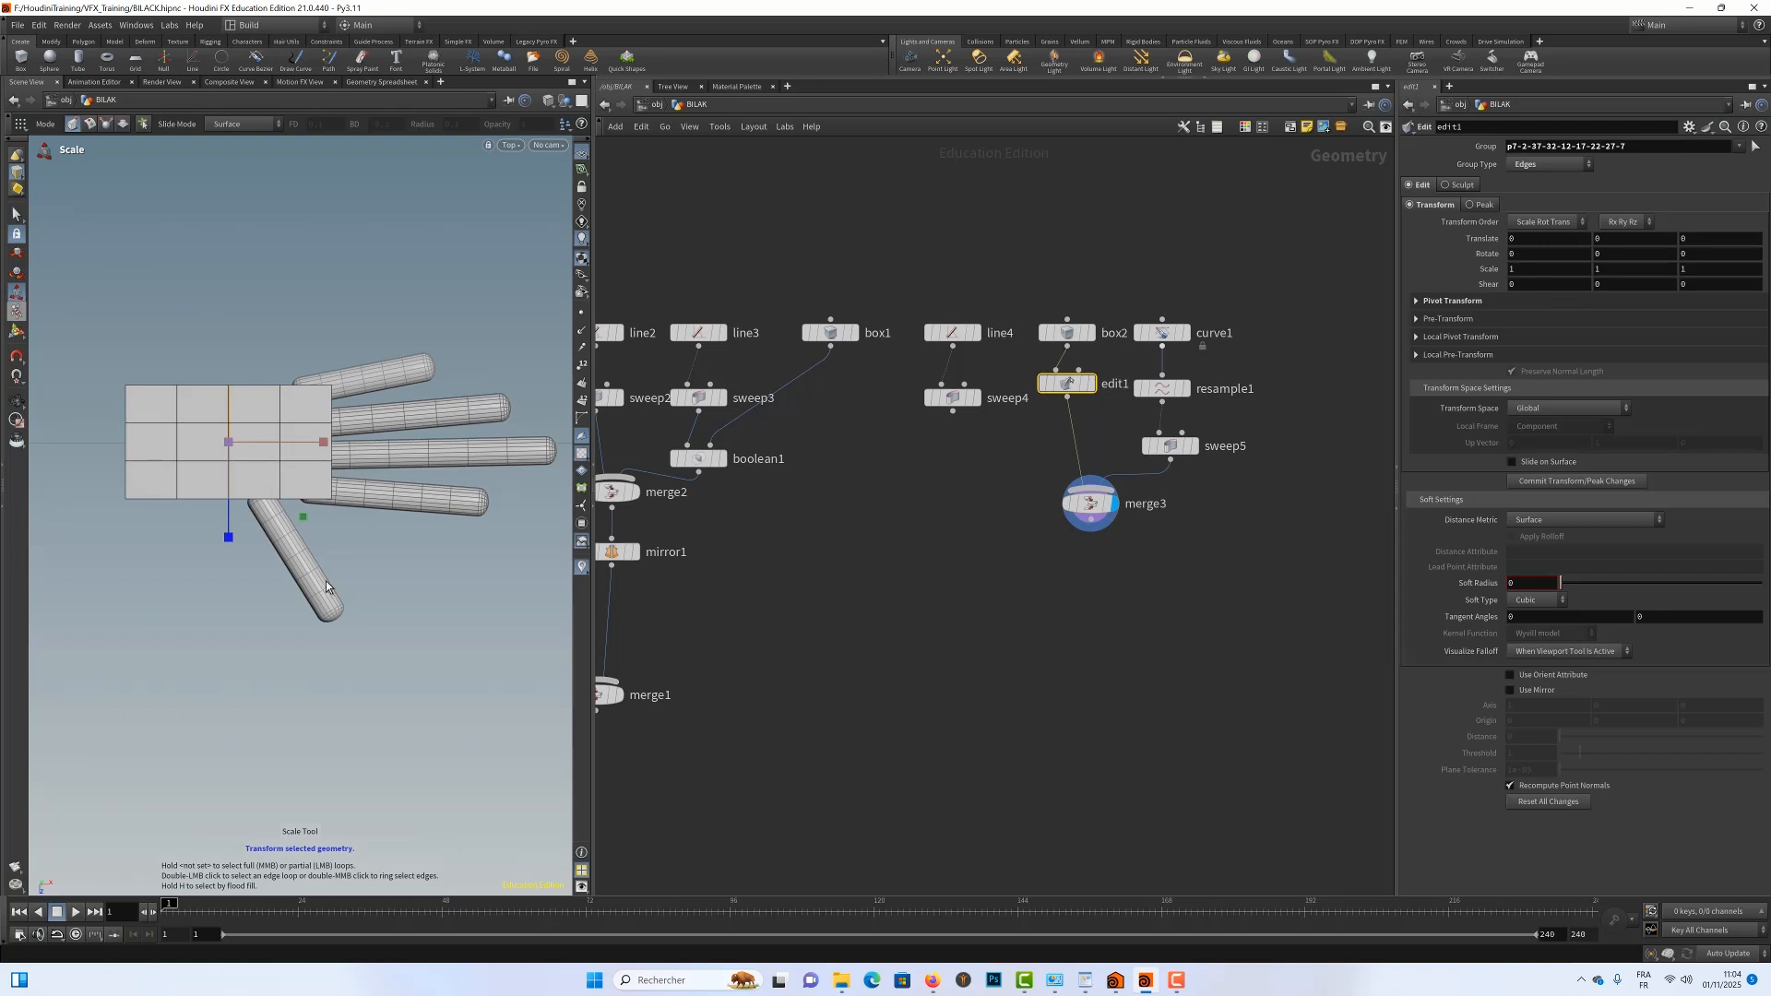
drag(231, 540, 222, 575)
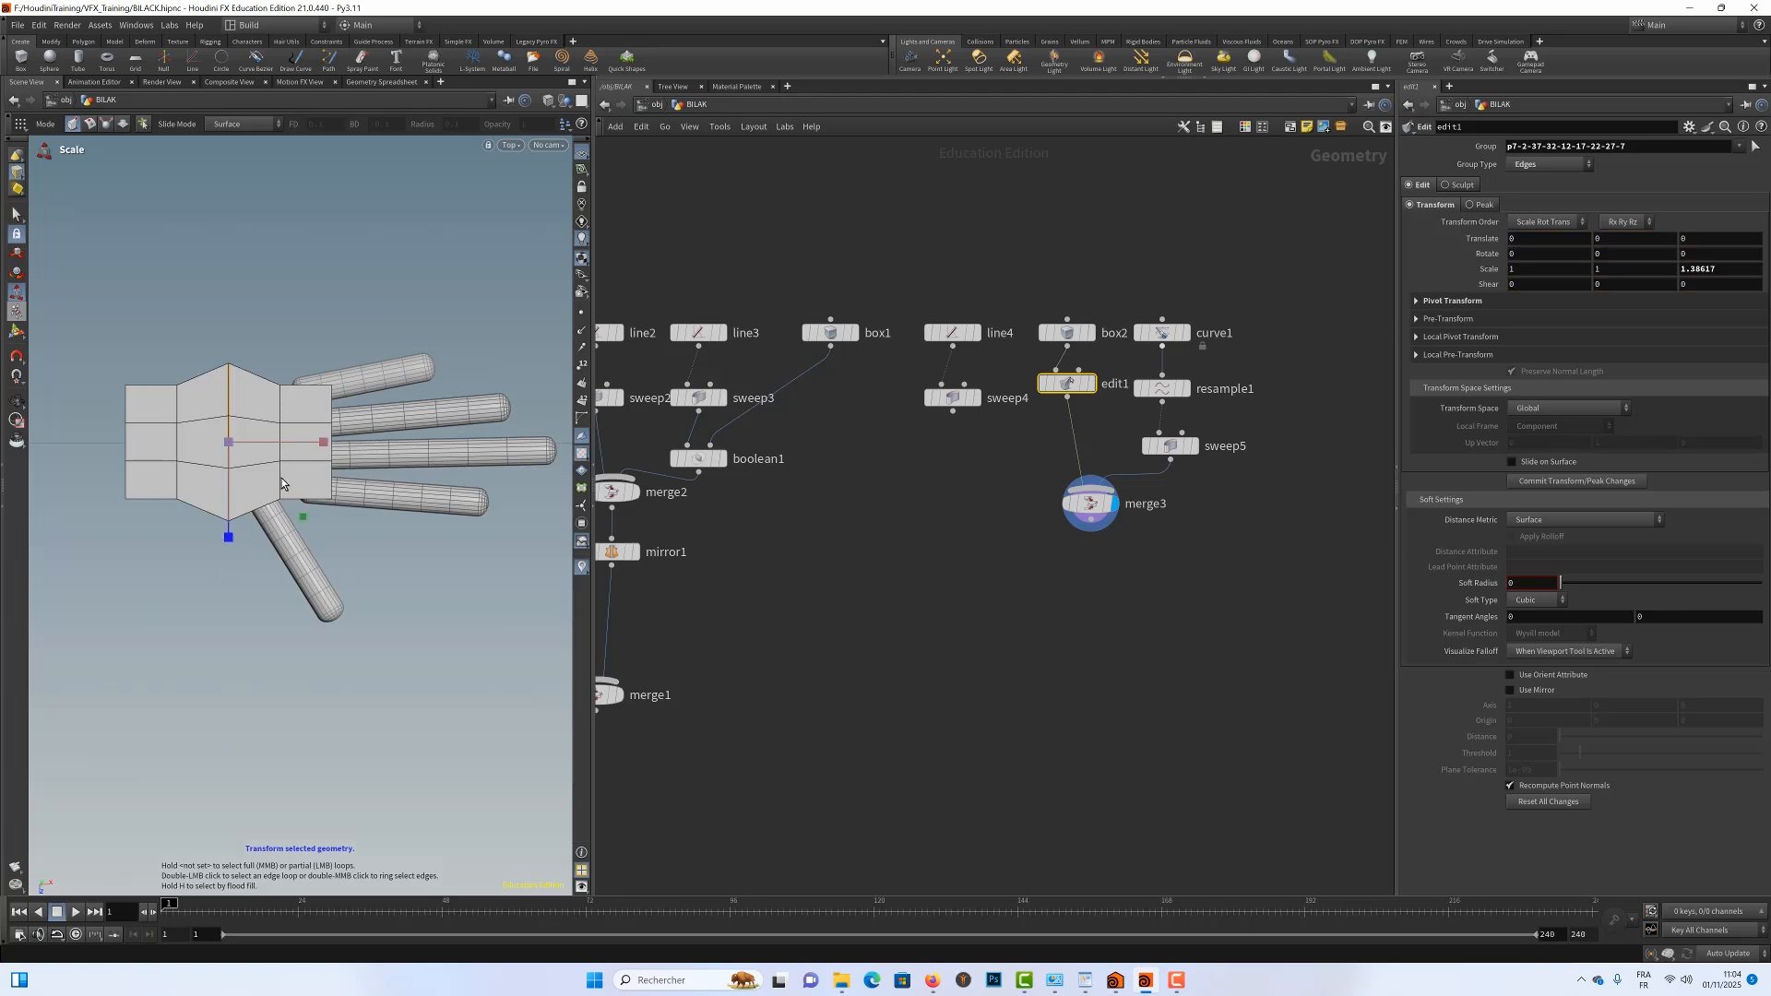
Widen the palm's two neighbouring edge loops in Z, about 1.32 on the finger side and about 1.18 on the wrist side
key(s)
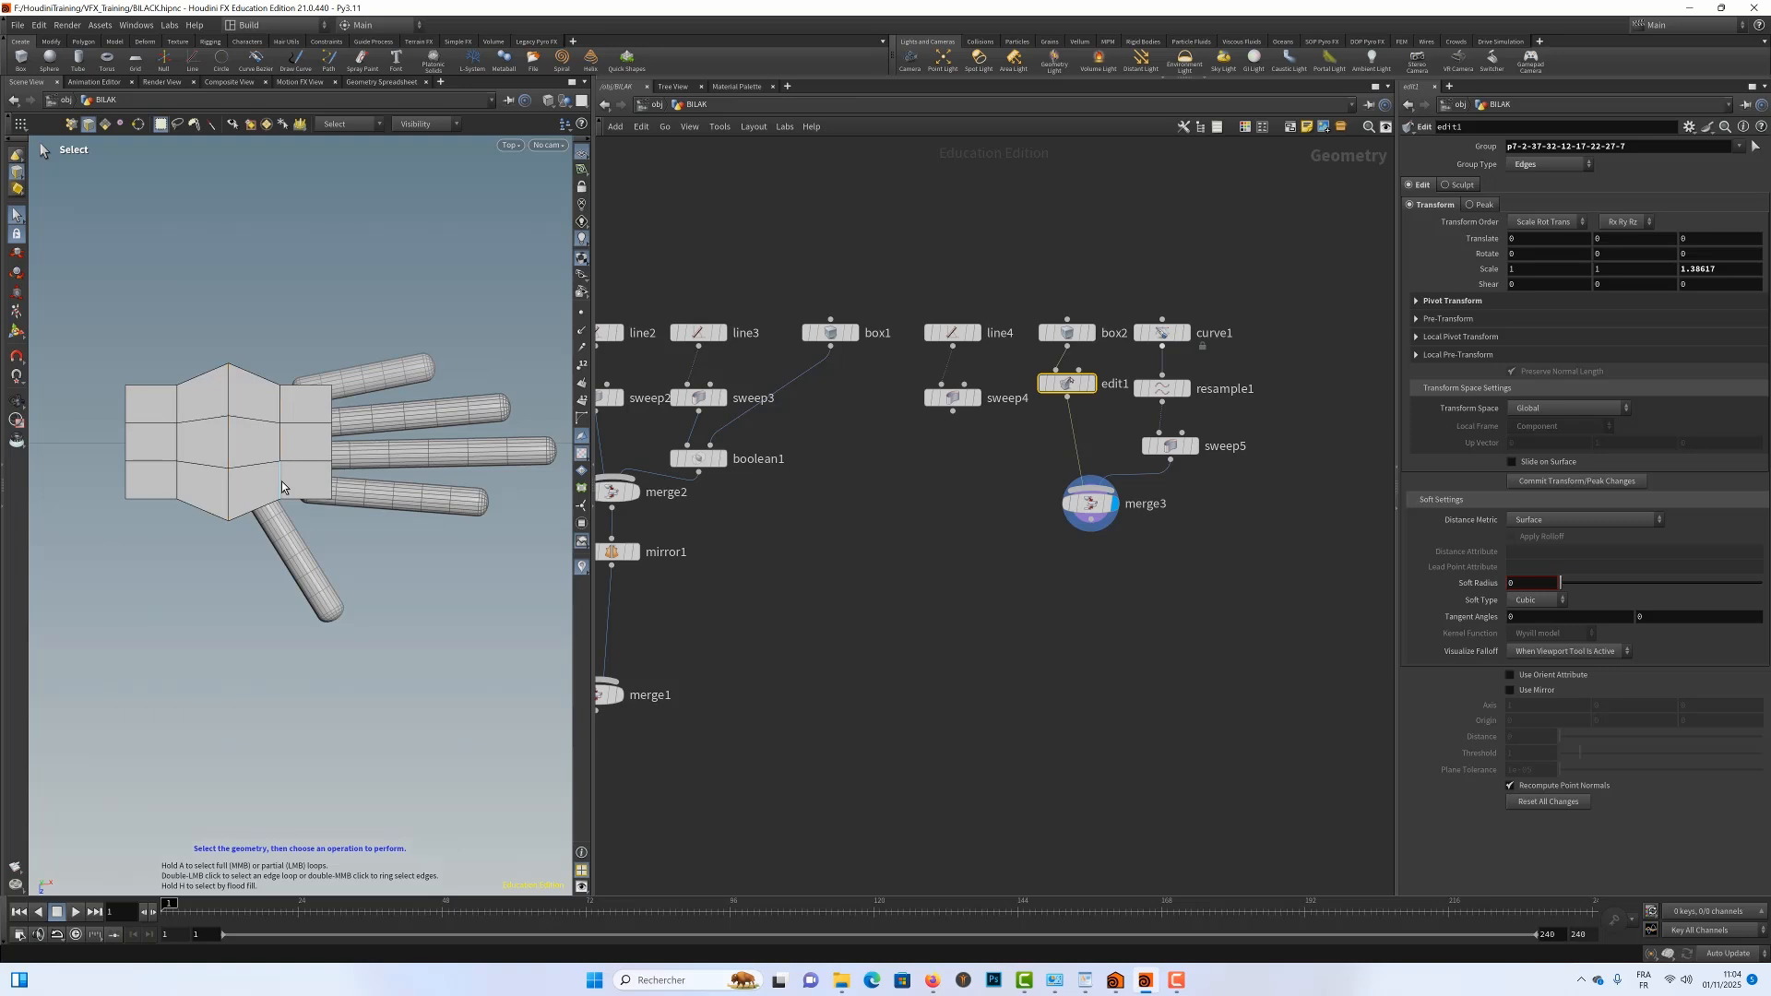
click(281, 479)
key(e)
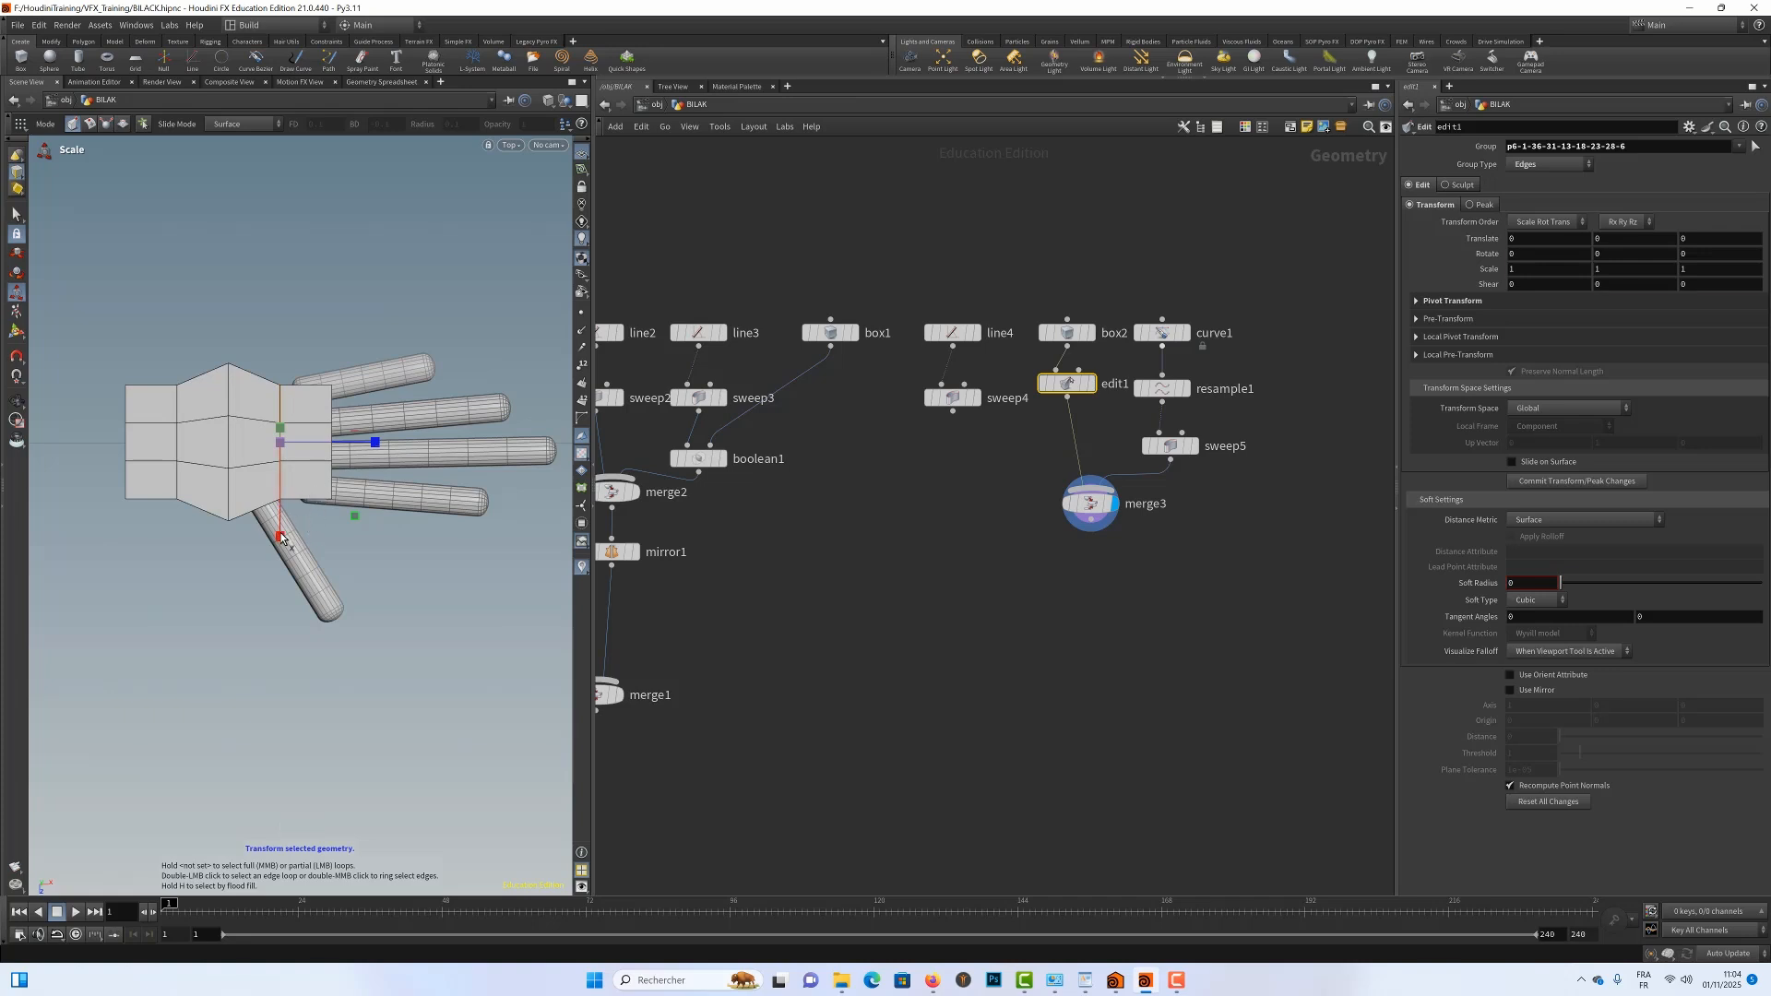
drag(280, 537, 284, 570)
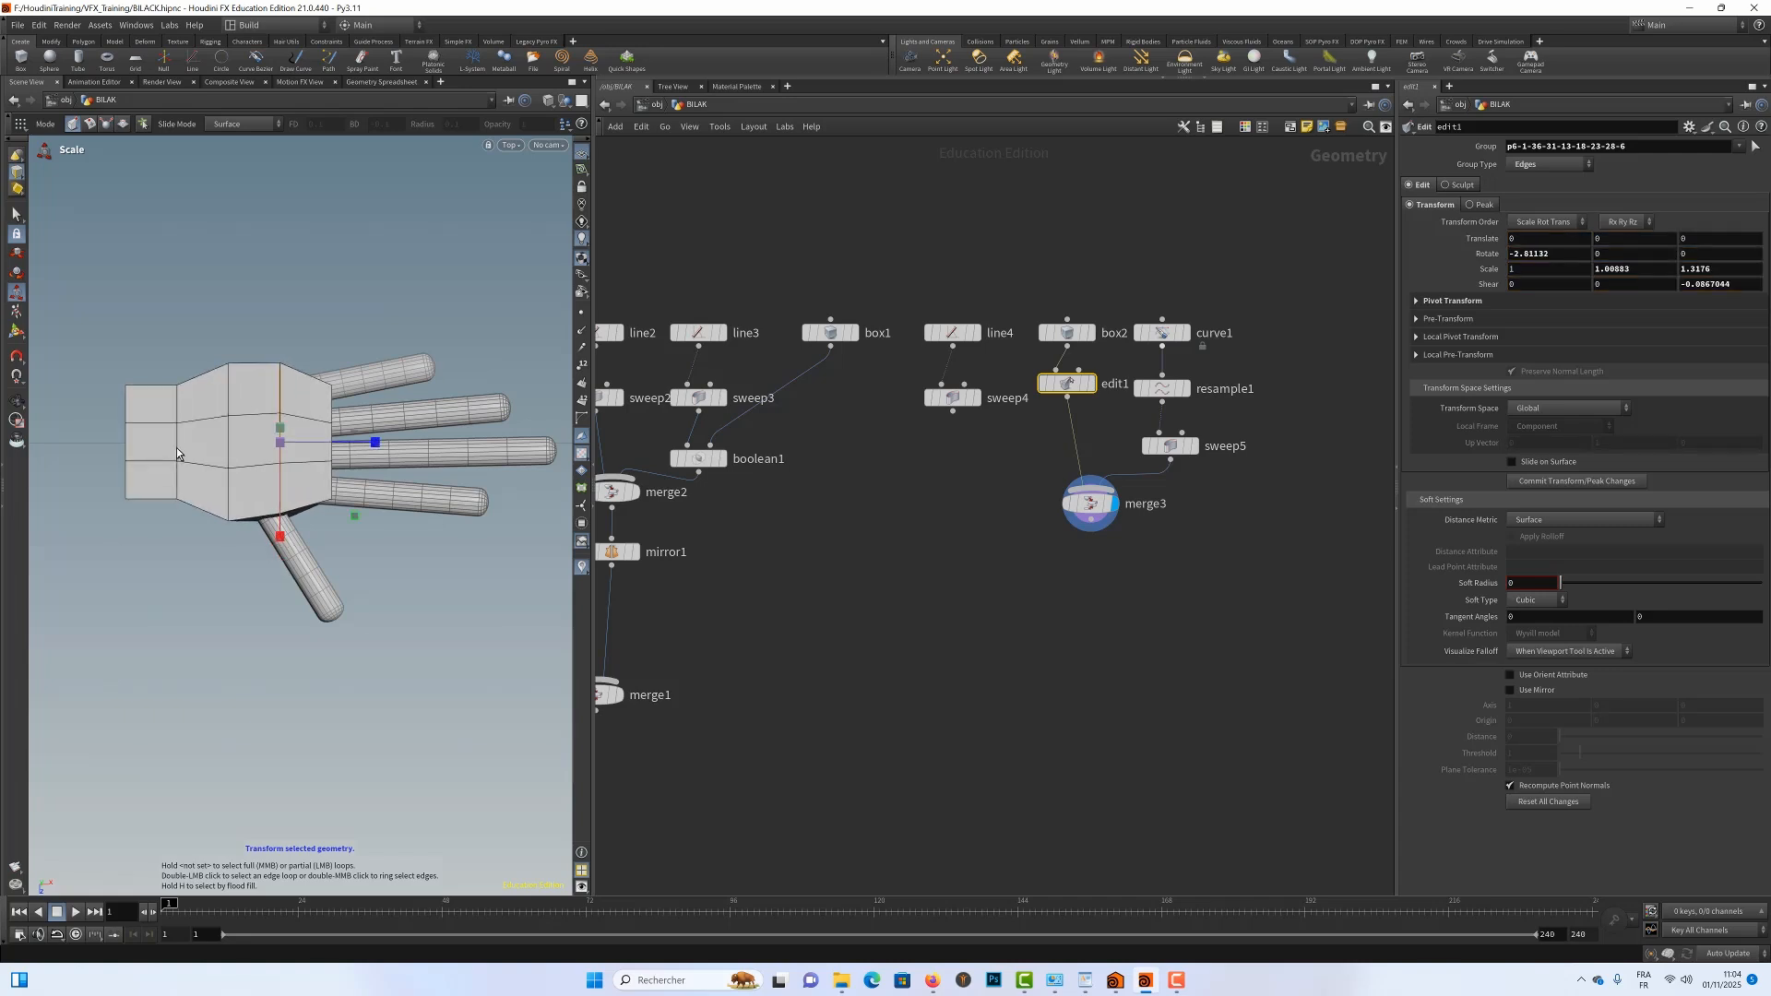
key(s)
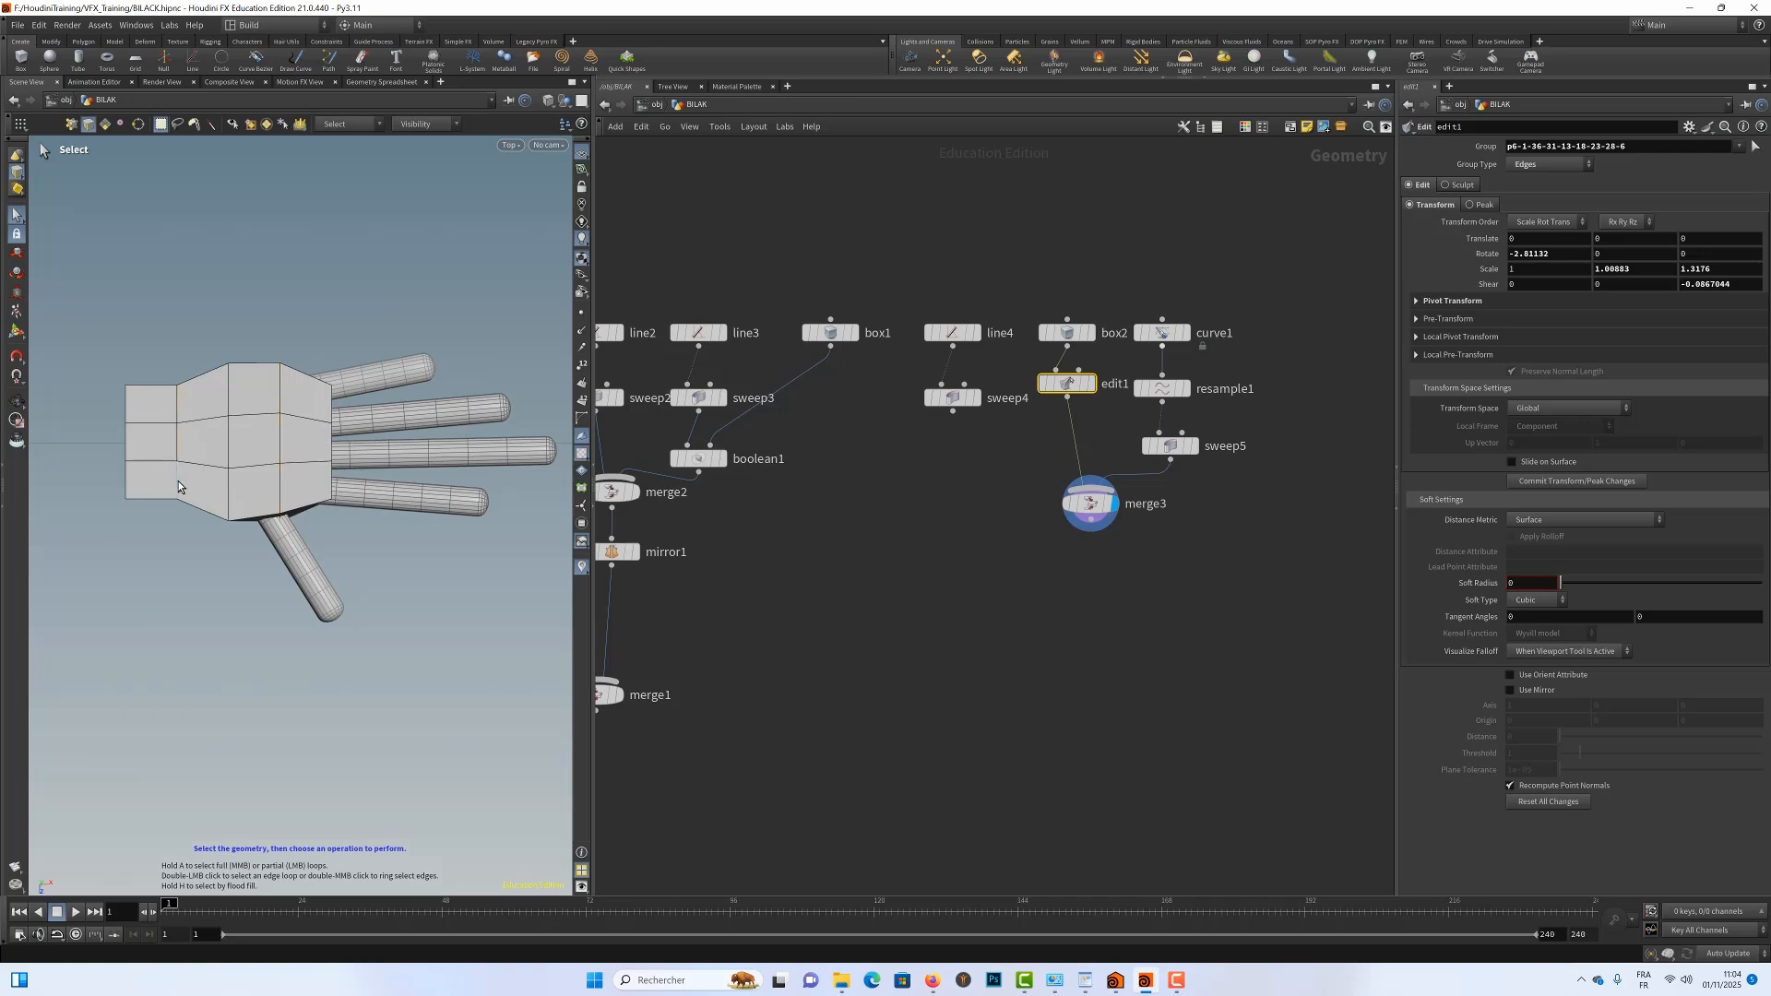
key(e)
drag(180, 488, 175, 554)
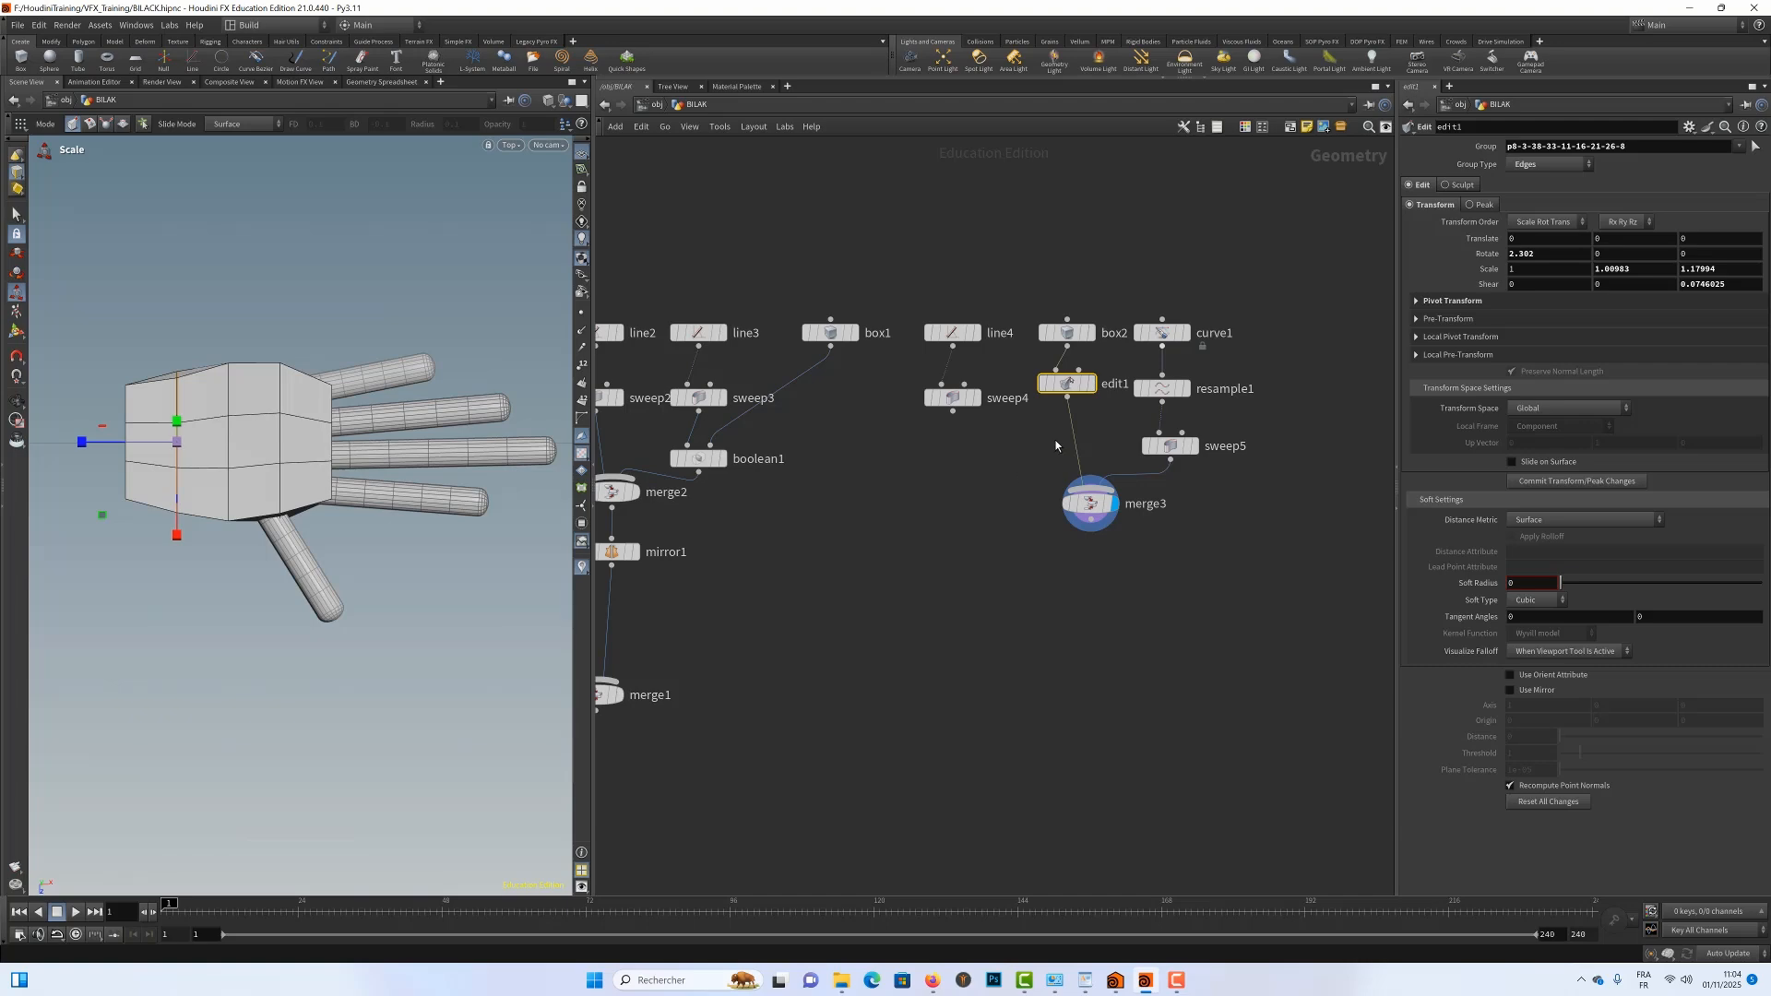
Insert a Subdivide node between edit1 and merge3 to smooth the palm
key(Tab)
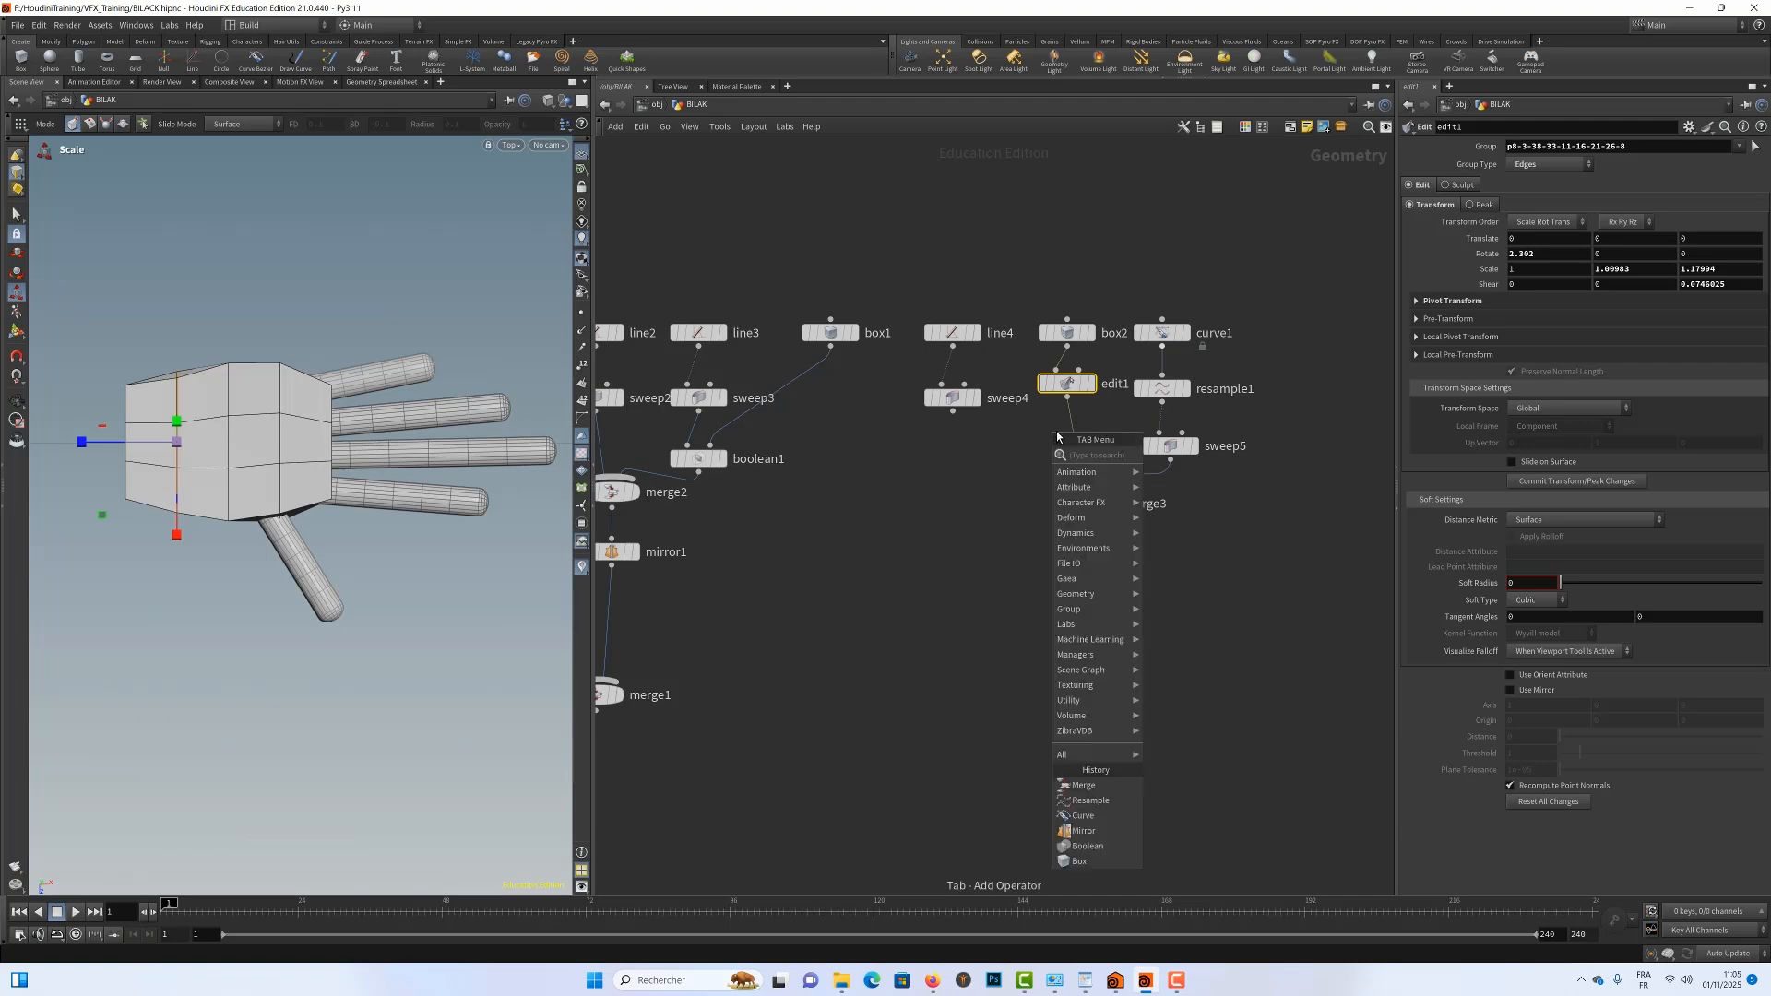
text(su)
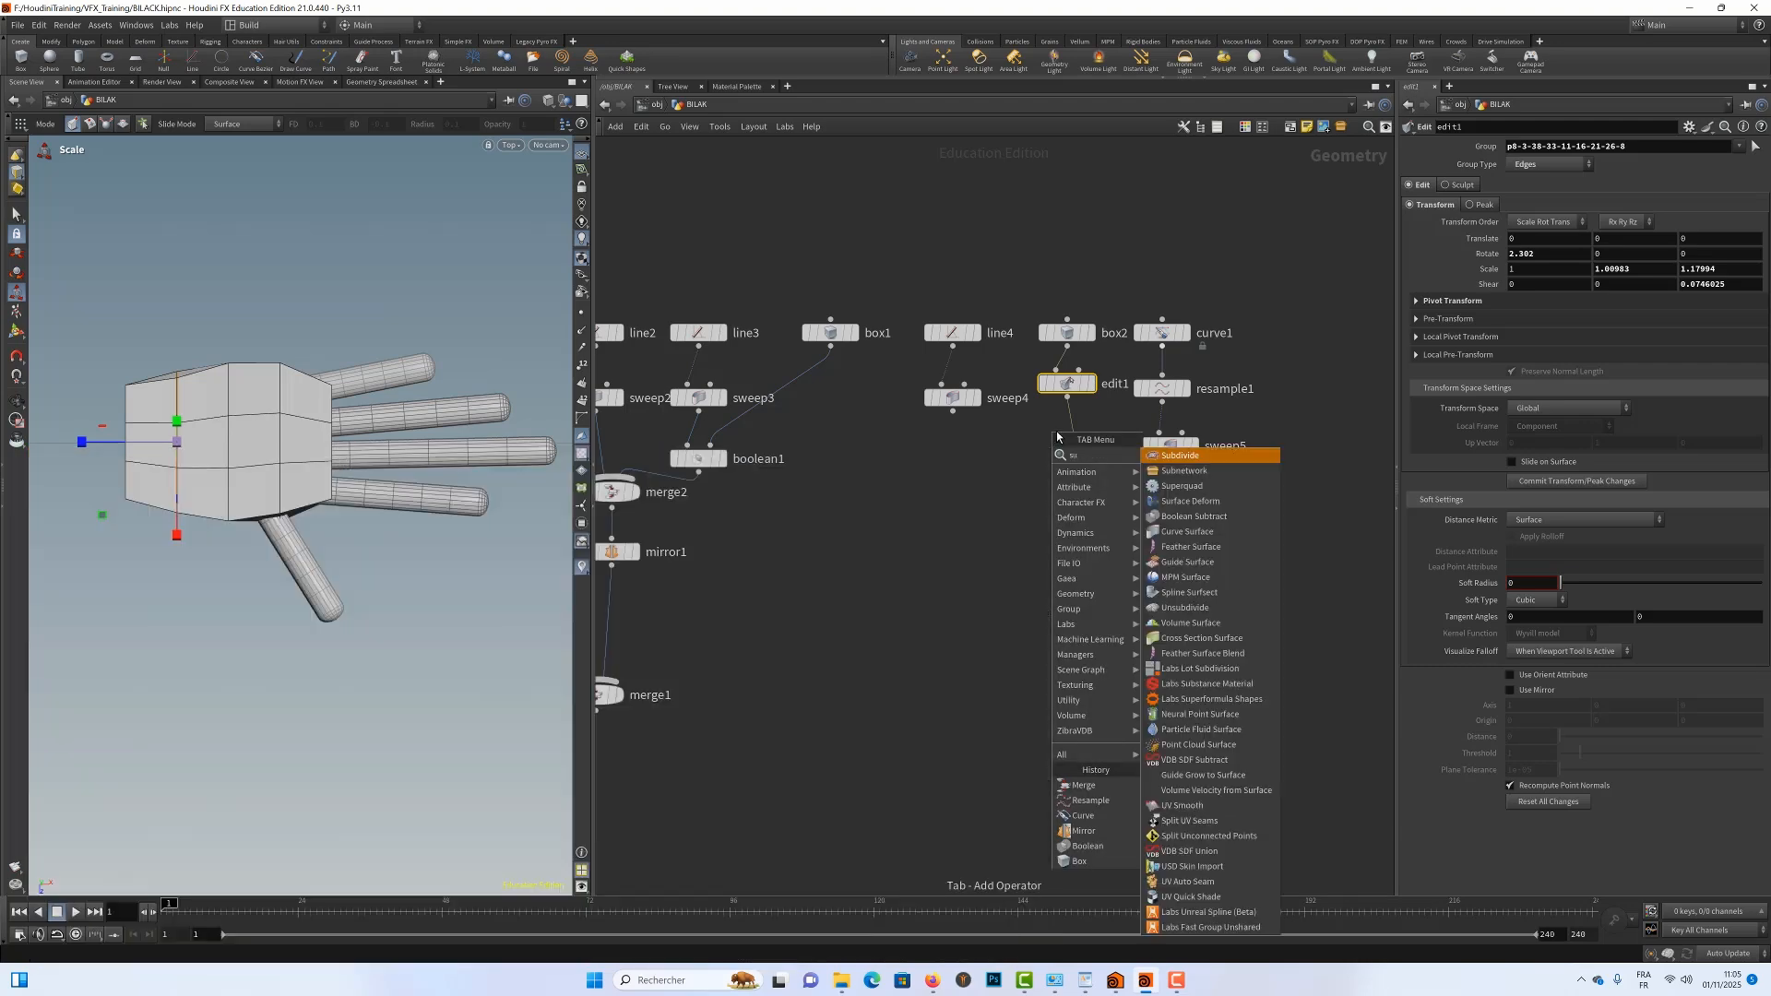
click(1181, 461)
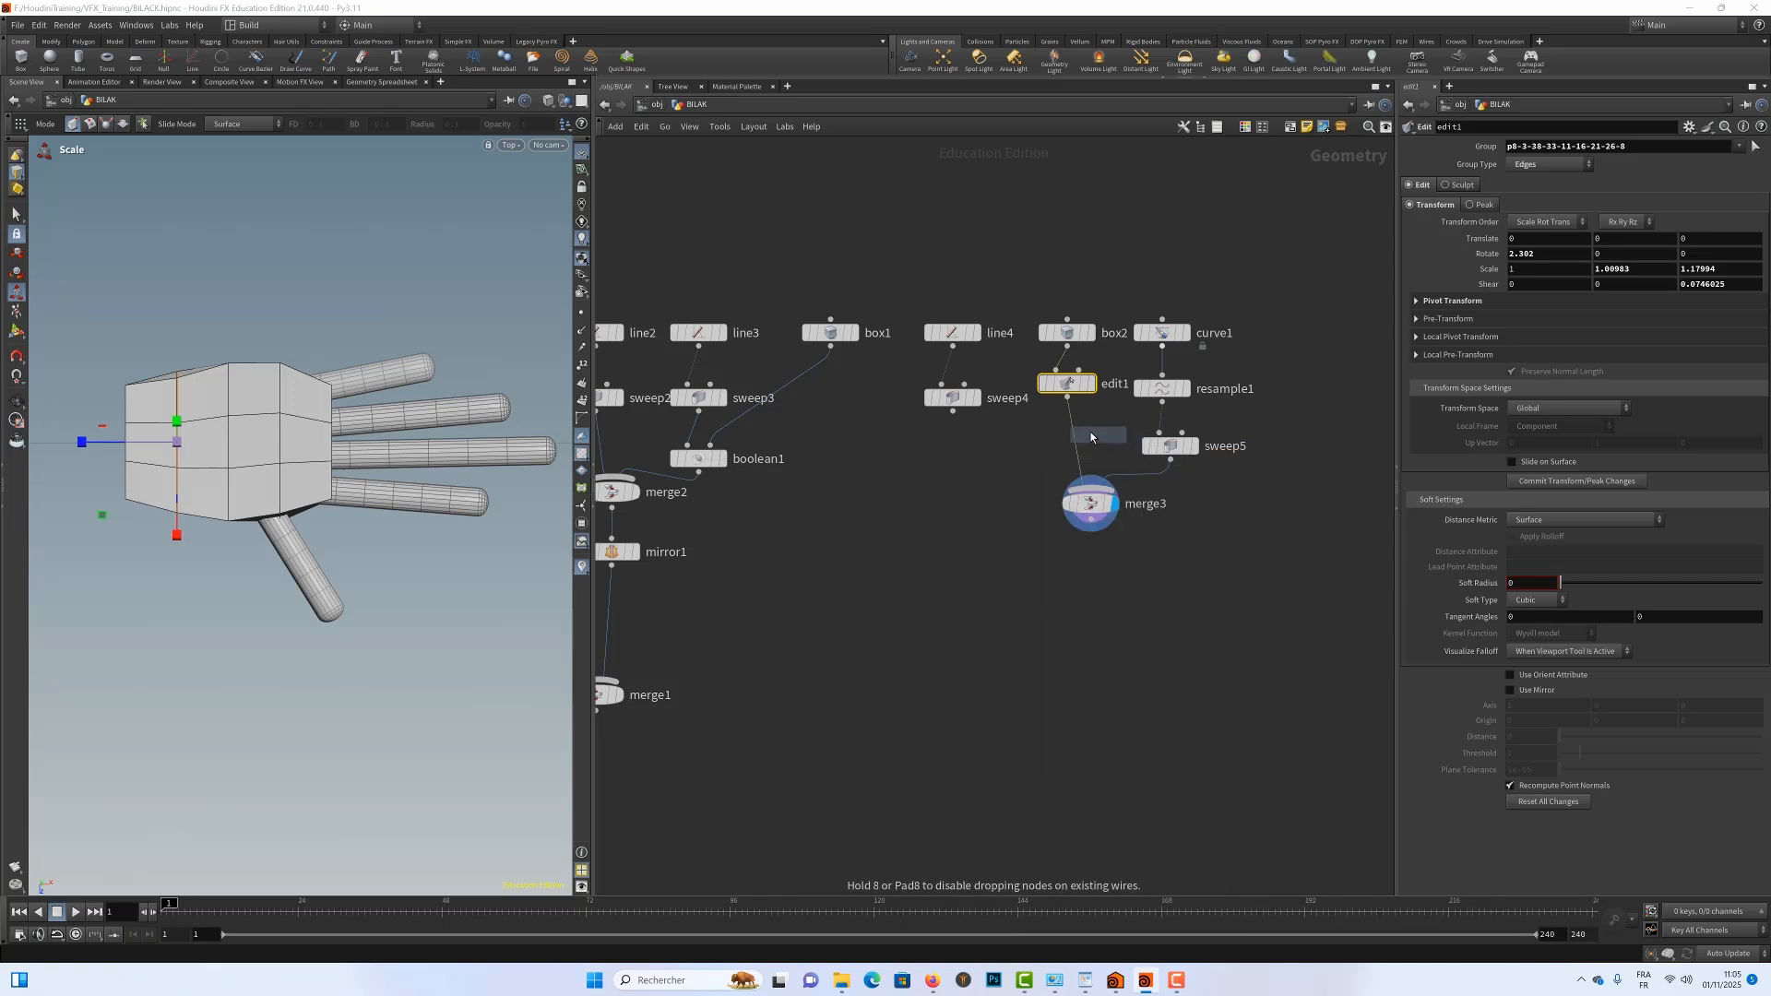
click(1079, 444)
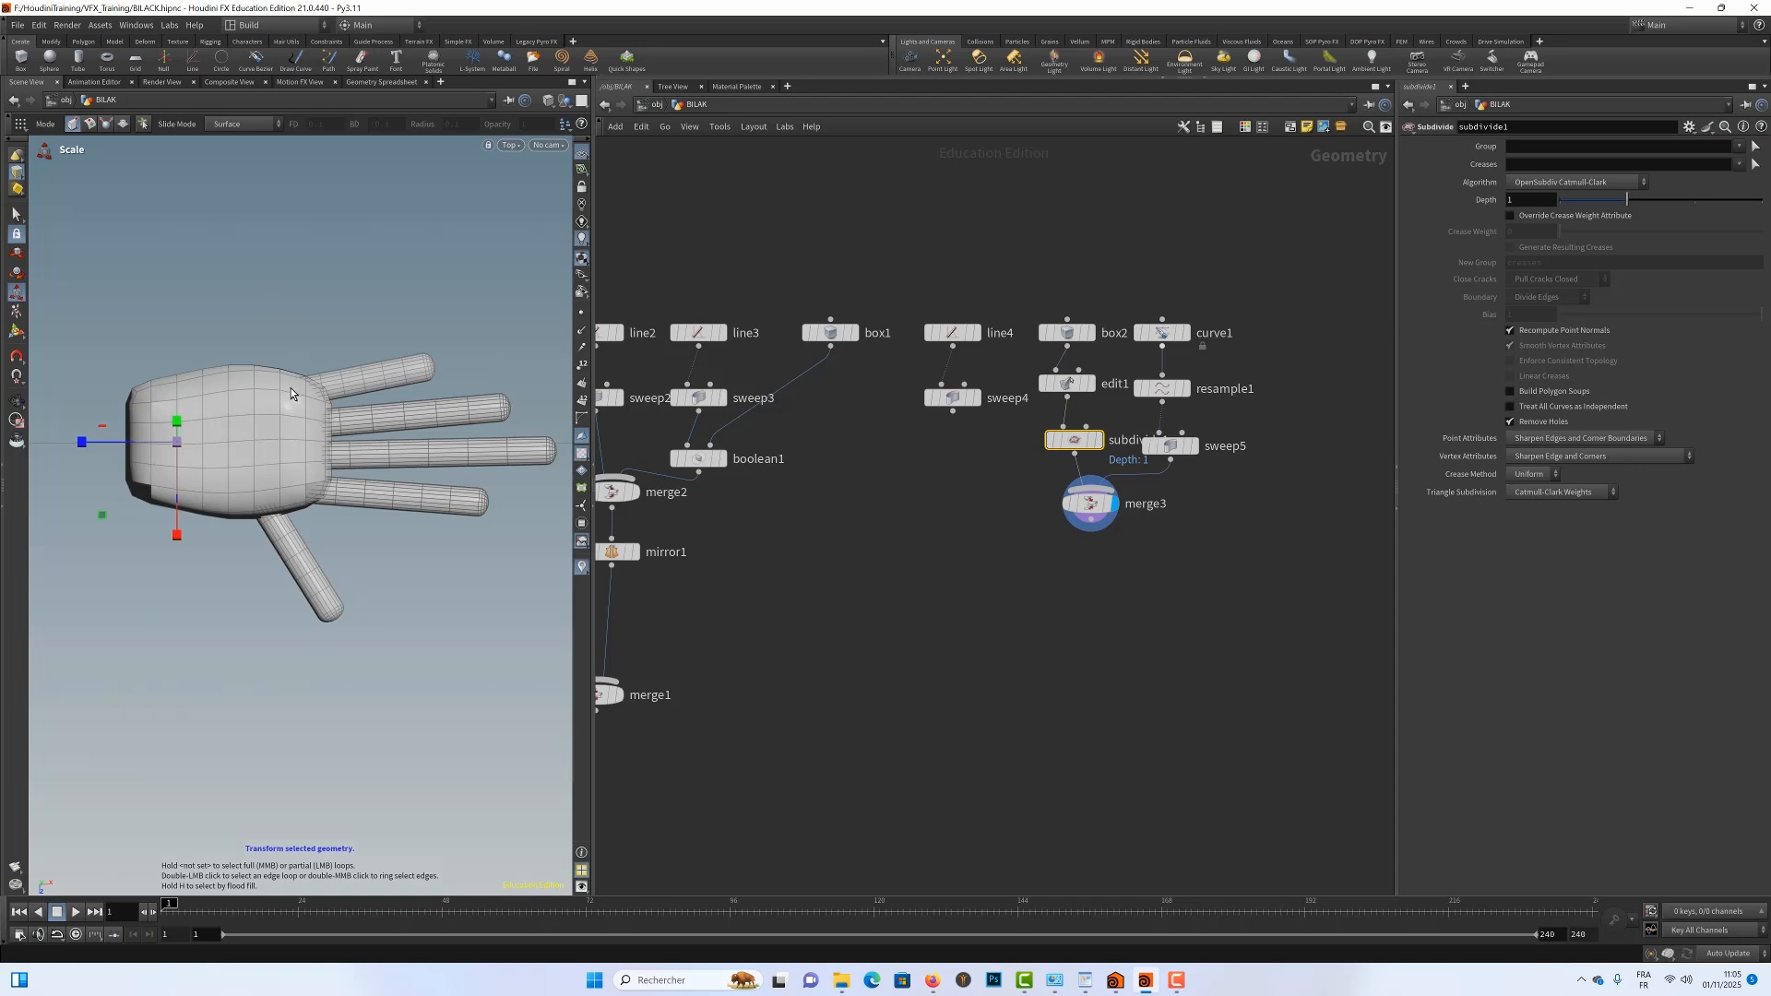
Examine the smoothed palm and fingers in the four-pane layout and from several angles in perspective
key(Escape)
key(space+b)
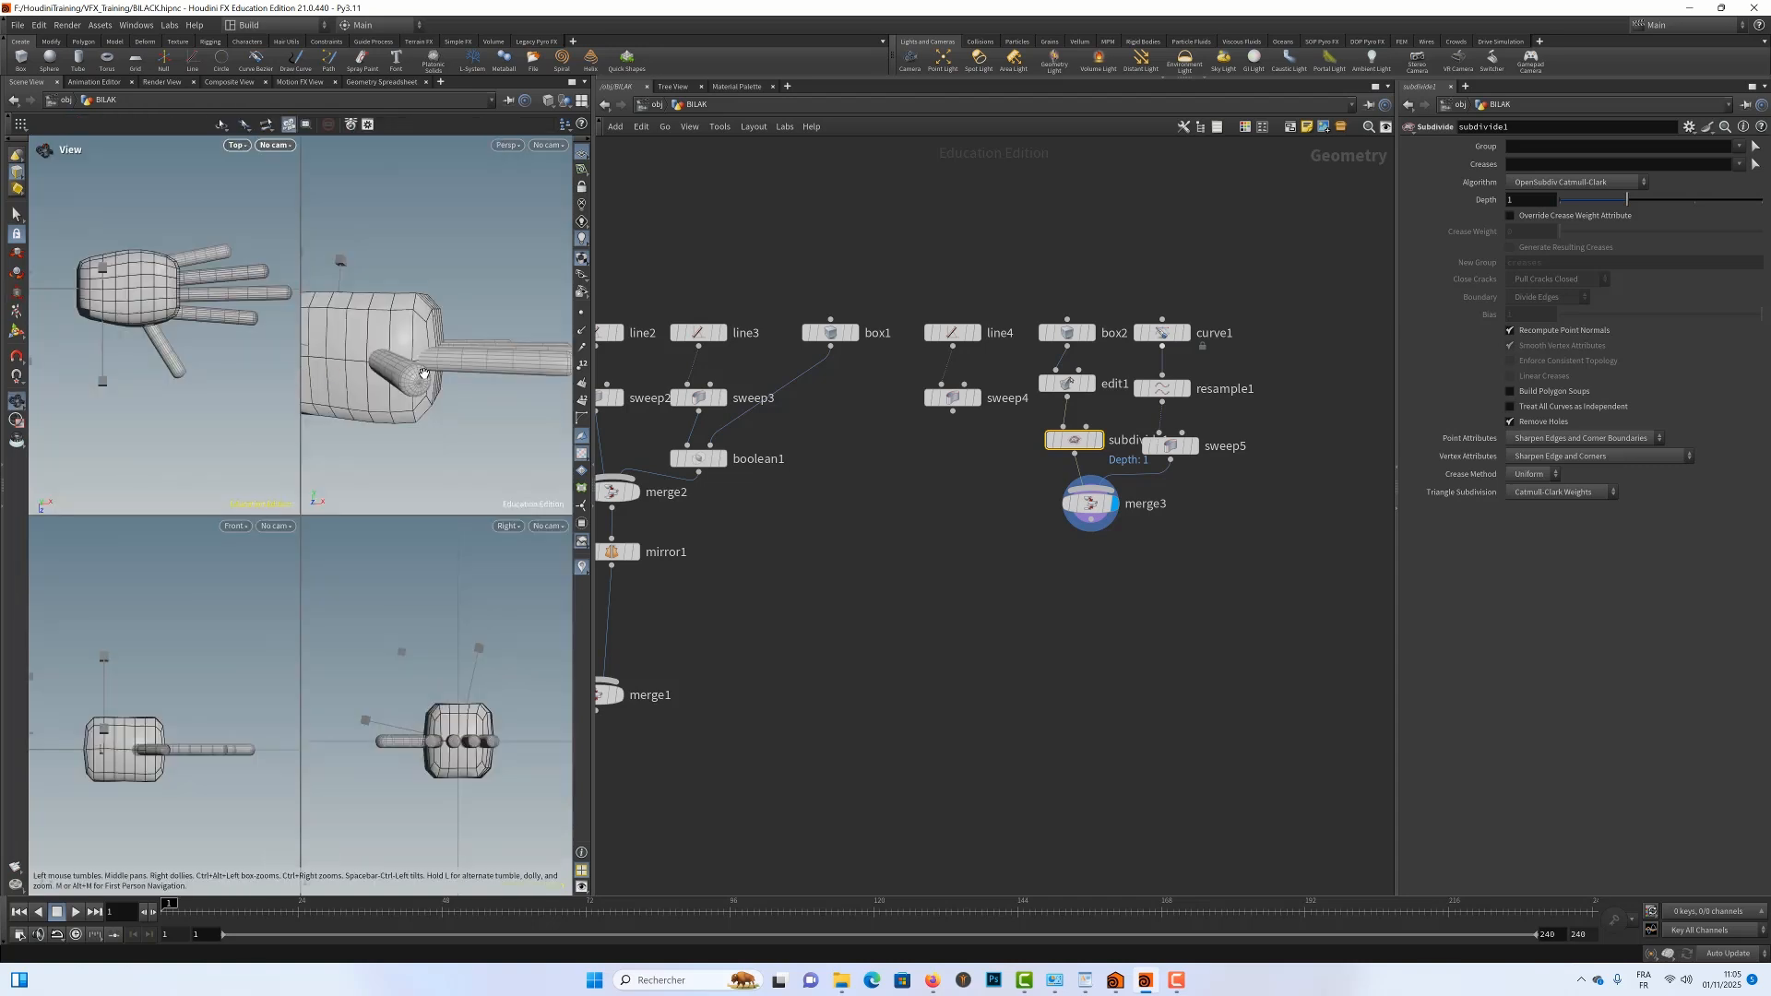
key(space+b)
key(e)
key(Escape)
scroll(237, 387, down, 10)
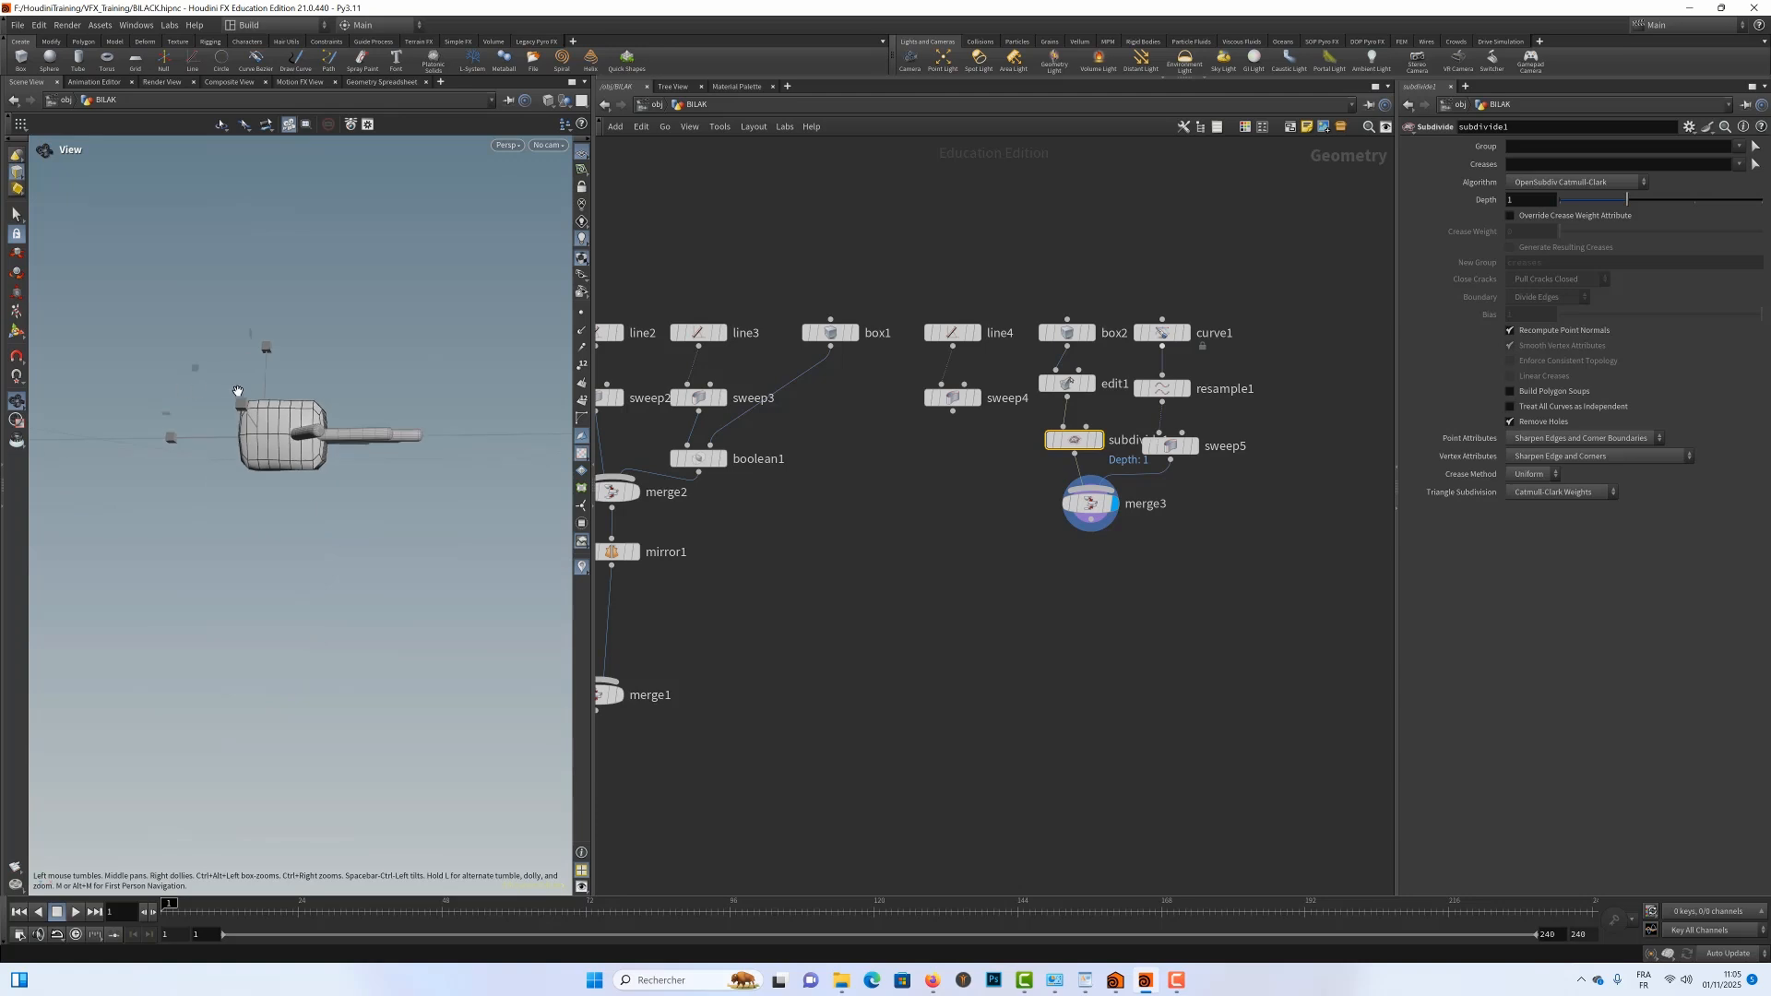
drag(238, 394, 364, 348)
middle_drag(349, 341, 259, 366)
drag(262, 369, 301, 383)
key(e)
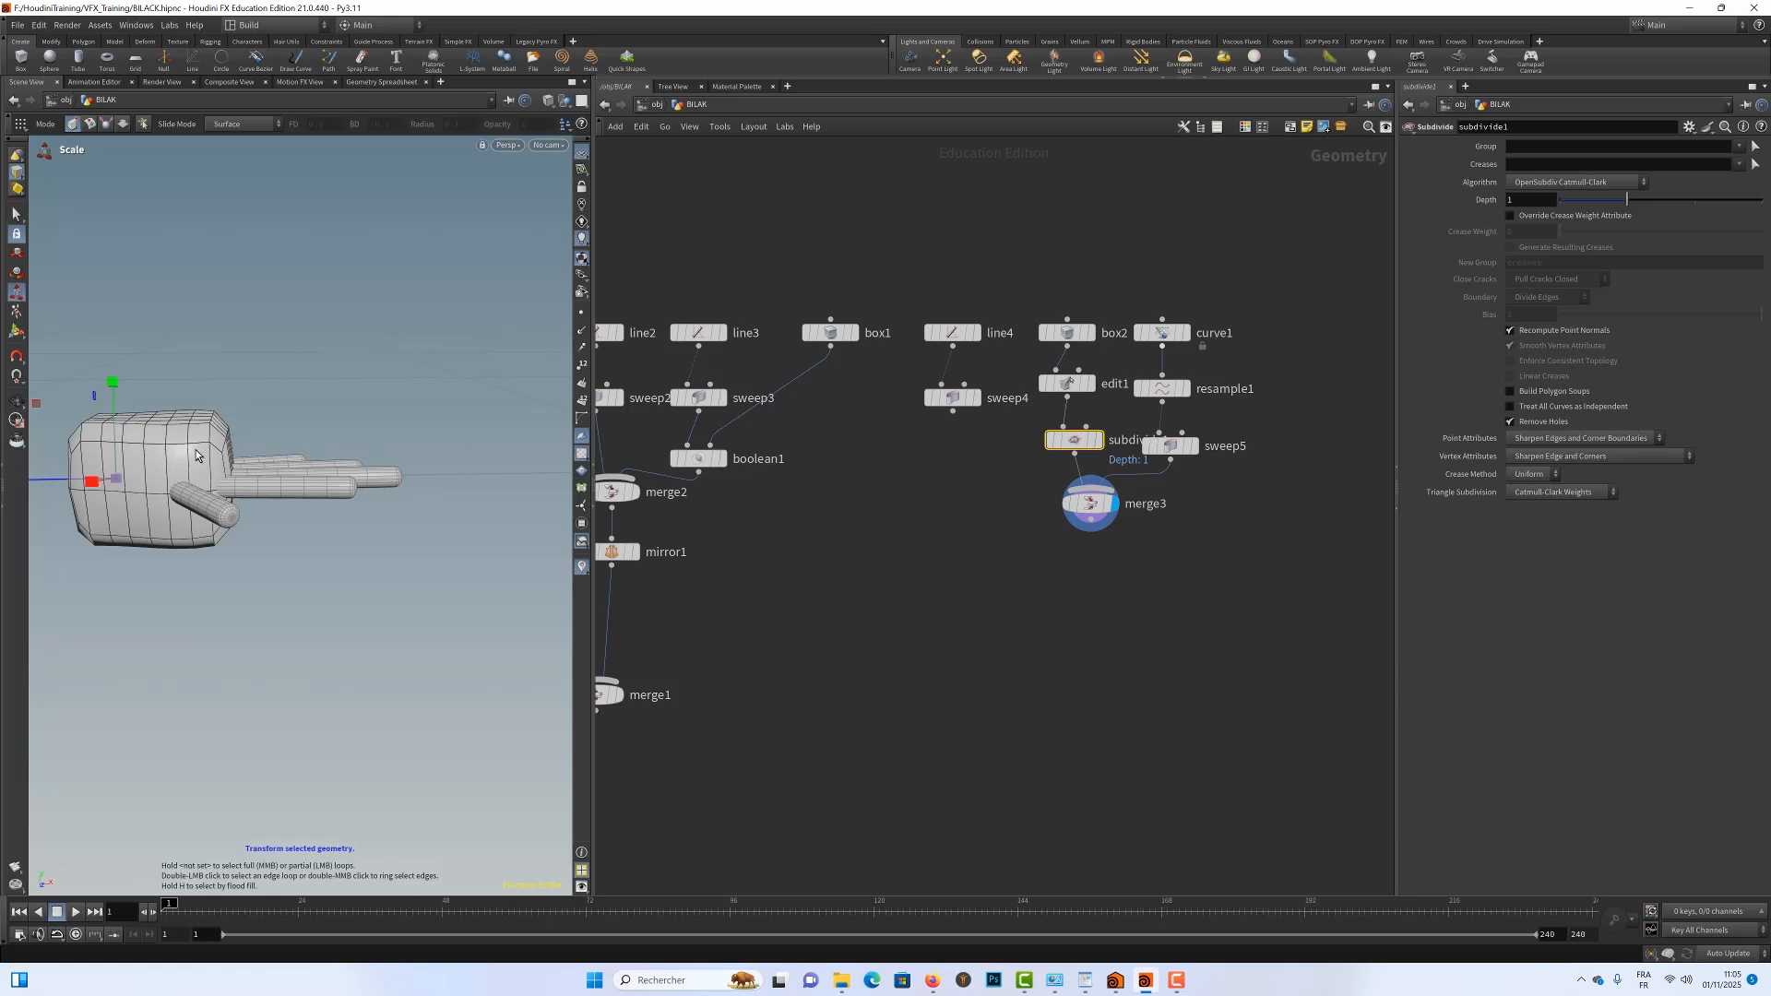
Align the subdivide1 node directly beneath edit1 in the network
mouse_move(1091, 486)
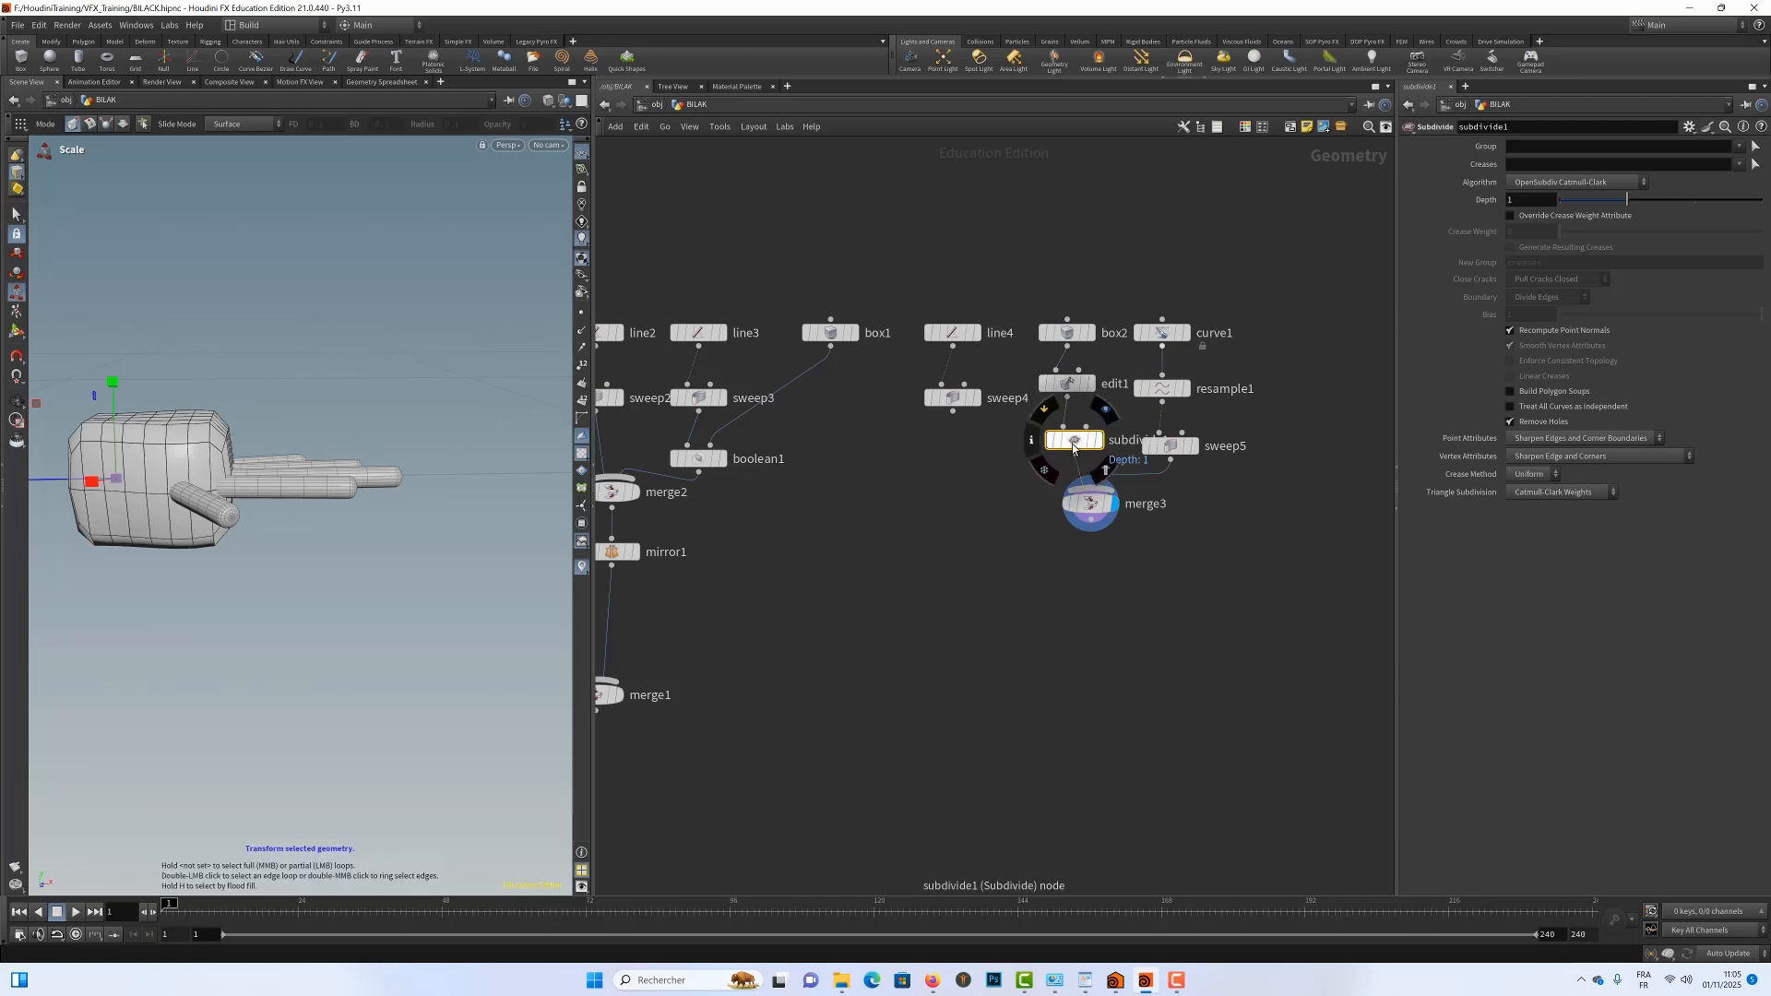
drag(1076, 449, 1069, 437)
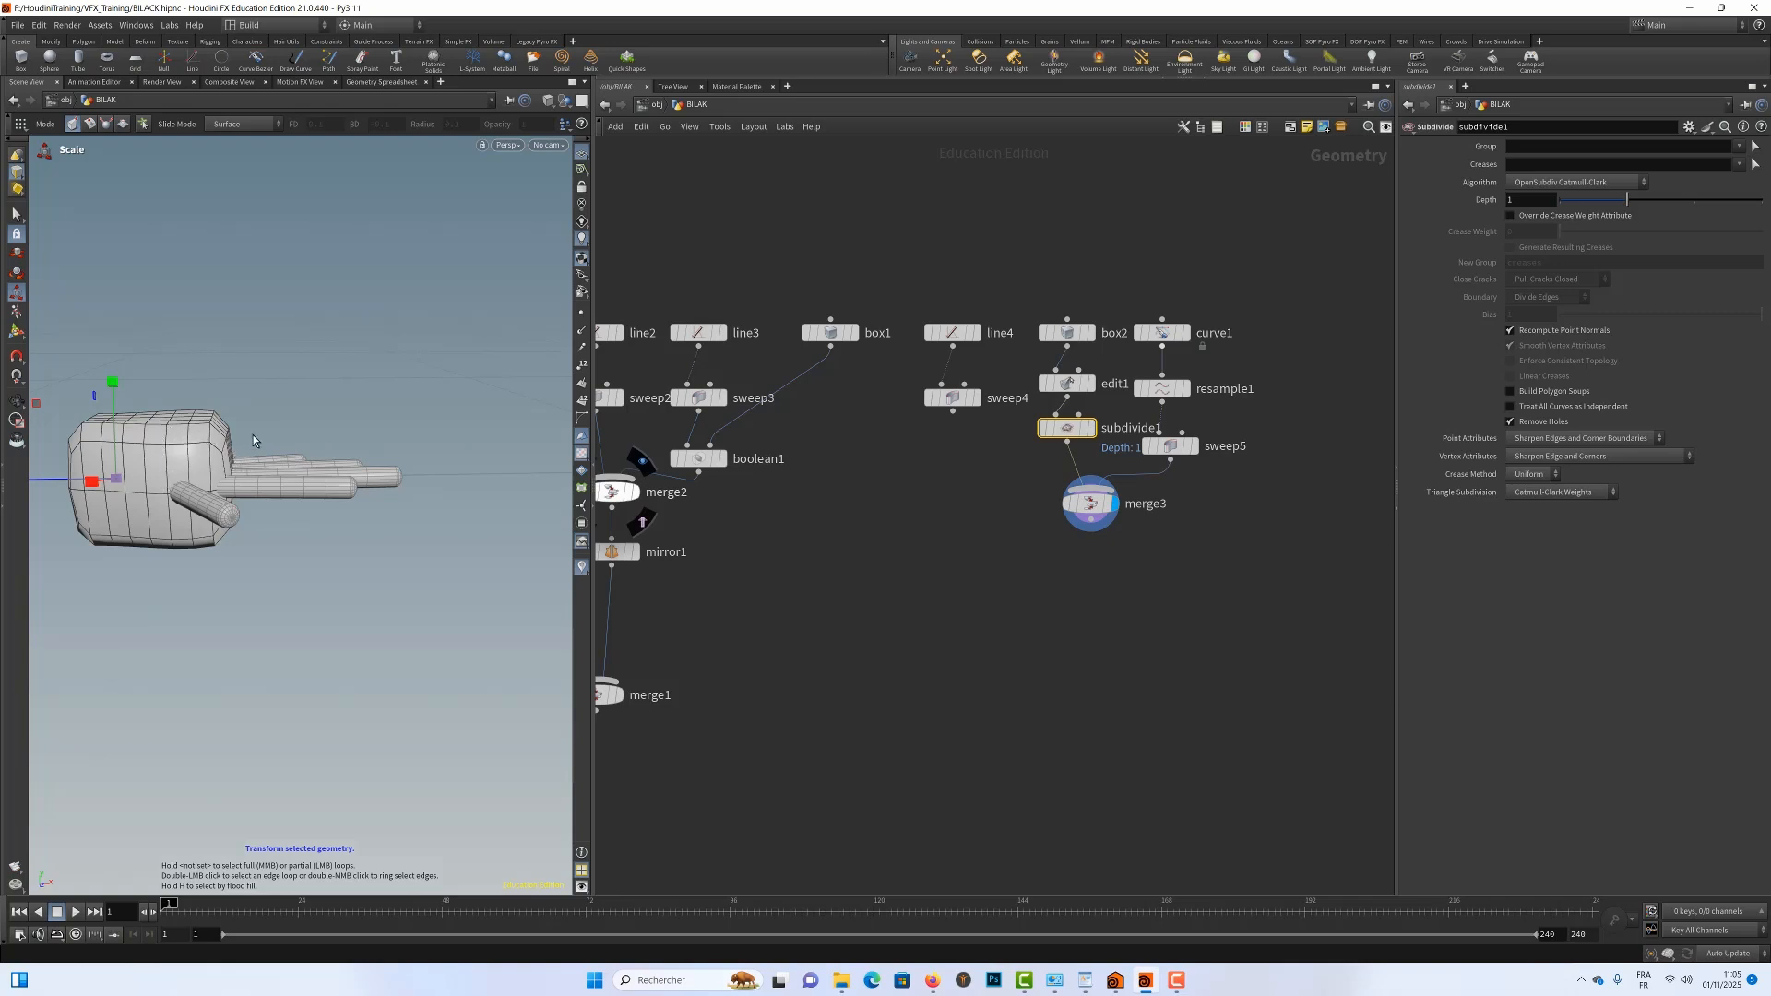
key(Escape)
drag(281, 411, 164, 414)
key(e)
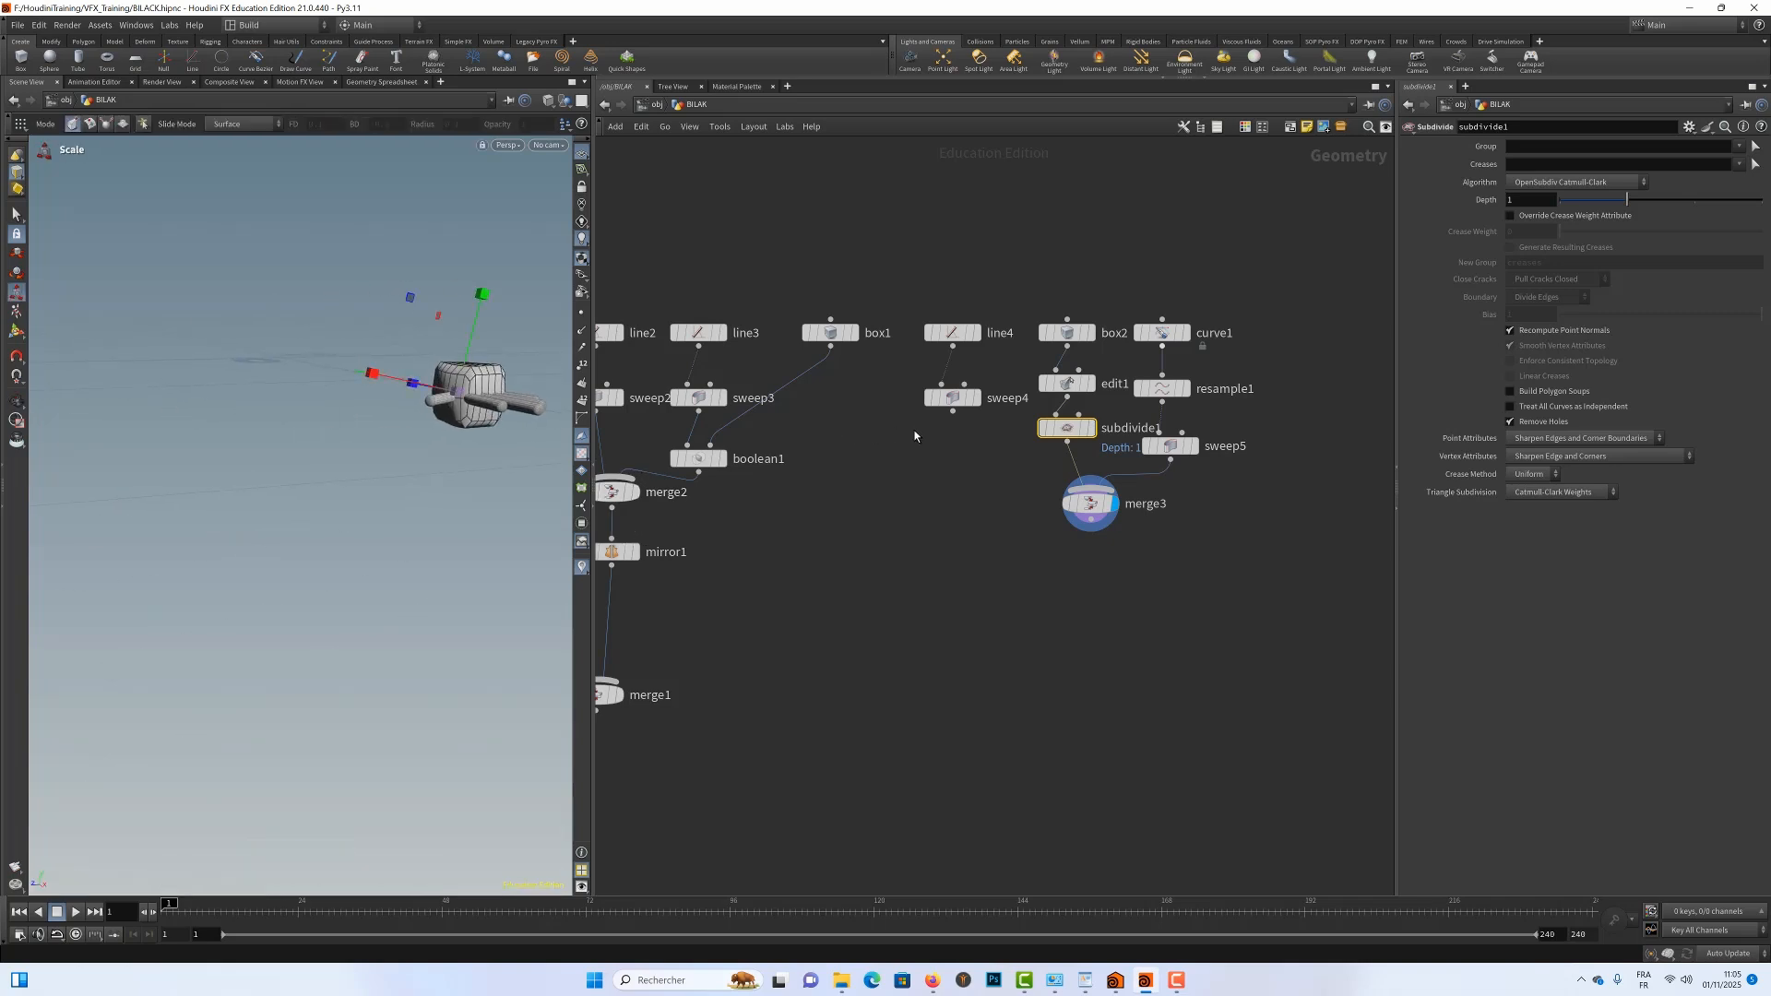
Display sweep4 on its own, then connect it to merge3 and display the merged result
click(979, 405)
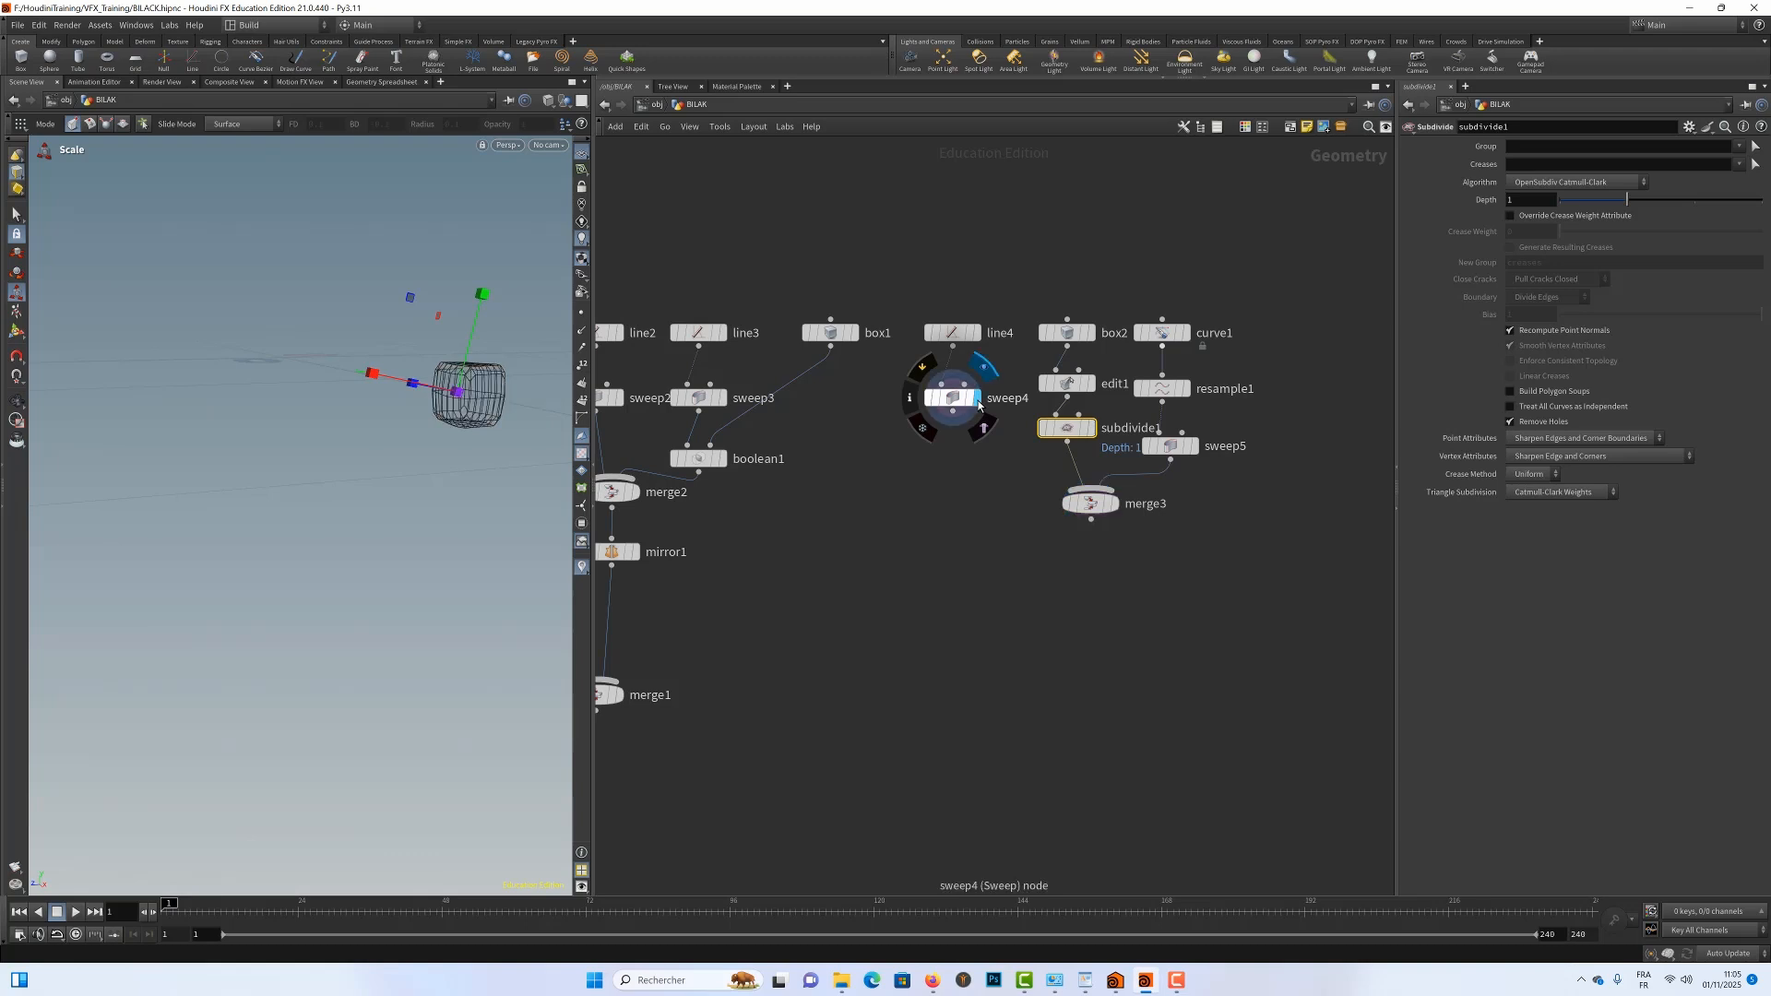
key(Escape)
drag(391, 466, 489, 502)
key(e)
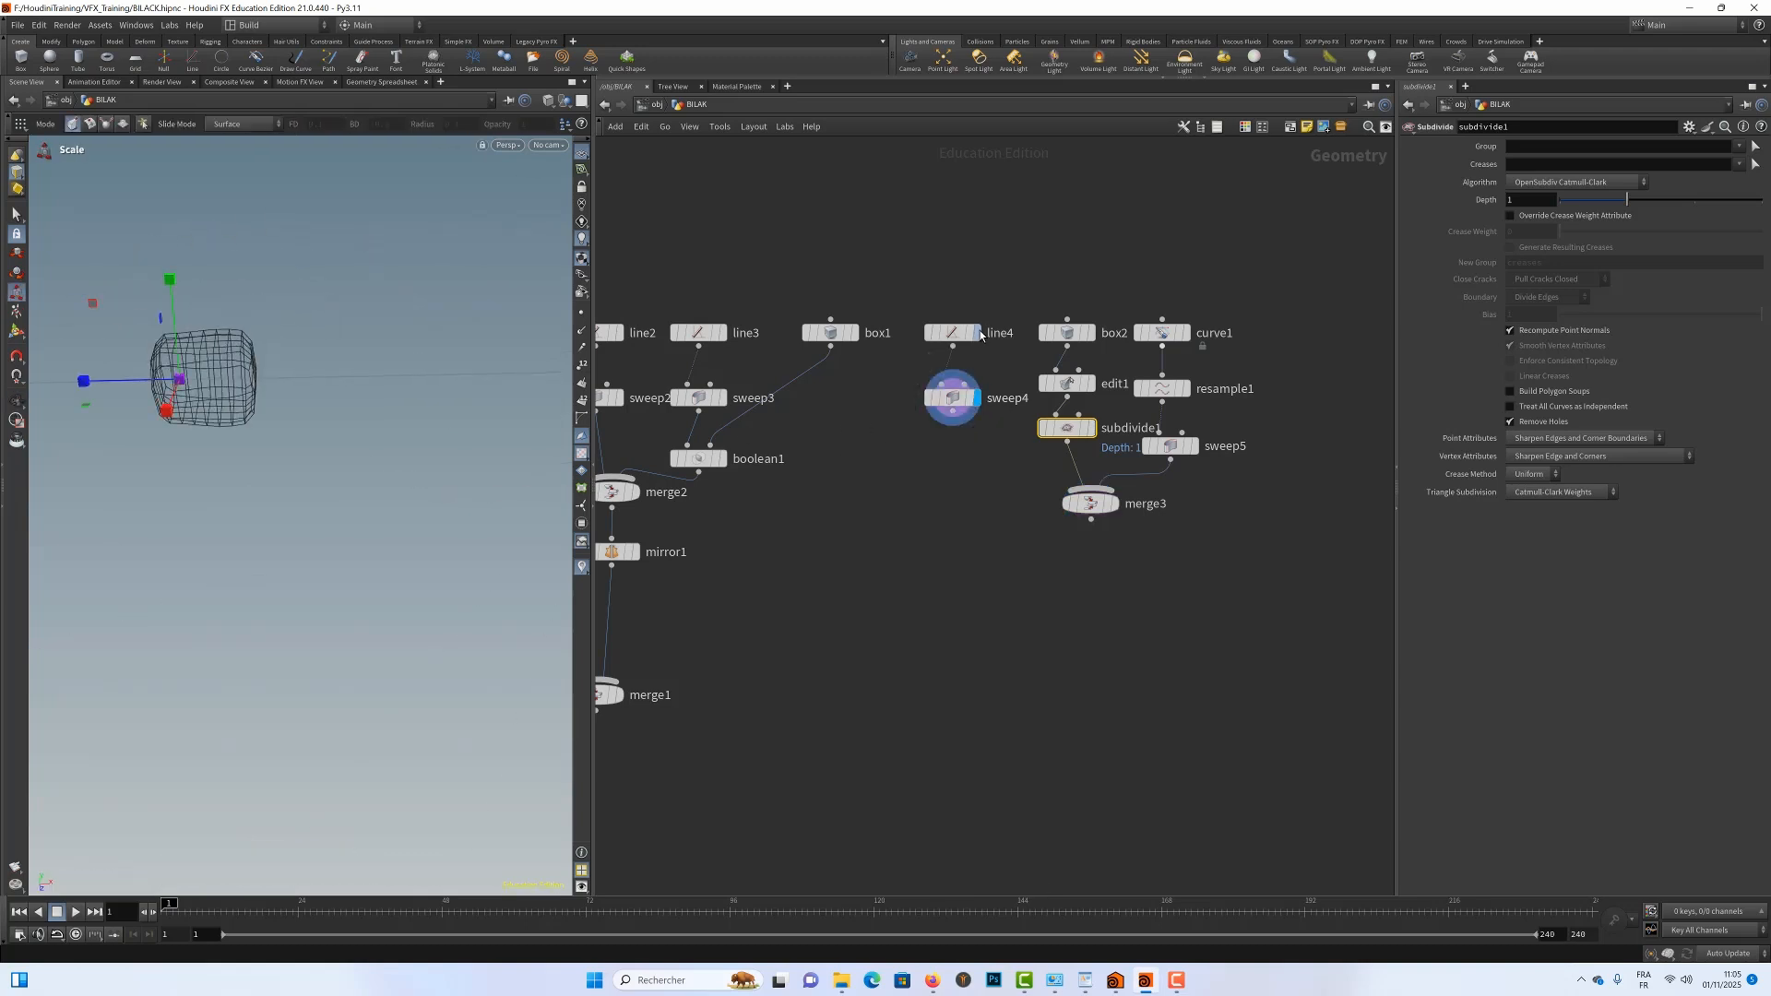
mouse_move(971, 367)
drag(956, 420, 1102, 495)
click(1121, 504)
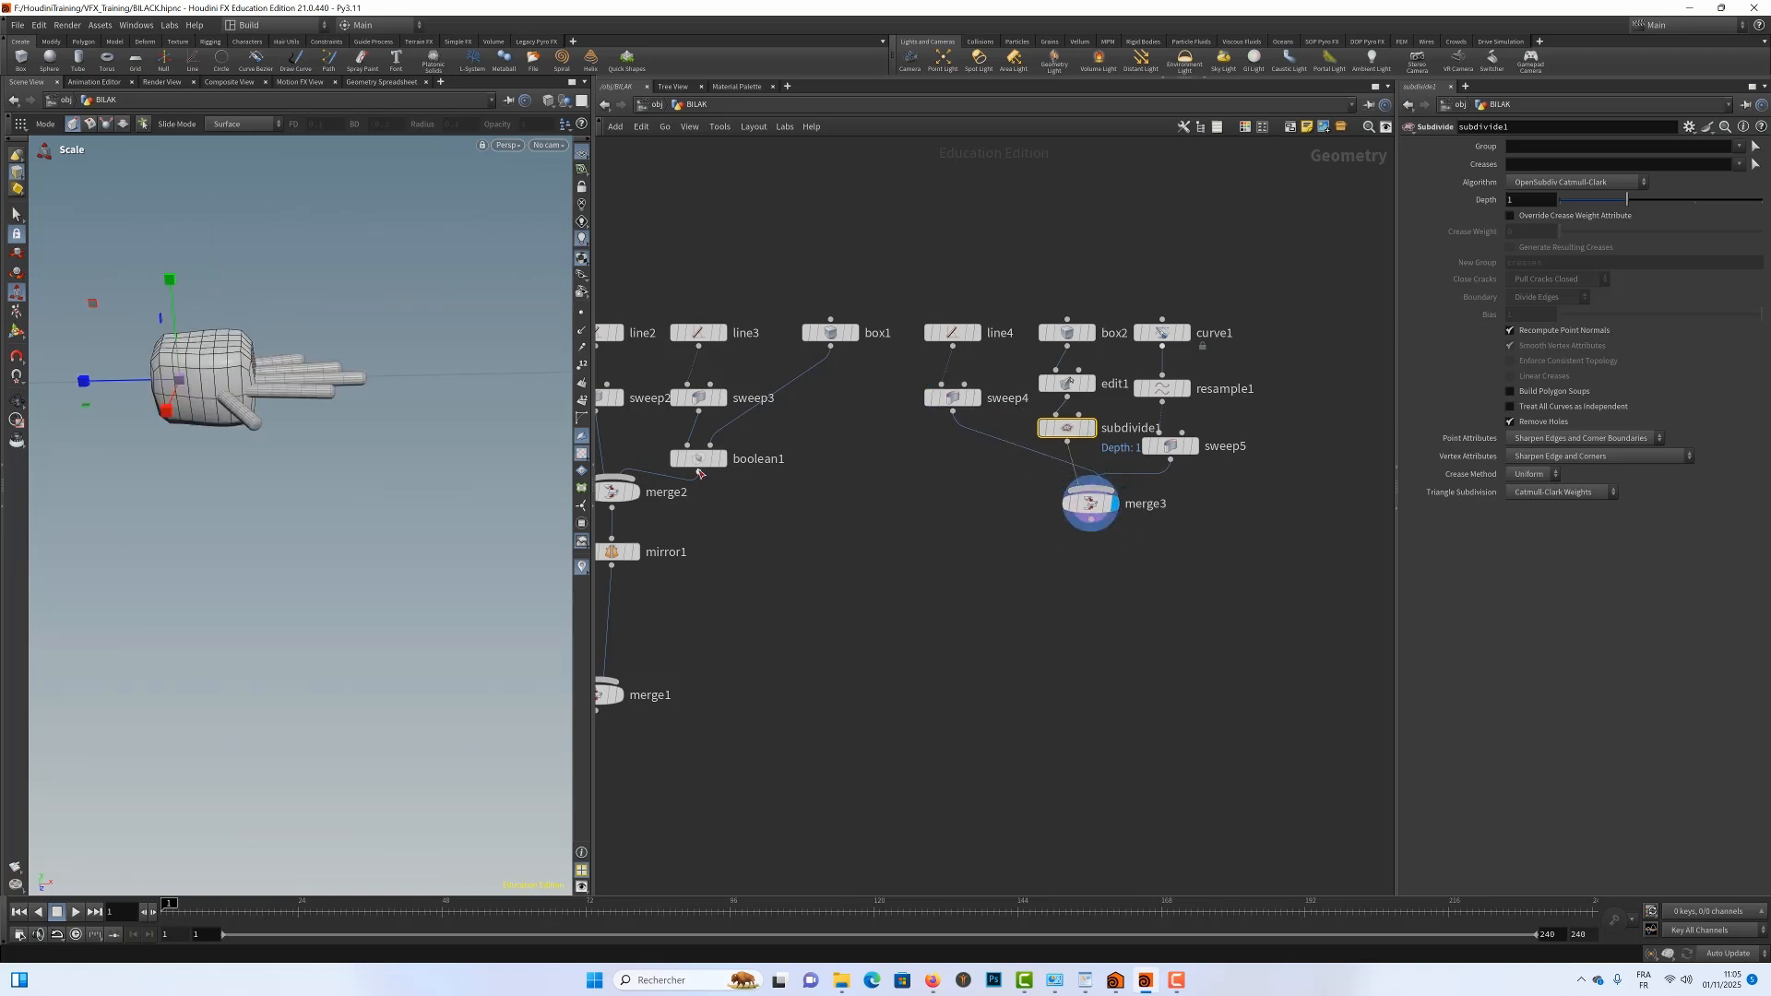
Display line4 on its own and examine where it lies relative to the hand
click(979, 333)
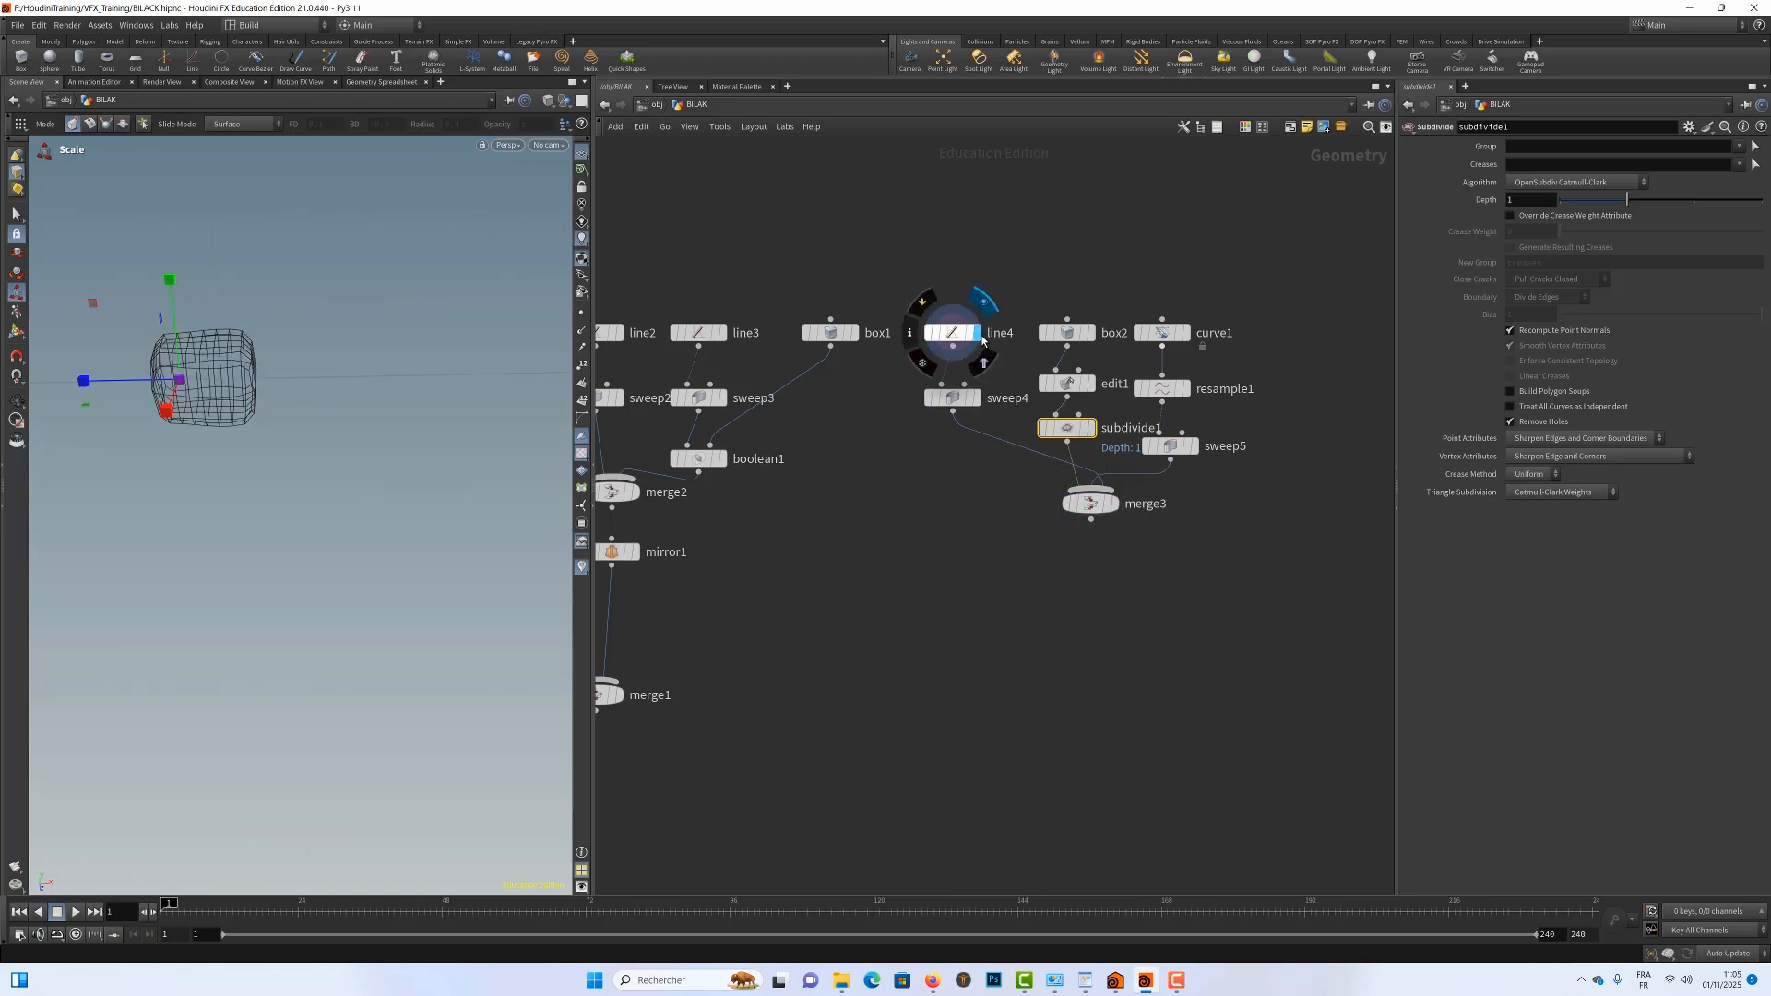
alt+right_drag(388, 479, 241, 481)
alt+drag(327, 407, 106, 353)
alt+middle_drag(373, 195, 379, 351)
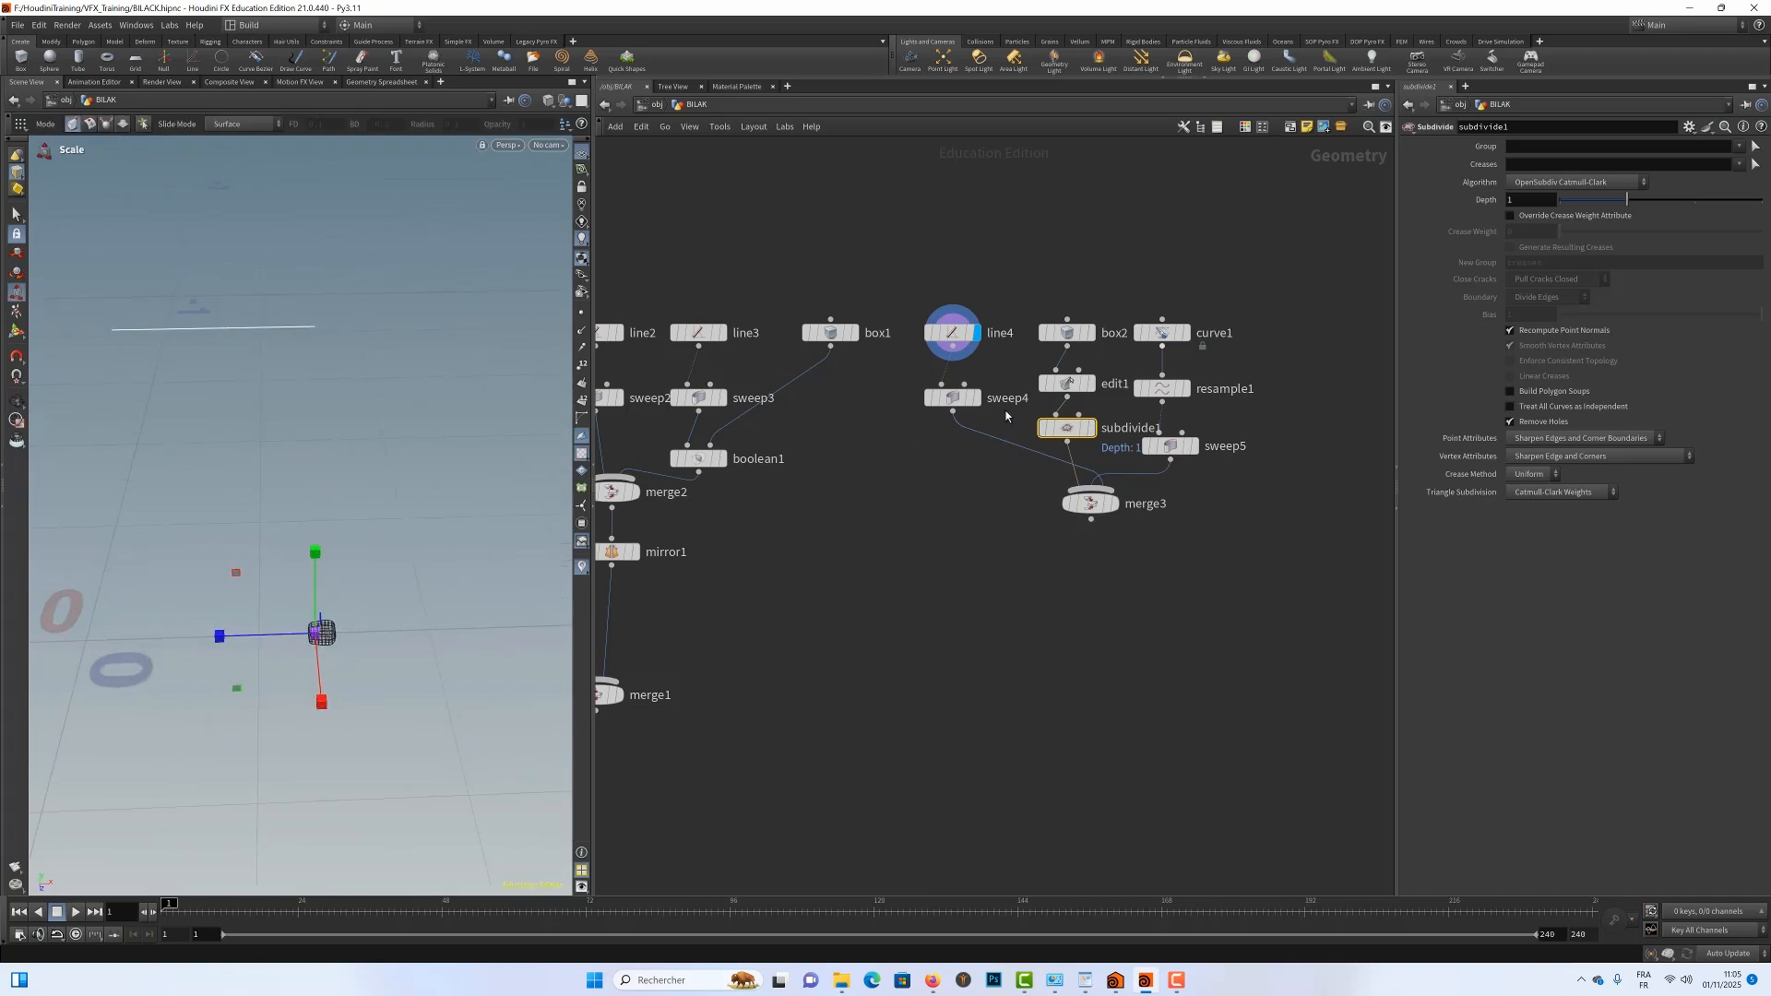
Display merge3, place it lower beneath subdivide1, and disconnect sweep4 from it
click(1114, 504)
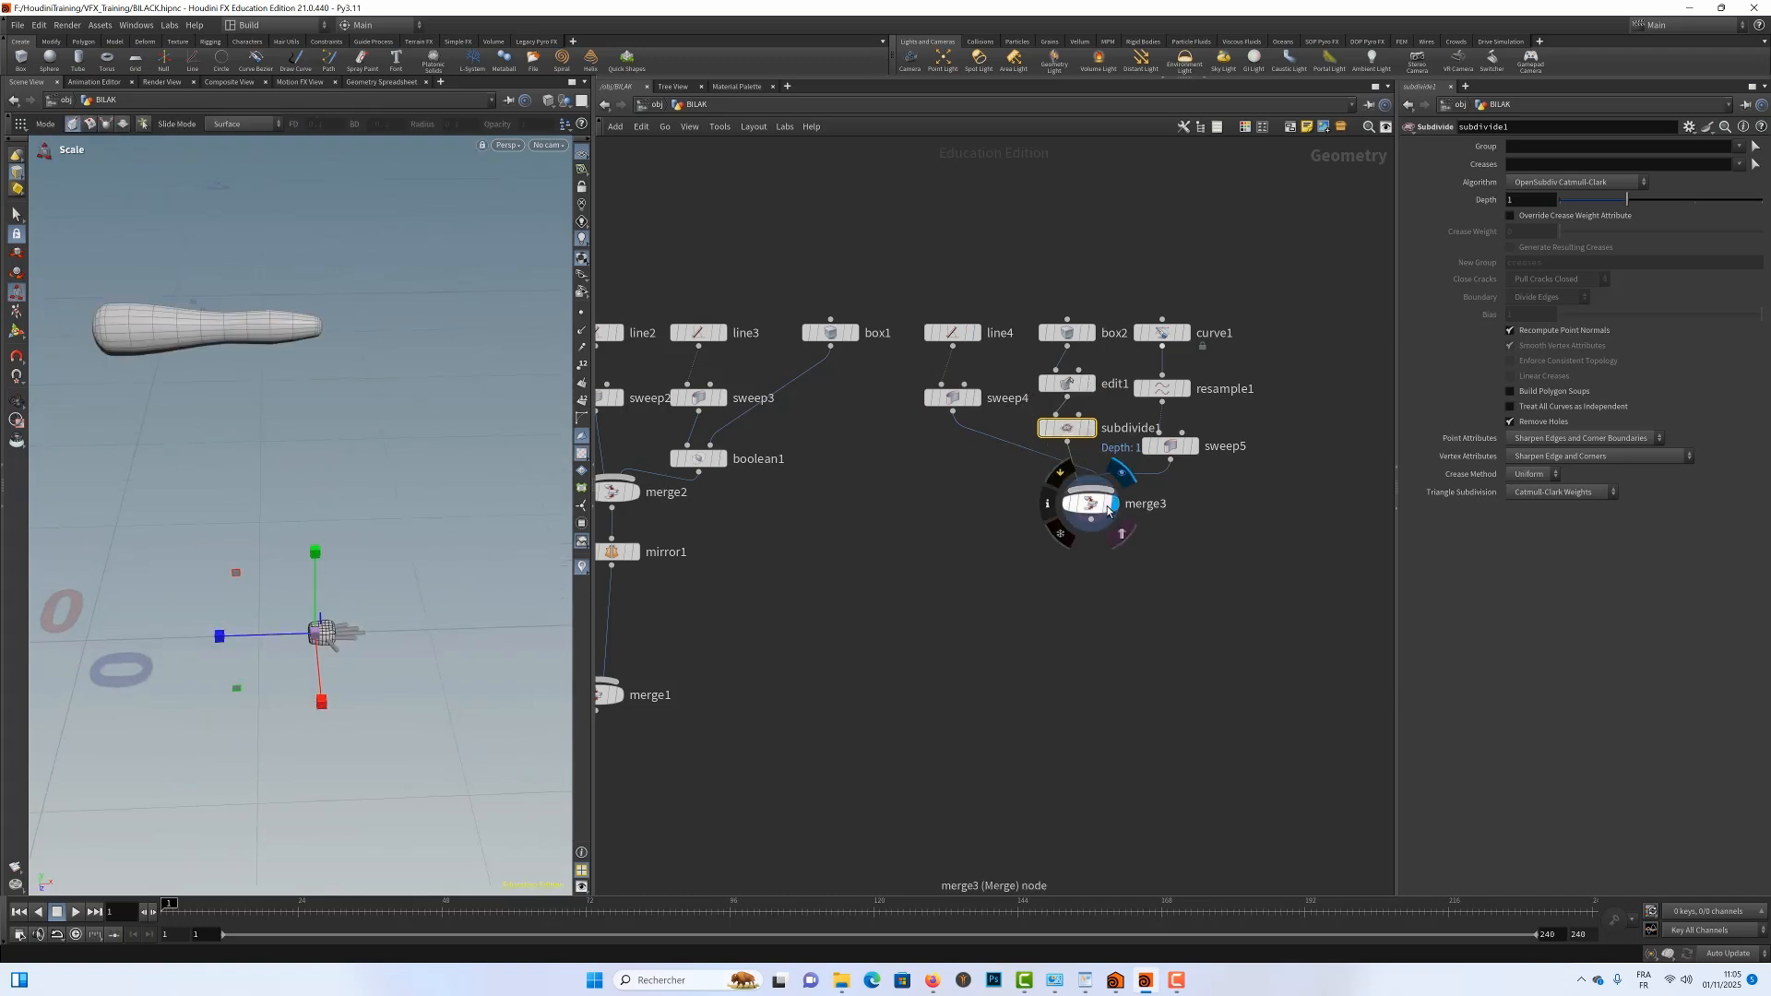
key(space)
drag(357, 497, 391, 482)
drag(1097, 507, 1074, 581)
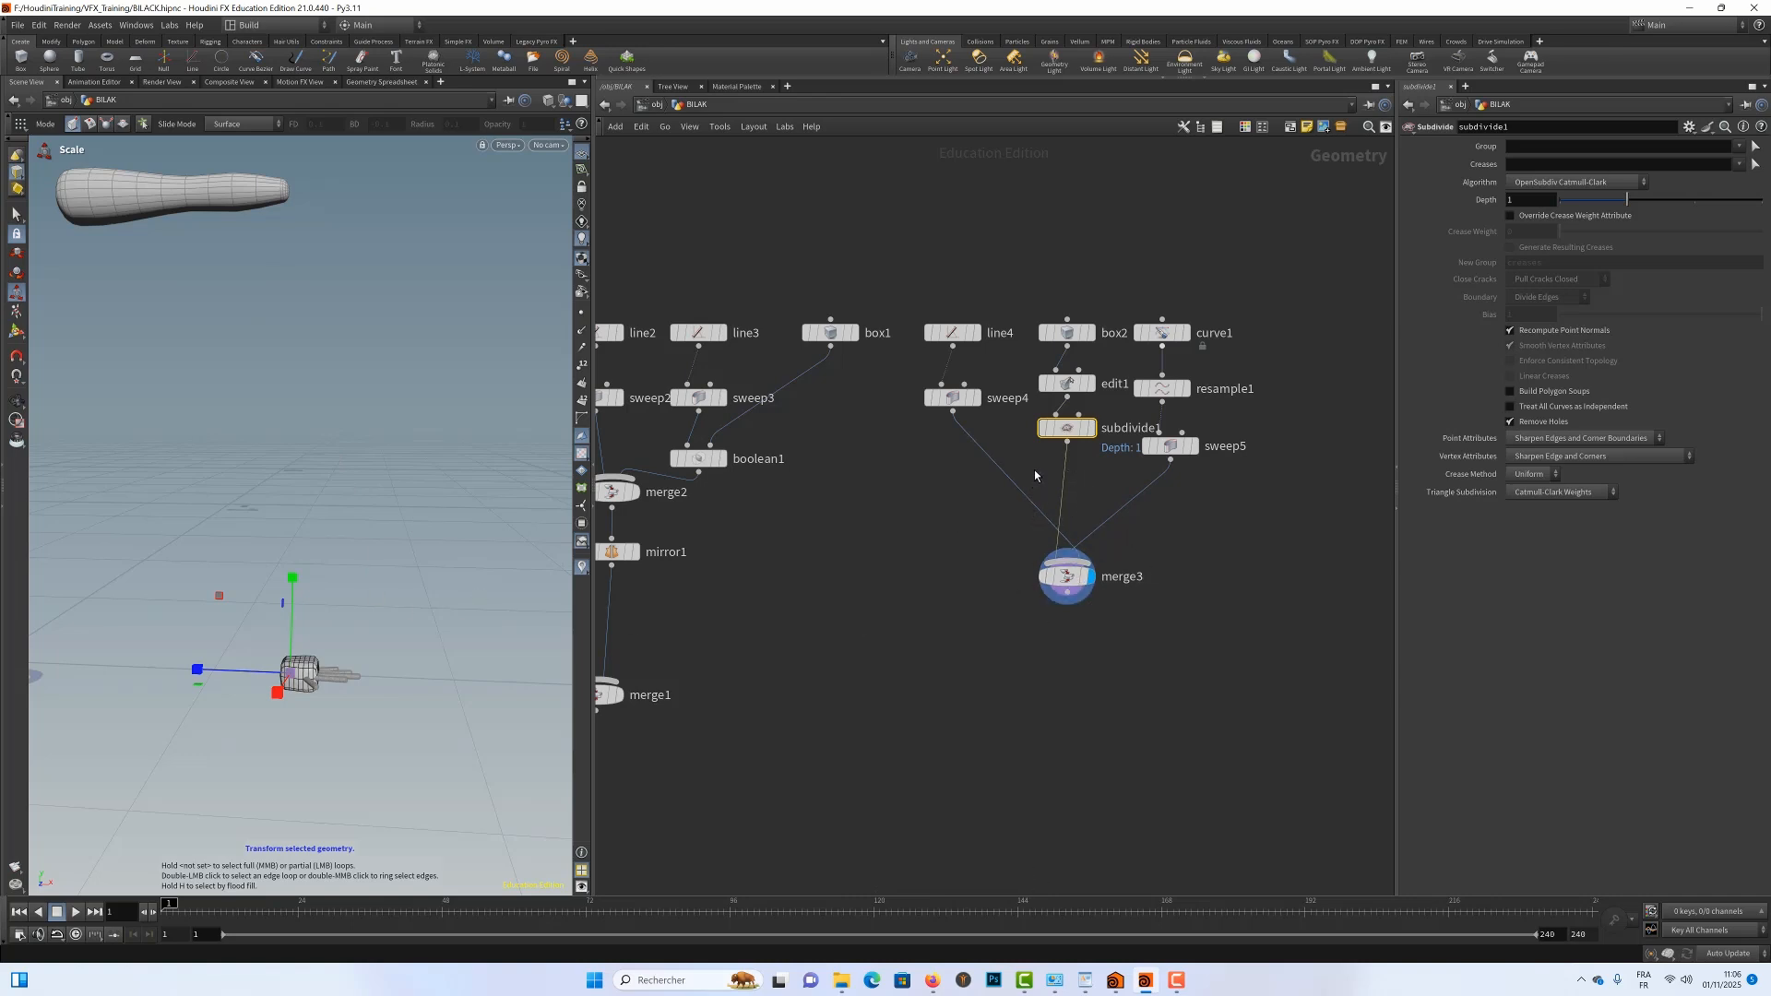
drag(1035, 474, 932, 537)
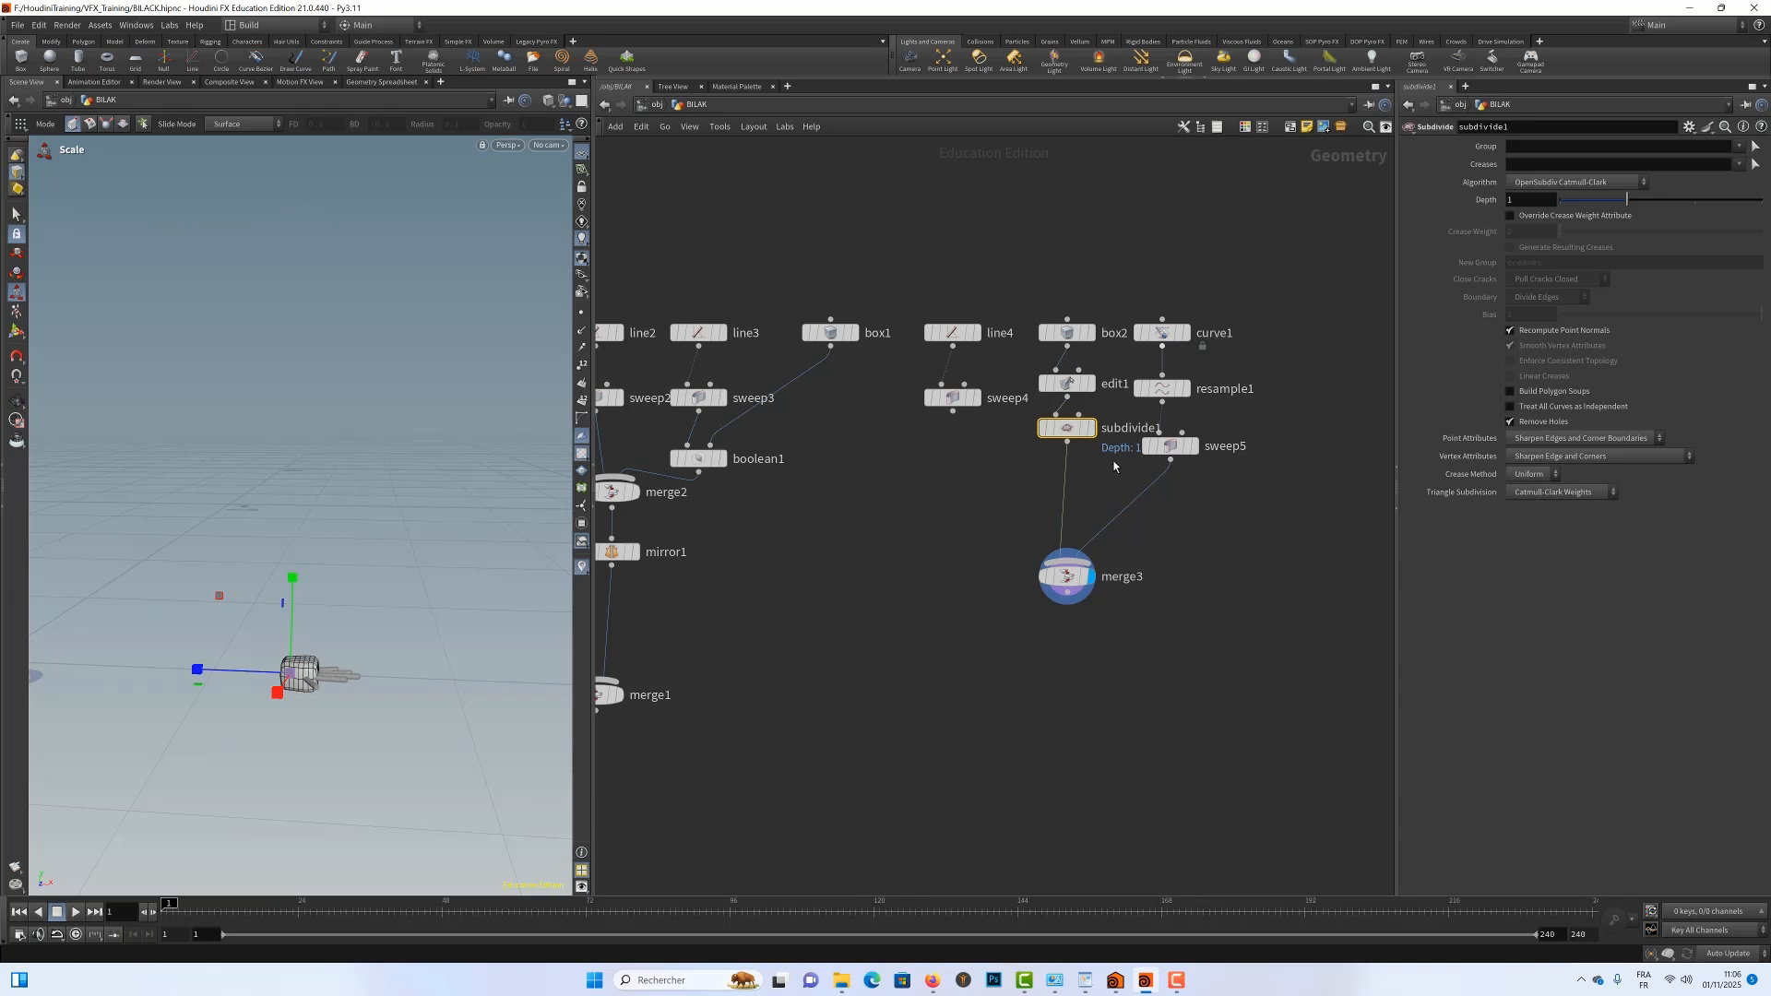
Move merge3 closer beneath subdivide1, add a Transform node below it, connect merge3 to it, and display the new node
drag(1067, 577, 1084, 519)
key(Tab)
mouse_move(1013, 565)
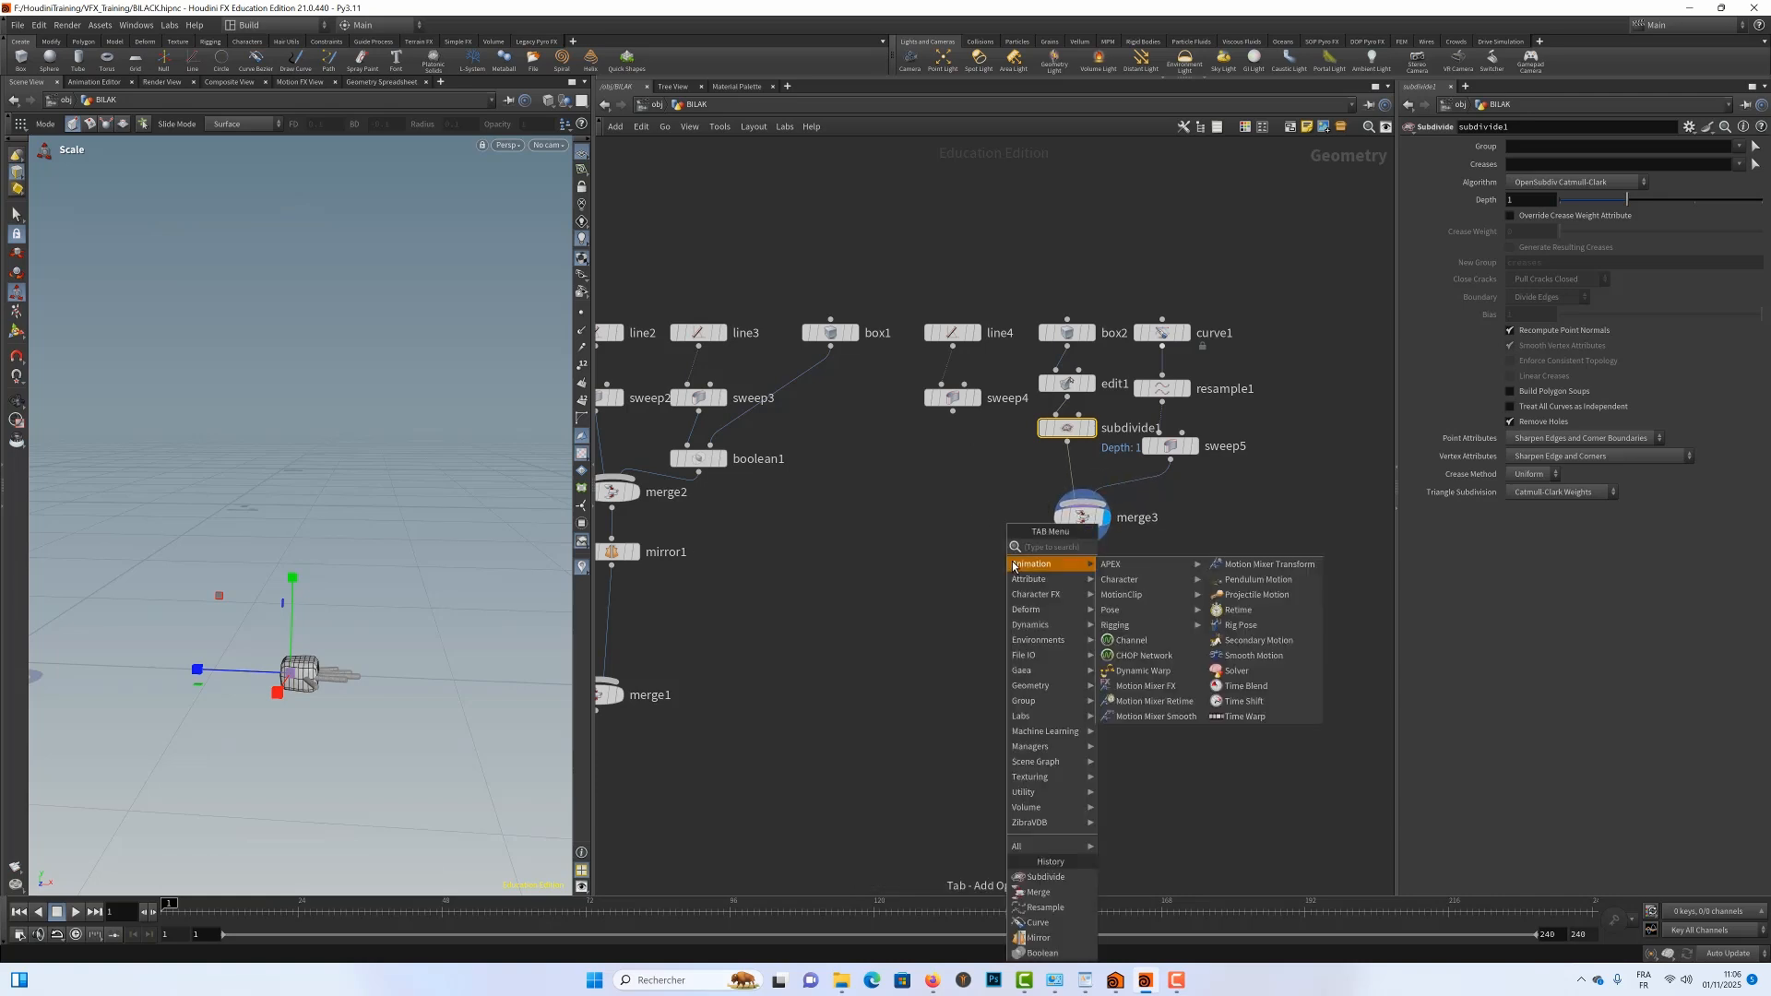
text(t)
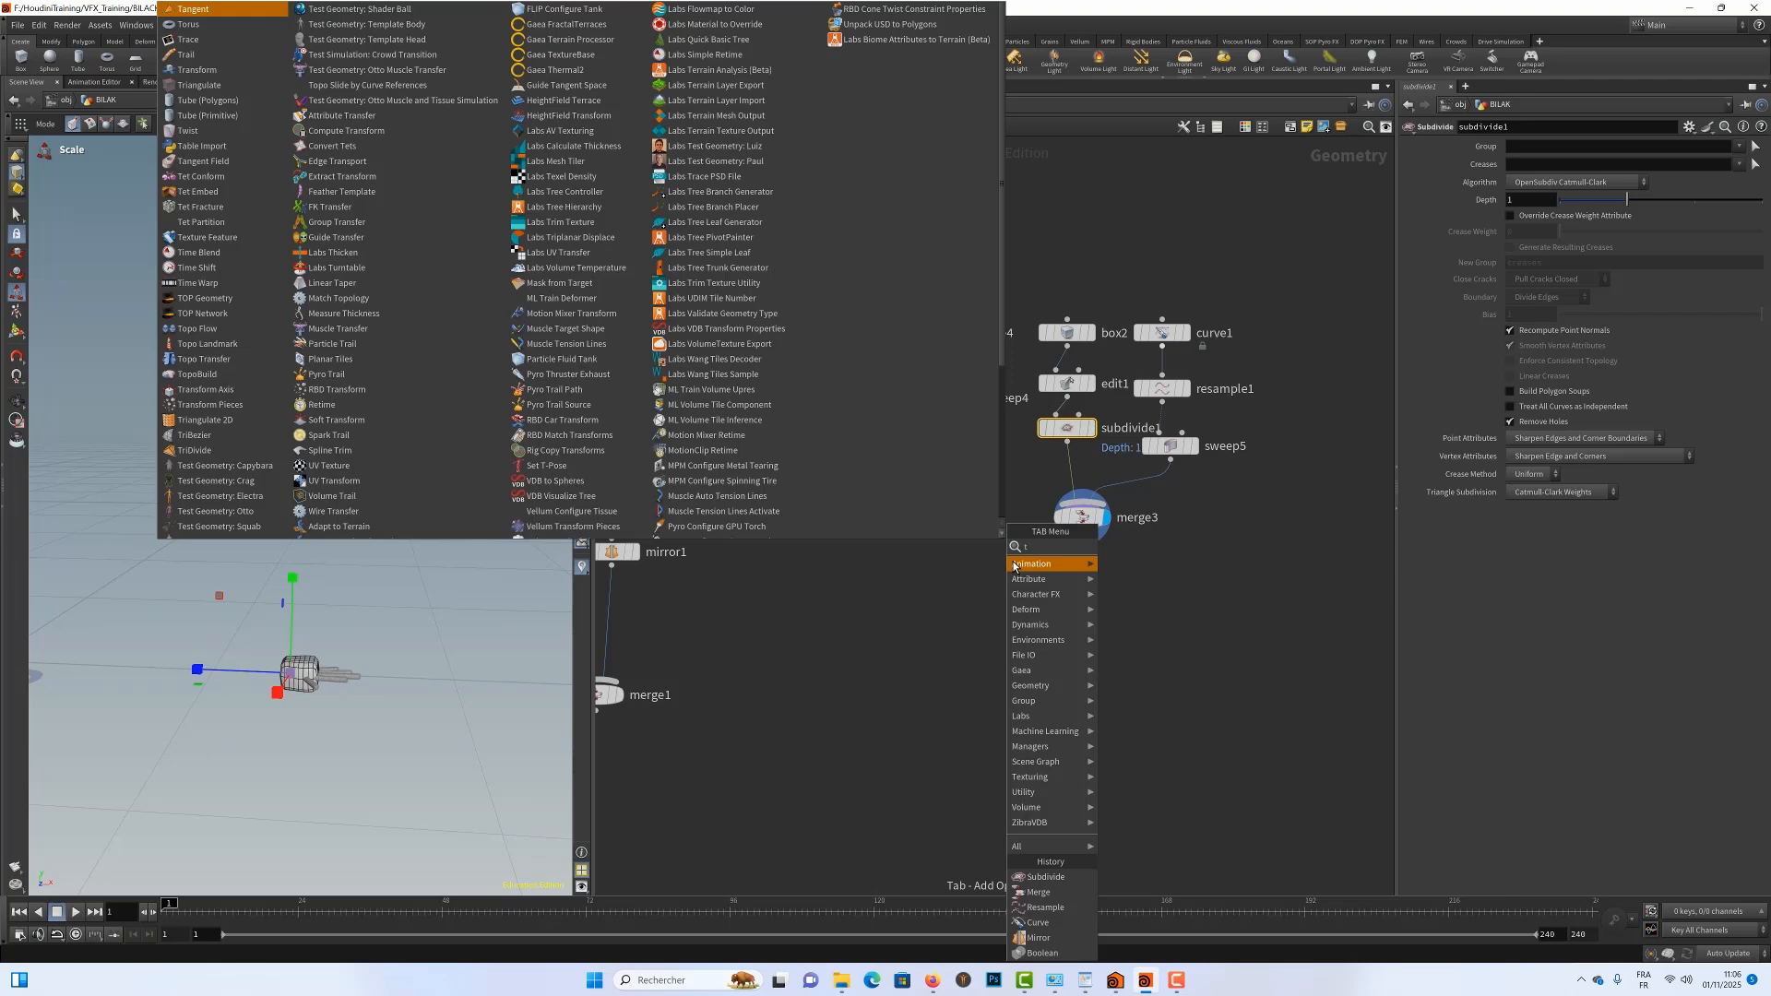
text(r)
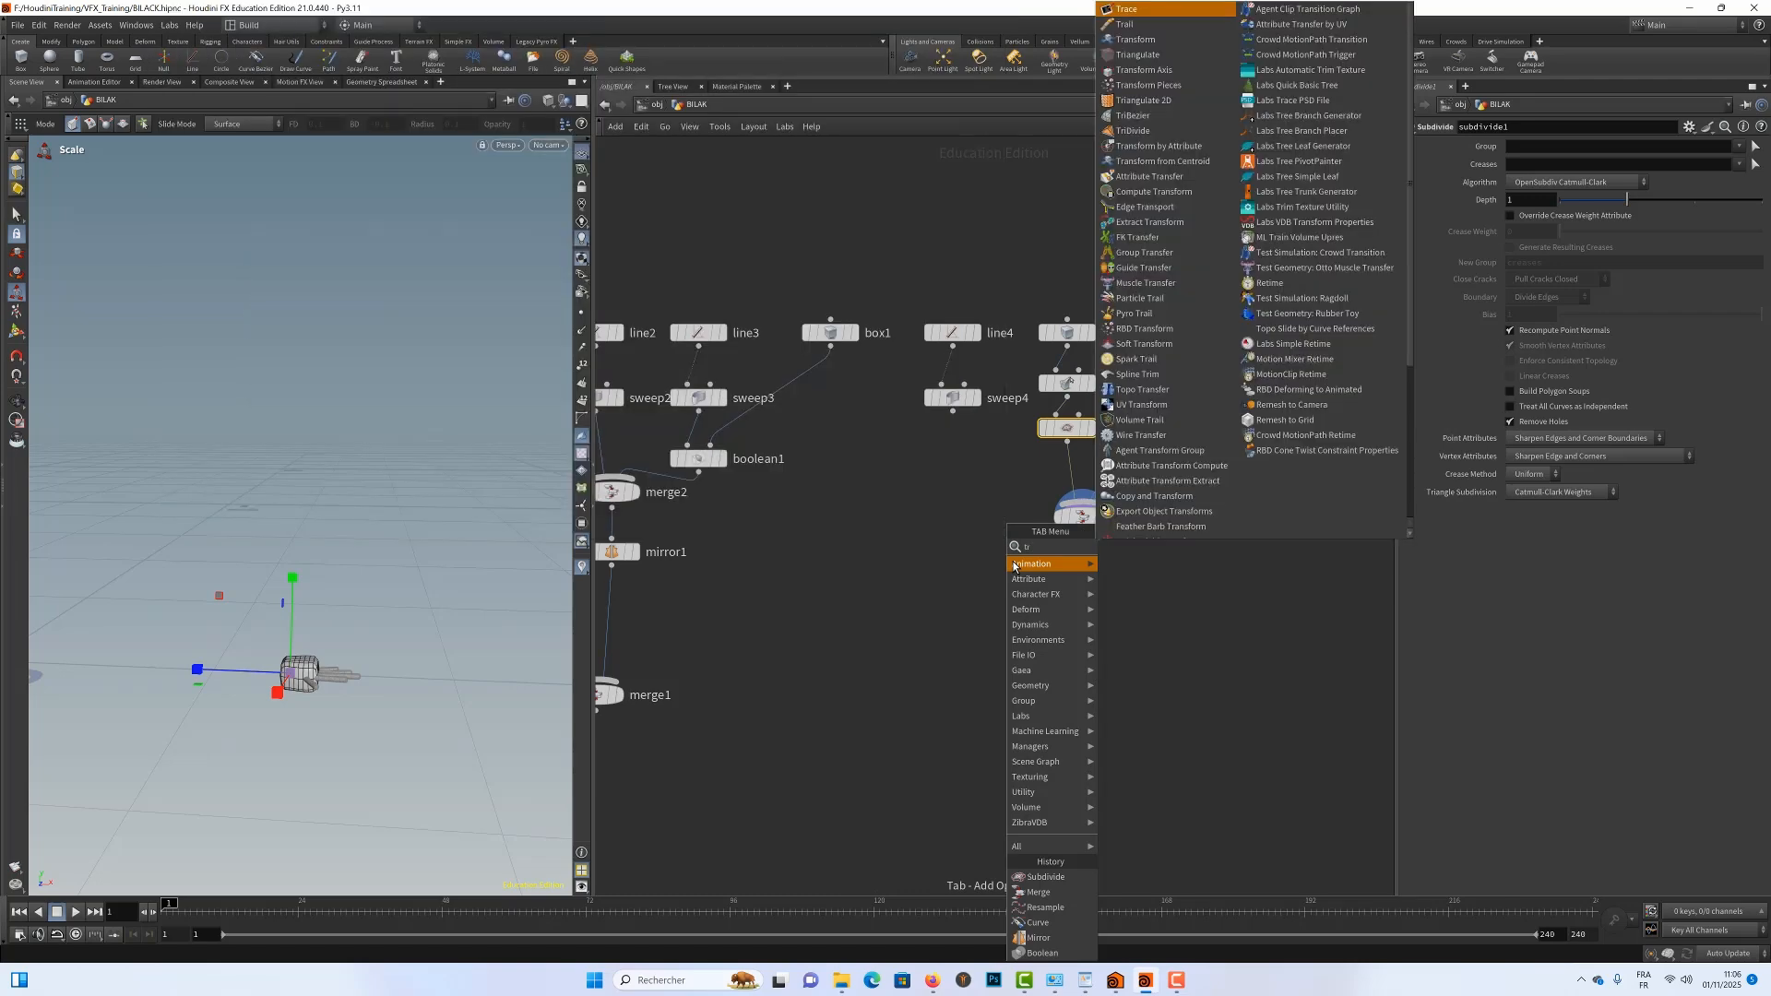
text(a)
click(1082, 580)
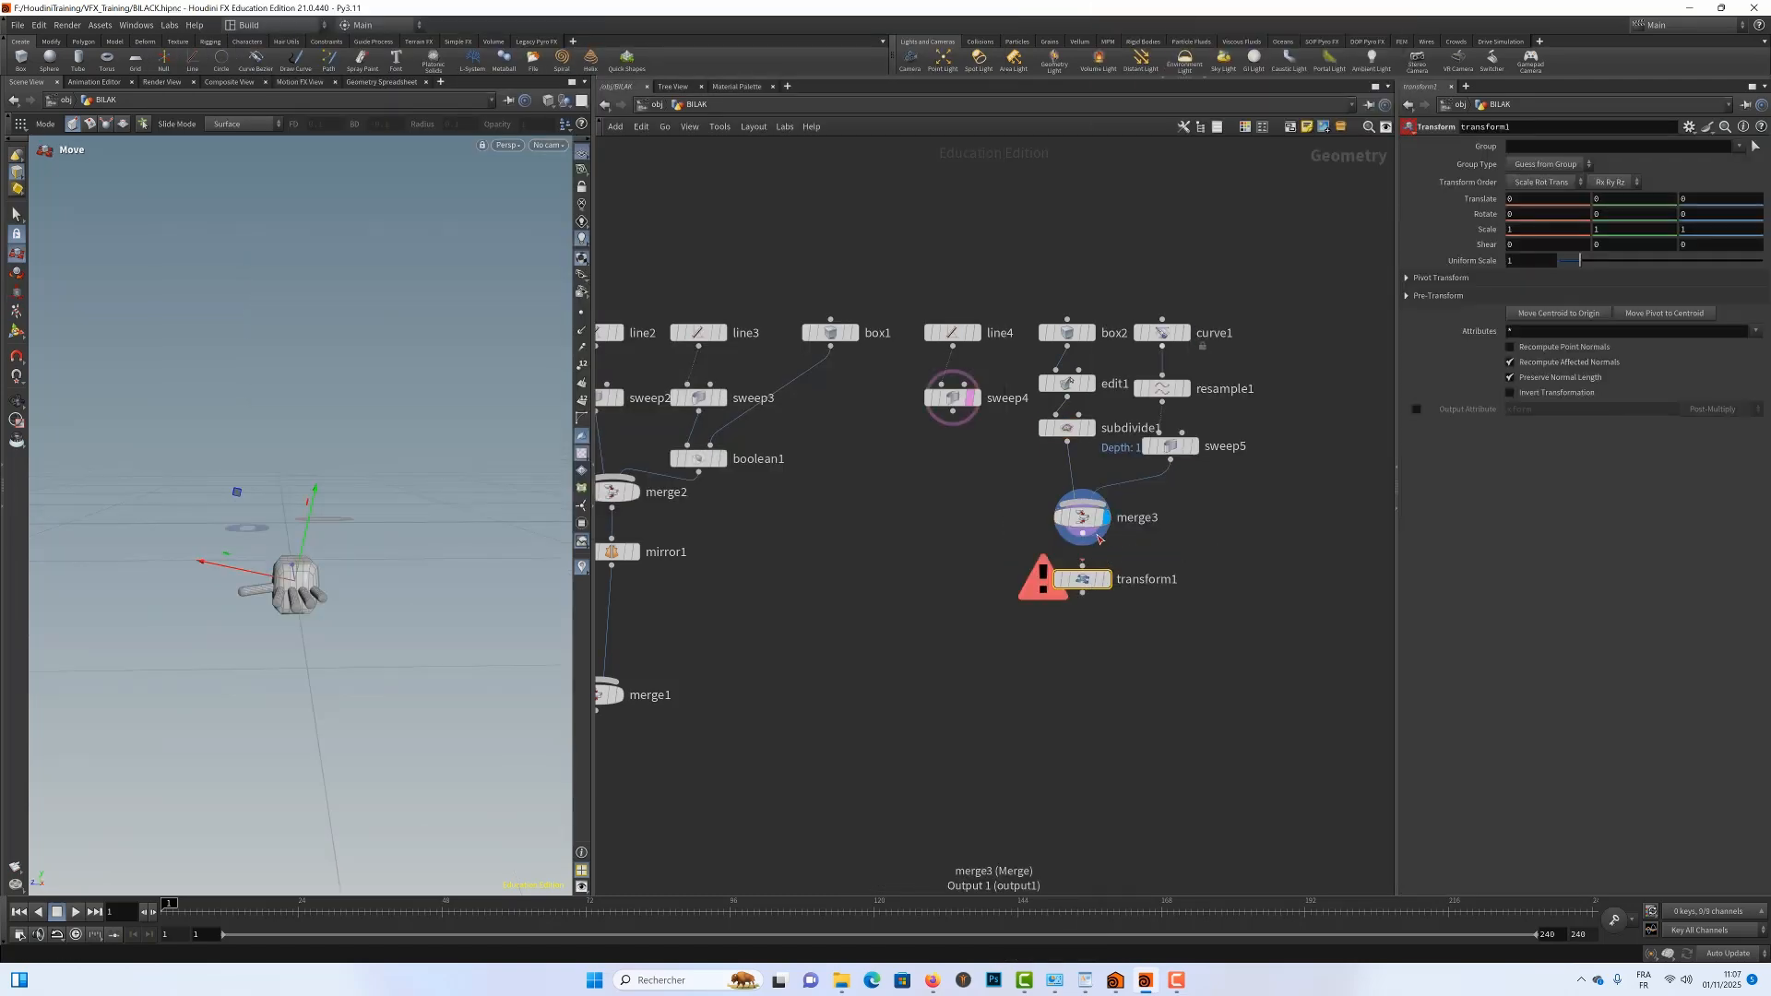
drag(1085, 539, 1082, 570)
click(1107, 579)
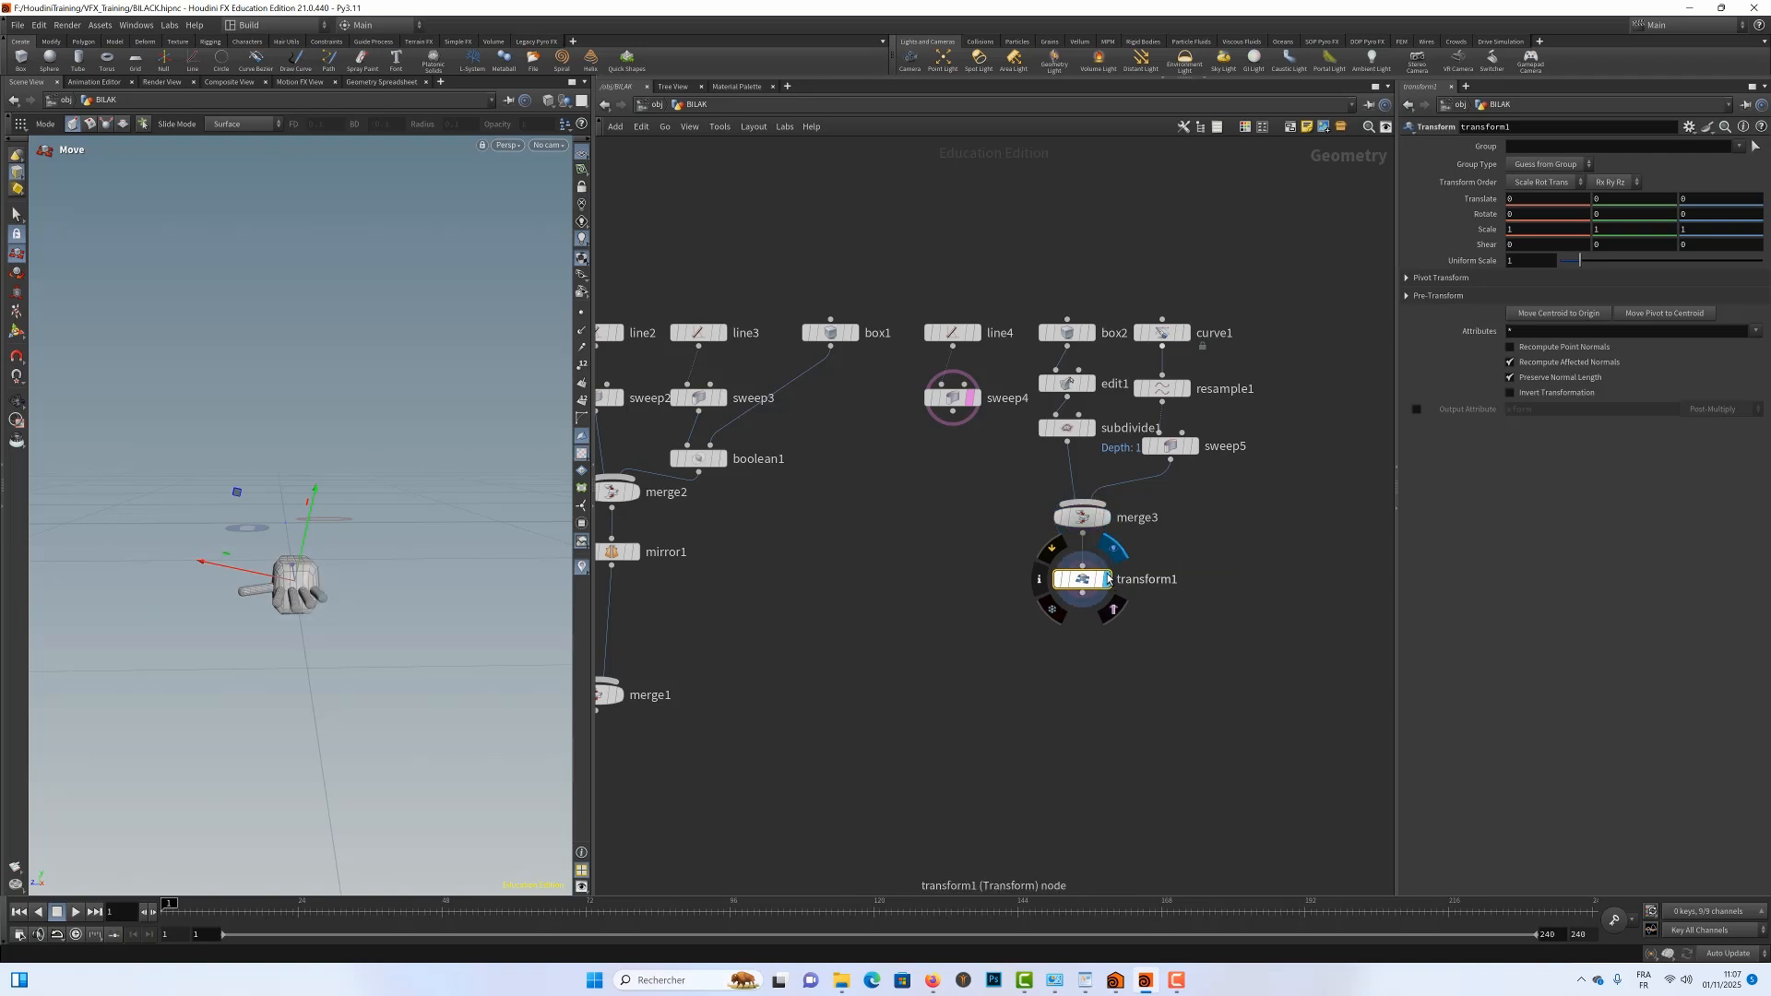
Move transform1's pivot to the hand's centroid and raise the hand to the forearm's height in the front view, about 0.379 in Y
click(17, 331)
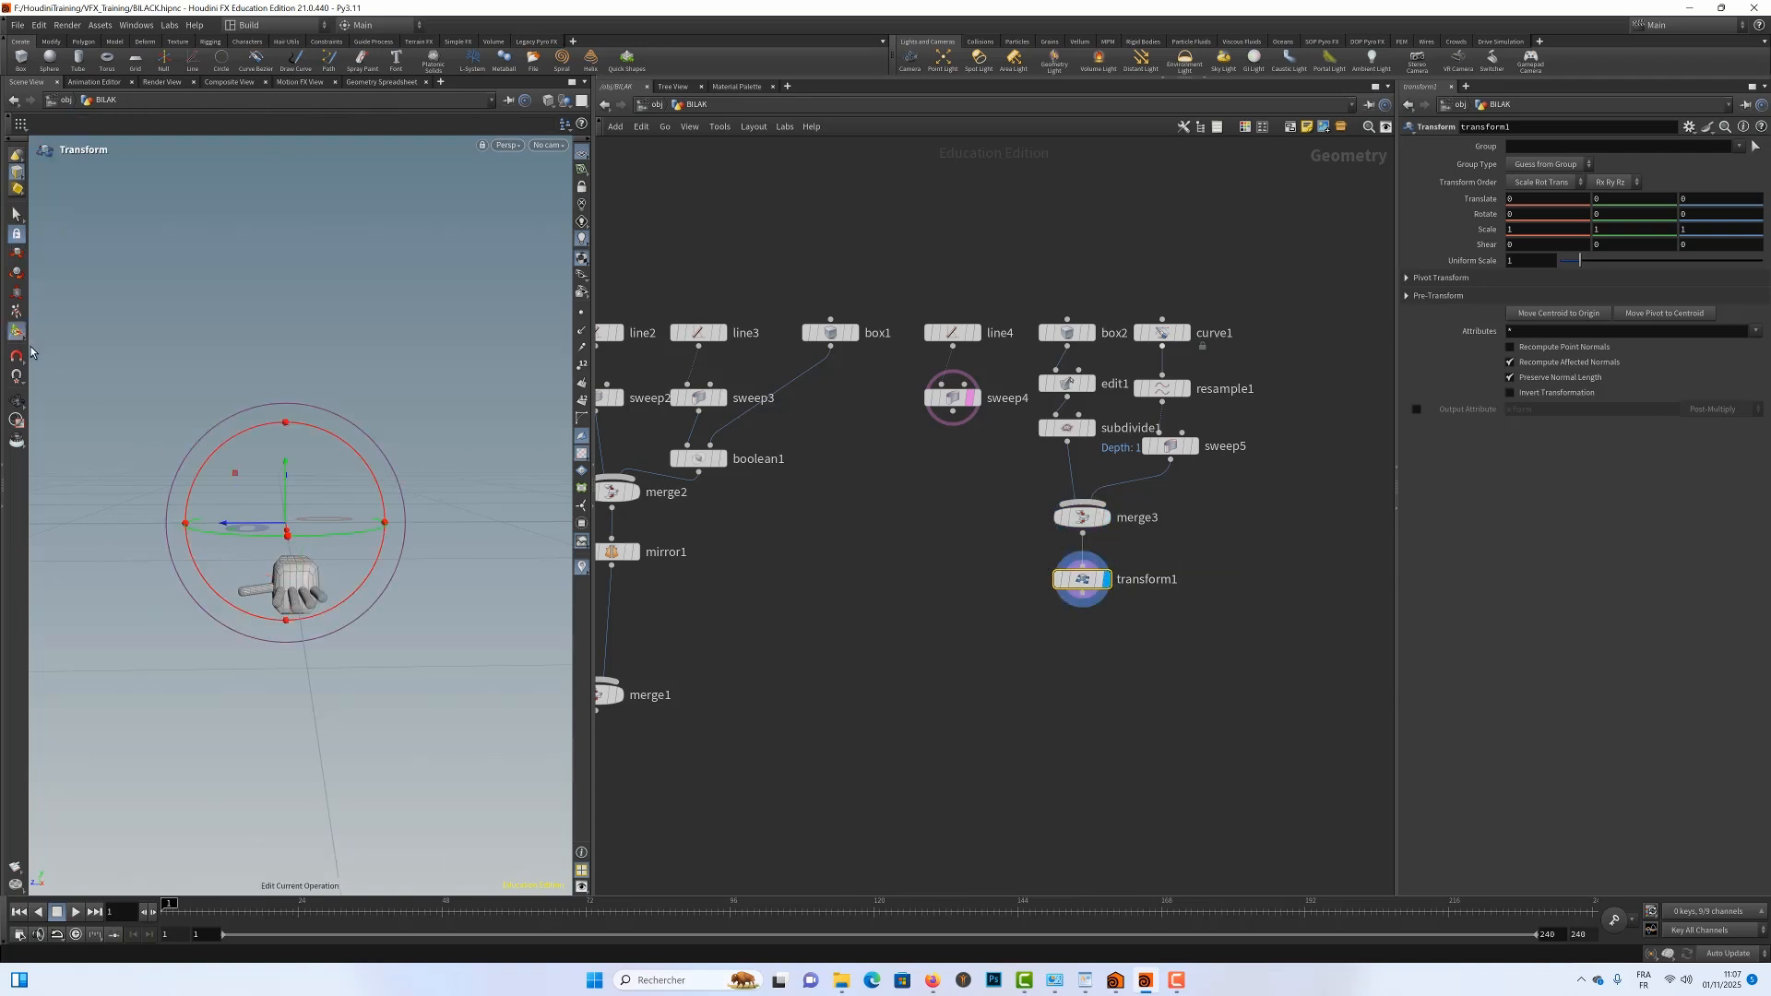
click(1689, 314)
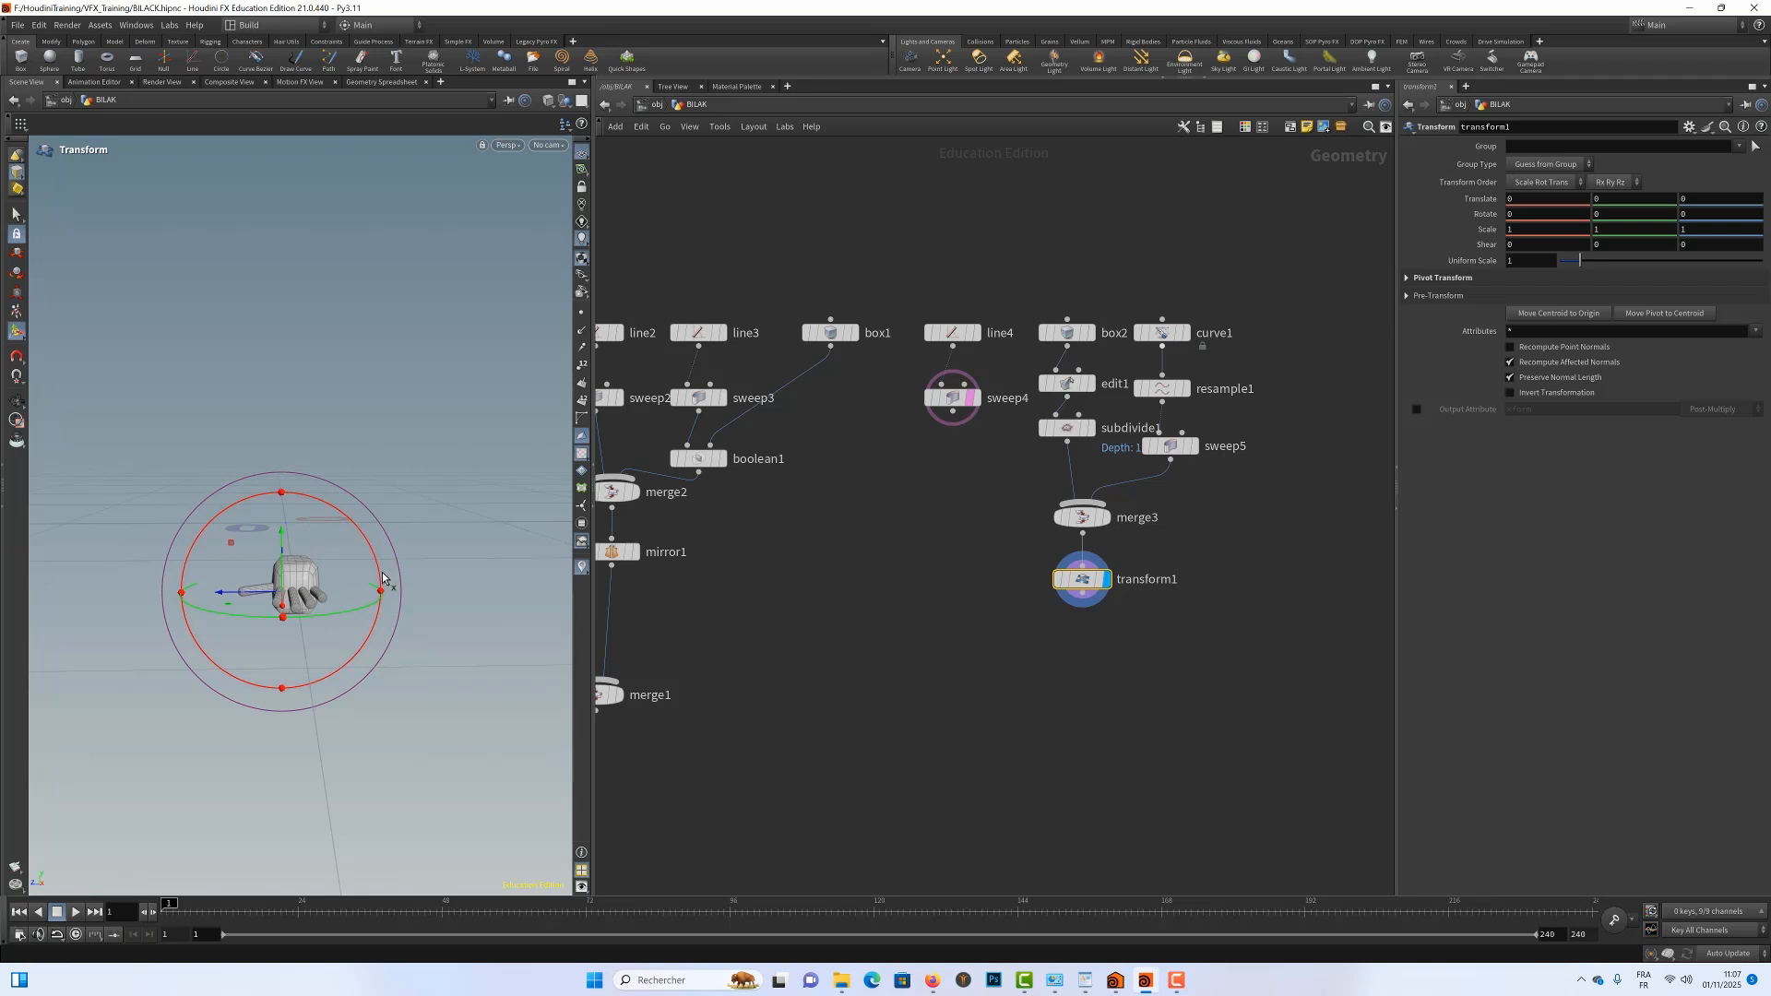
key(space+b)
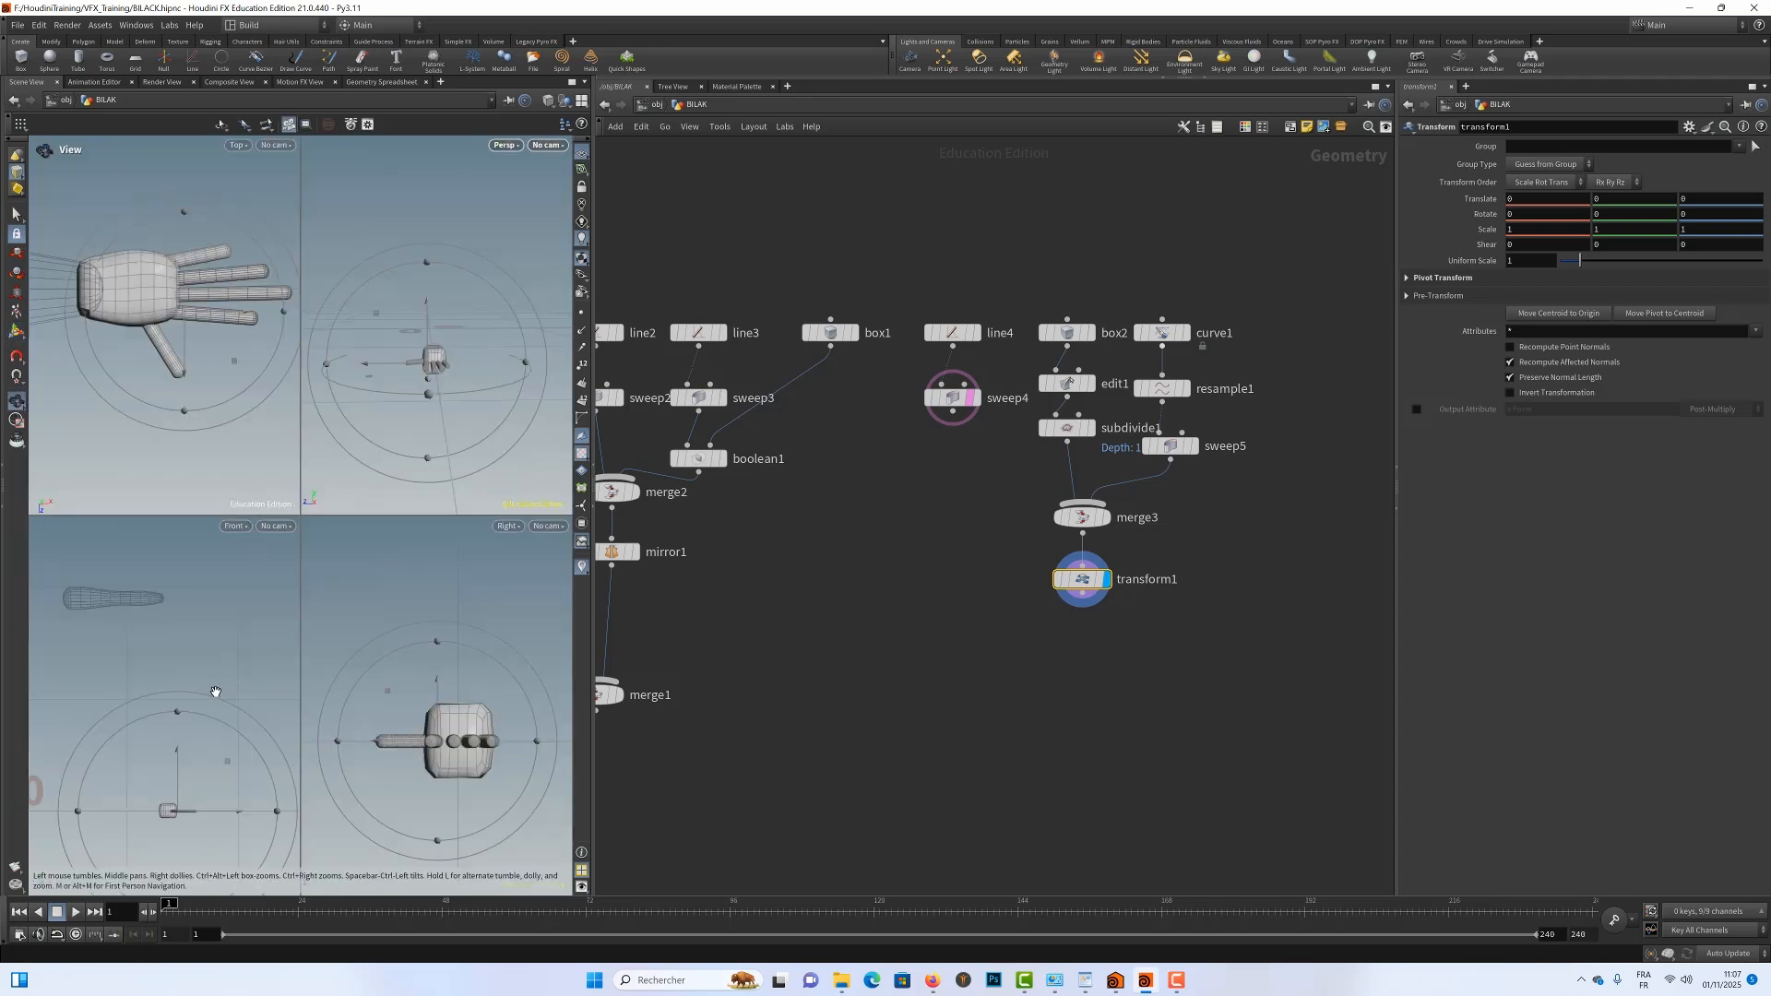
key(space+b)
key(Return)
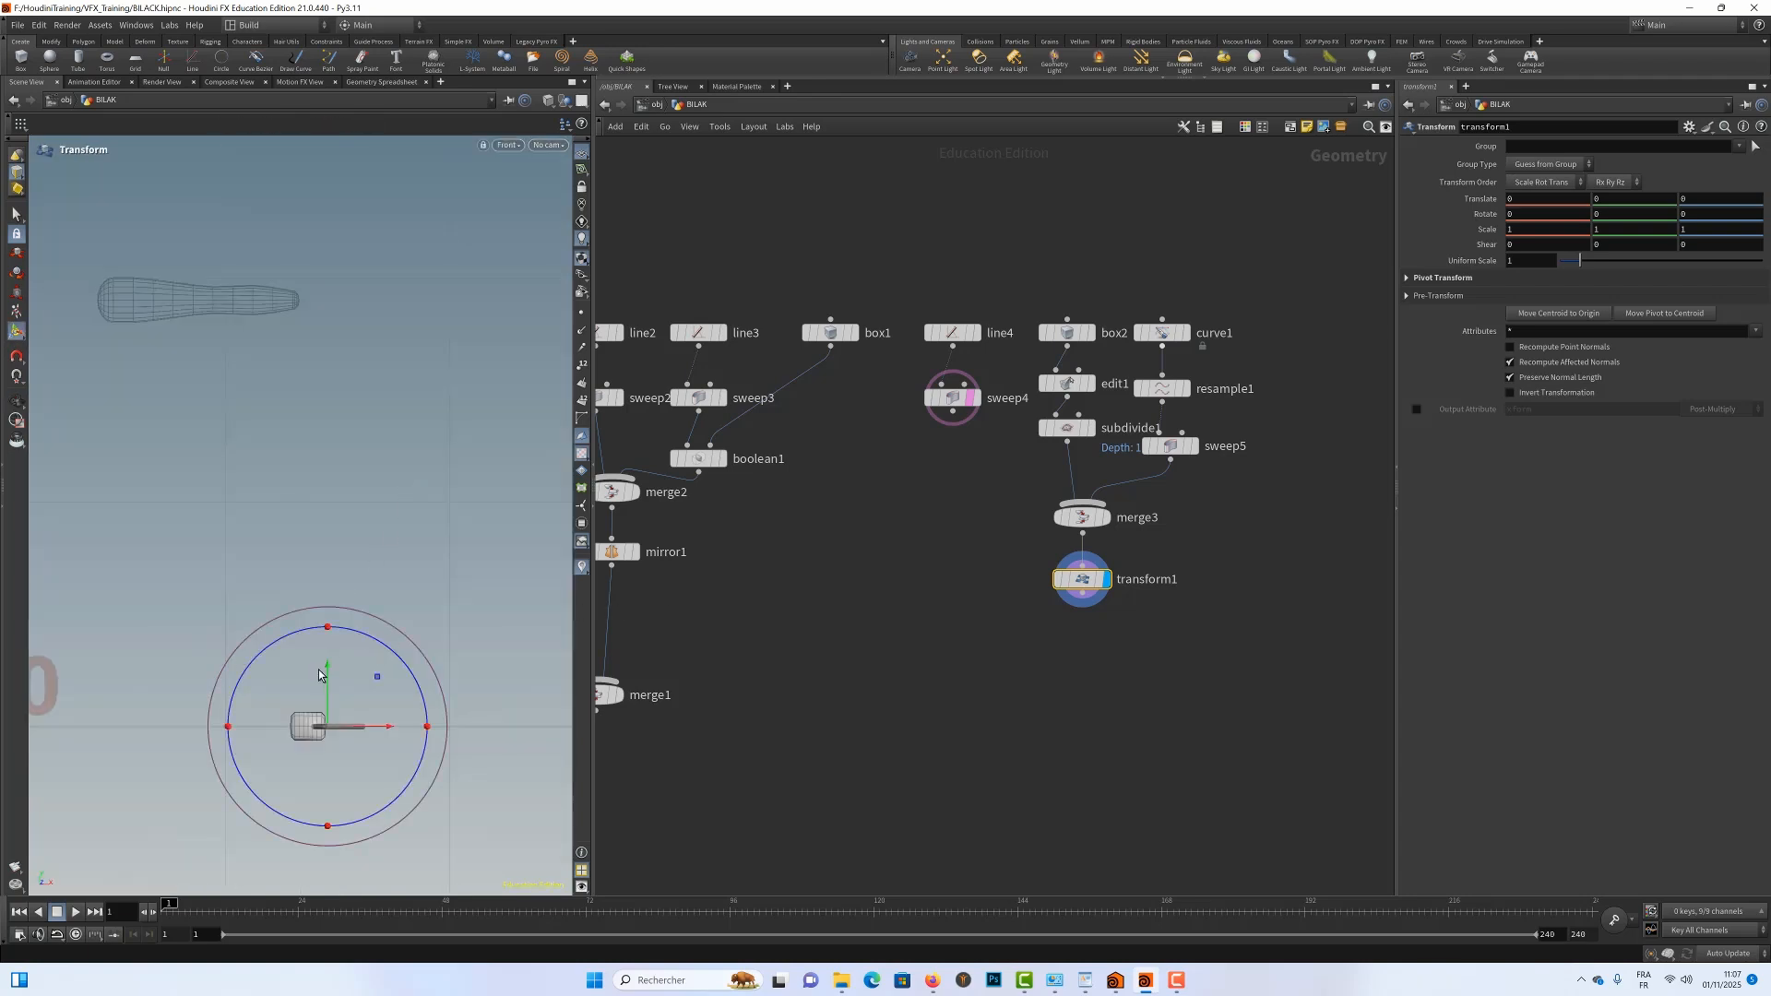
drag(327, 671, 357, 241)
Fine-tune transform1's Y translation to 0.379438 so the palm lines up with the end of the forearm
alt+right_drag(249, 500, 373, 368)
alt+middle_drag(255, 598, 243, 663)
alt+middle_drag(296, 434, 209, 624)
alt+right_drag(209, 625, 371, 525)
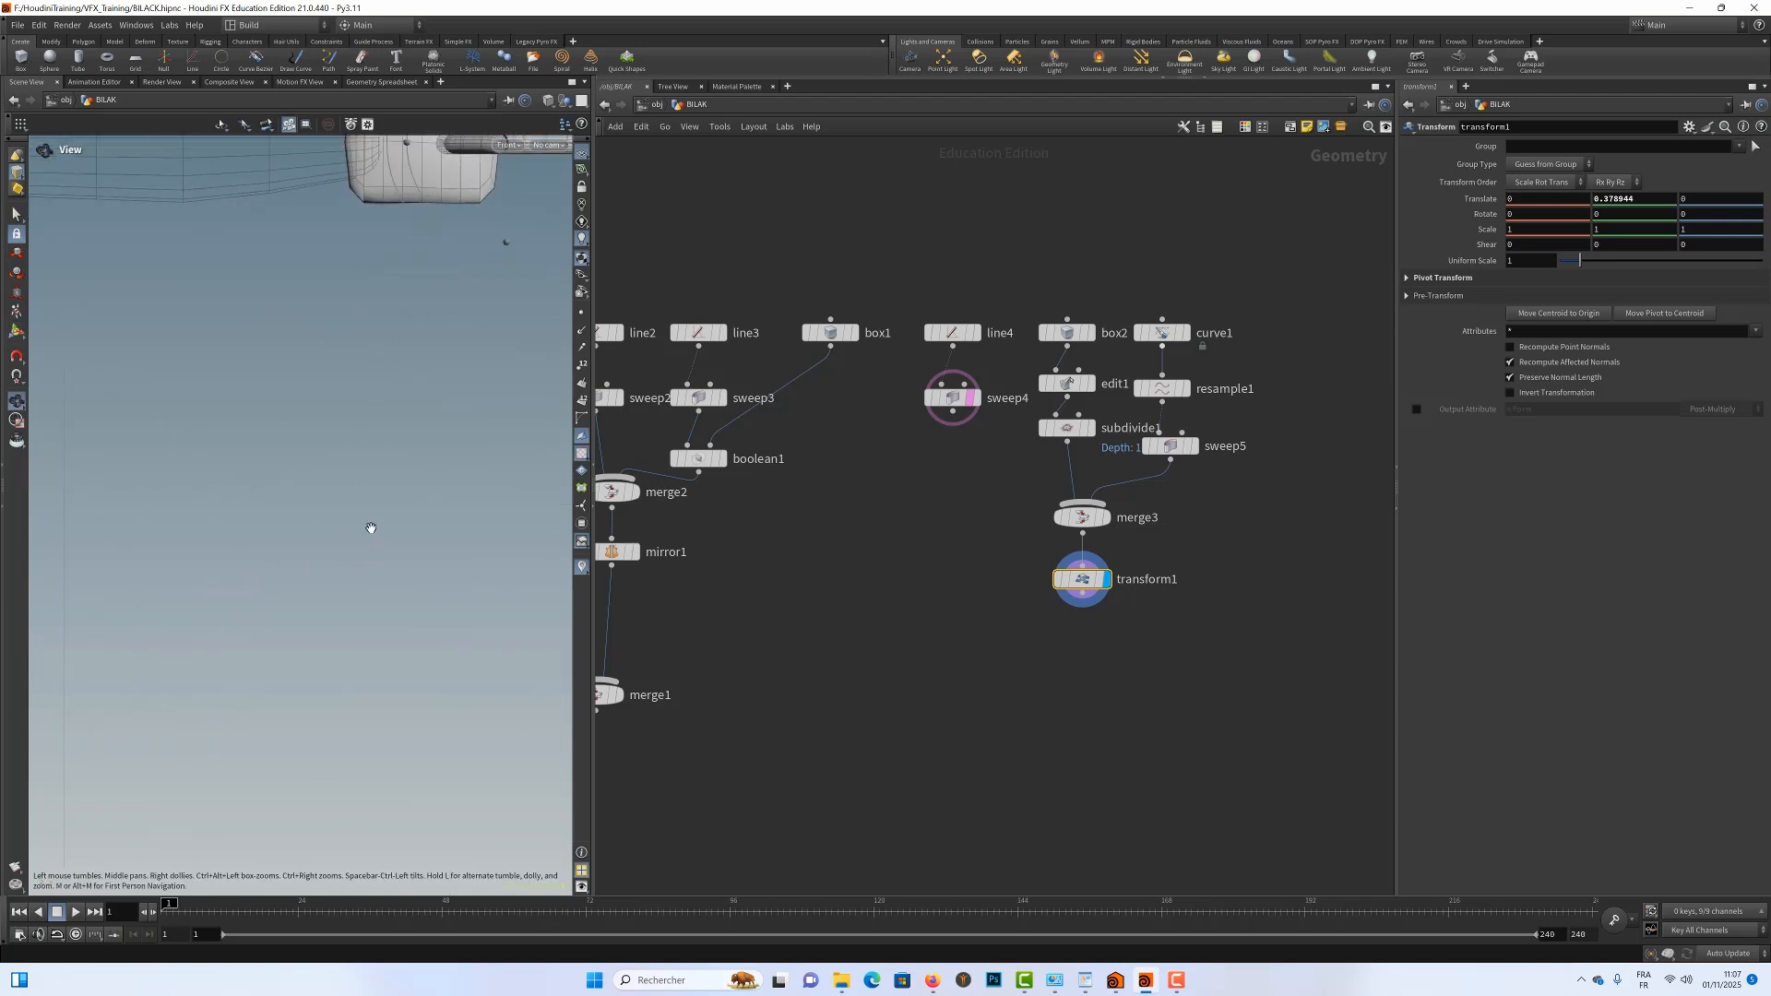
alt+middle_drag(382, 465, 289, 690)
alt+right_drag(261, 593, 301, 569)
alt+middle_drag(292, 586, 253, 681)
drag(399, 374, 397, 375)
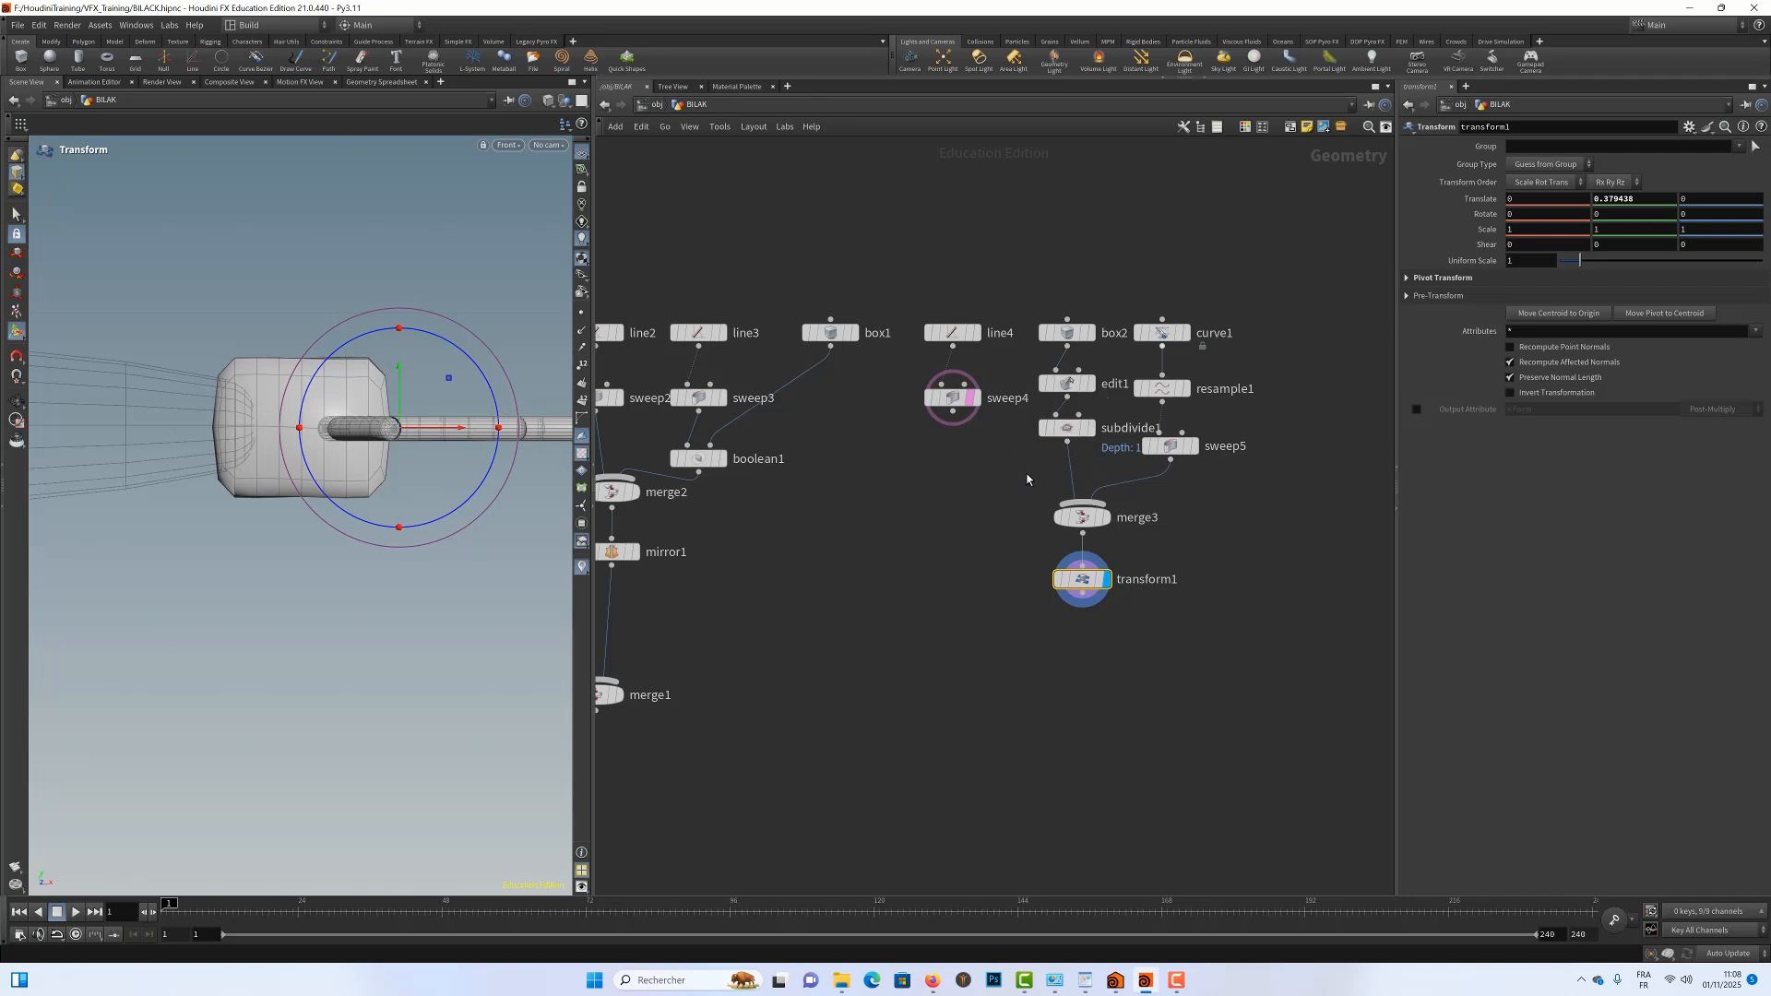
Insert a second Transform node between subdivide1 and merge3 and move its pivot to the palm's centroid
key(Tab)
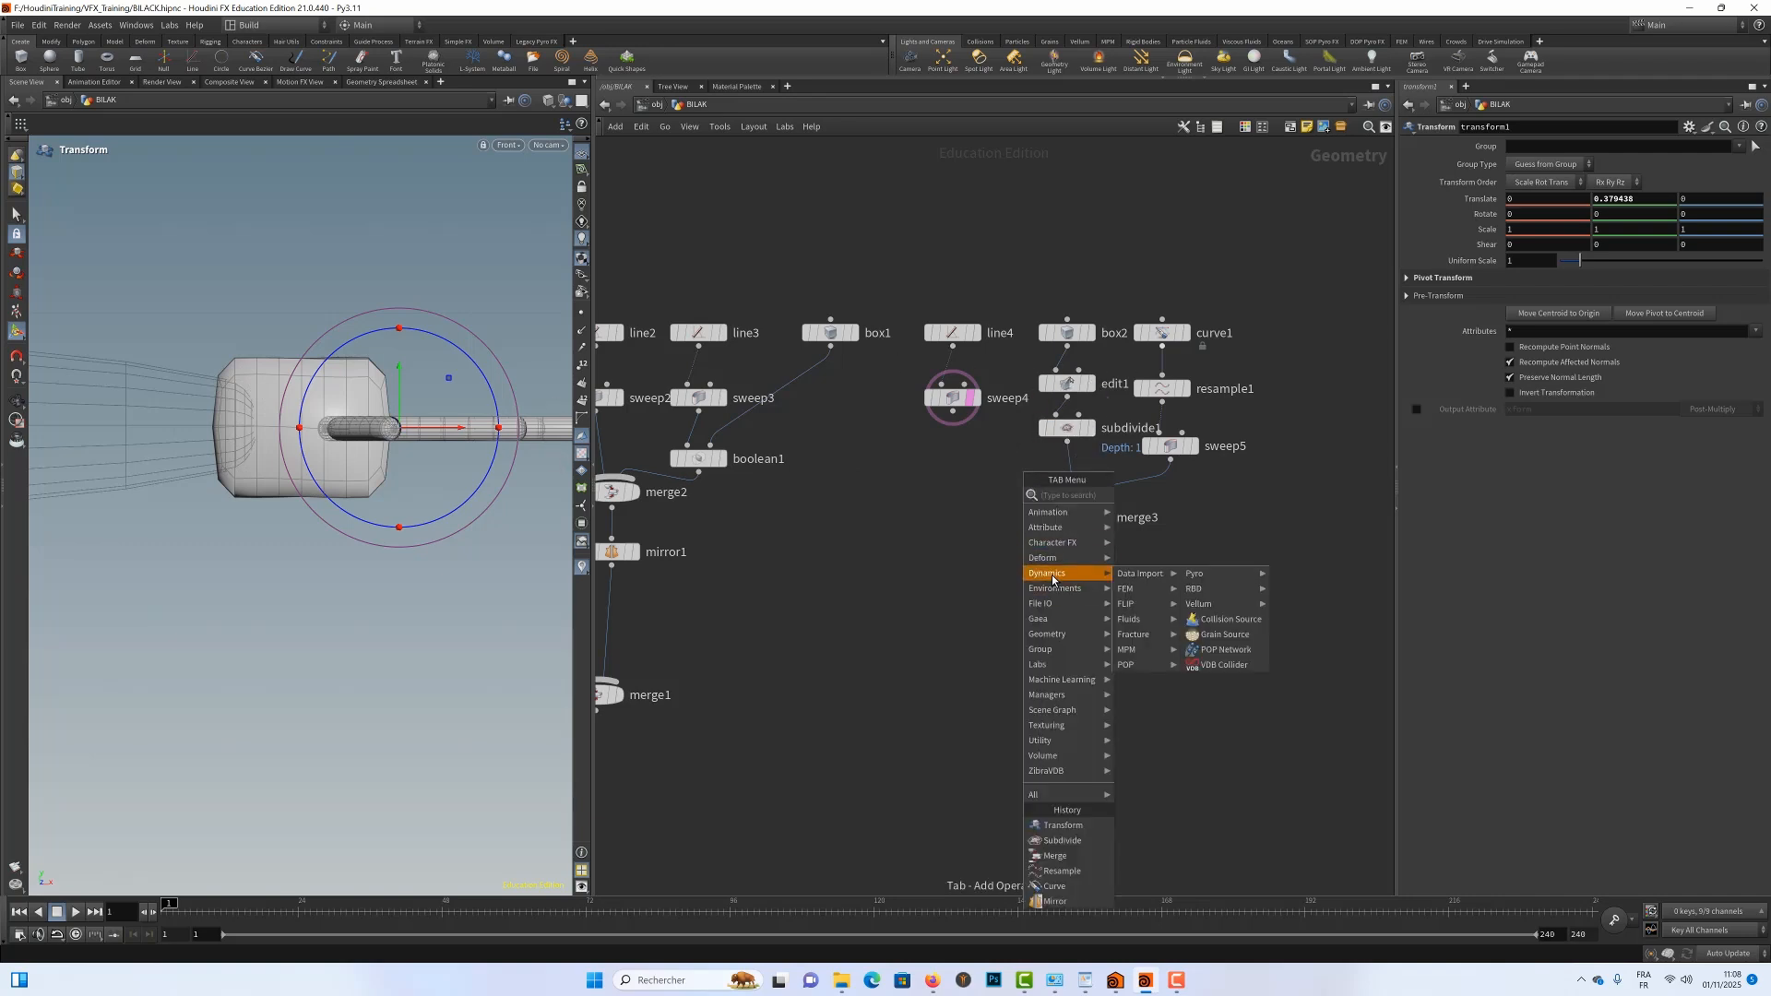
mouse_move(1039, 517)
click(1061, 825)
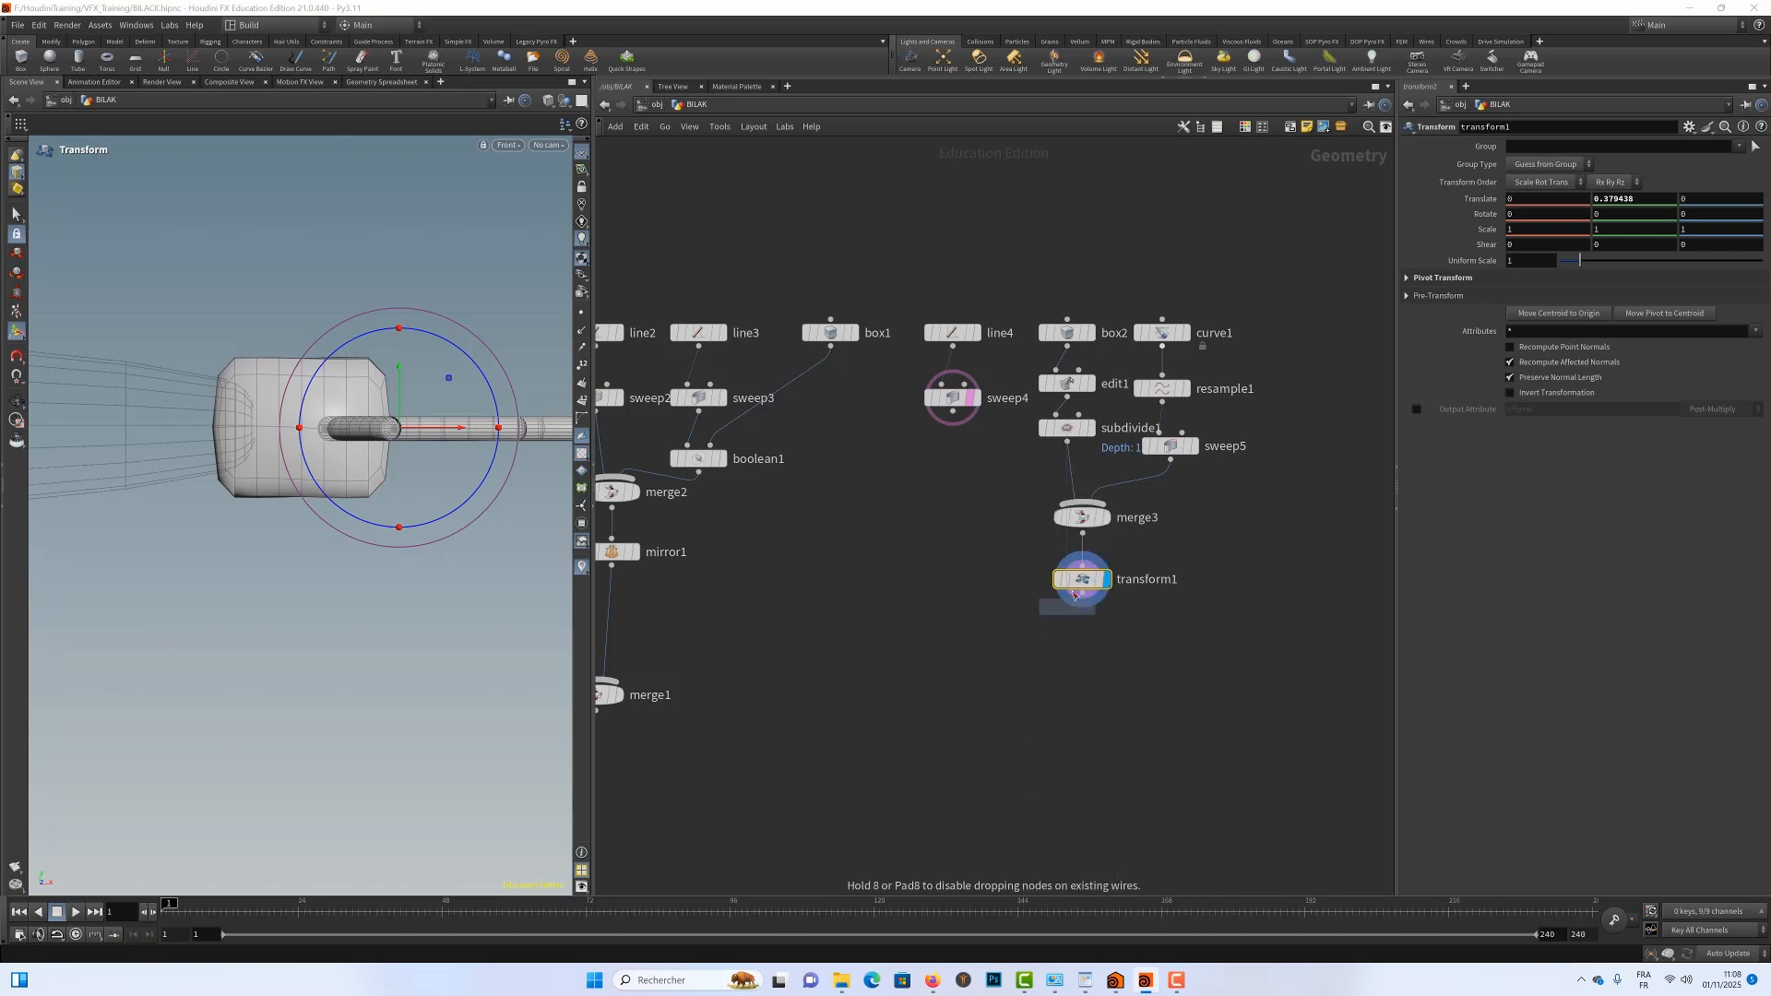
click(1074, 473)
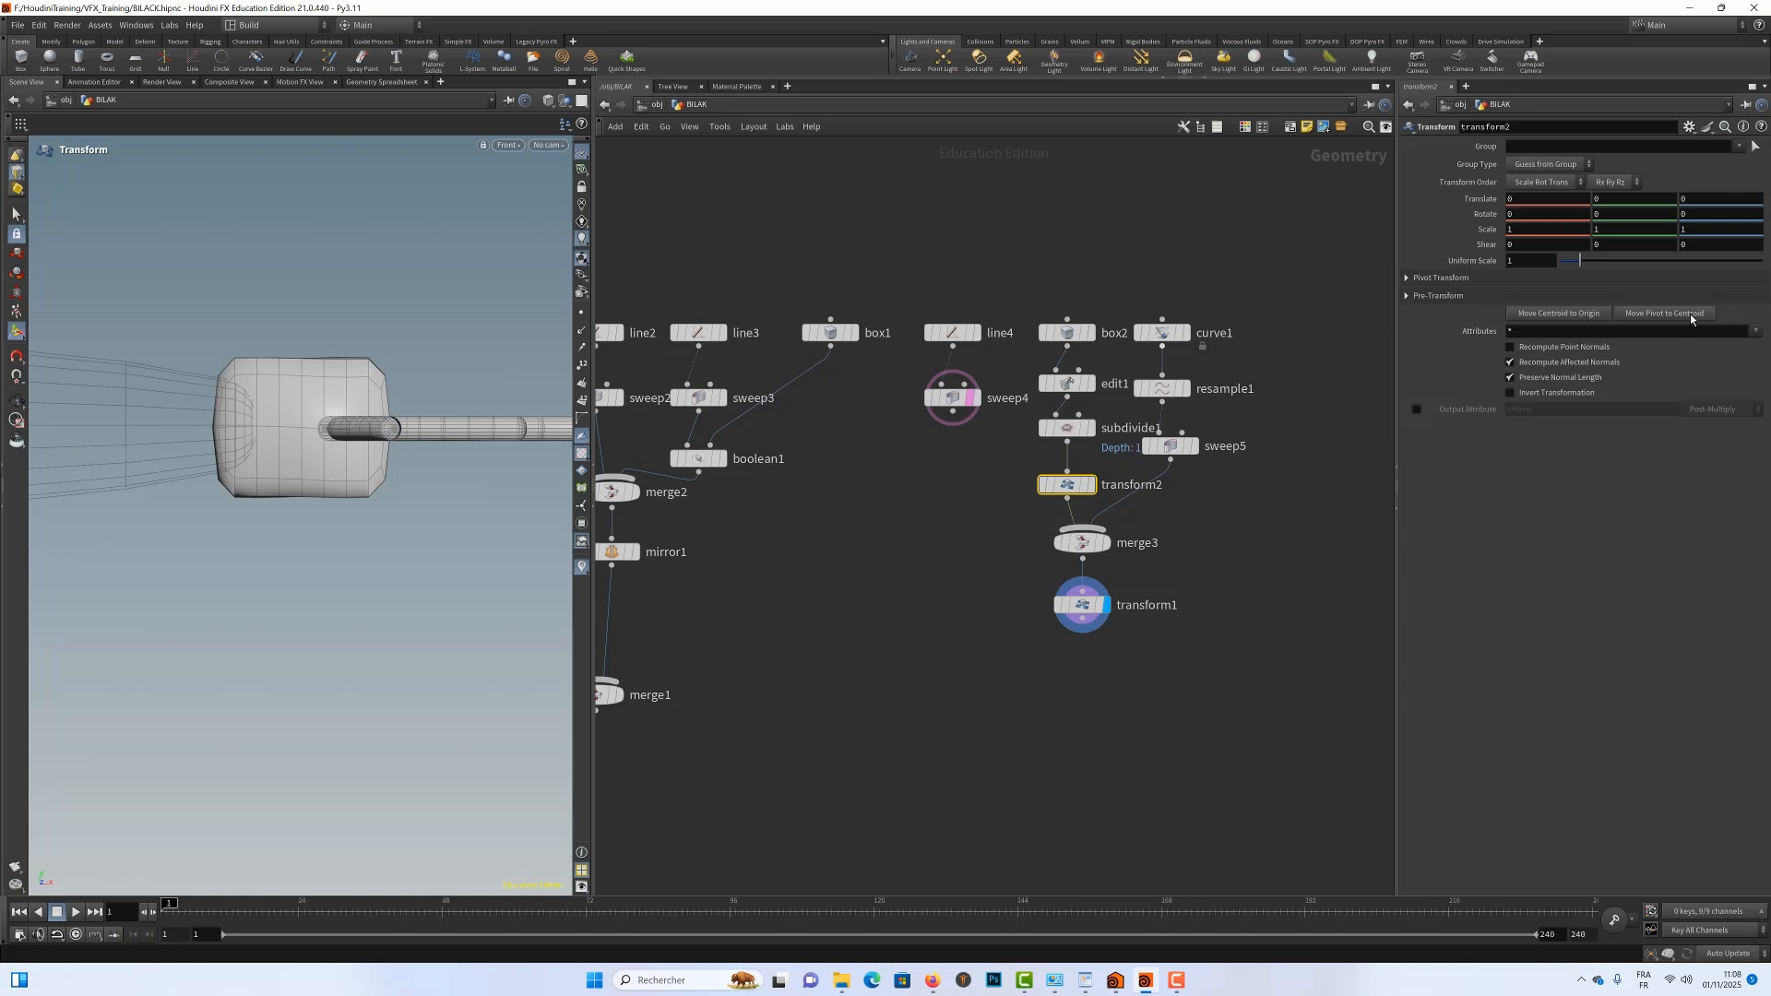
click(1660, 313)
Display transform2 on its own, then display transform1 again with sweep4 templated as the forearm reference
mouse_move(1088, 486)
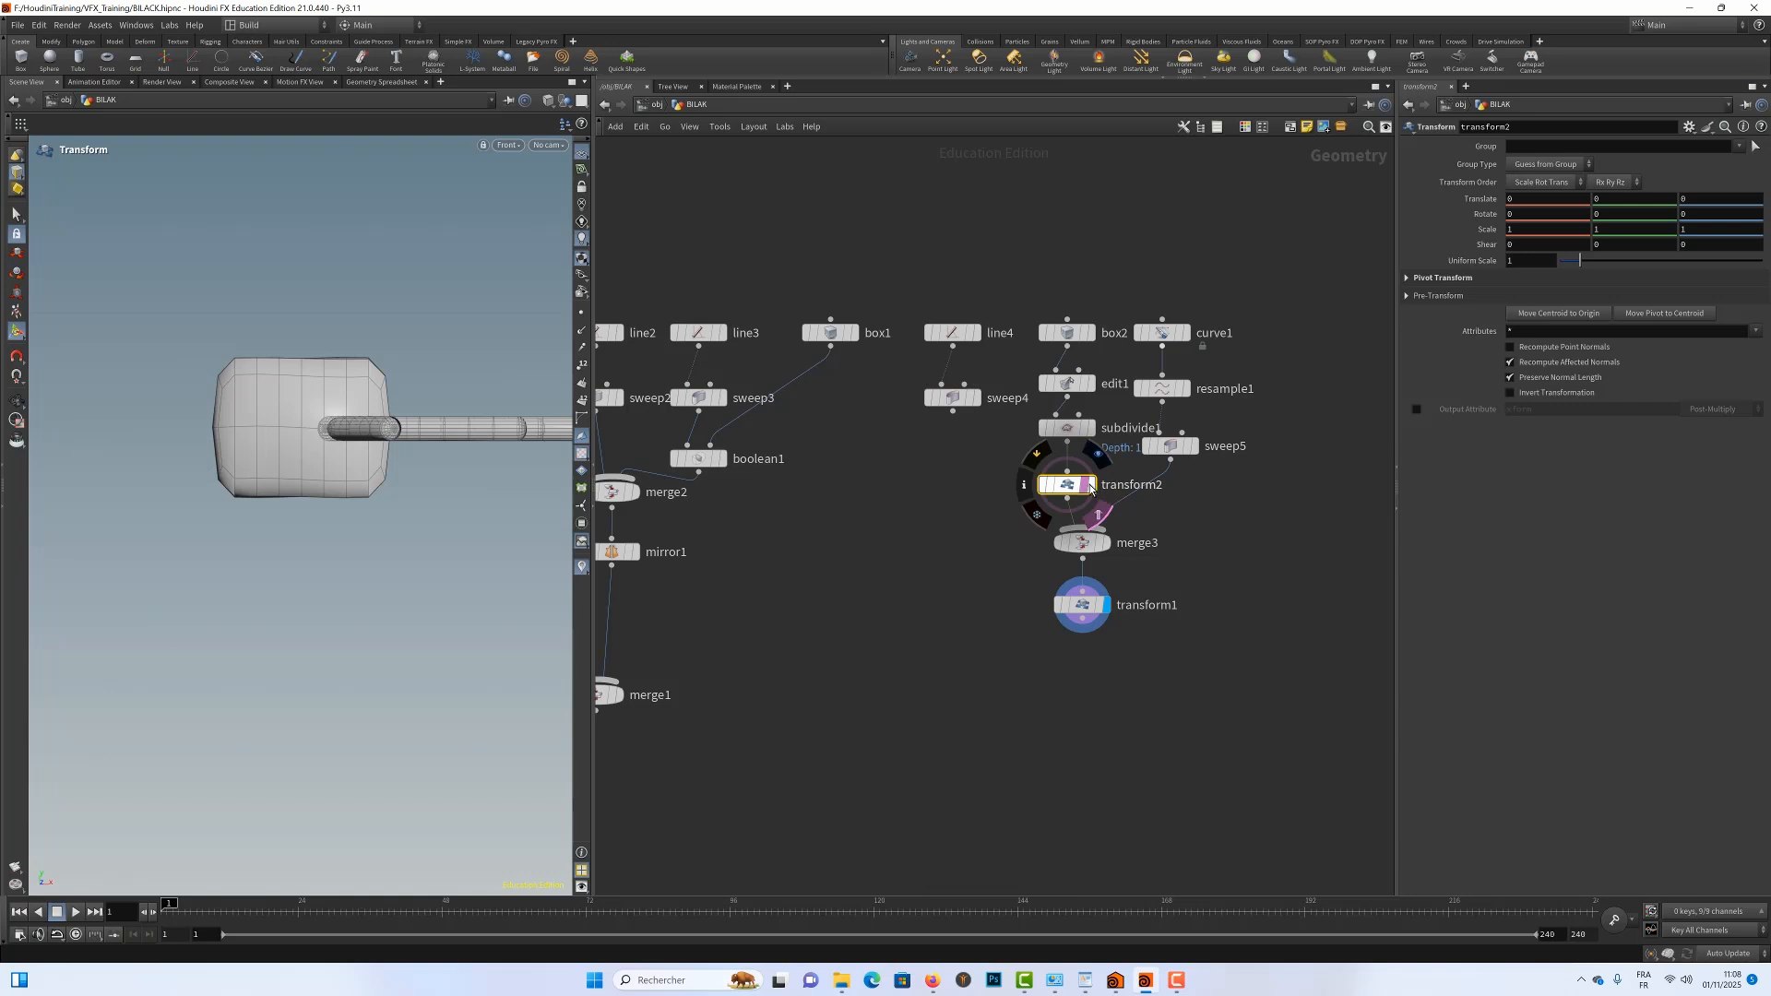
click(1092, 485)
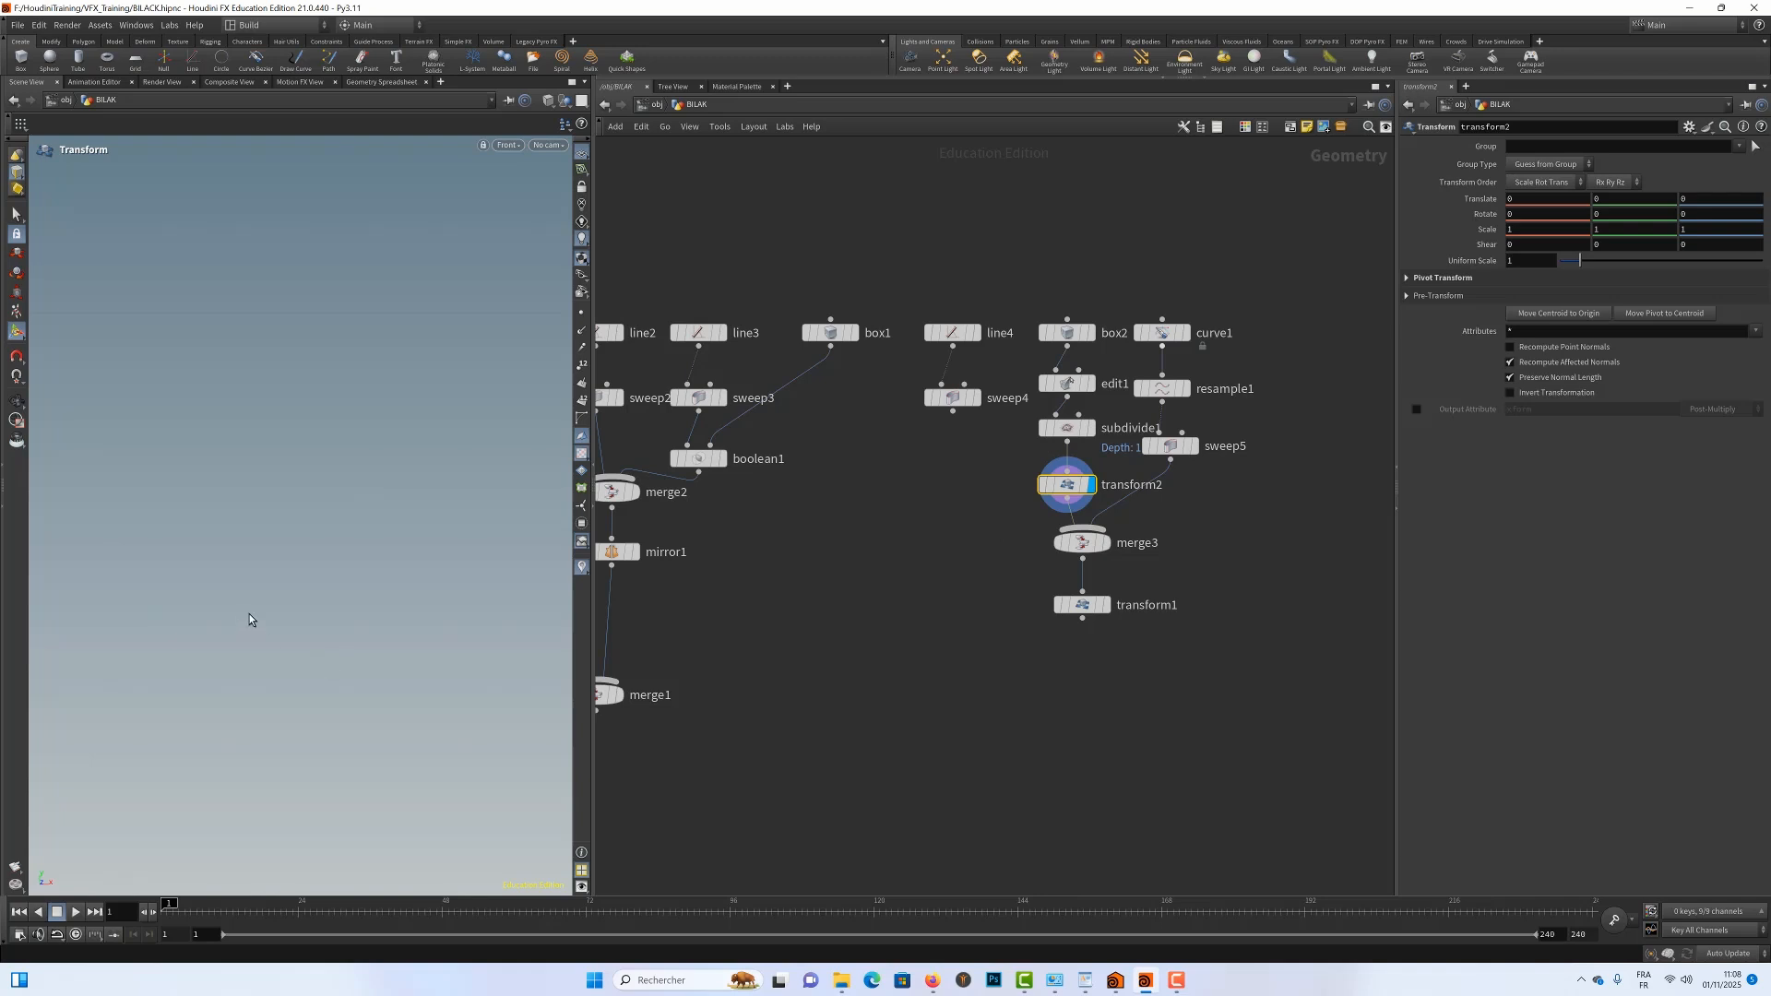
key(Escape)
alt+right_drag(222, 602, 406, 667)
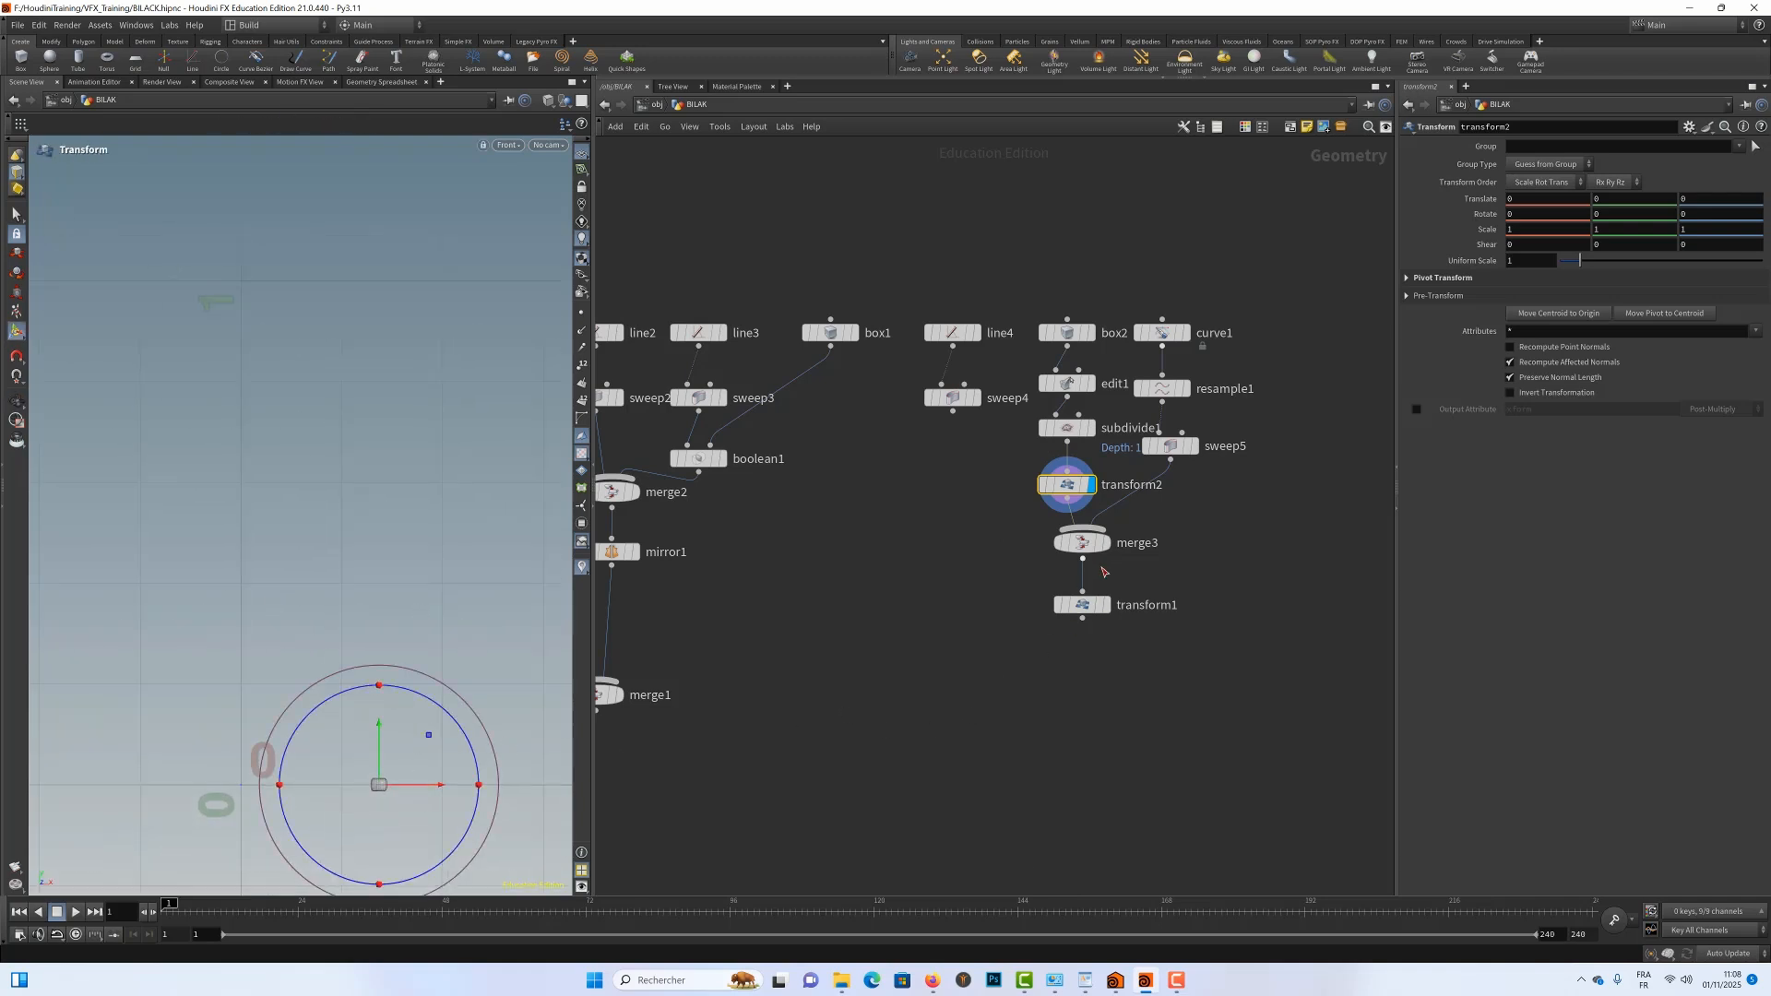
click(1117, 625)
mouse_move(394, 587)
alt+right_down()
mouse_move(527, 586)
mouse_move(461, 589)
alt+right_up()
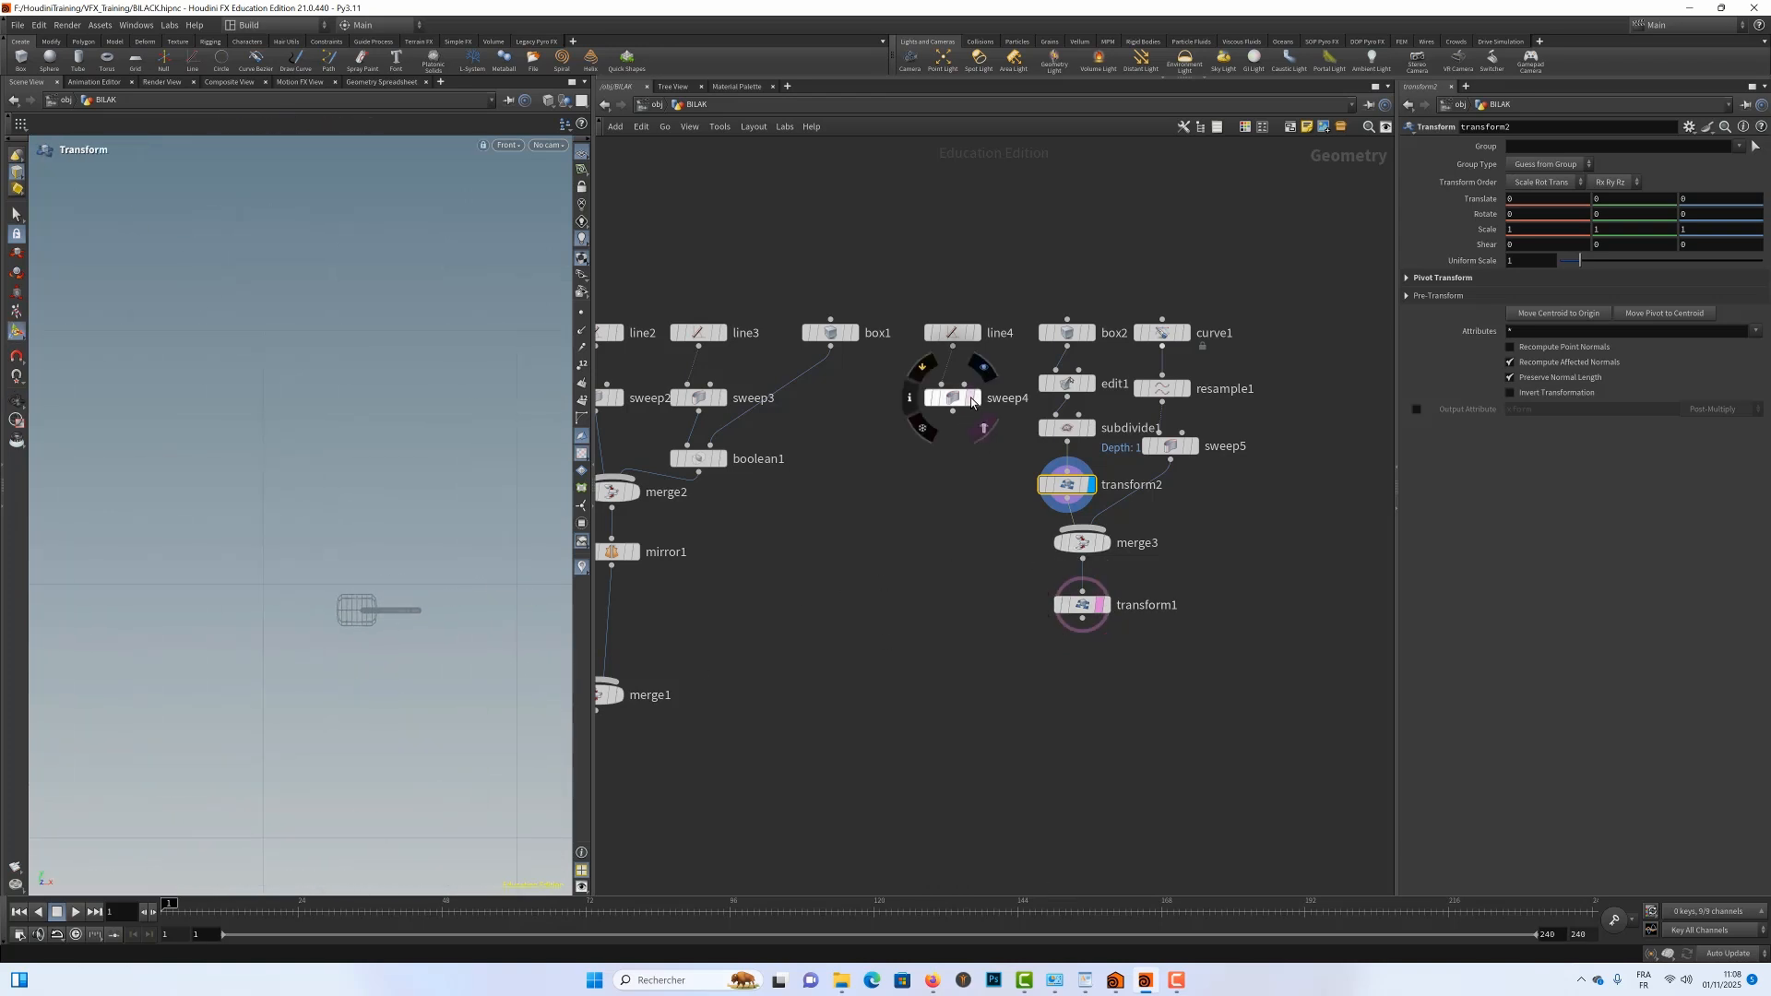
click(970, 397)
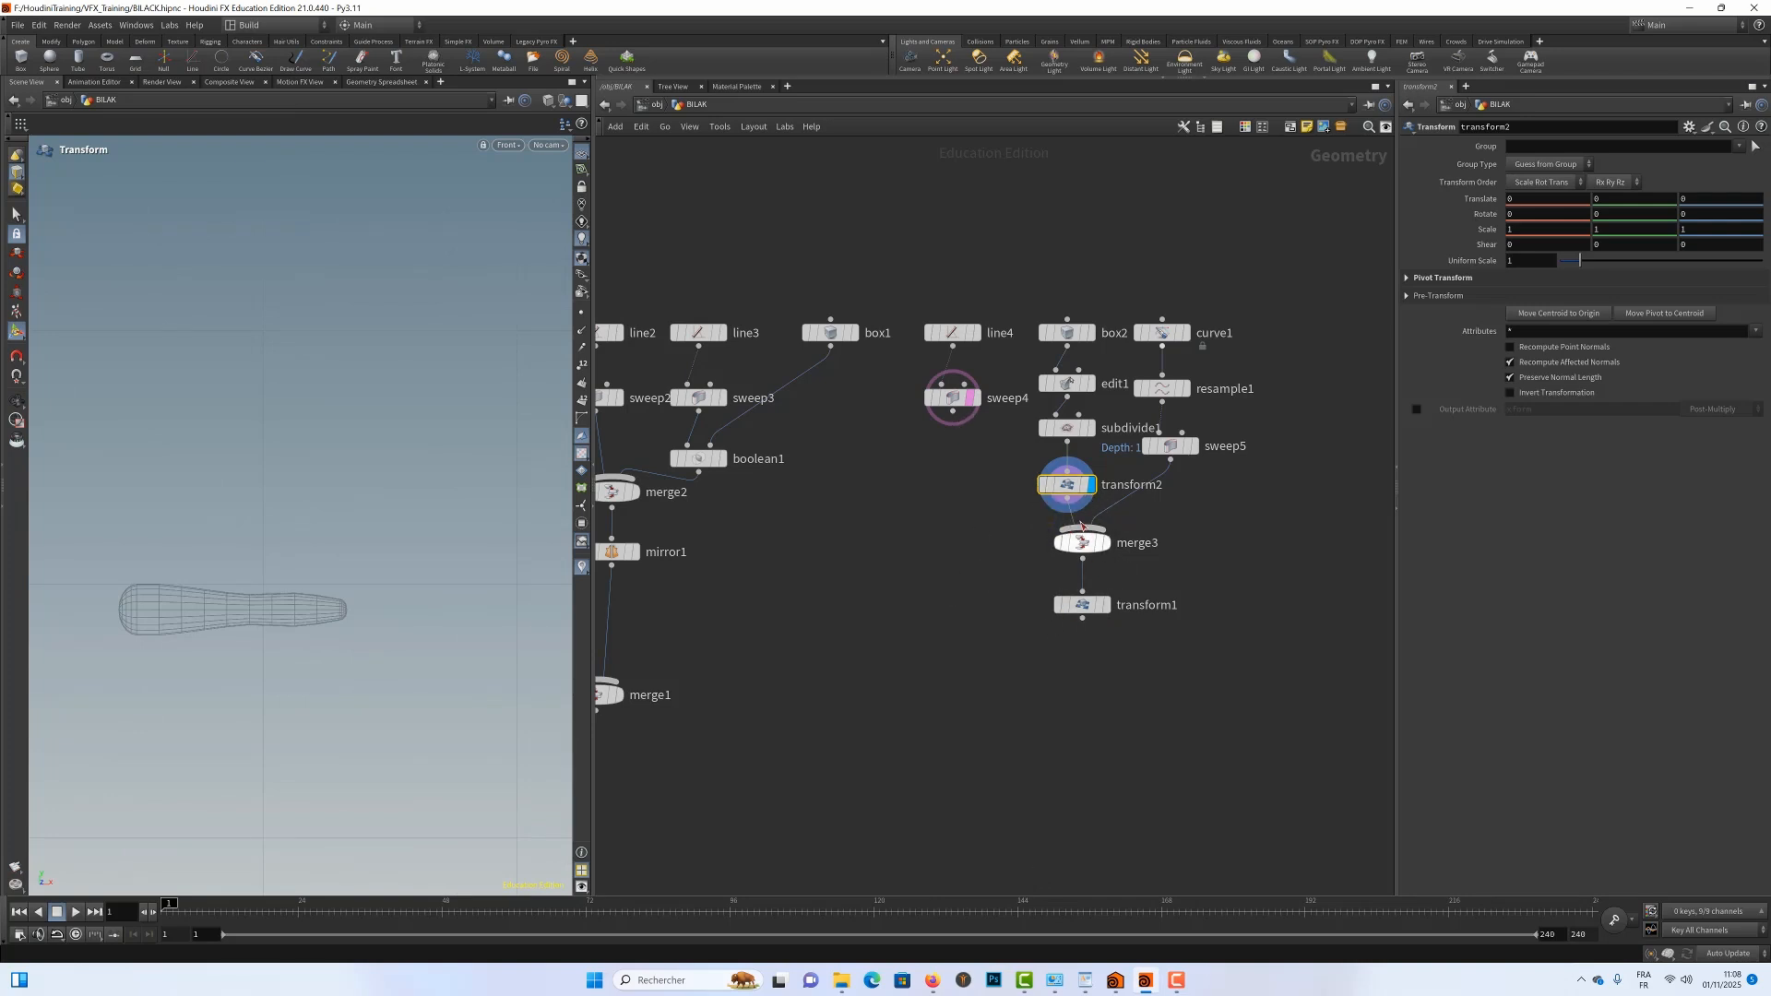
click(1108, 609)
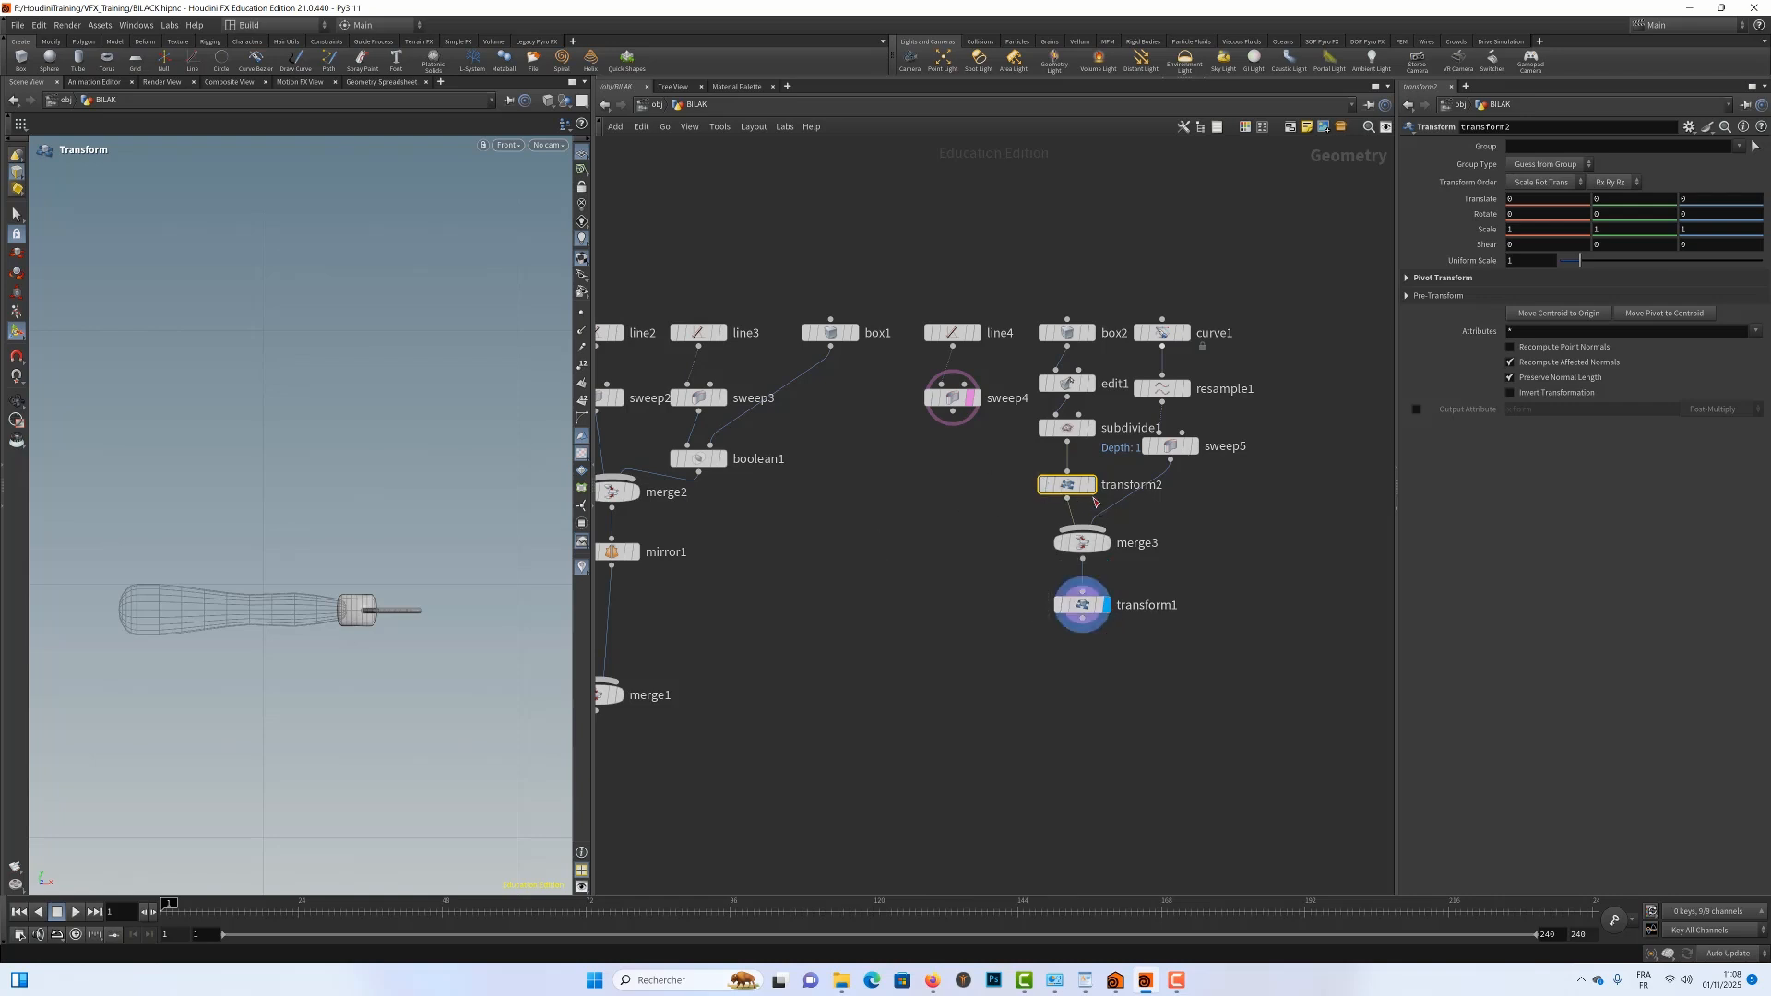
scroll(257, 622, up, 3)
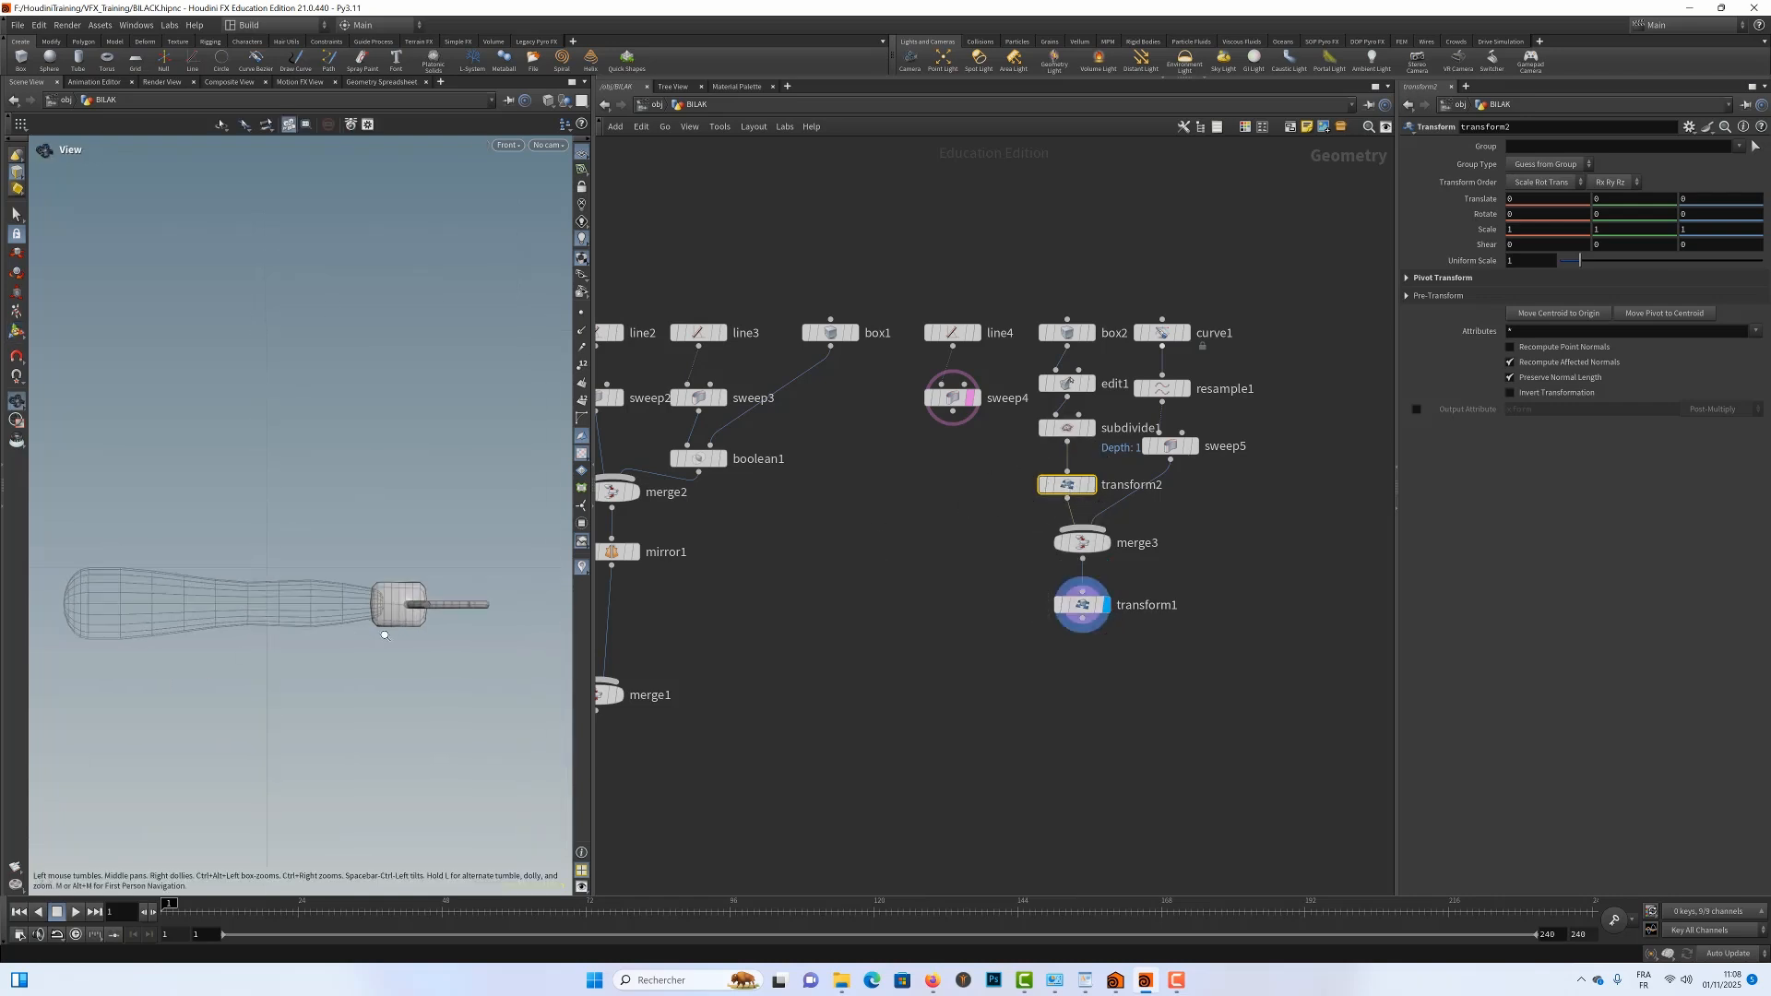
Reduce transform2's Y scale to 0.881 and set its Y rotation to -4
mouse_move(968, 403)
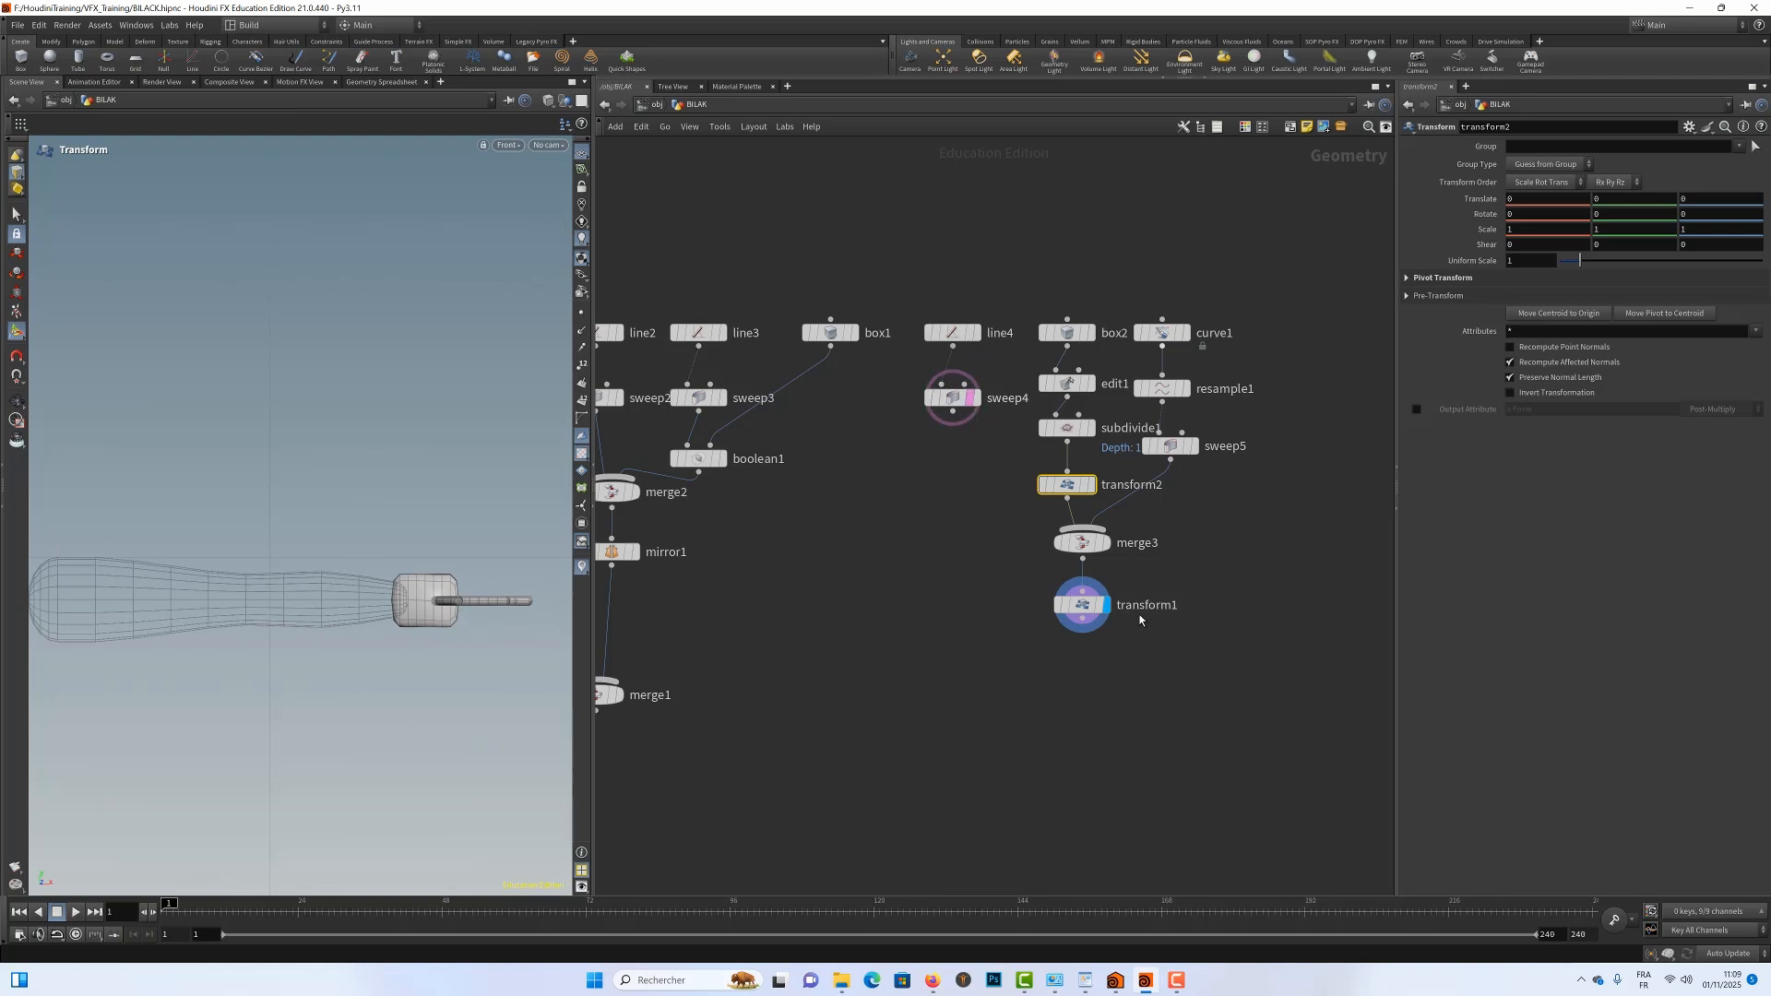
mouse_move(1081, 614)
mouse_move(1046, 482)
middle_drag(1617, 228, 1614, 298)
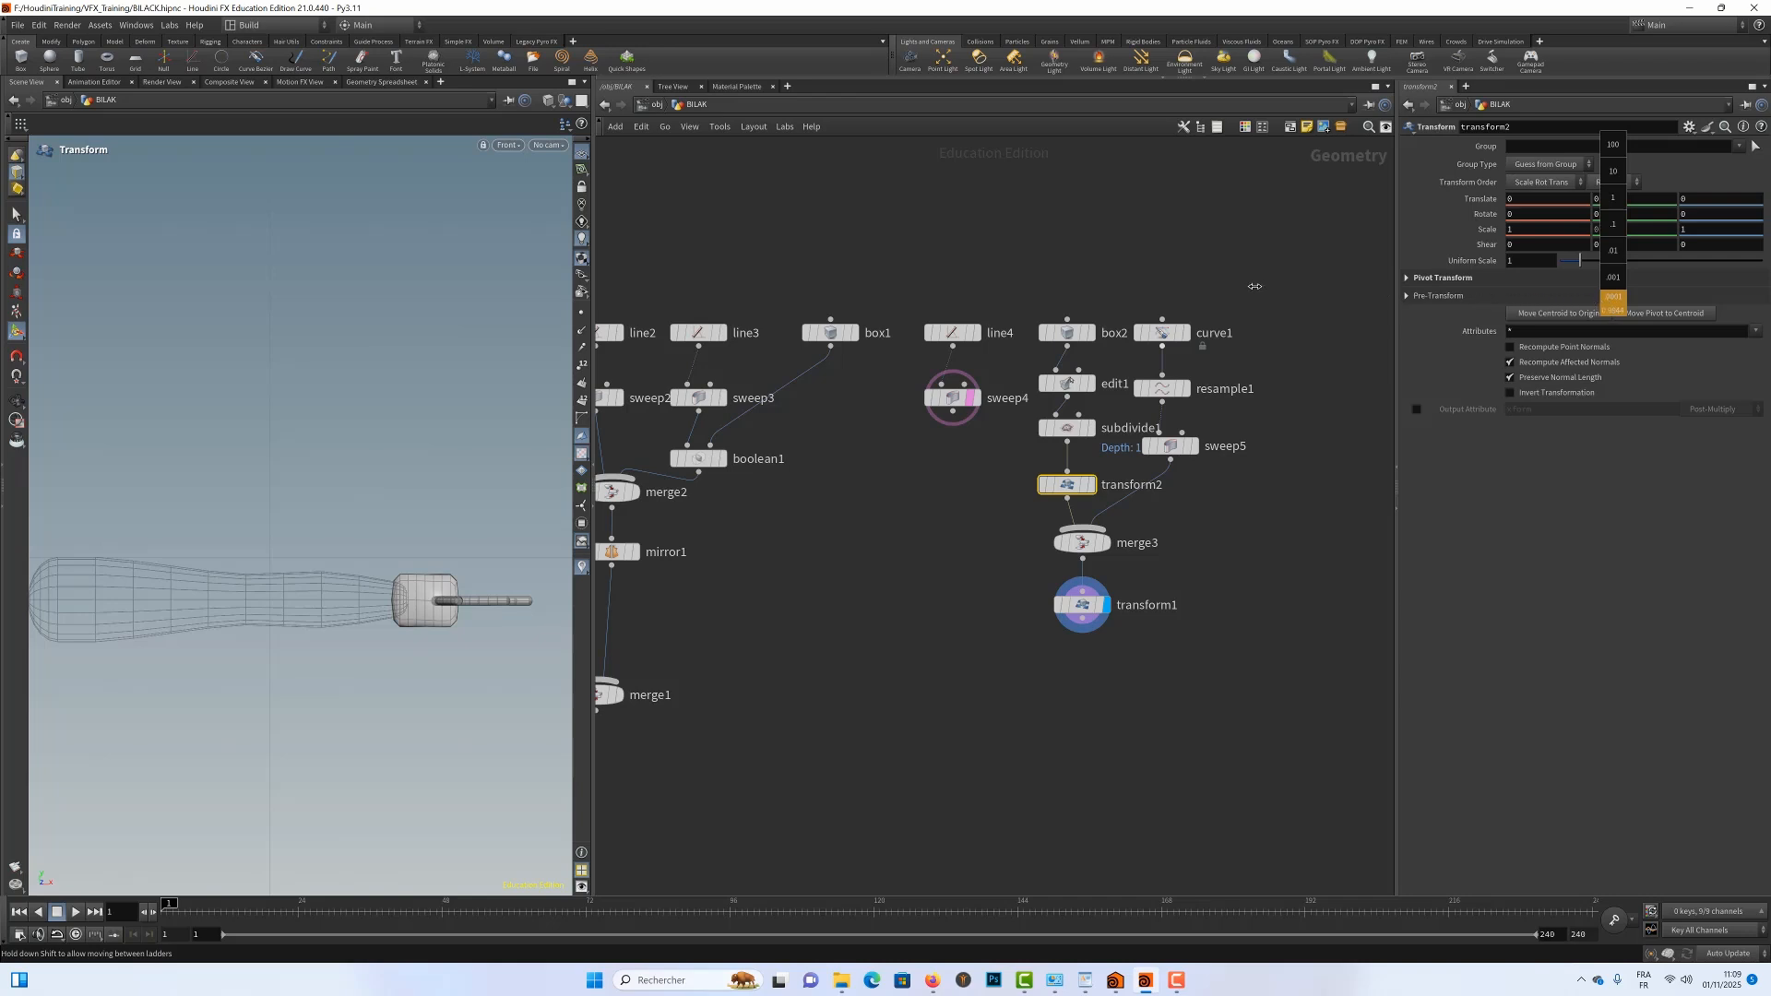
middle_drag(917, 281, 833, 278)
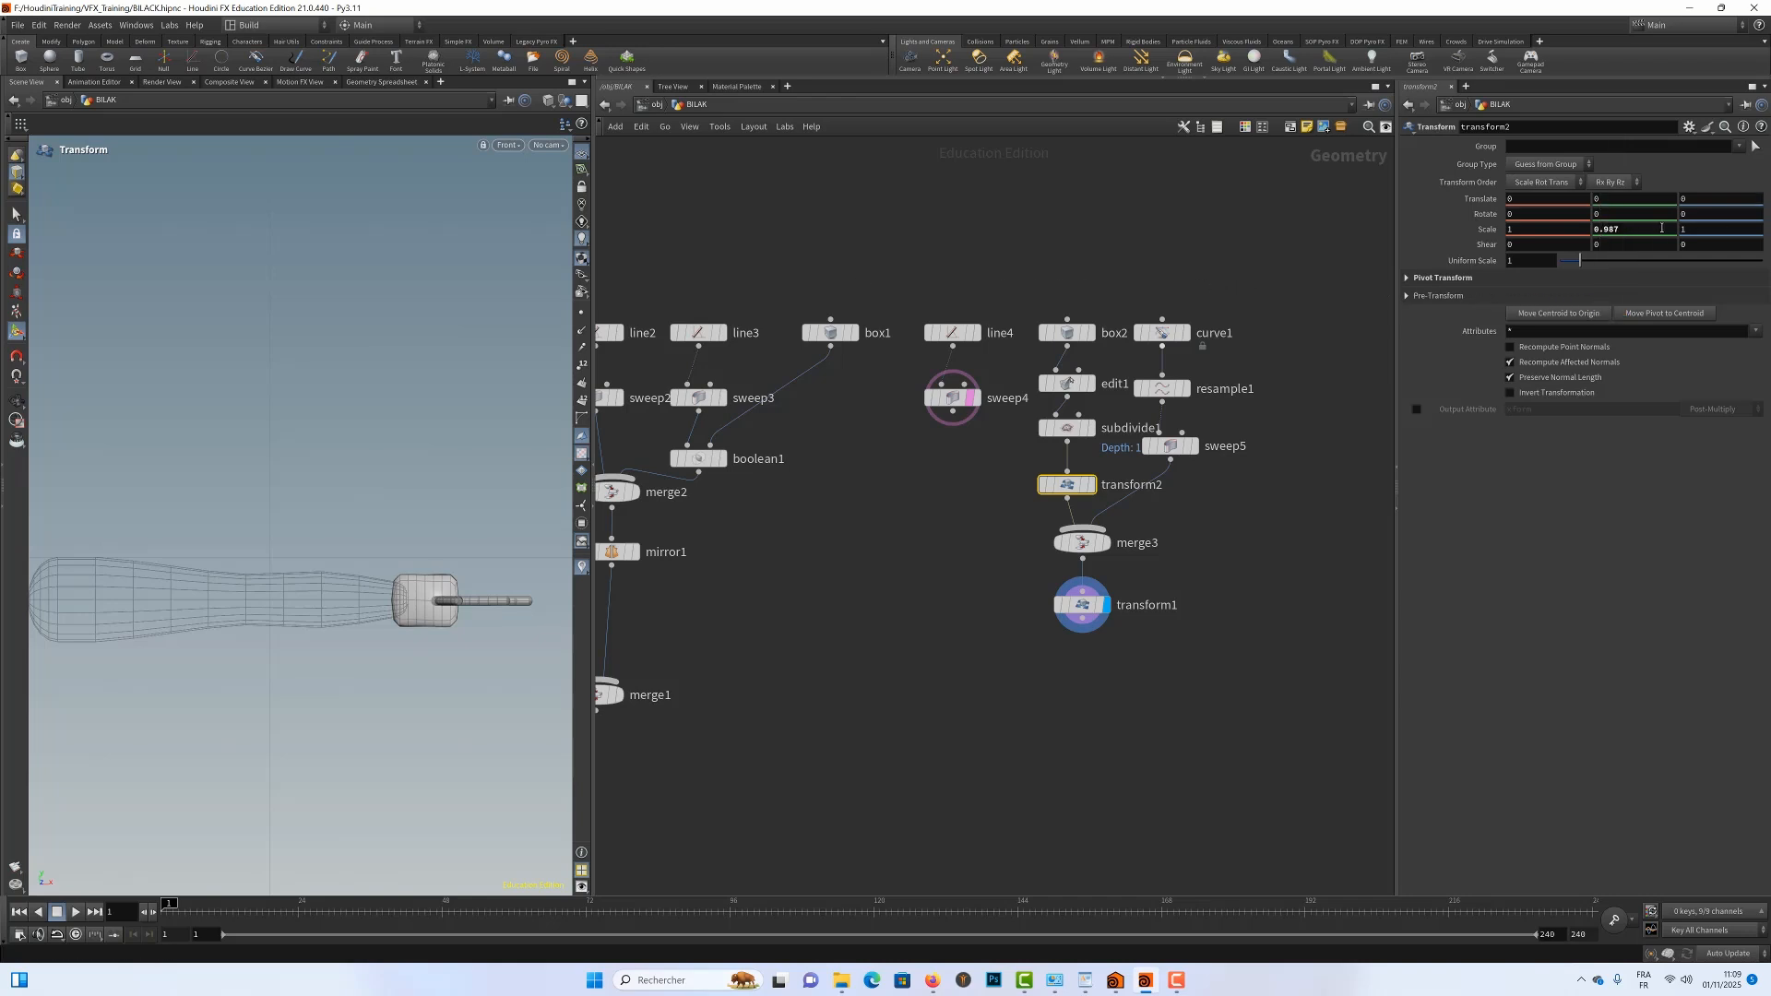
middle_drag(1620, 228, 1622, 277)
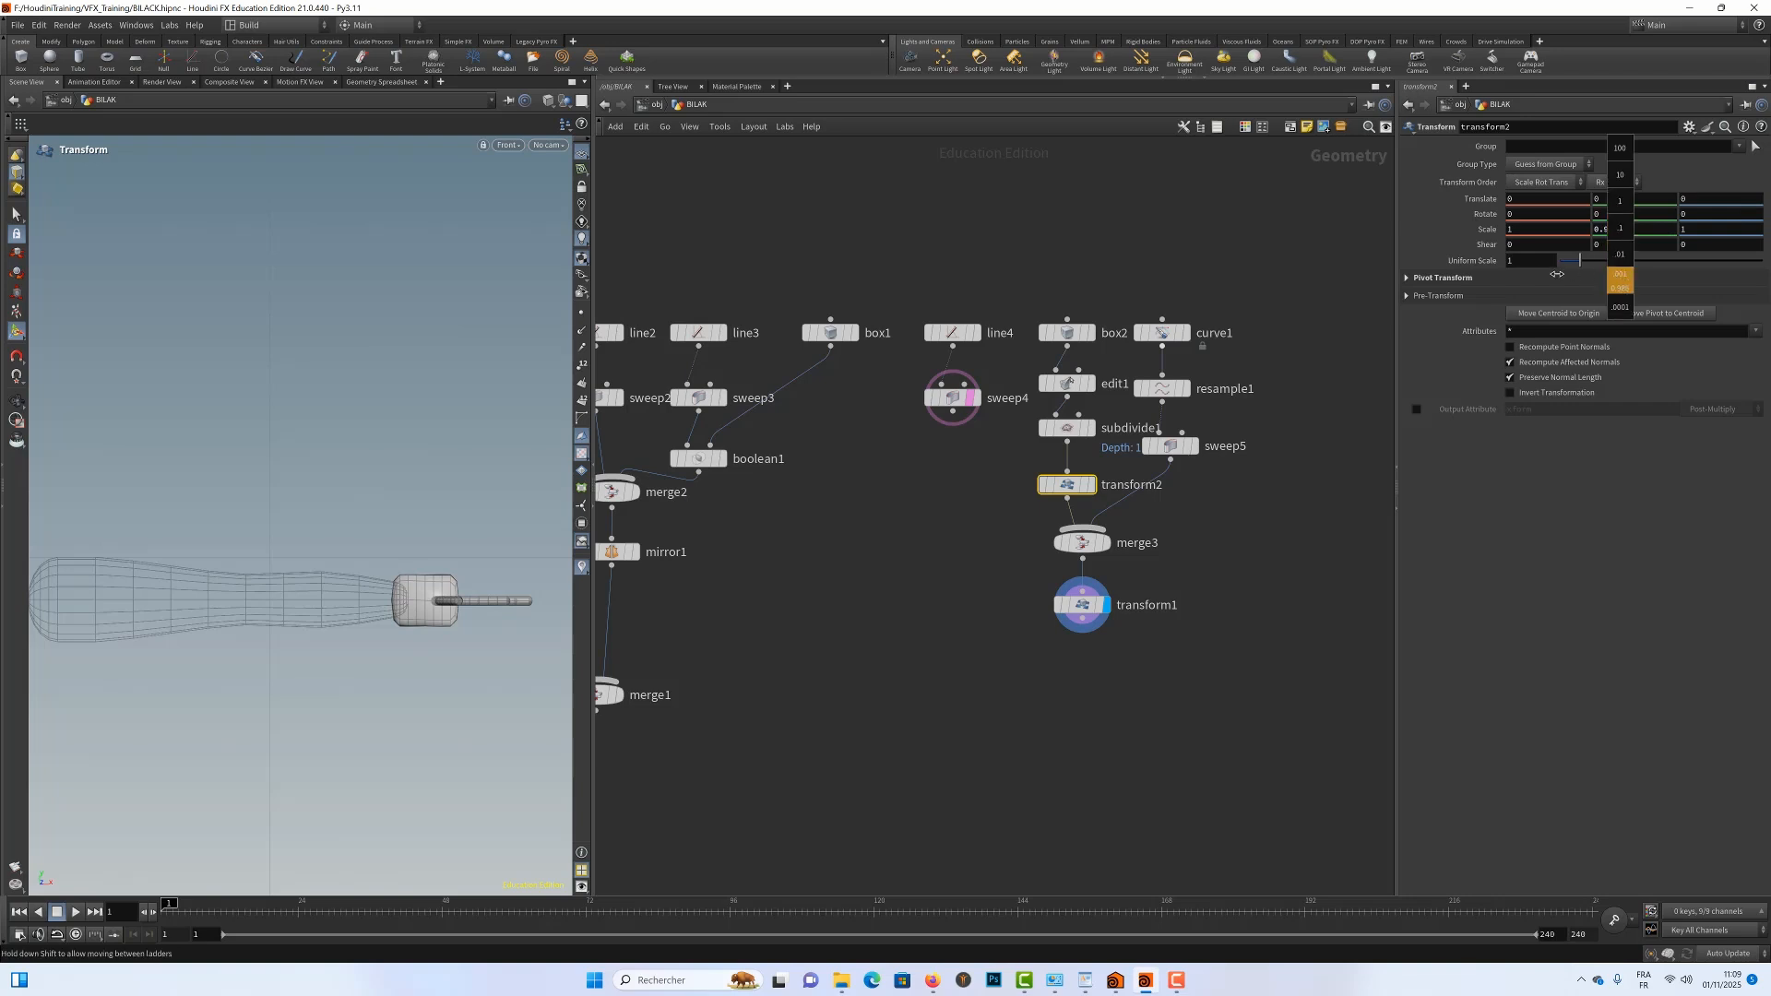
middle_drag(1473, 262, 1148, 227)
middle_drag(998, 224, 980, 223)
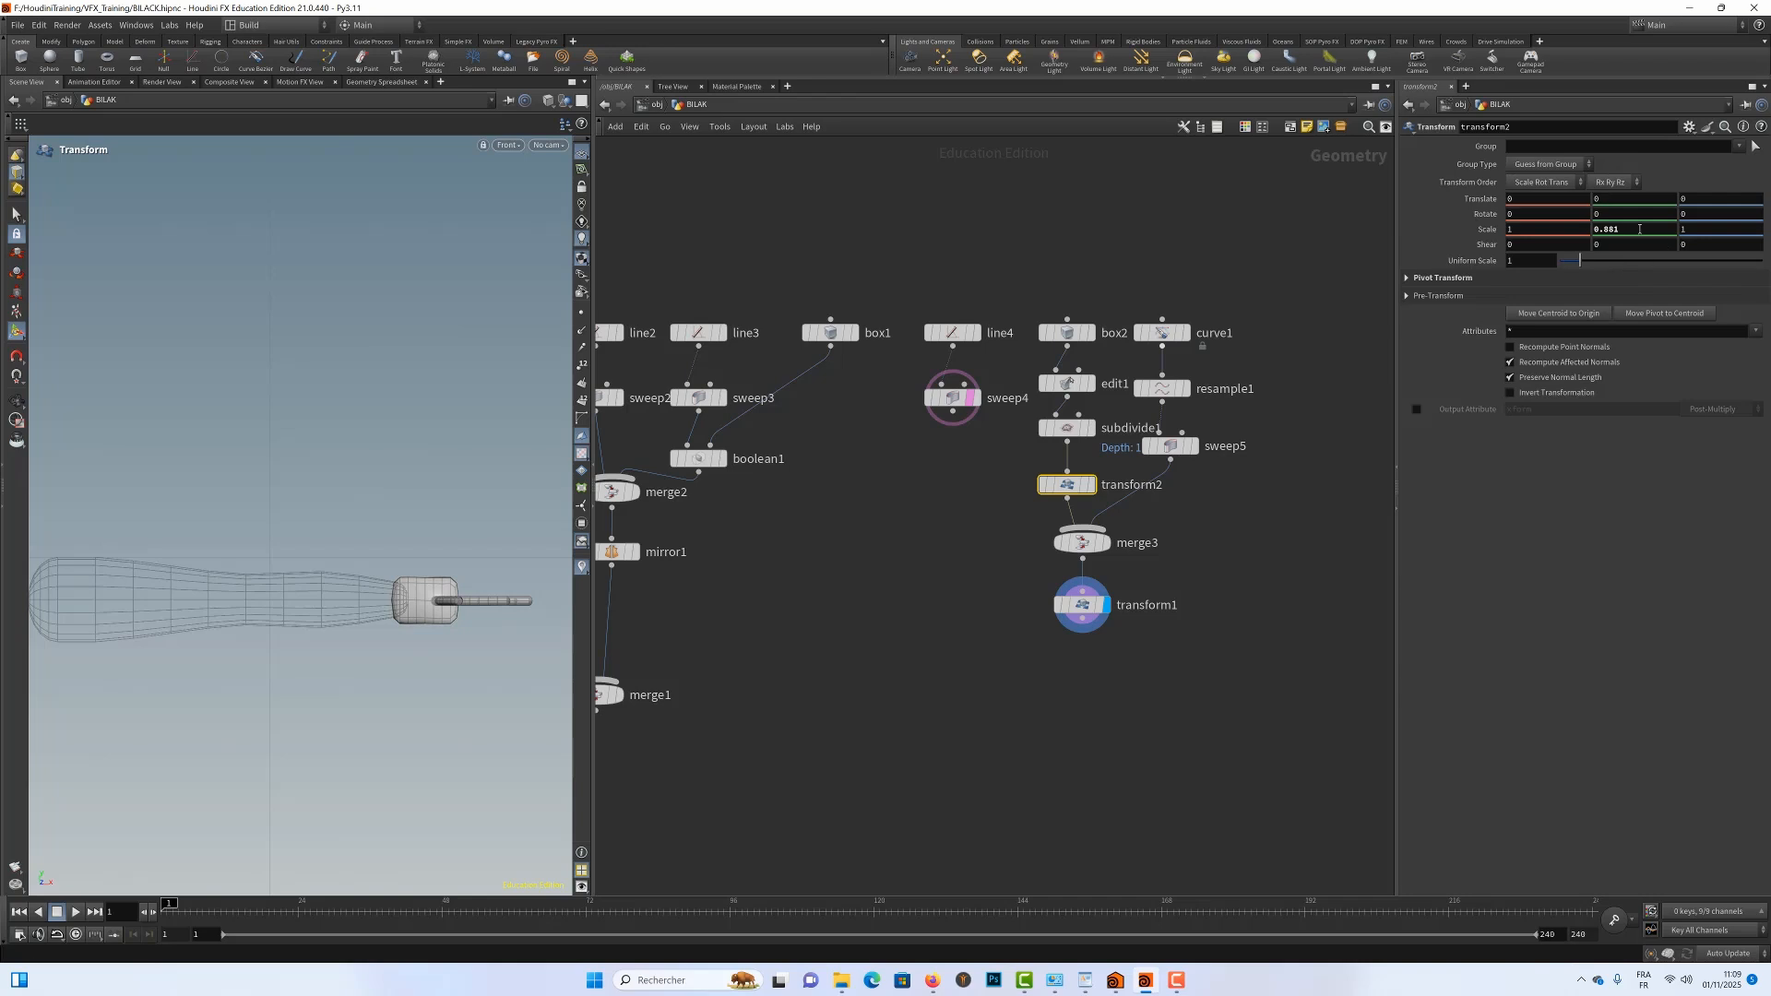
middle_drag(1617, 223, 1616, 225)
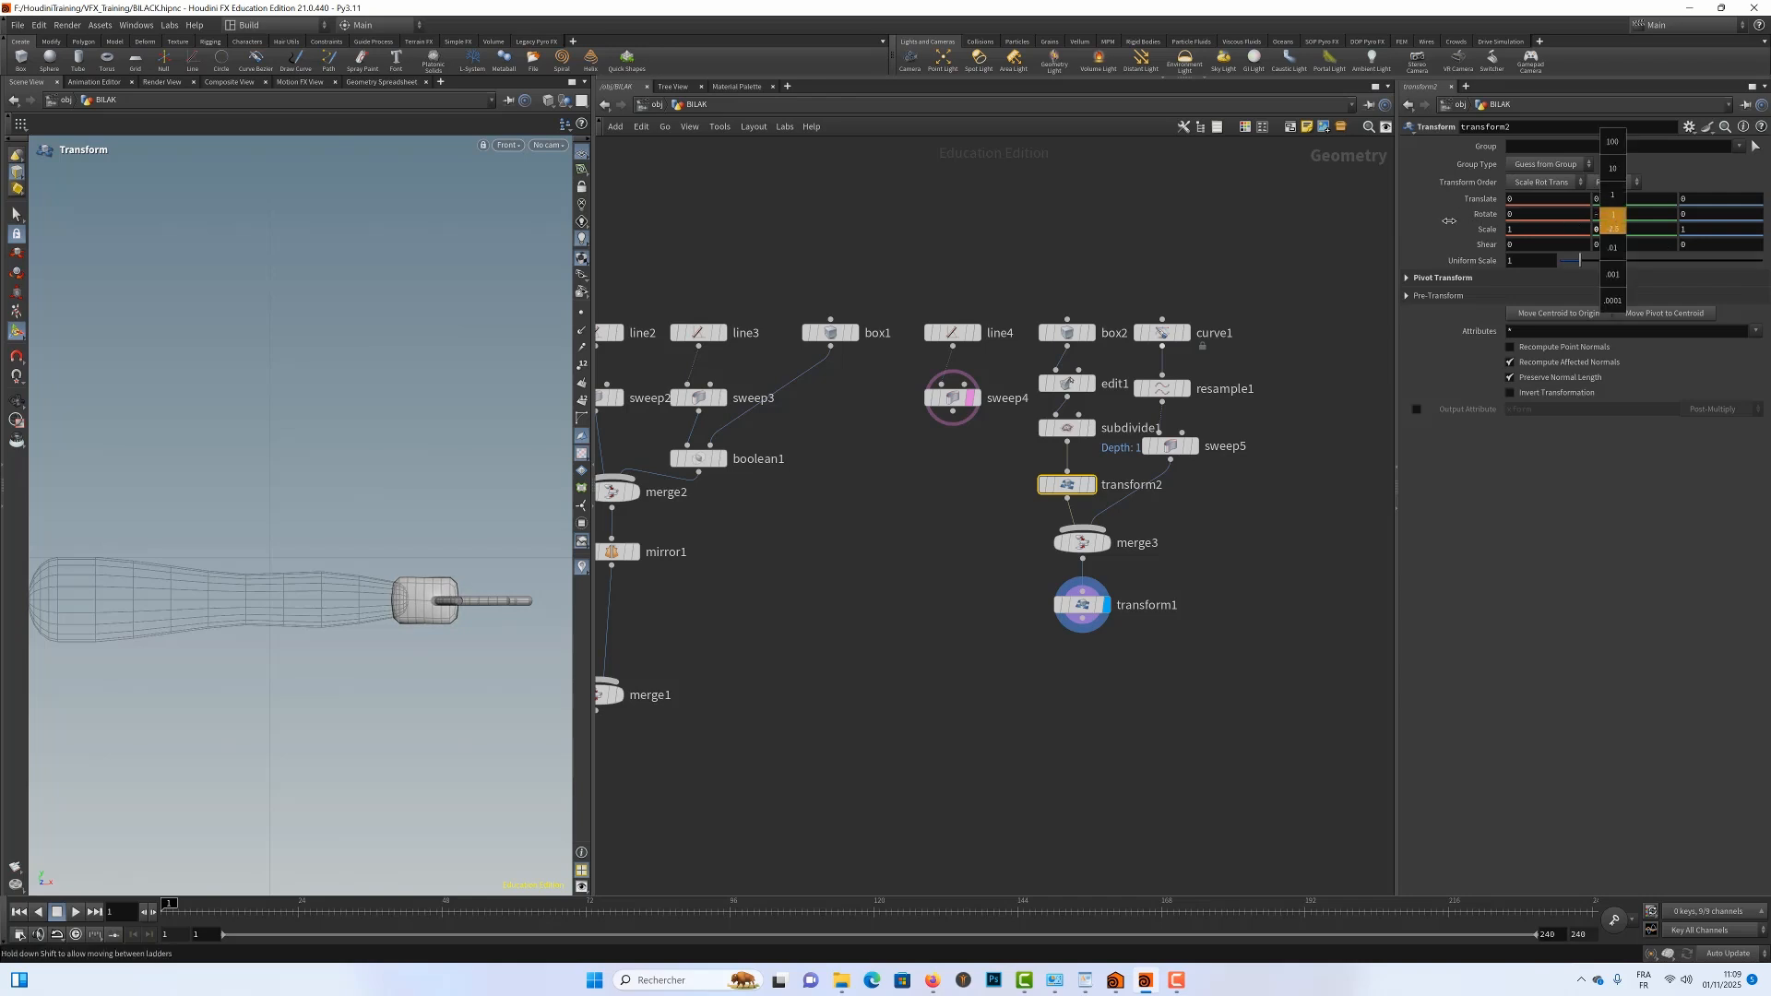
middle_drag(1365, 221, 1360, 221)
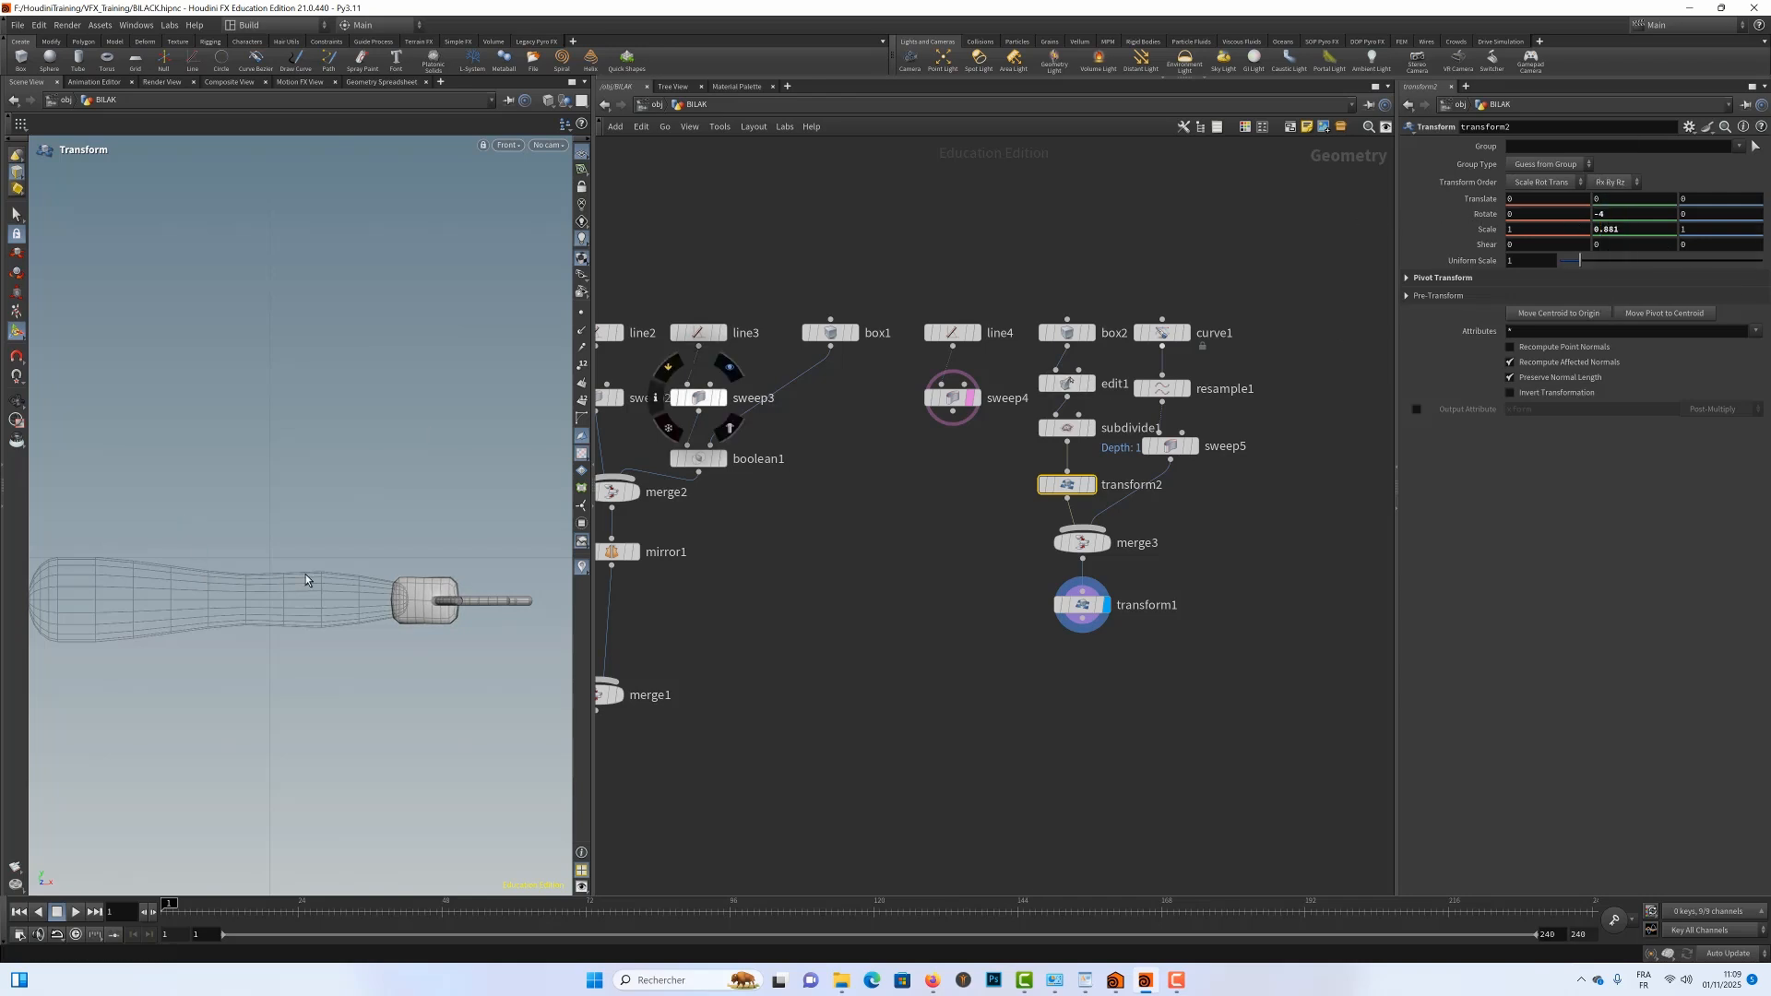
Flatten the palm further by setting transform2's Y scale to 0.681, judging it against the forearm
alt+right_drag(371, 582, 434, 501)
alt+middle_drag(435, 502, 237, 451)
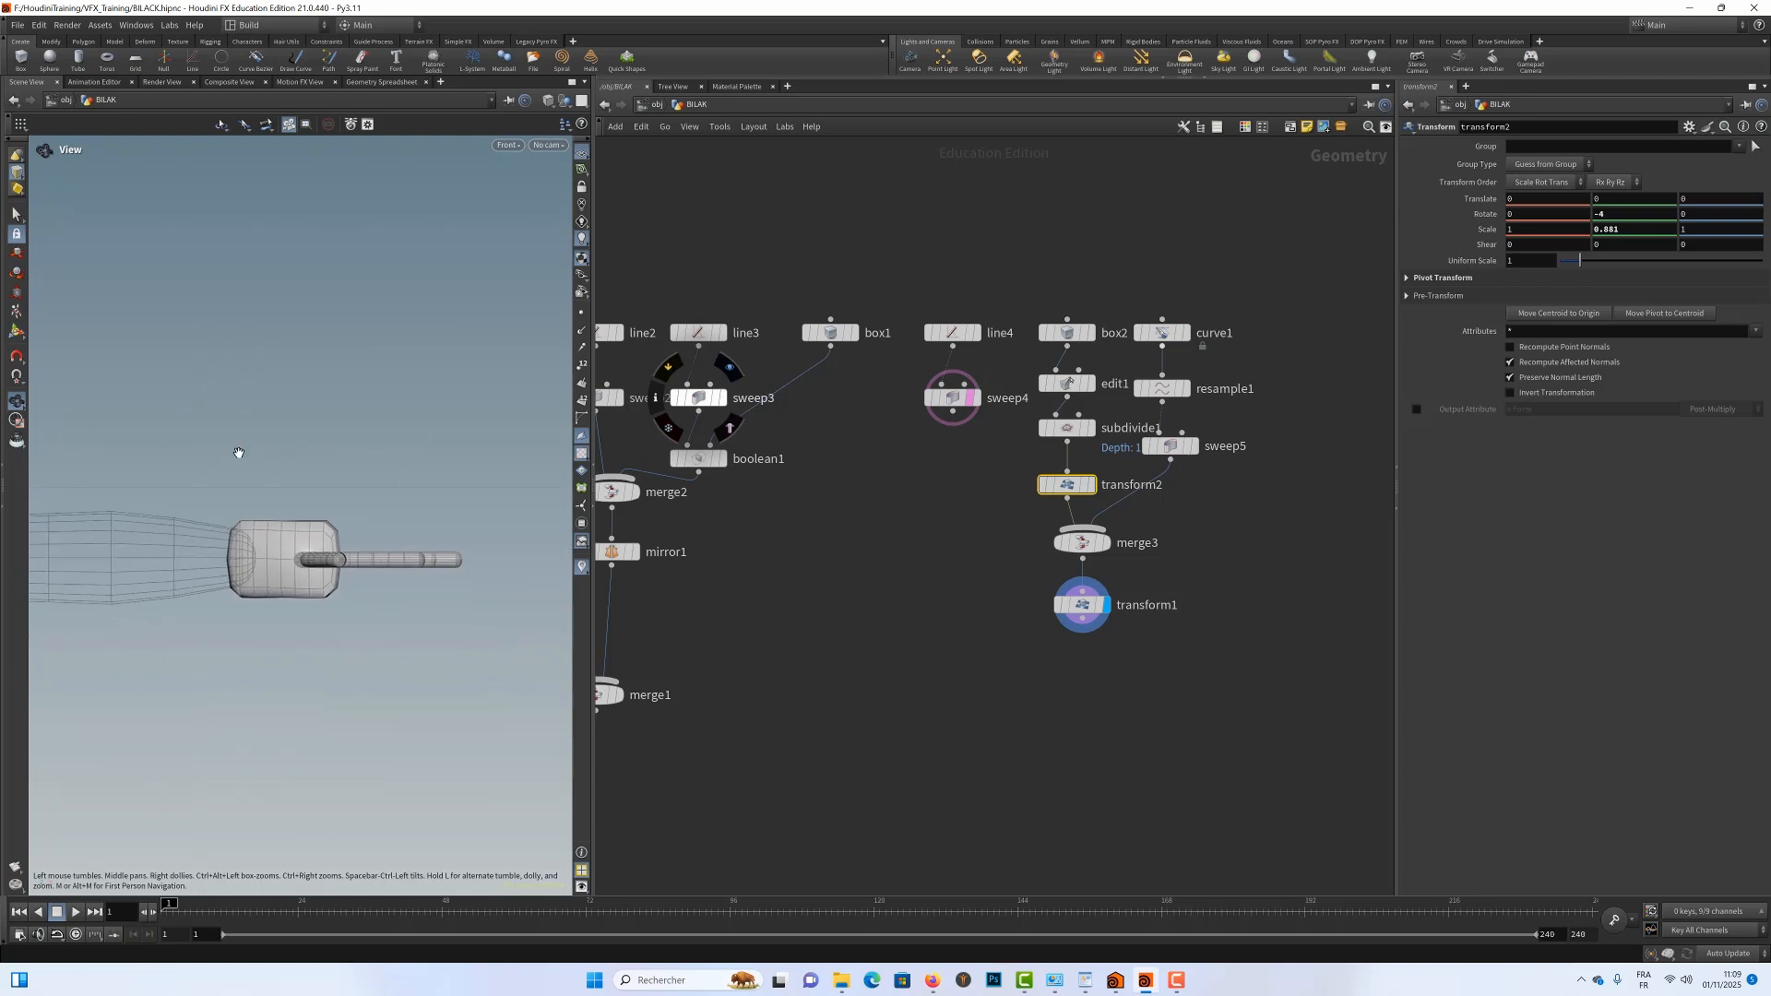
alt+right_drag(237, 452, 419, 444)
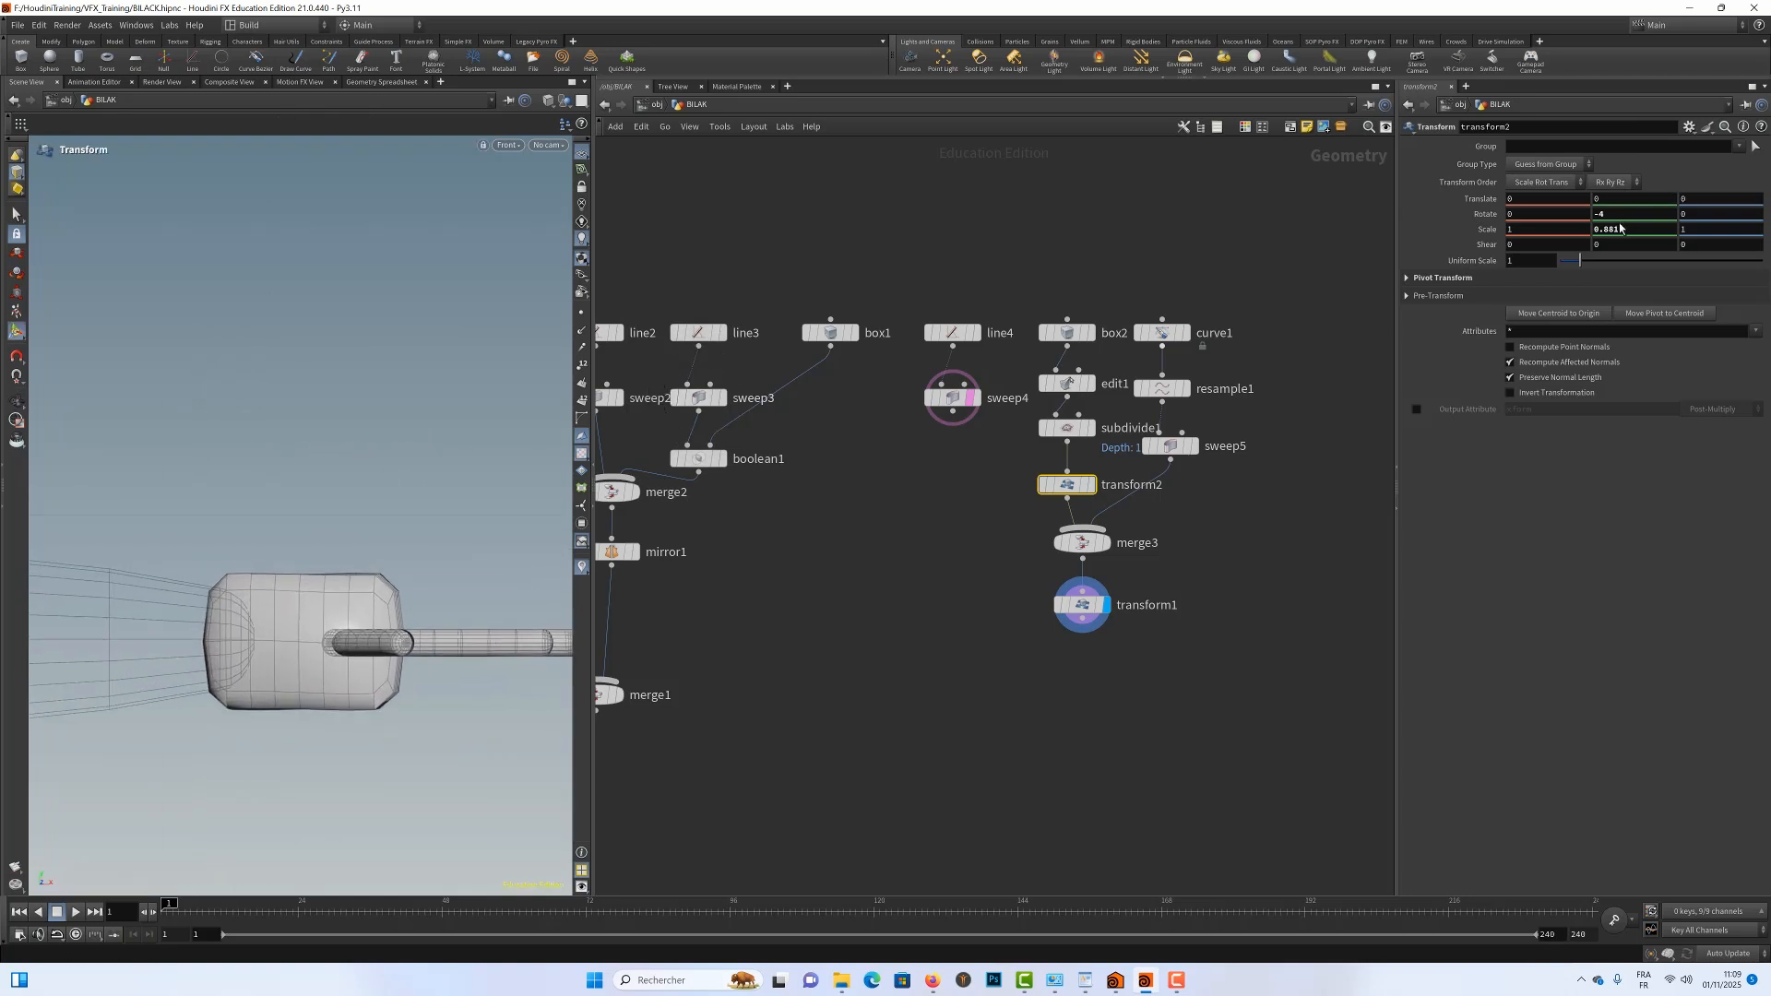
middle_drag(1621, 227, 1596, 230)
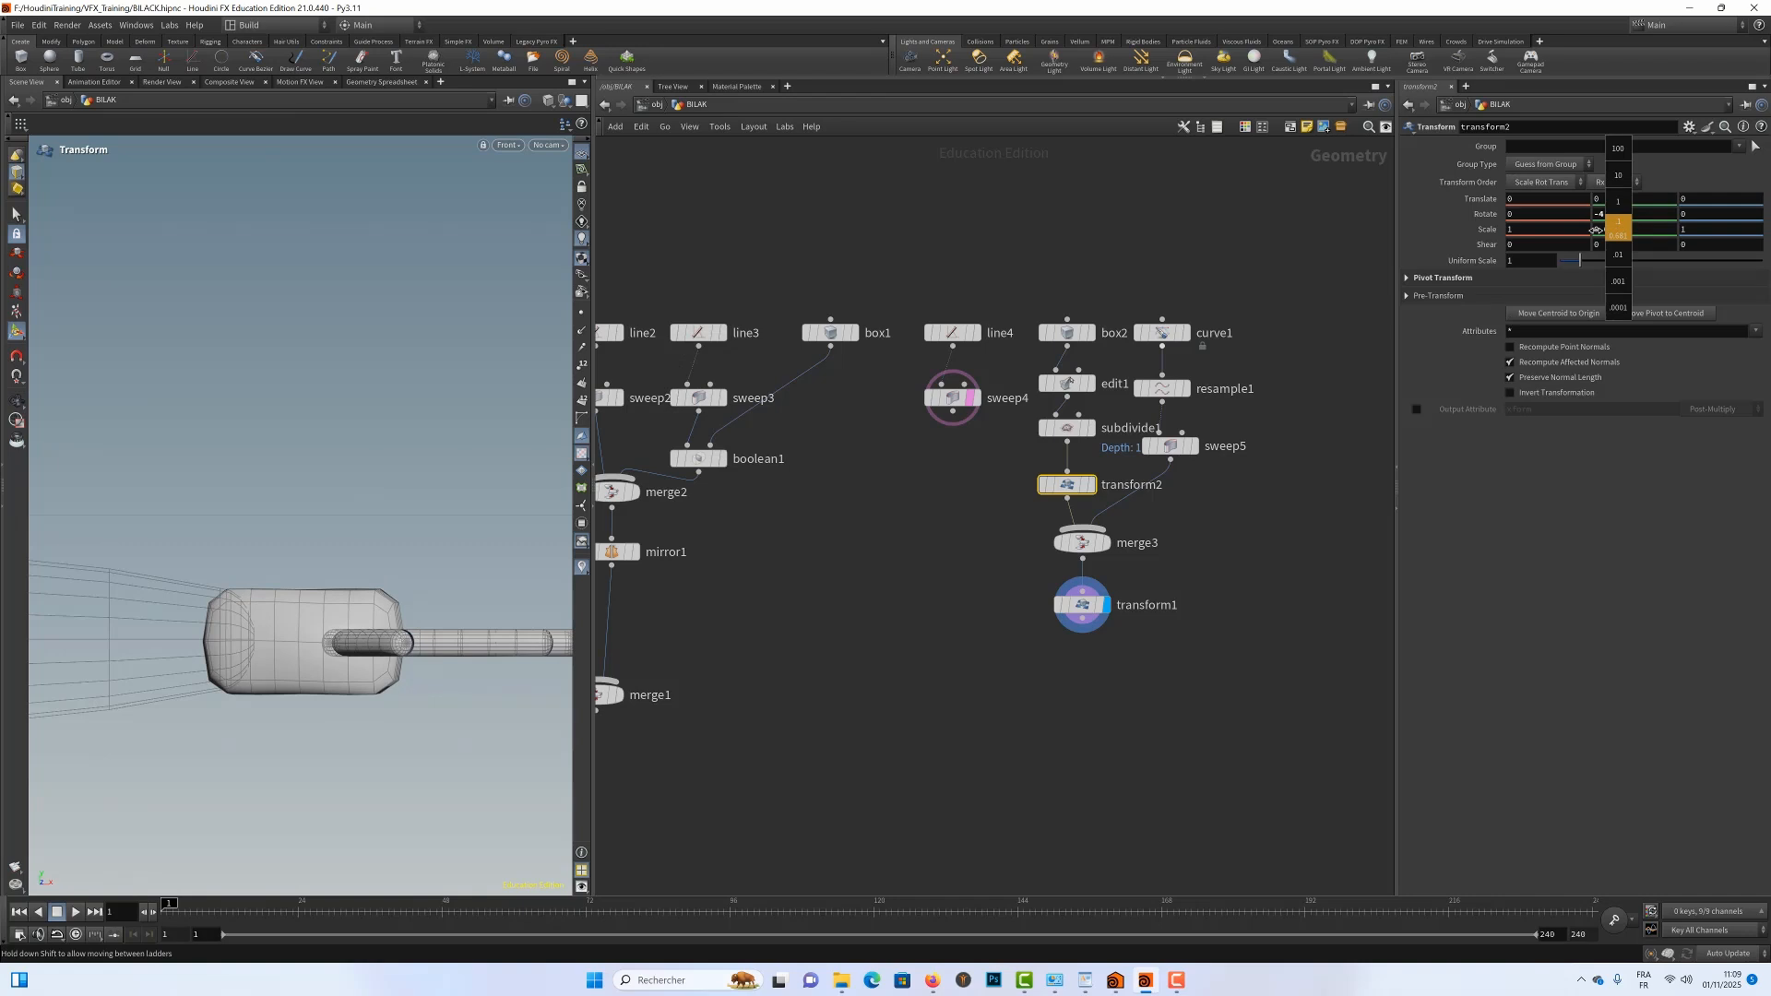
middle_drag(1595, 230, 1597, 230)
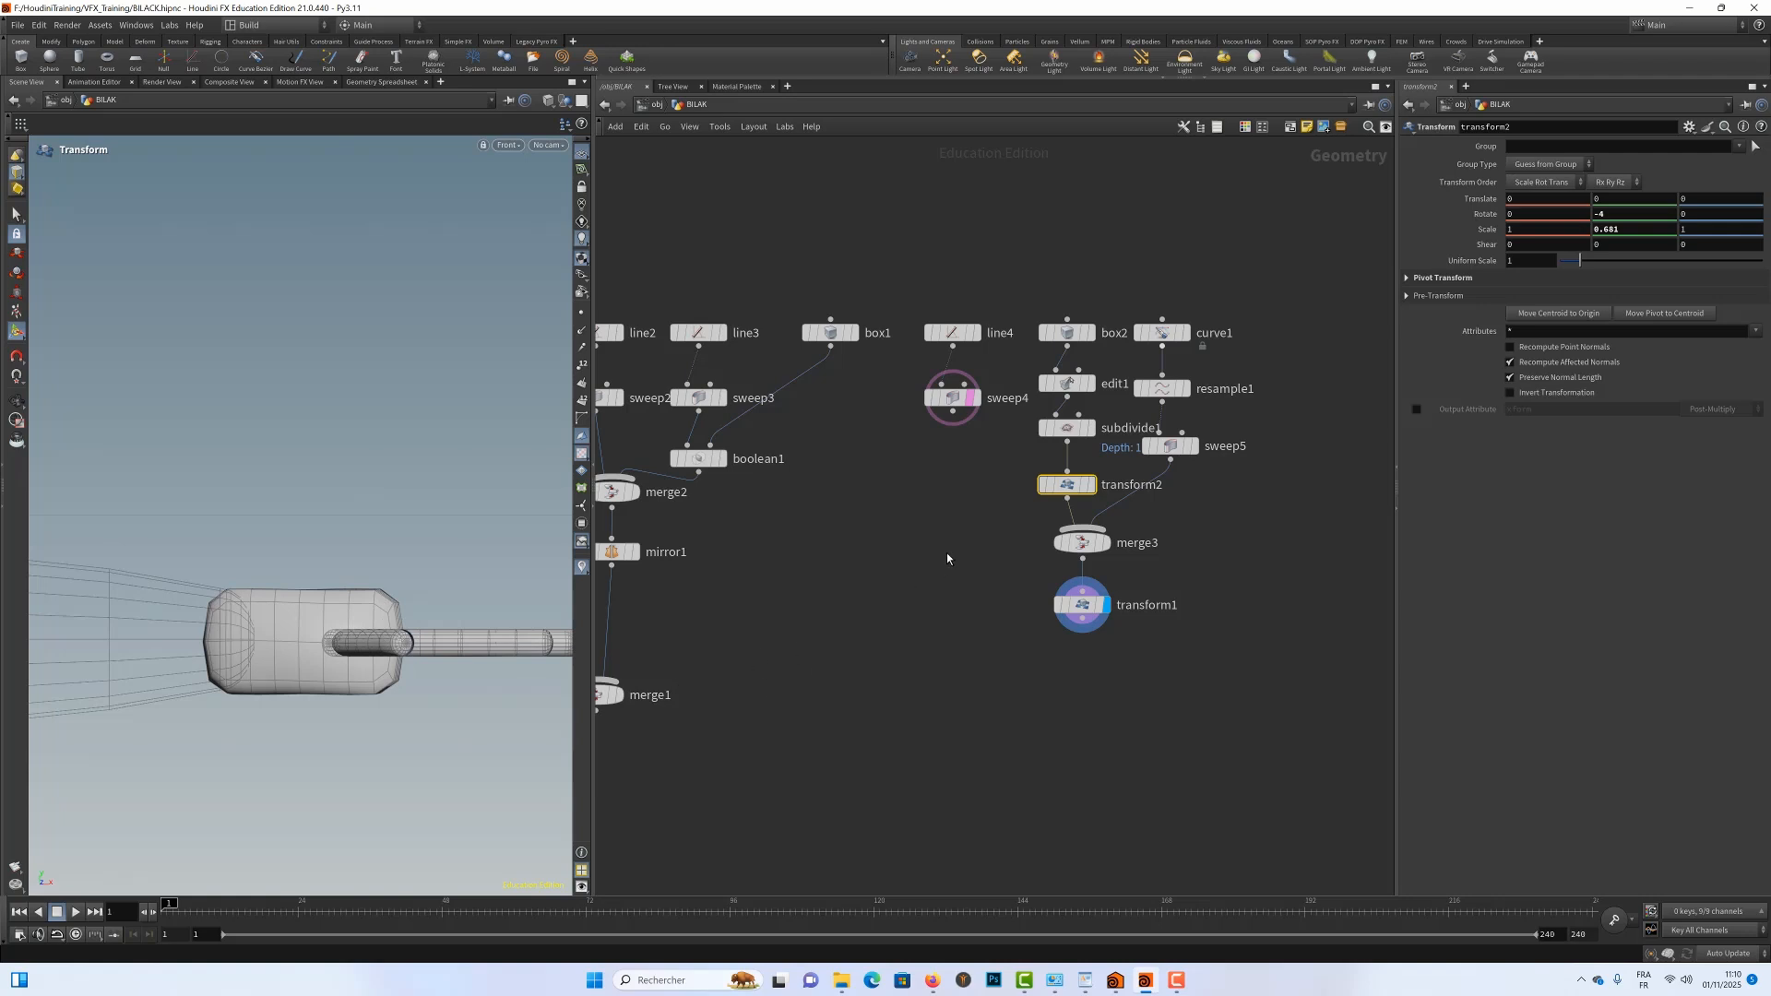
Move the box2-to-transform2 chain upward and insert a Linear Taper node between transform2 and merge3
drag(1061, 292, 1075, 459)
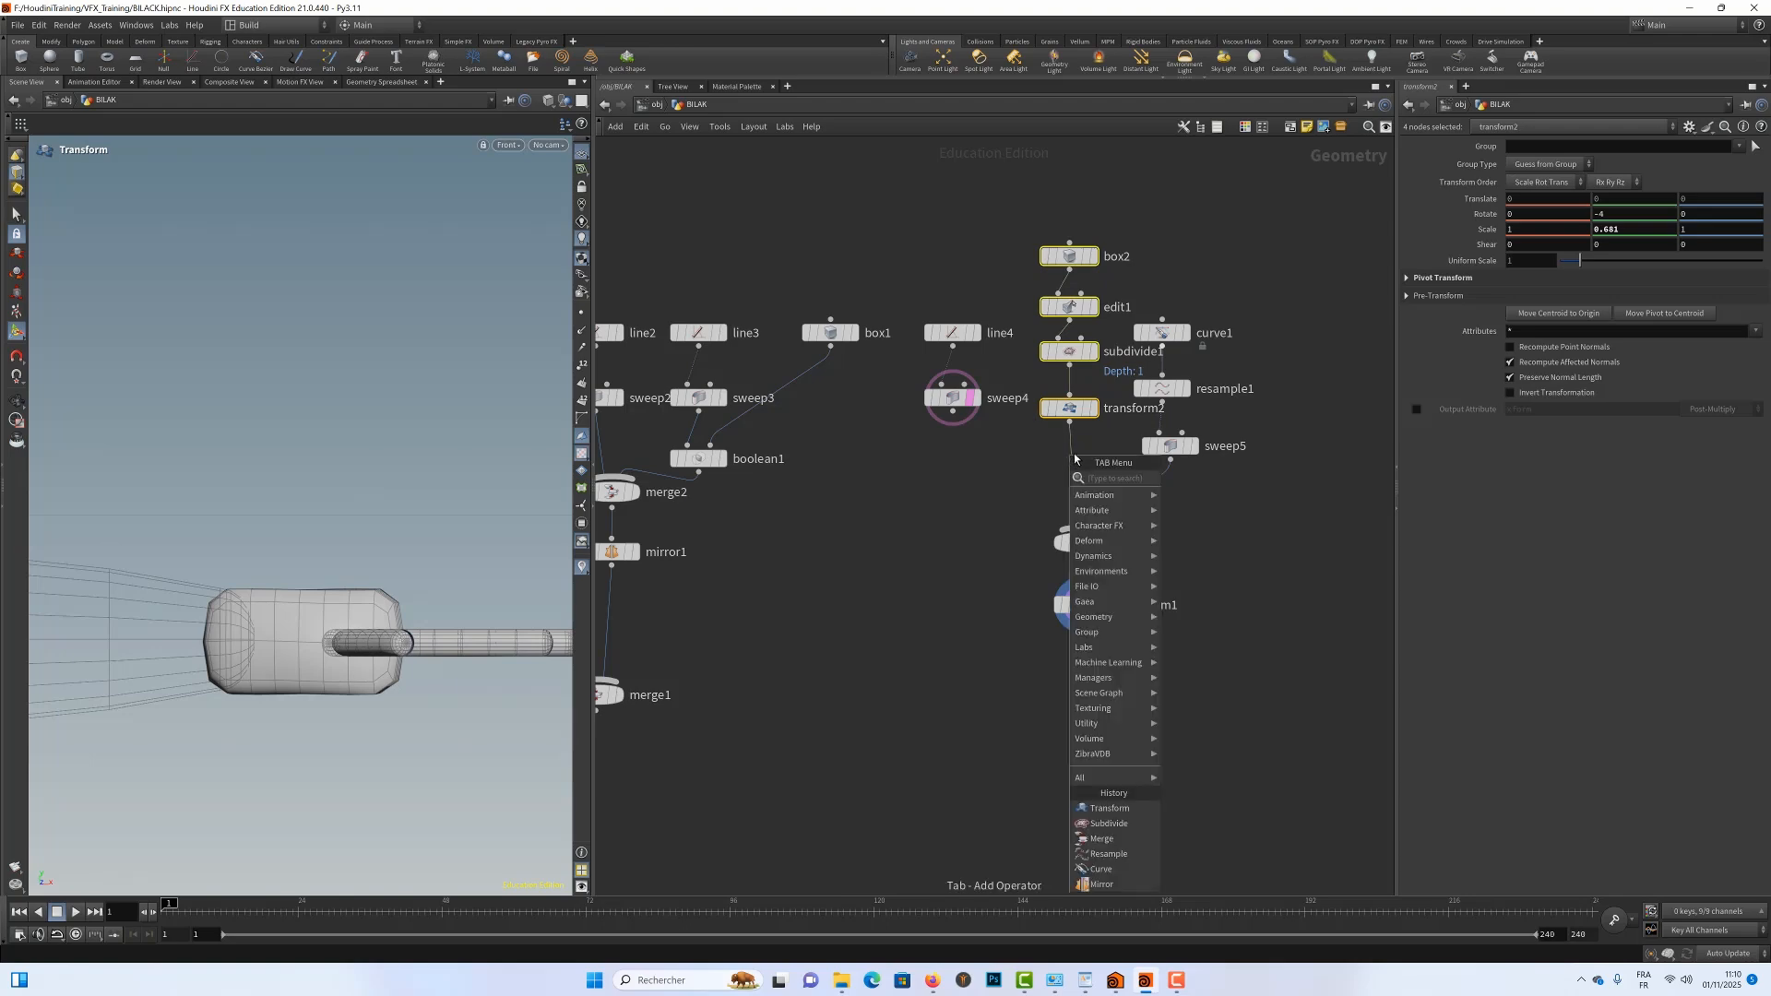
text(ta)
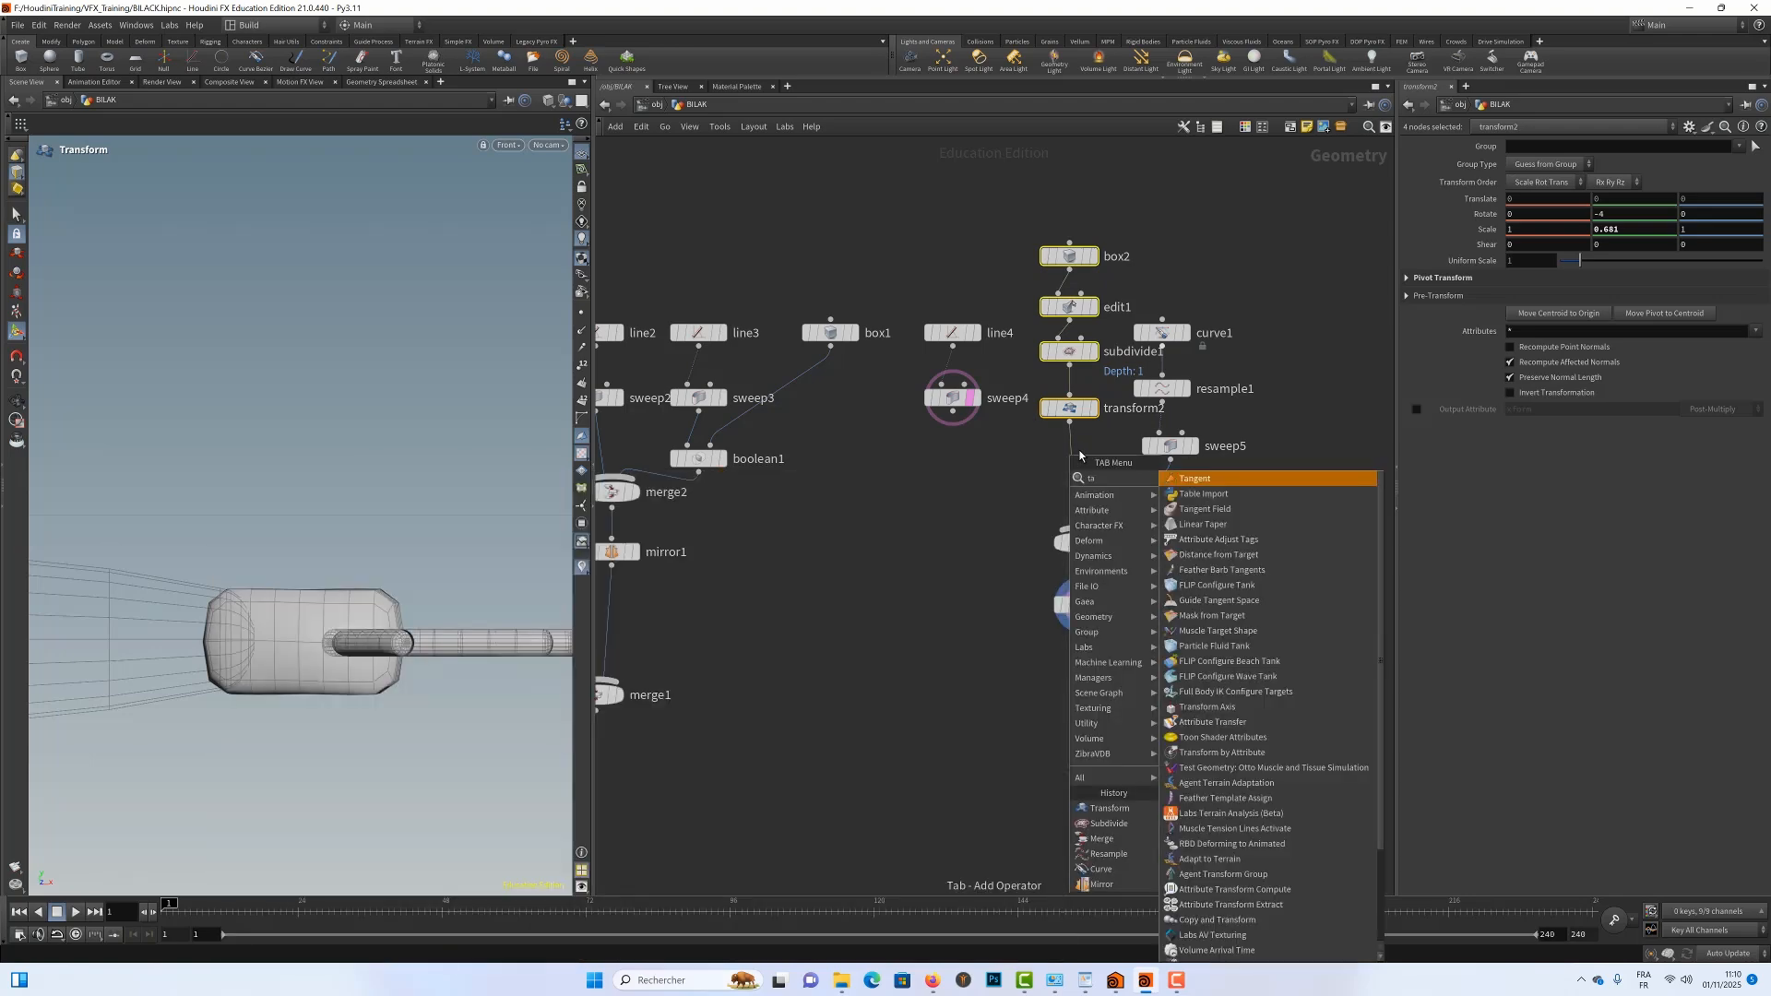
text(p)
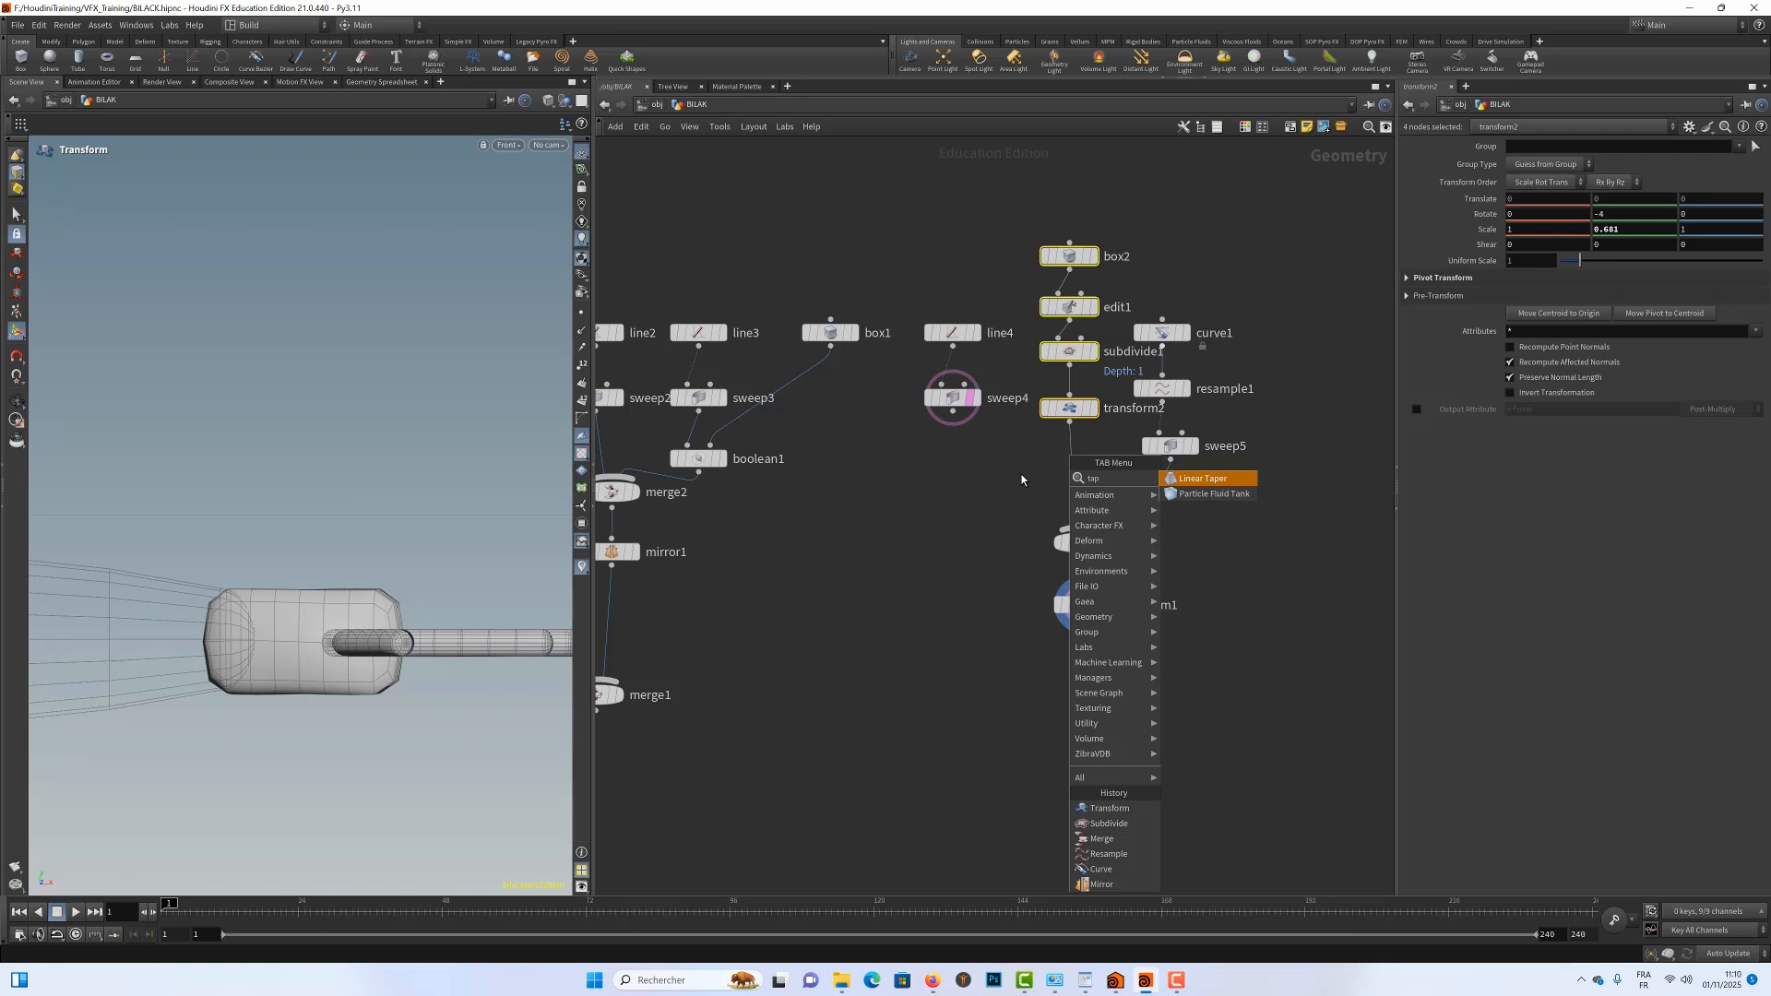
click(1181, 479)
click(1074, 461)
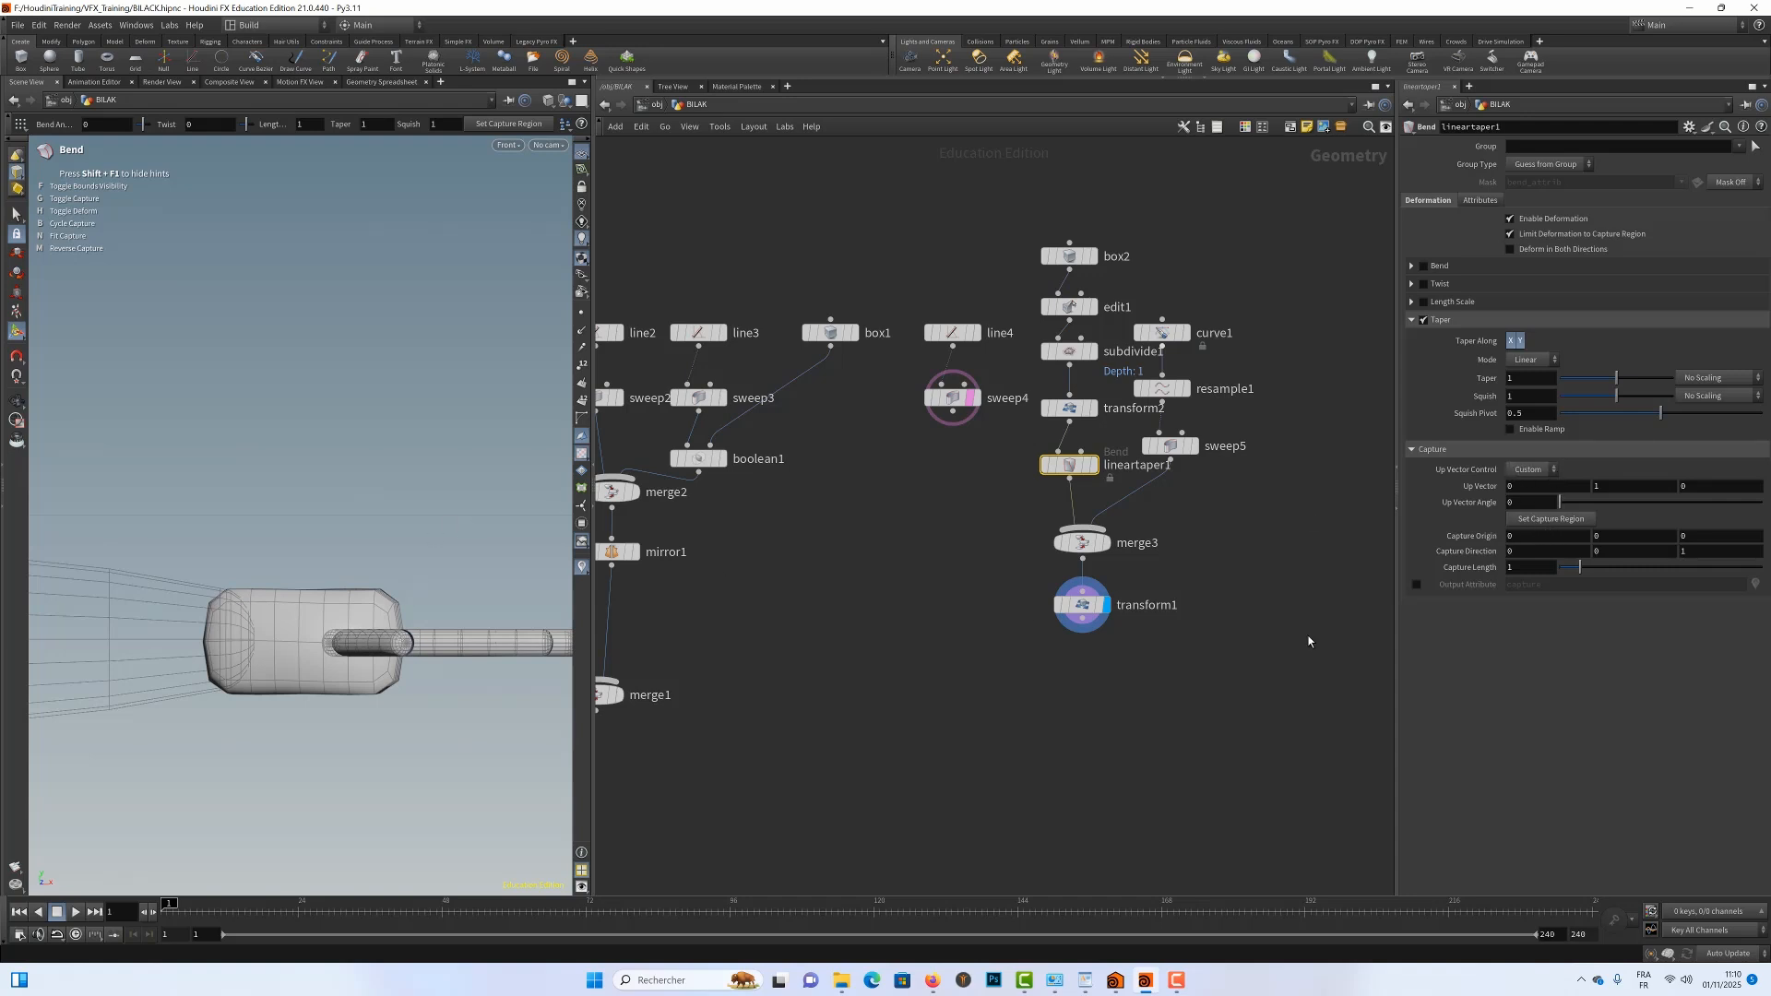
Define lineartaper1's capture region along the length of the palm in the front view
click(1551, 520)
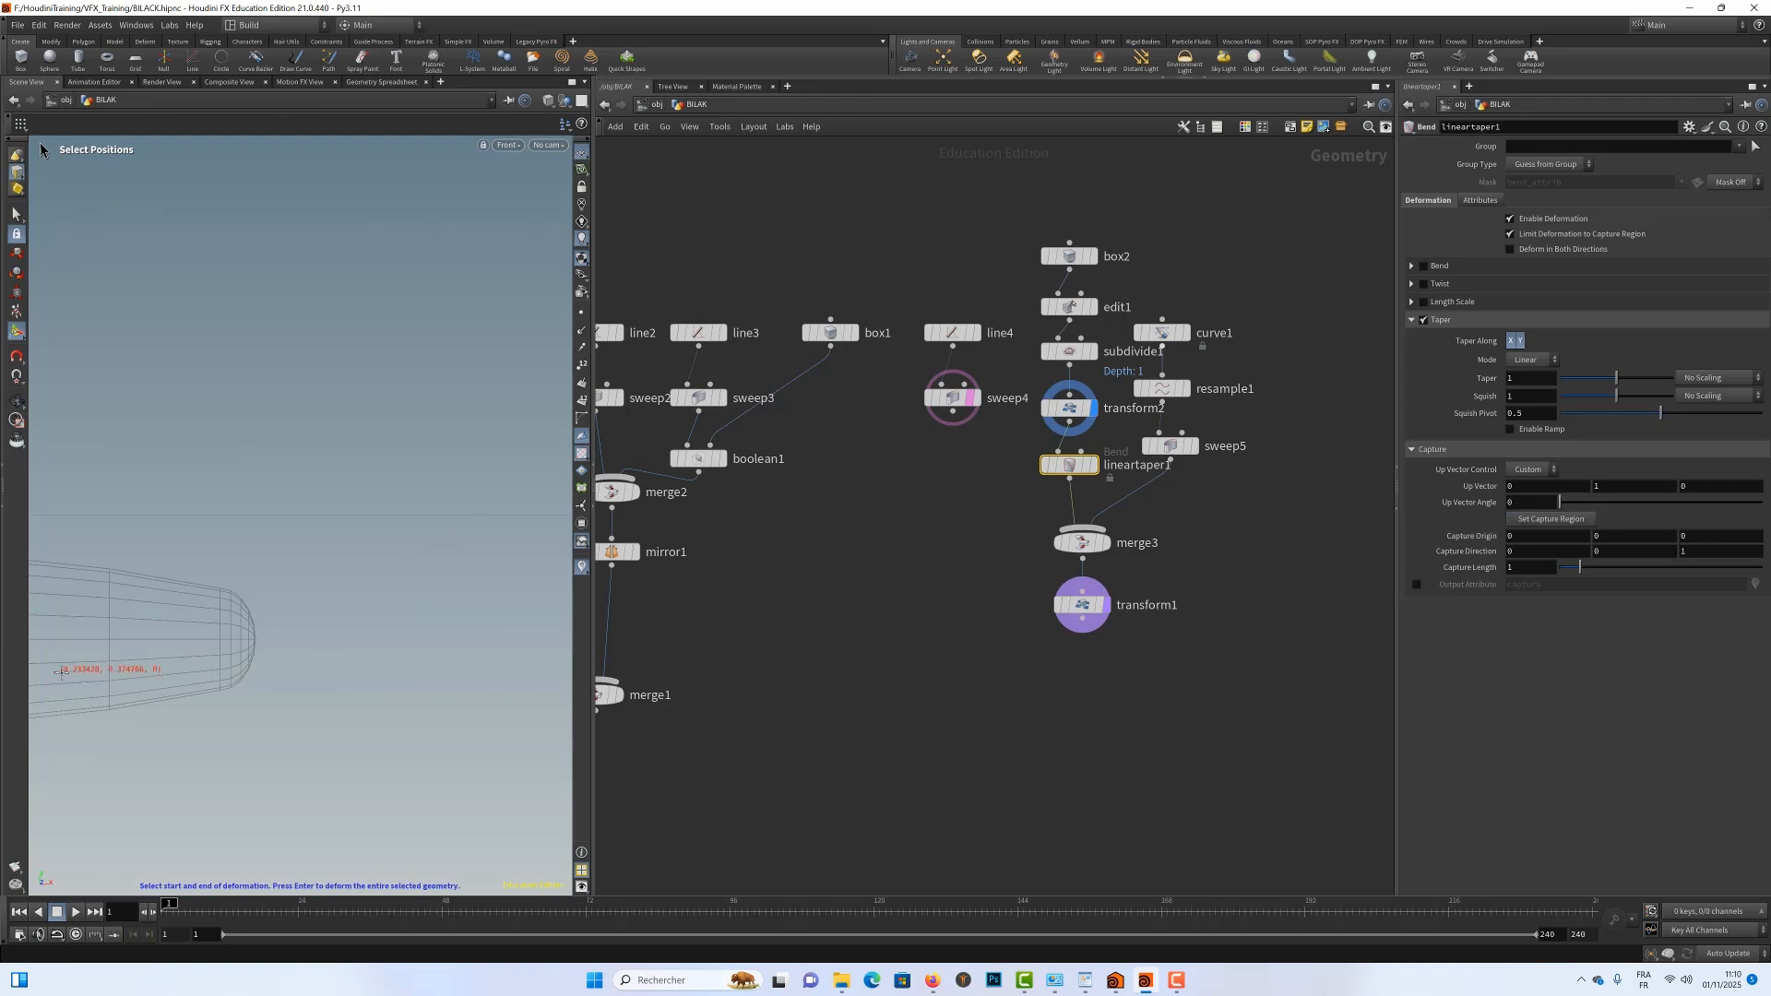
alt+middle_drag(375, 680, 379, 281)
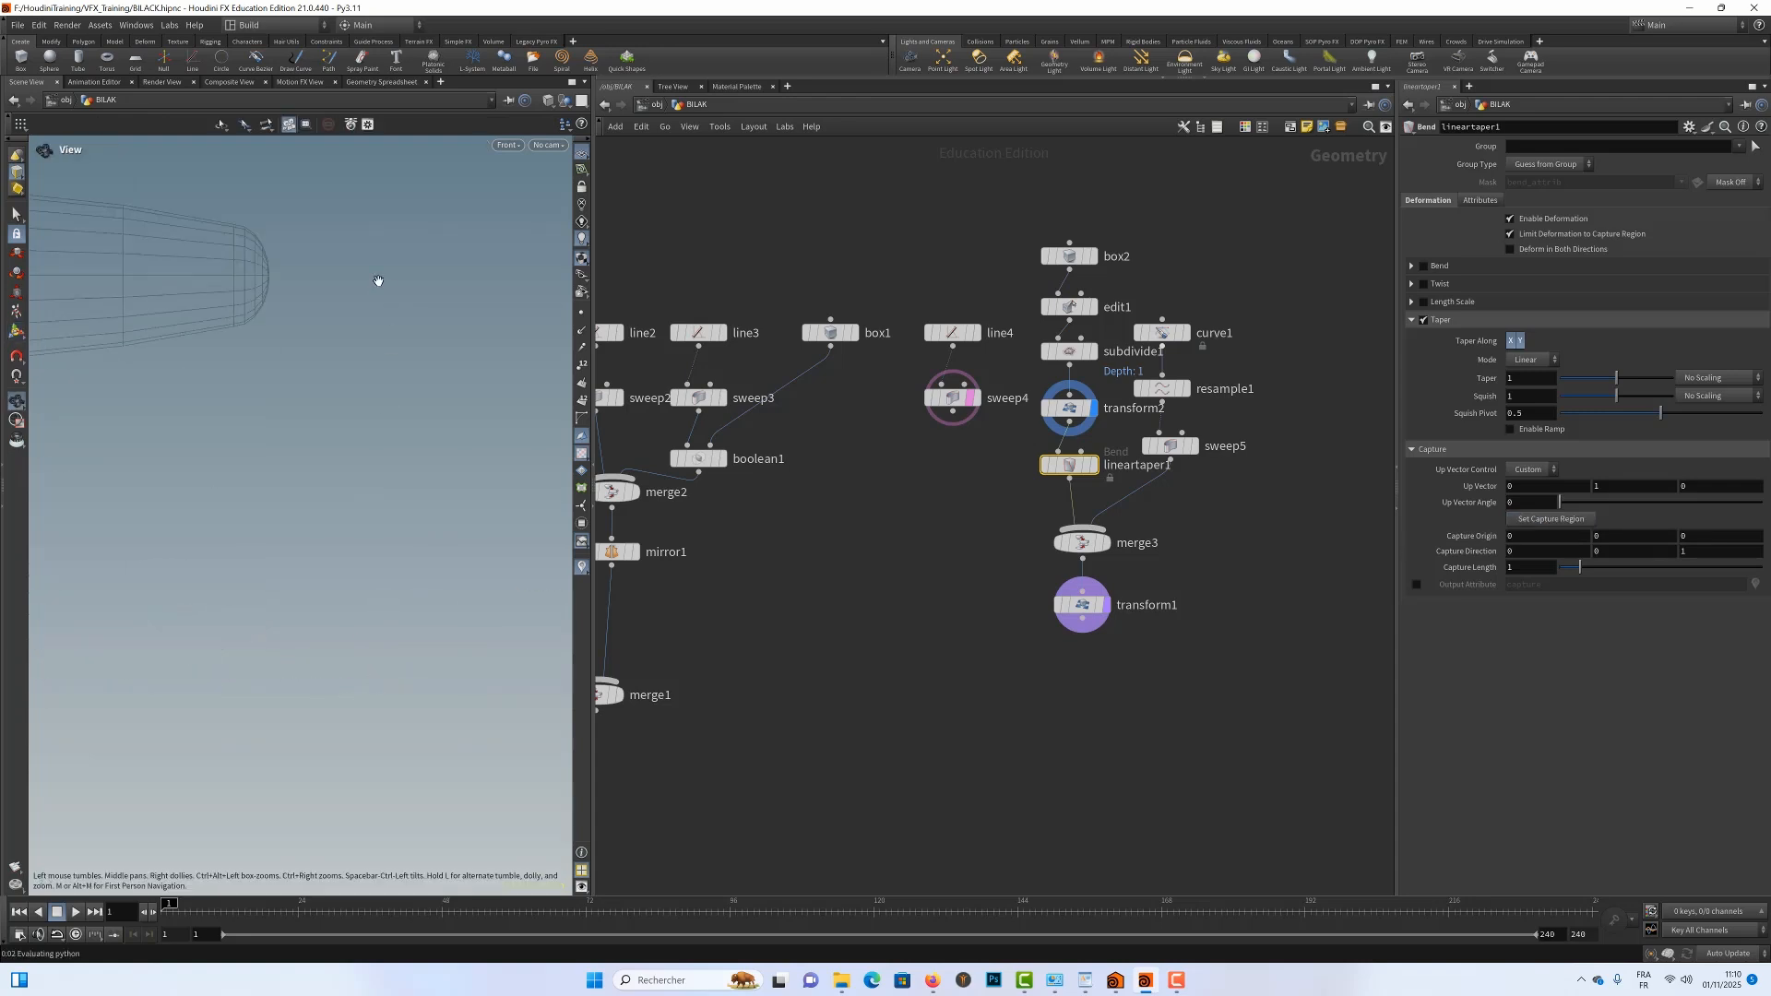
alt+middle_drag(373, 582, 351, 399)
alt+middle_drag(346, 541, 304, 382)
alt+middle_drag(355, 579, 314, 421)
alt+middle_drag(354, 549, 291, 389)
alt+right_drag(308, 530, 266, 588)
alt+middle_drag(297, 588, 267, 535)
alt+right_drag(341, 596, 56, 599)
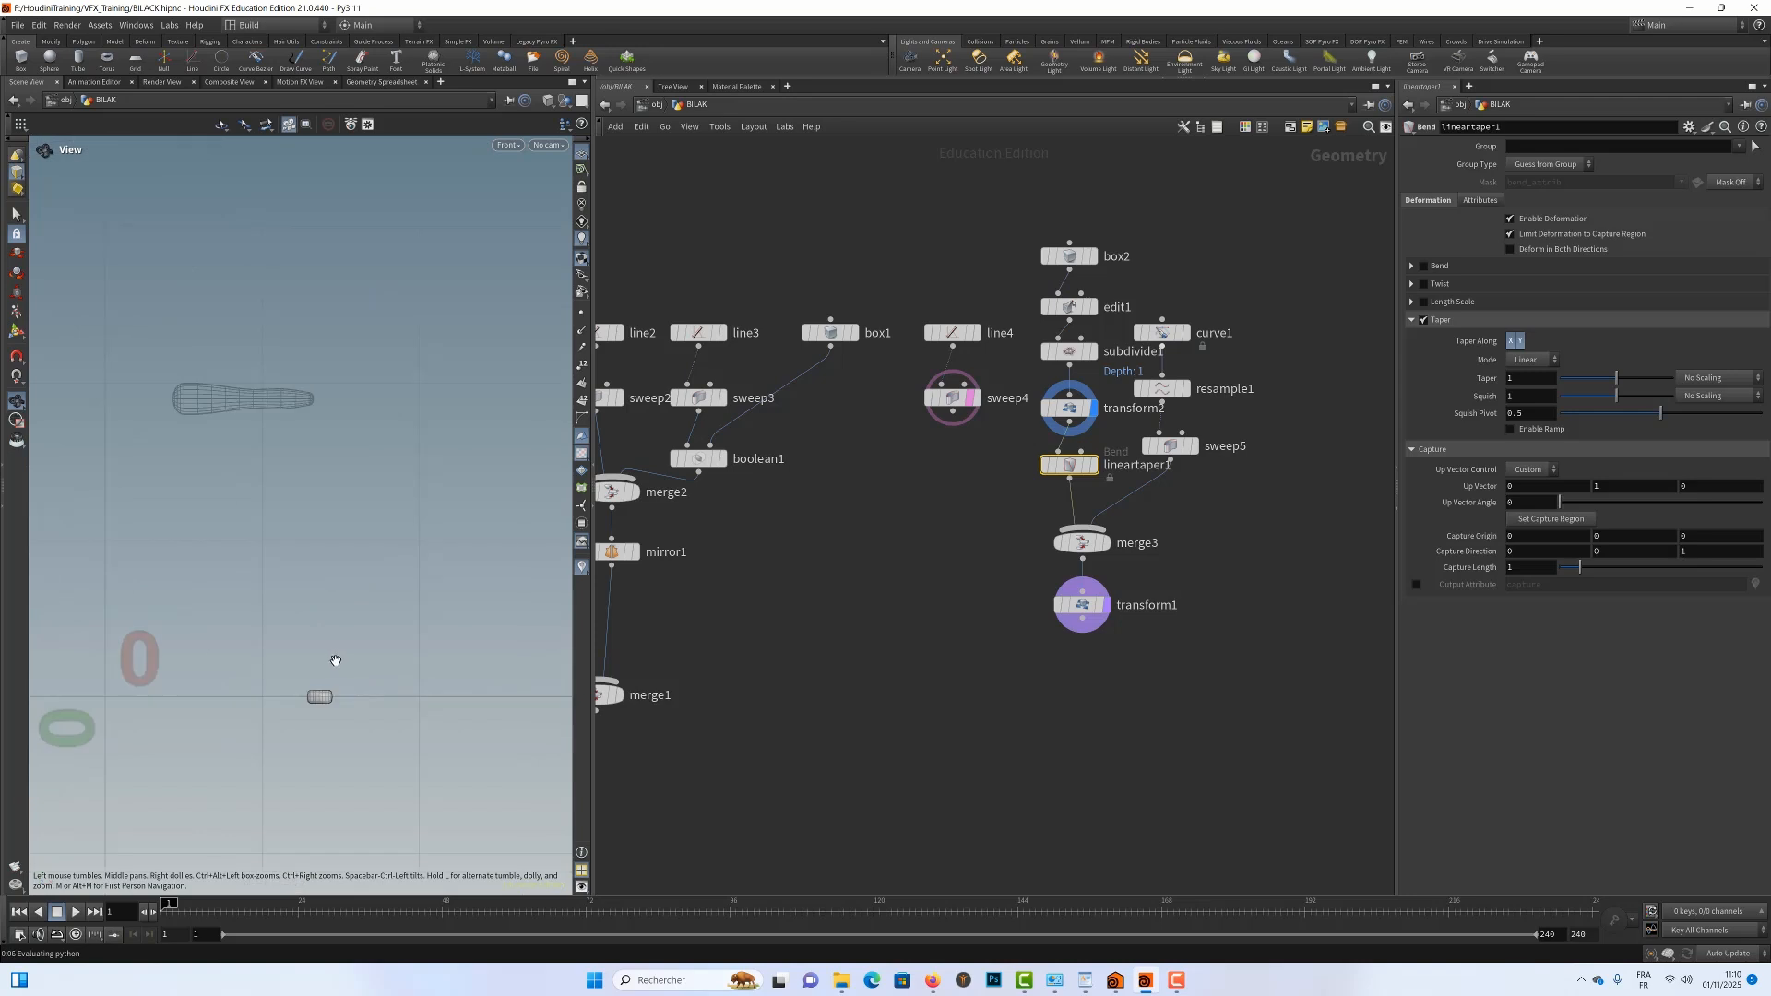
mouse_move(324, 718)
alt+right_down()
mouse_move(532, 737)
mouse_move(465, 688)
alt+right_up()
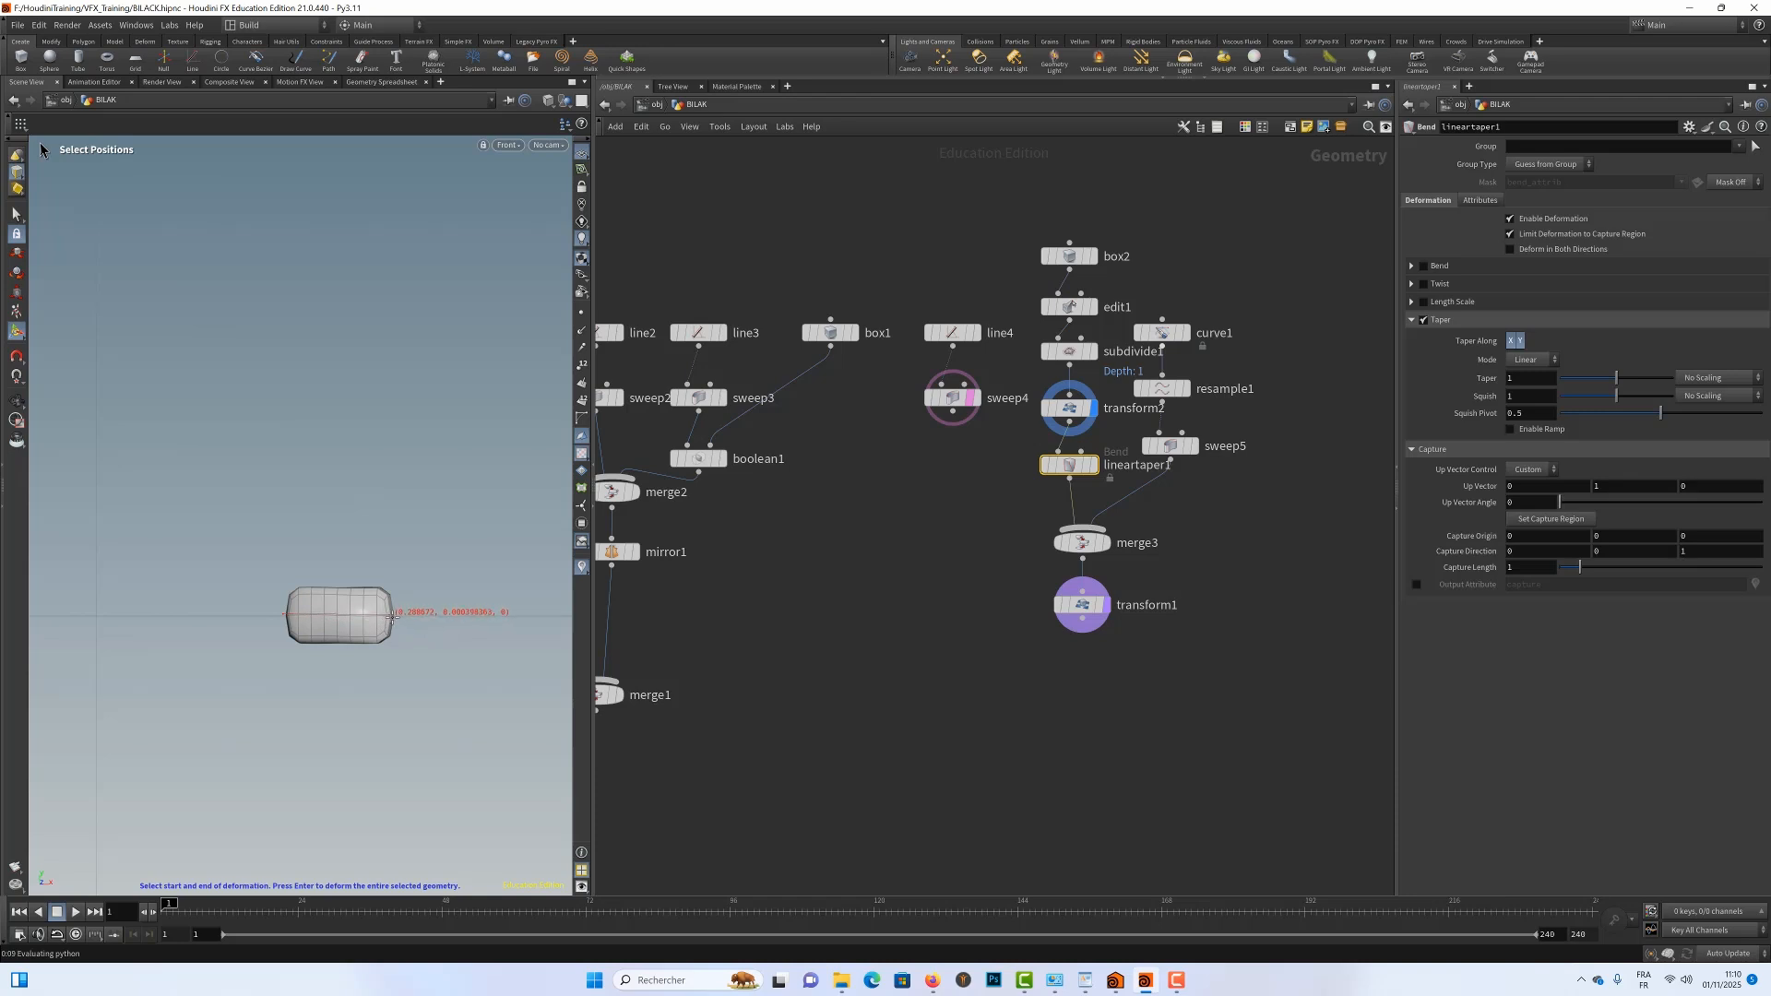
click(389, 614)
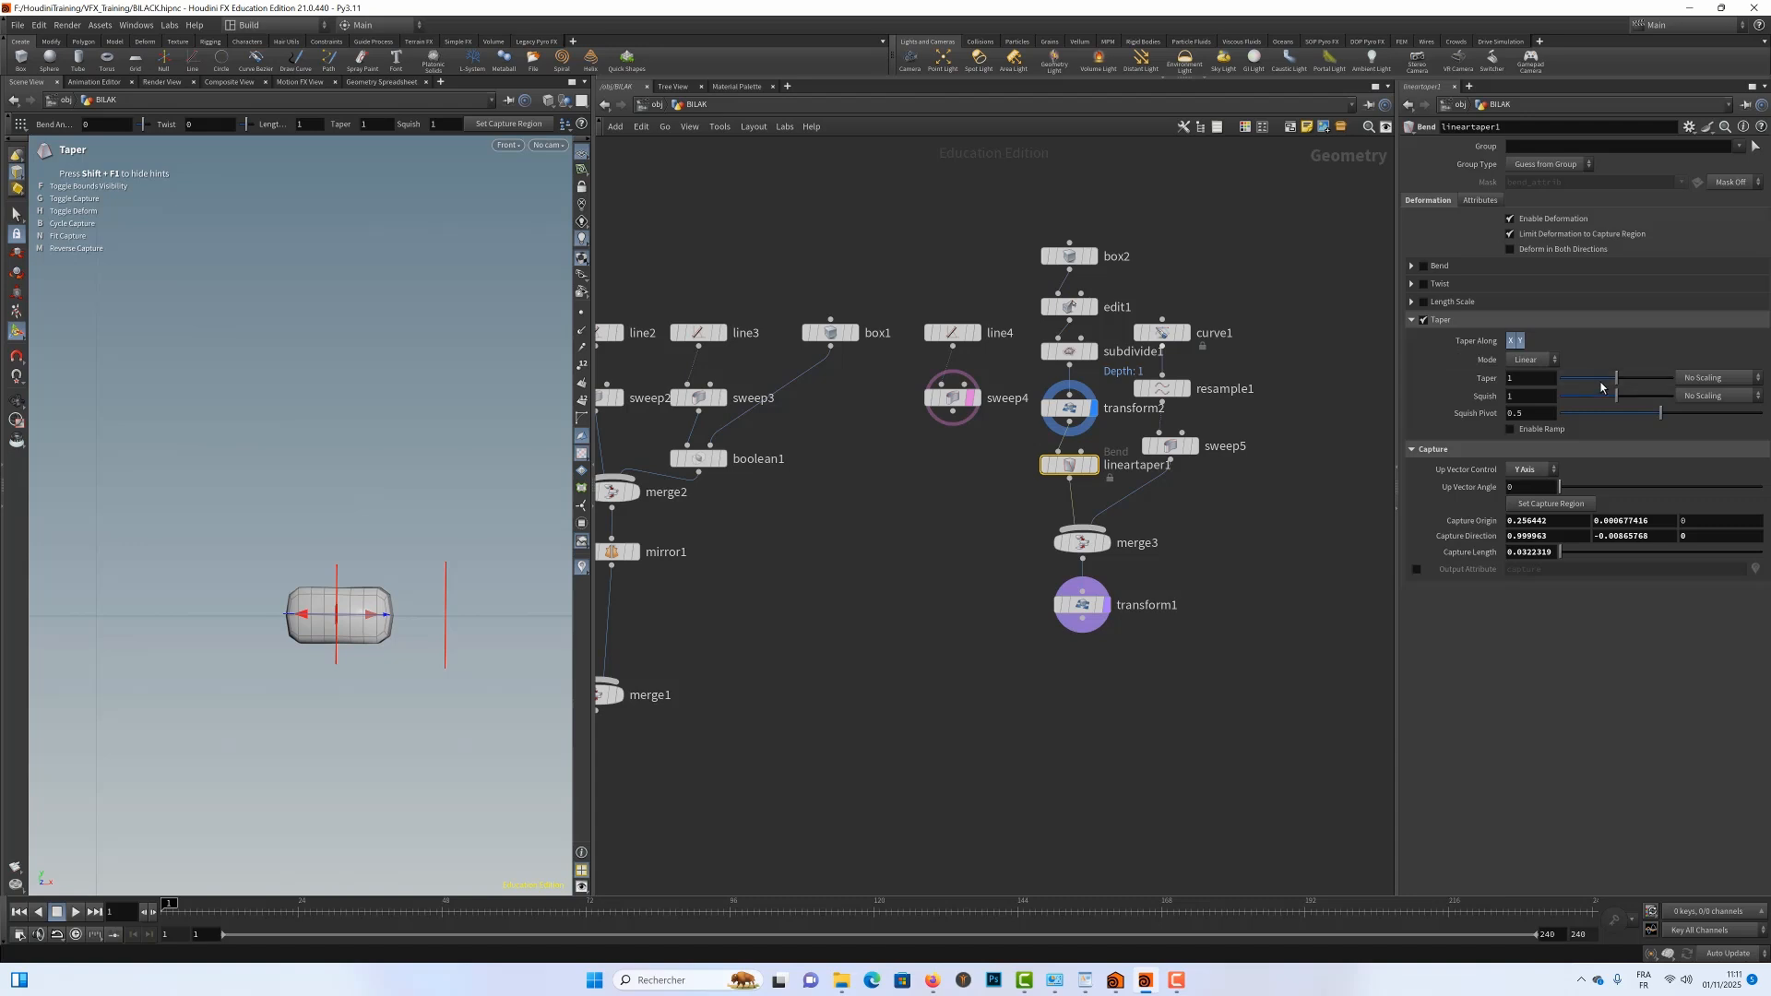
Set lineartaper1's taper to 0.531 and display transform1 to judge the hand against the forearm
drag(1618, 378, 1592, 379)
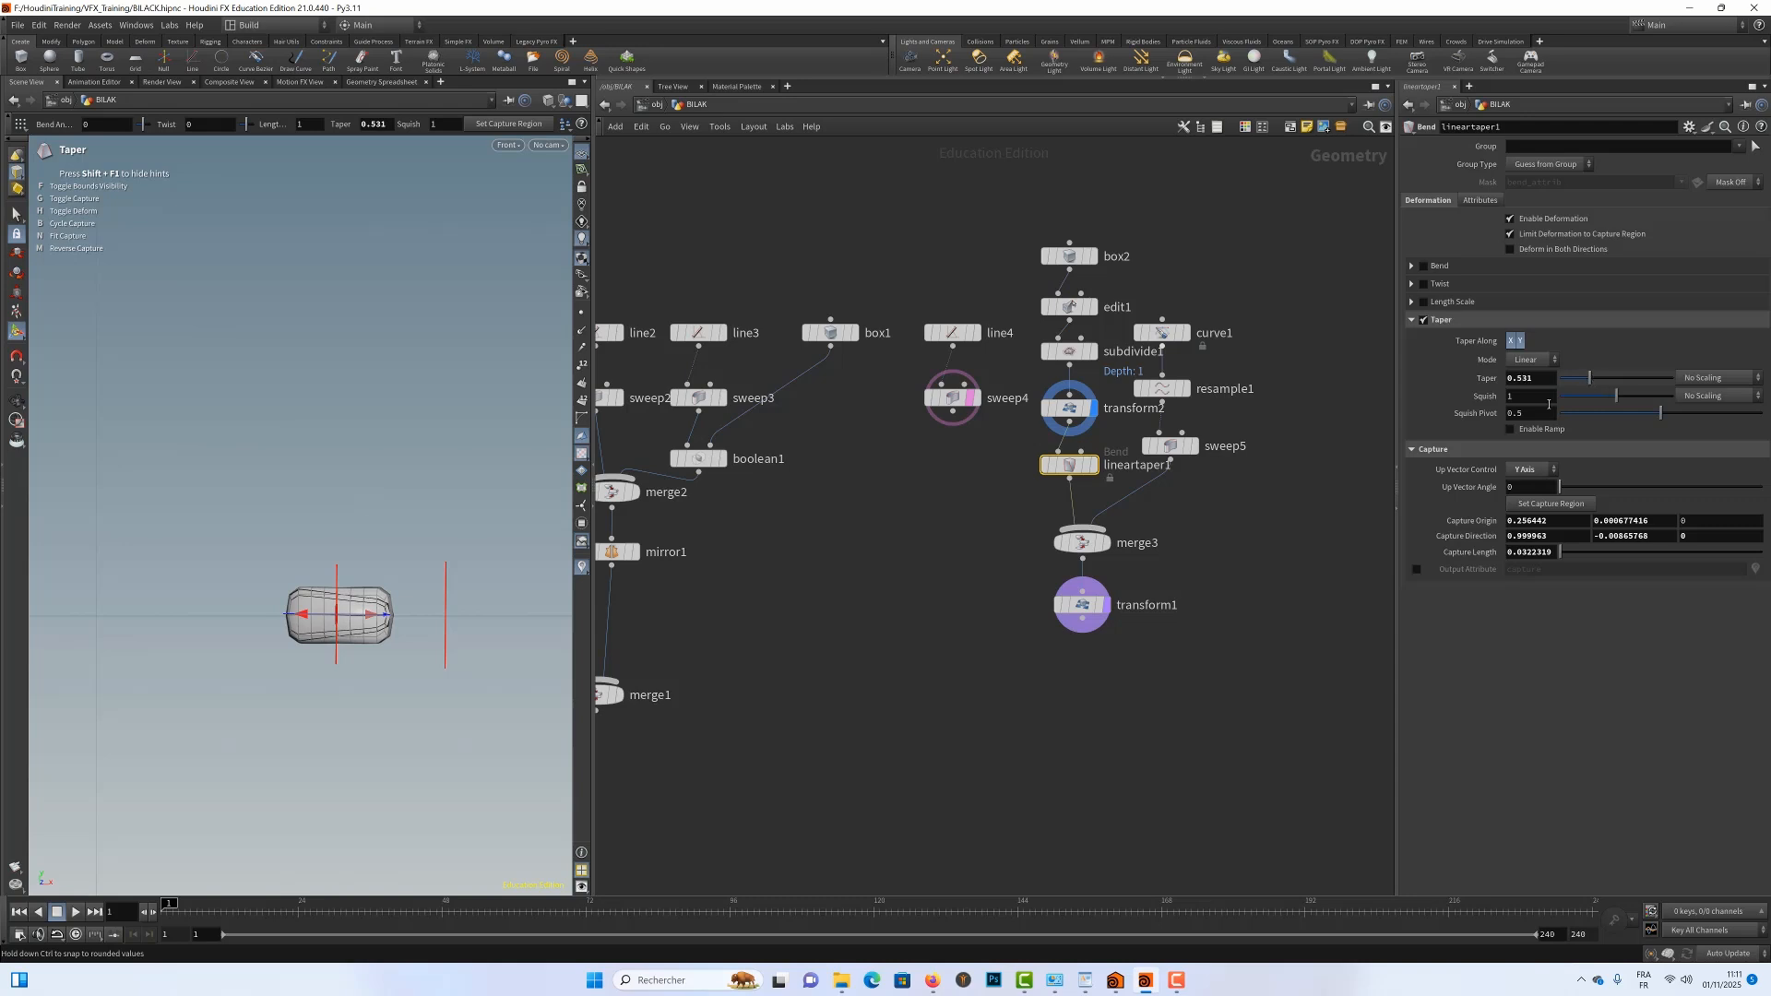
mouse_move(1105, 611)
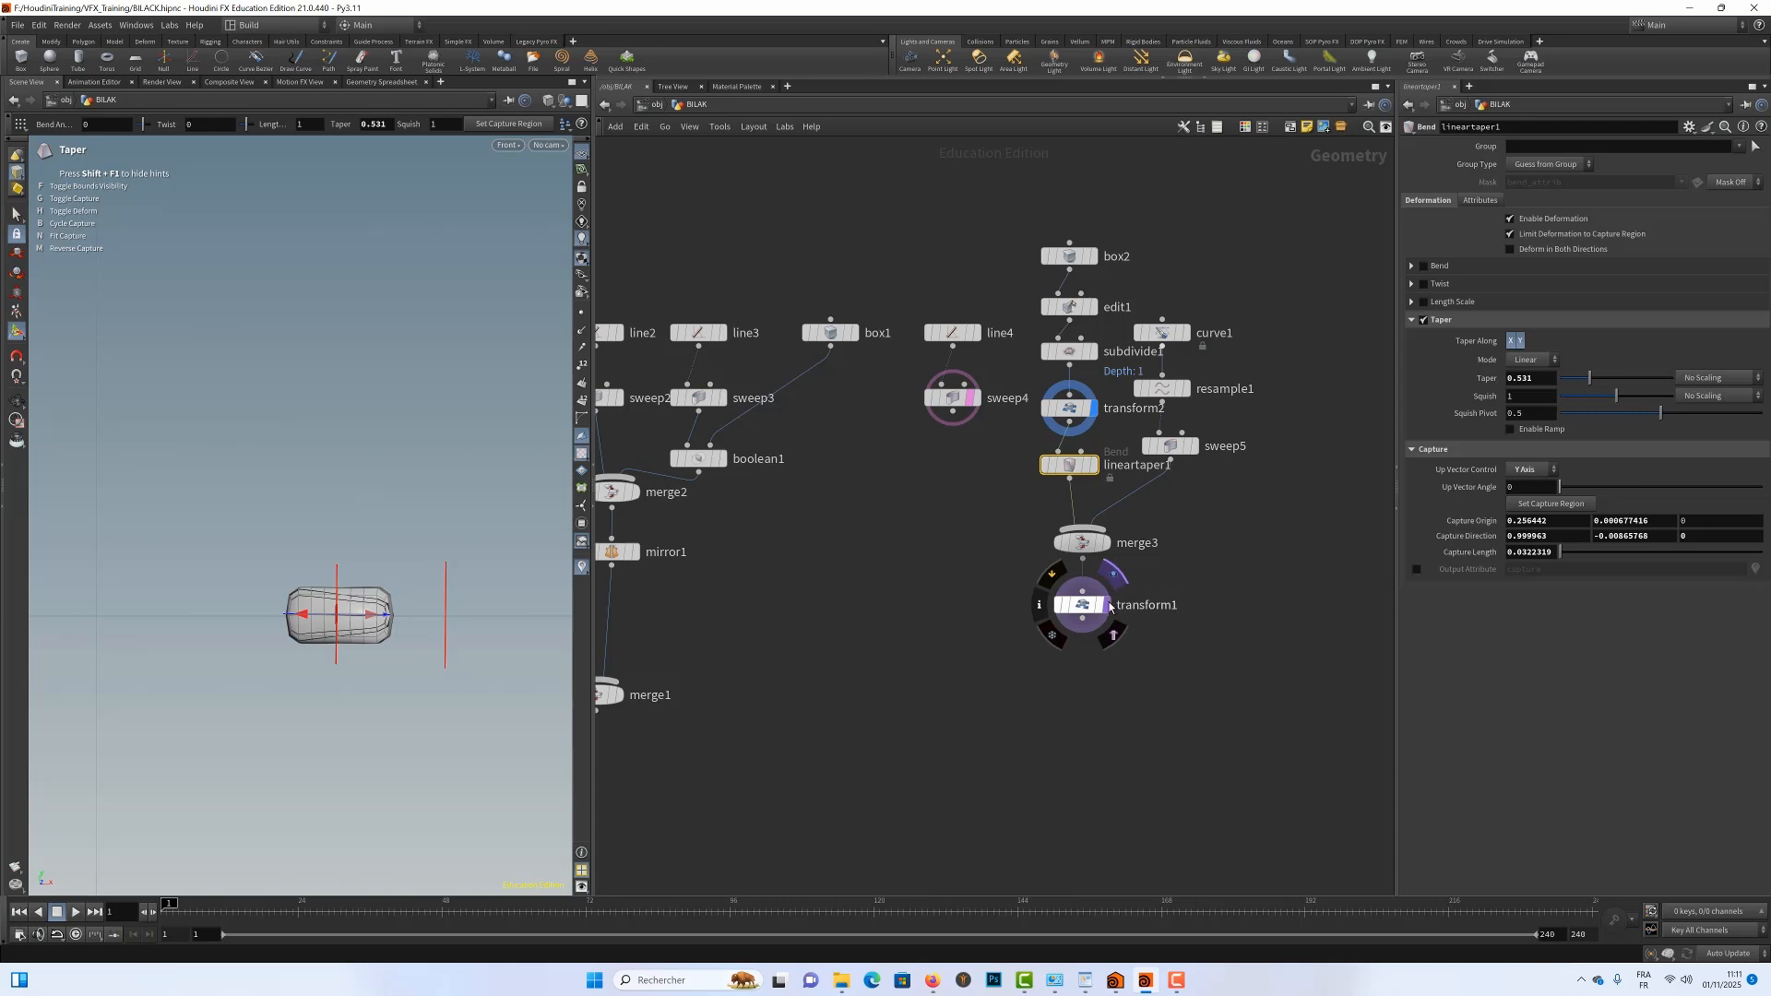
click(1105, 611)
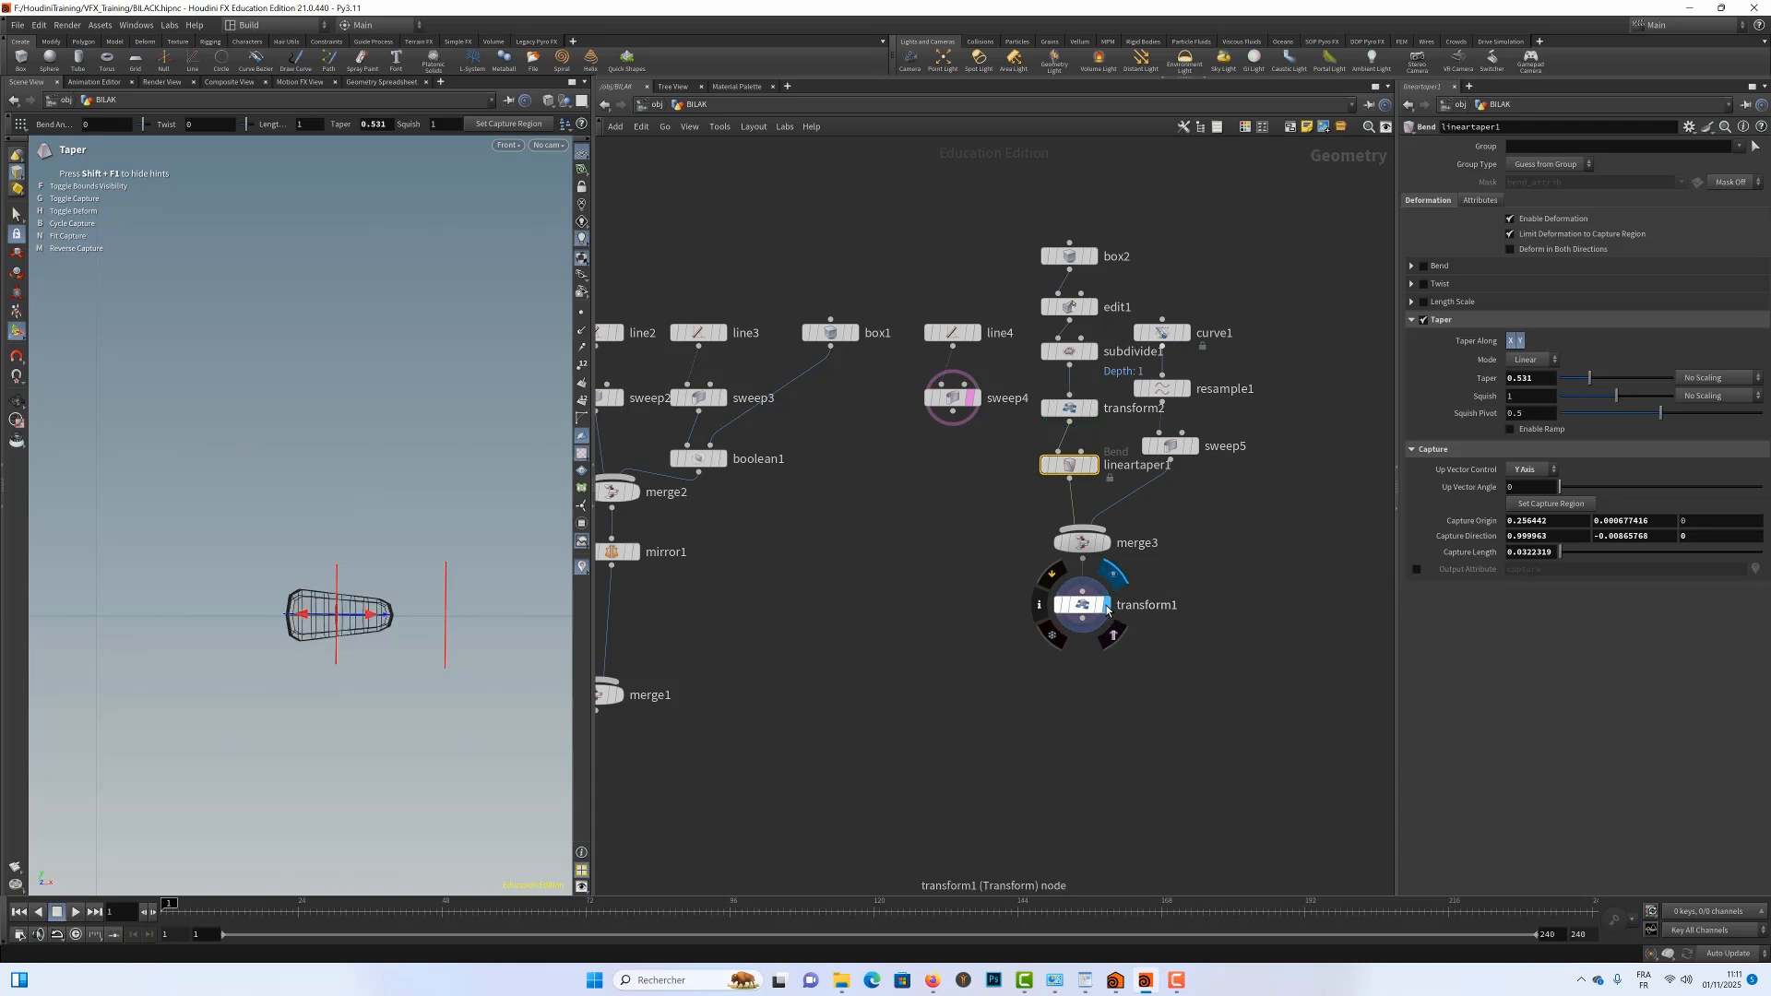
alt+scroll(386, 323, down, 4)
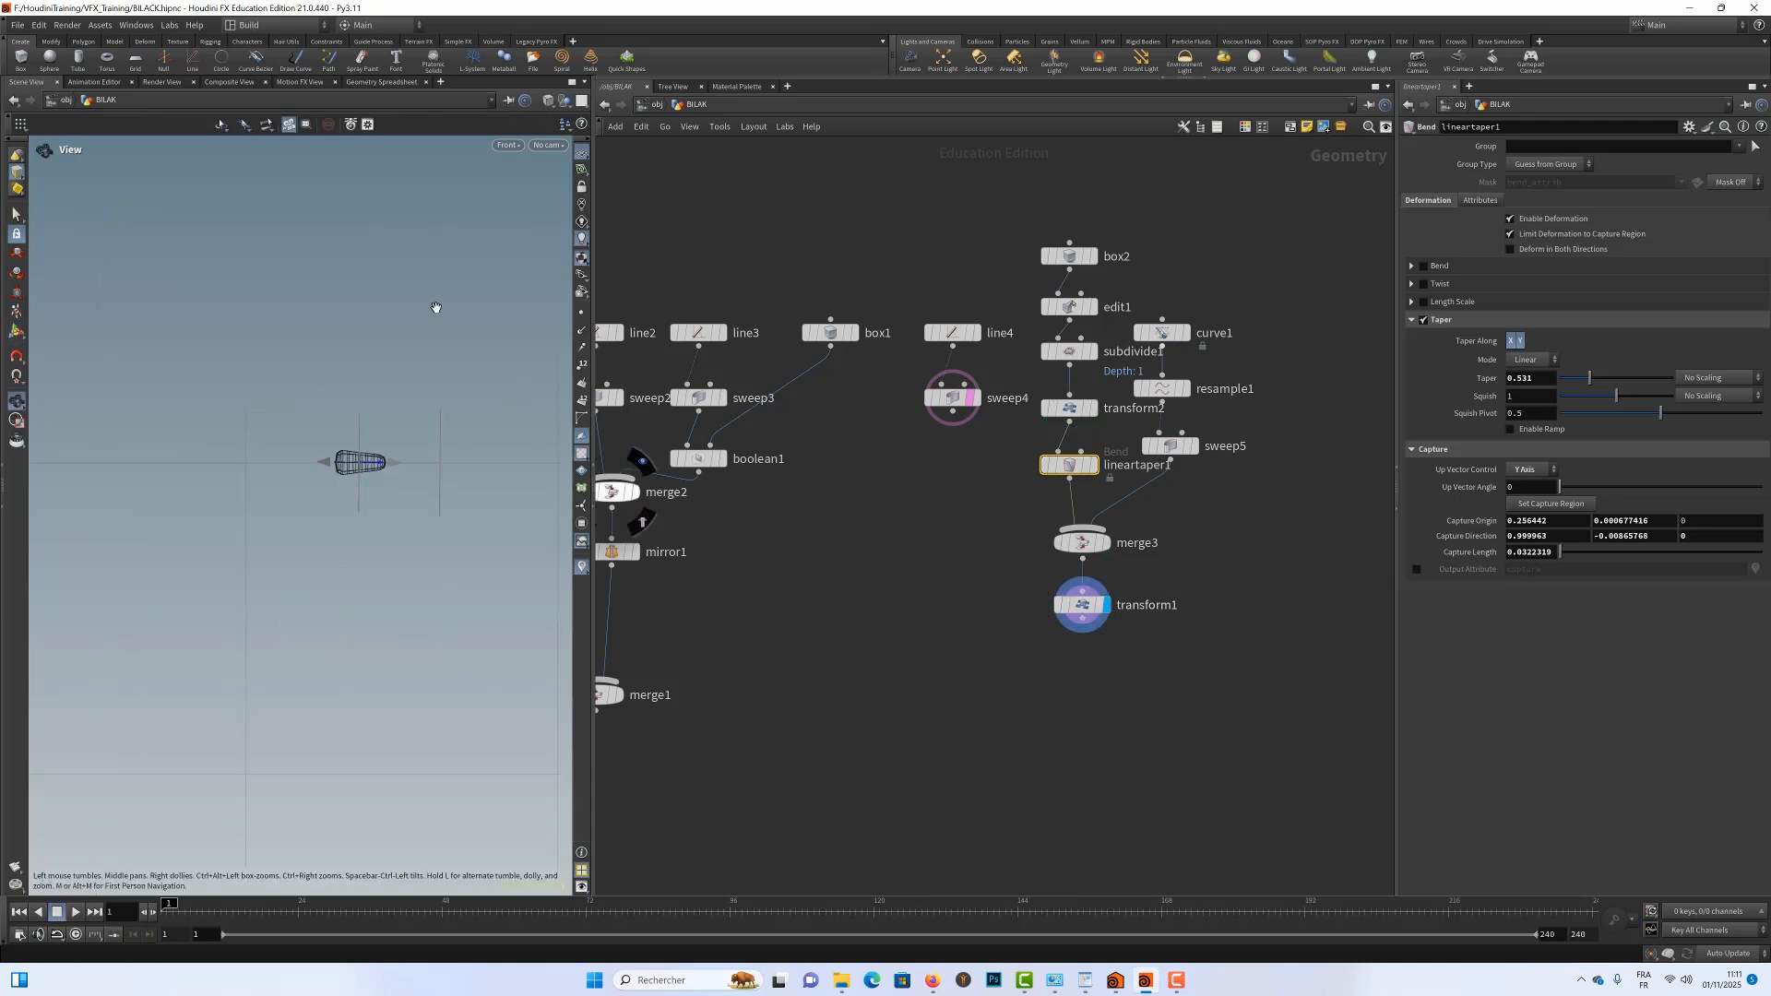
alt+middle_drag(489, 309, 403, 431)
alt+scroll(357, 325, up, 3)
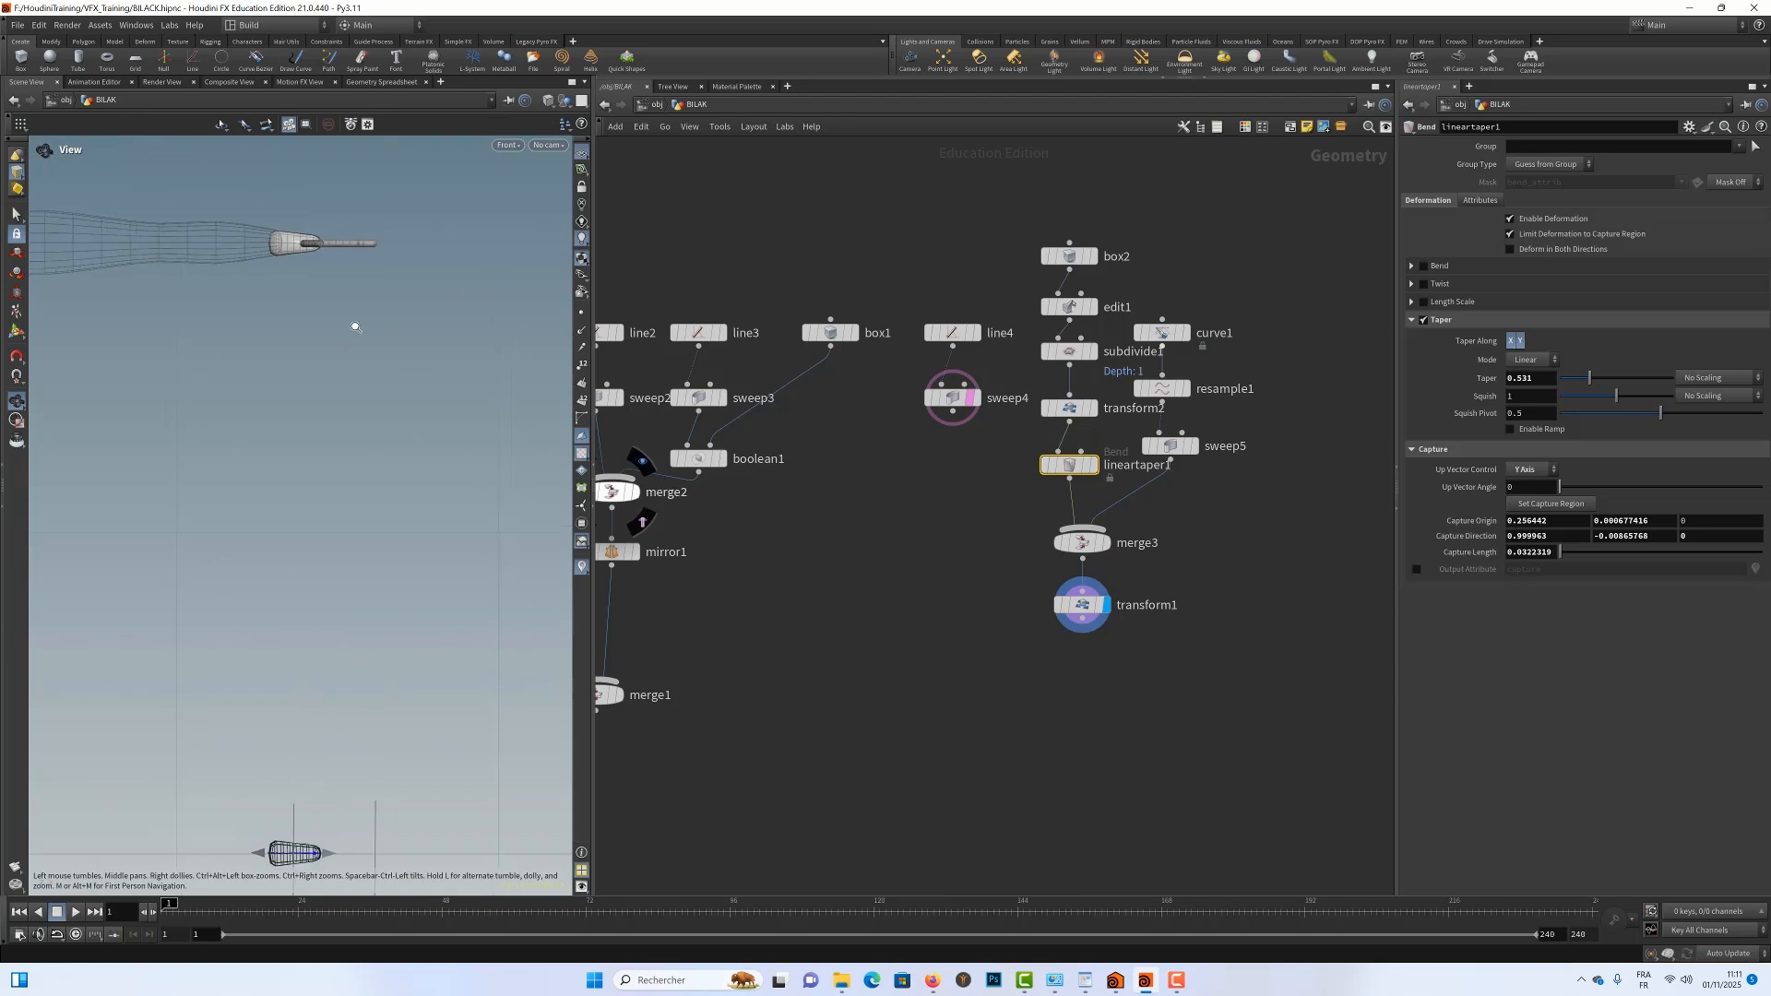
alt+scroll(349, 305, down, 2)
key(Return)
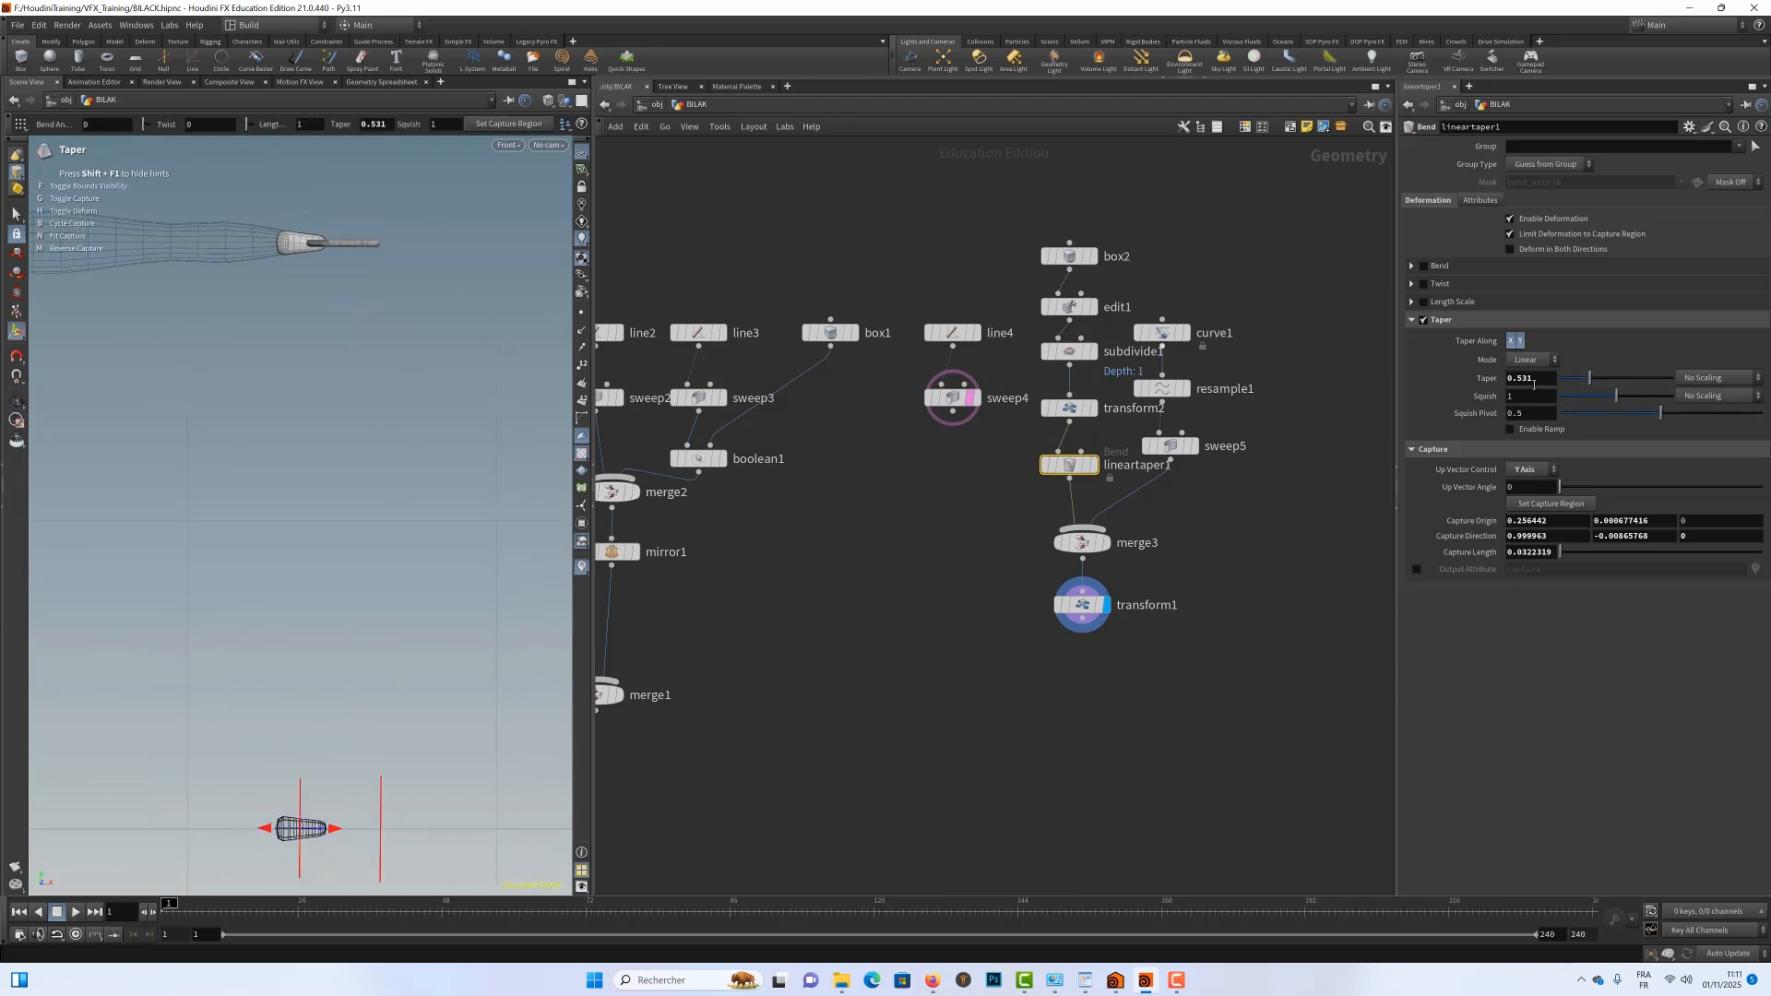
Strengthen lineartaper1's taper to 0.424 and check the palm's shape in the four-view layout
drag(1590, 382, 1588, 382)
key(Escape)
key(space+b)
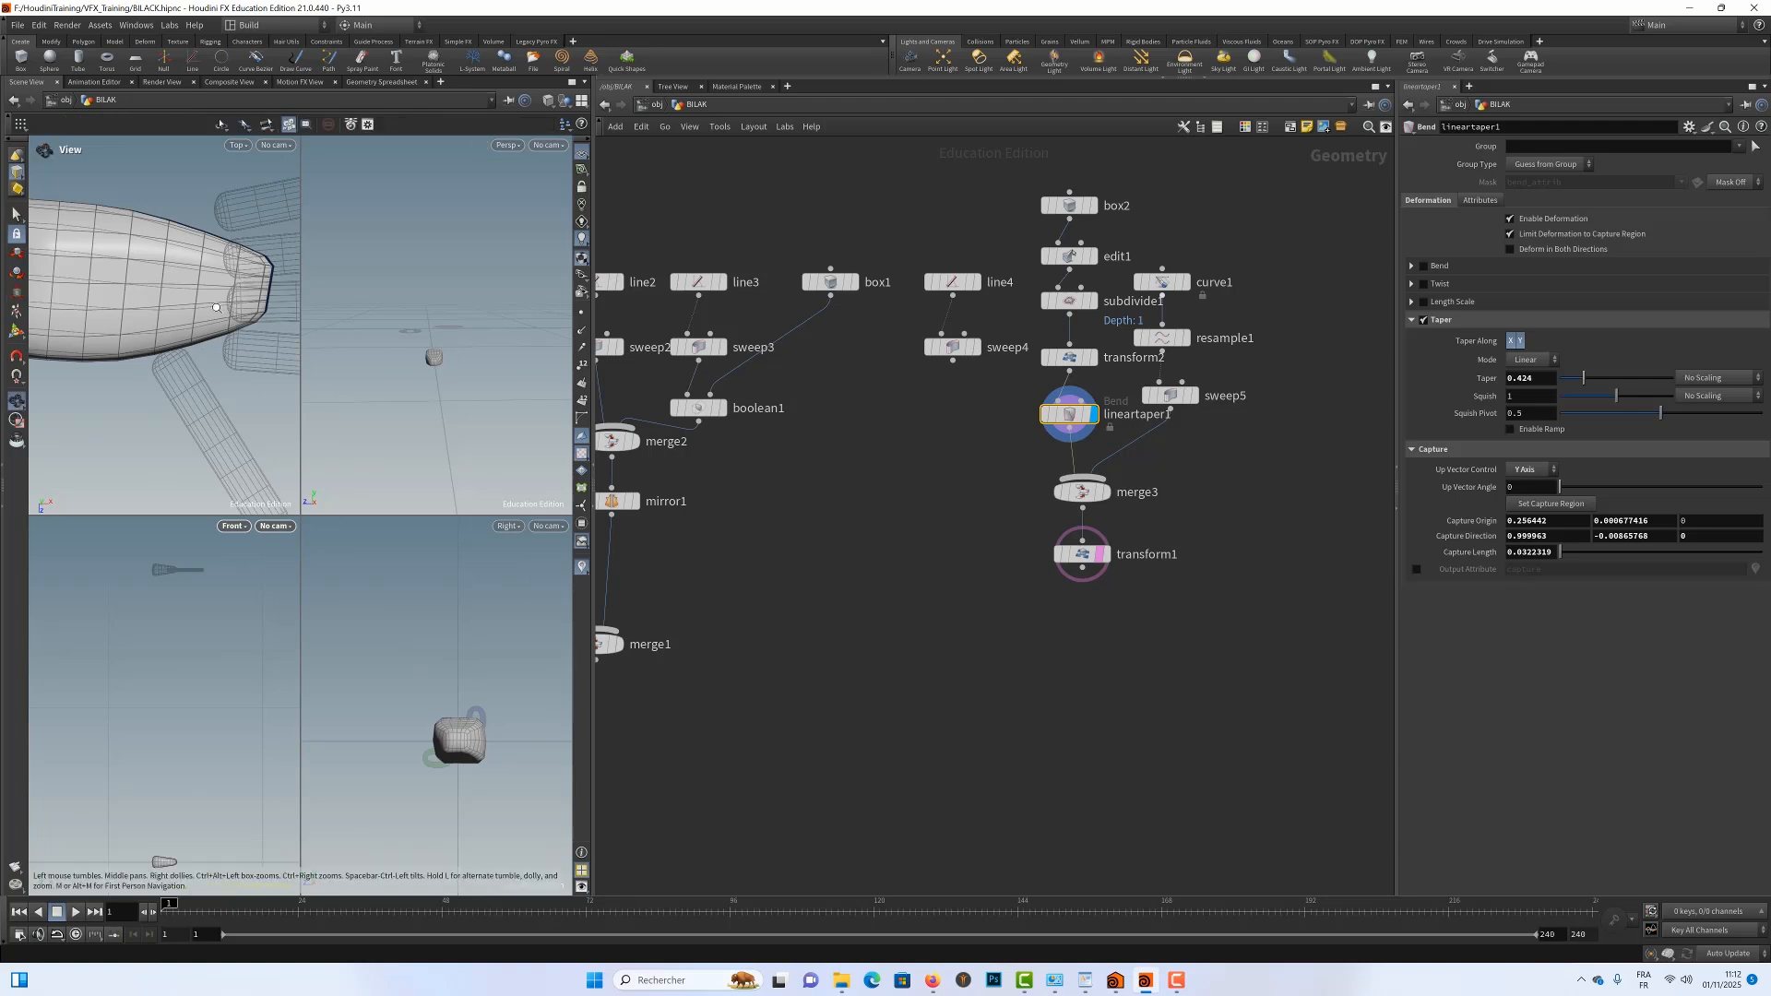
scroll(224, 238, down, 3)
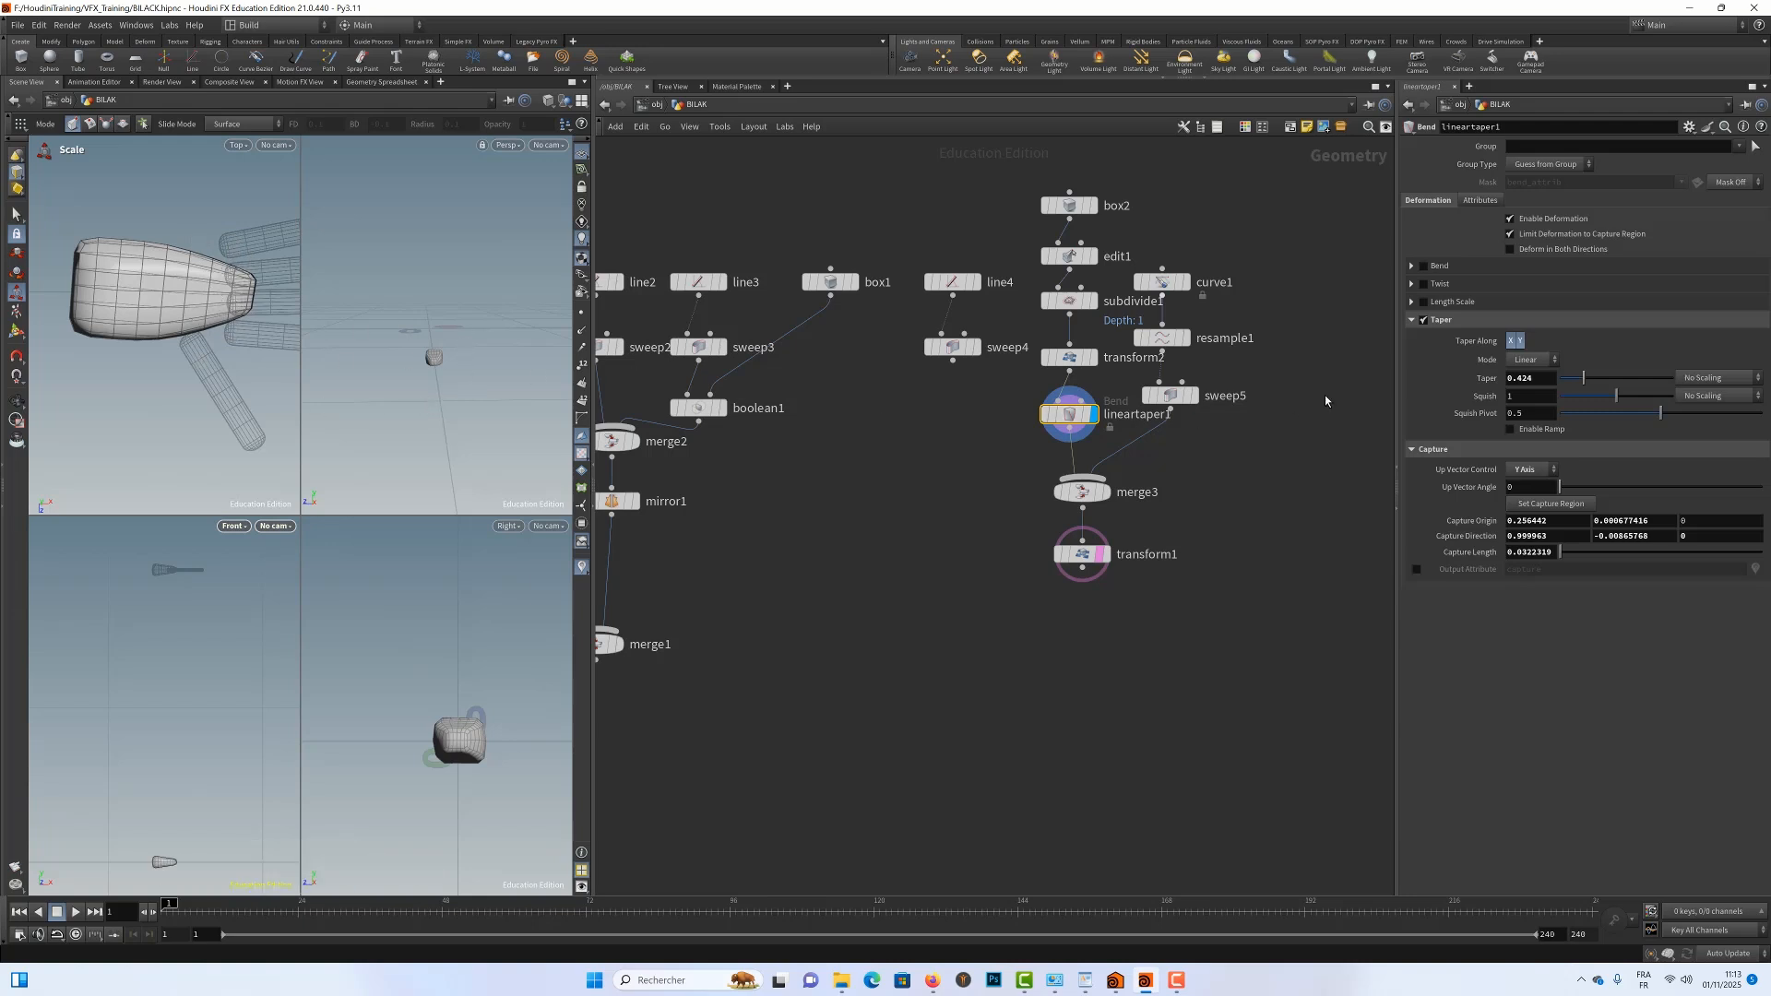
Compare tapering along X and along Y, and restrict lineartaper1 to the Y direction only
click(1520, 343)
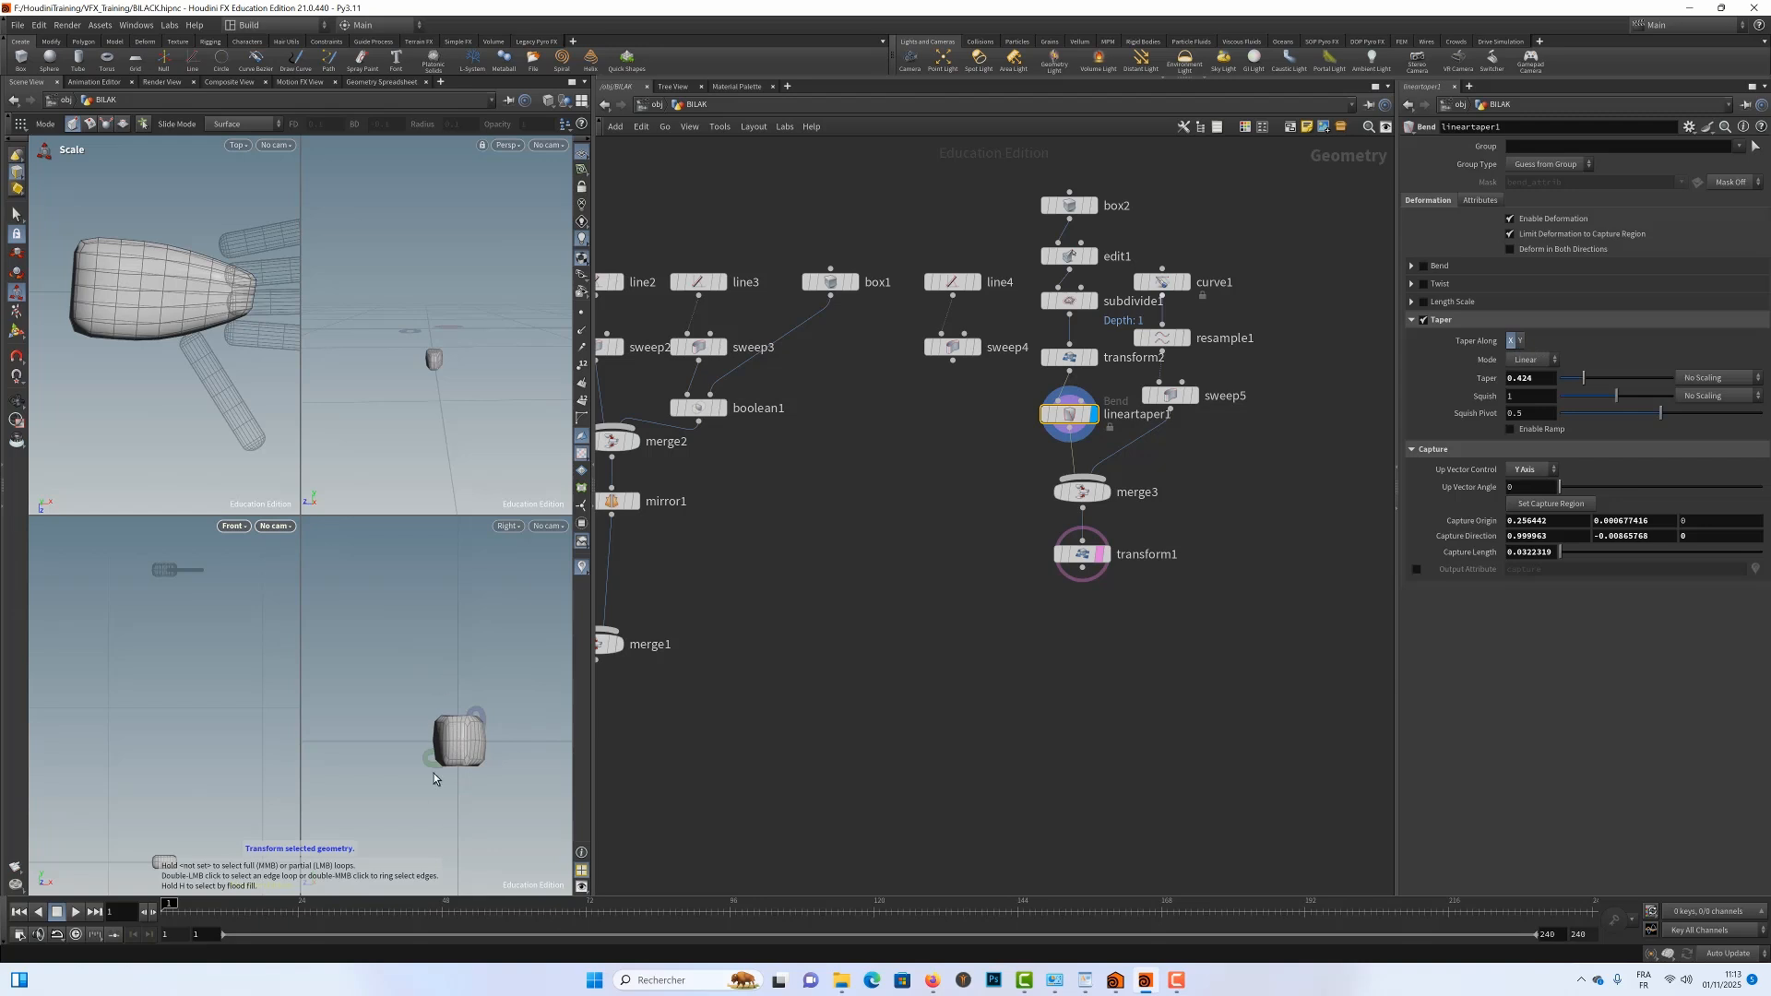
click(1522, 342)
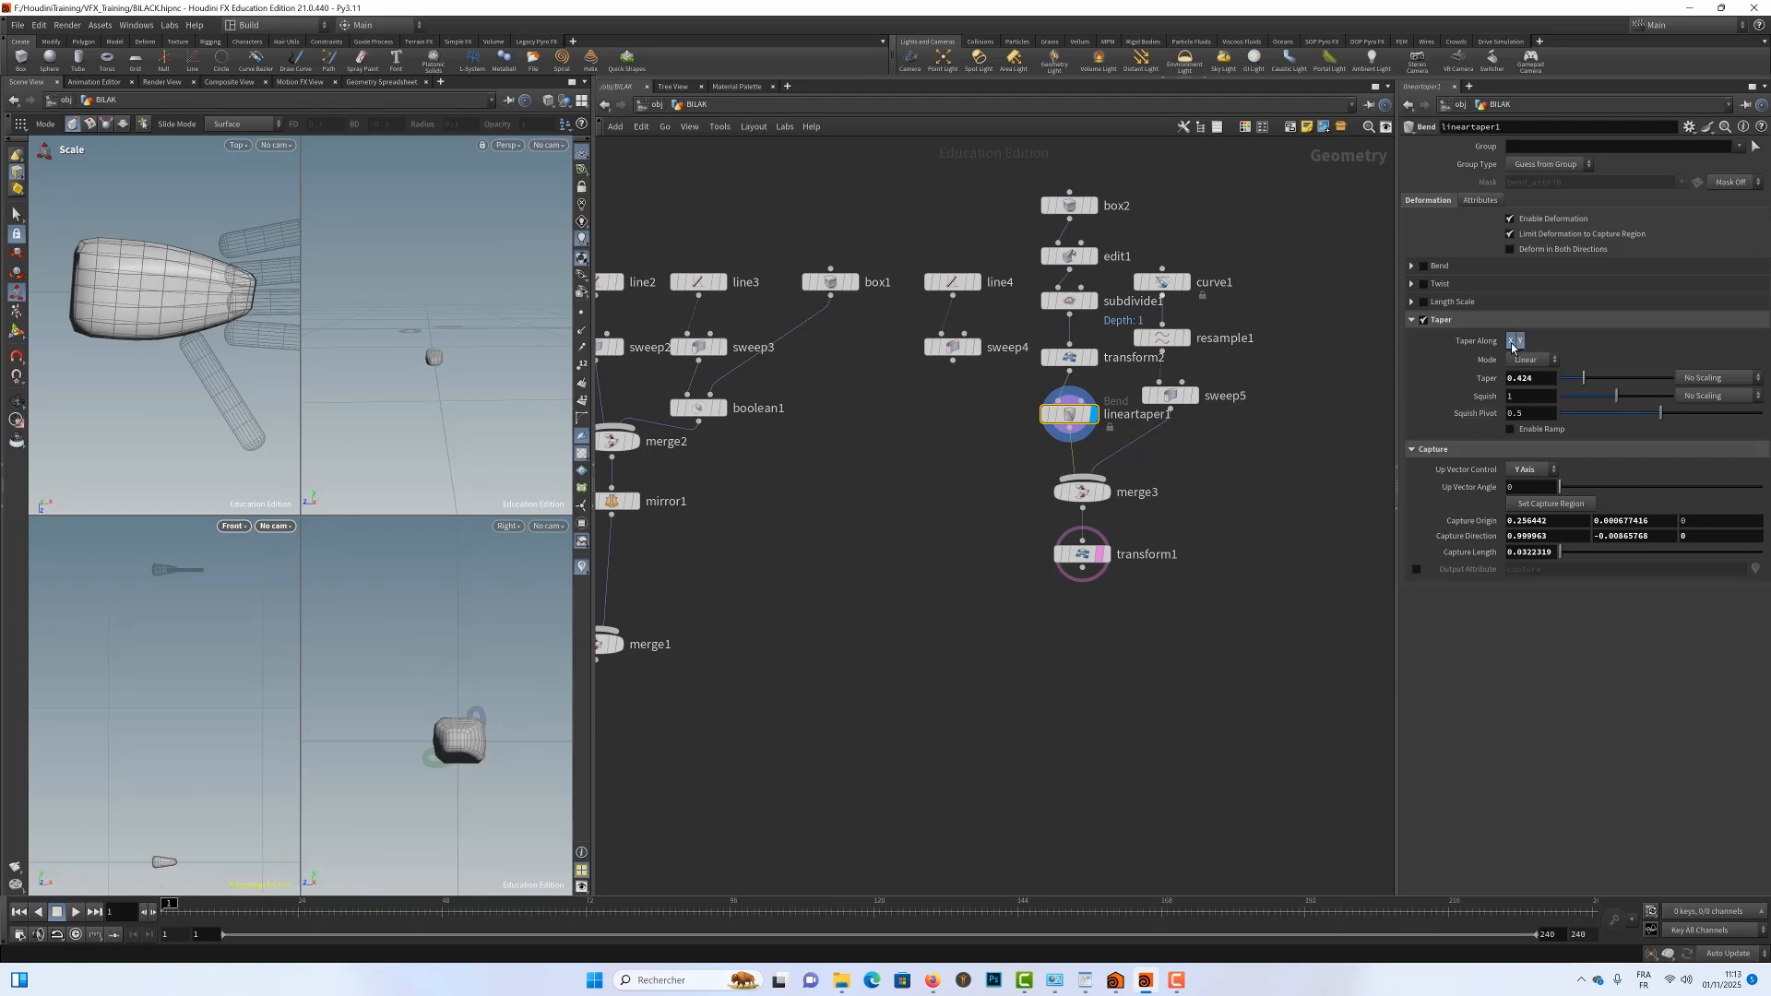
click(1512, 346)
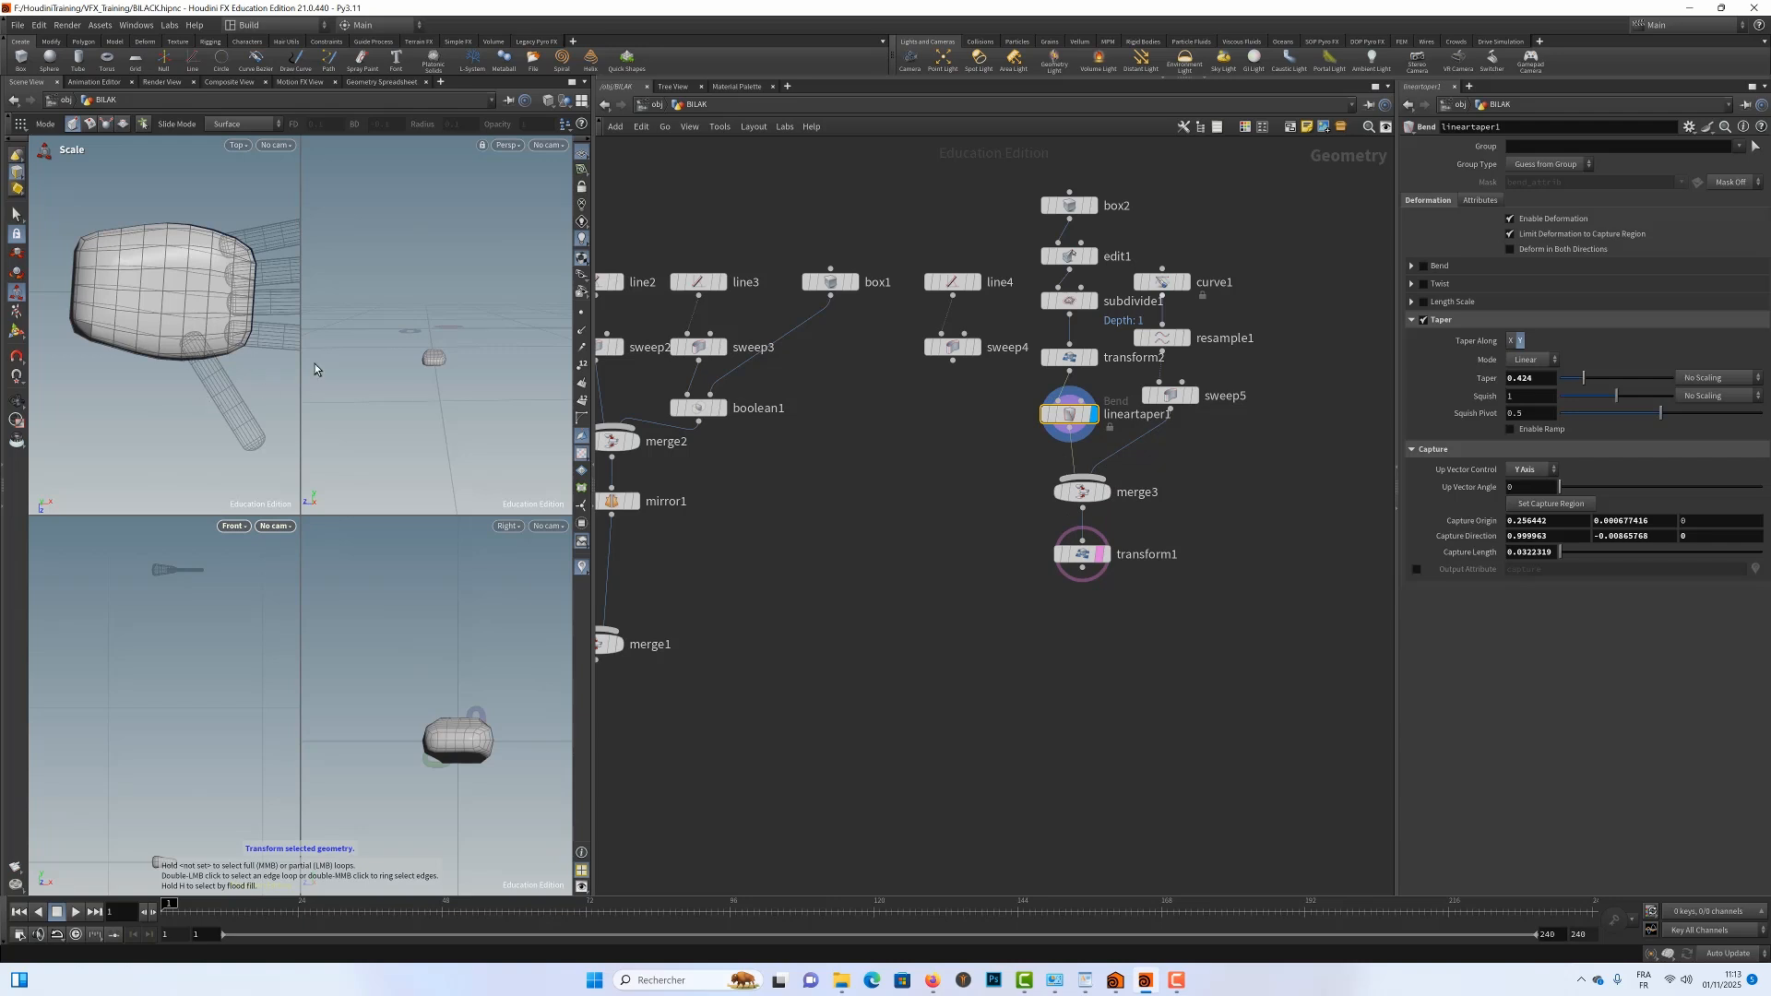
key(Escape)
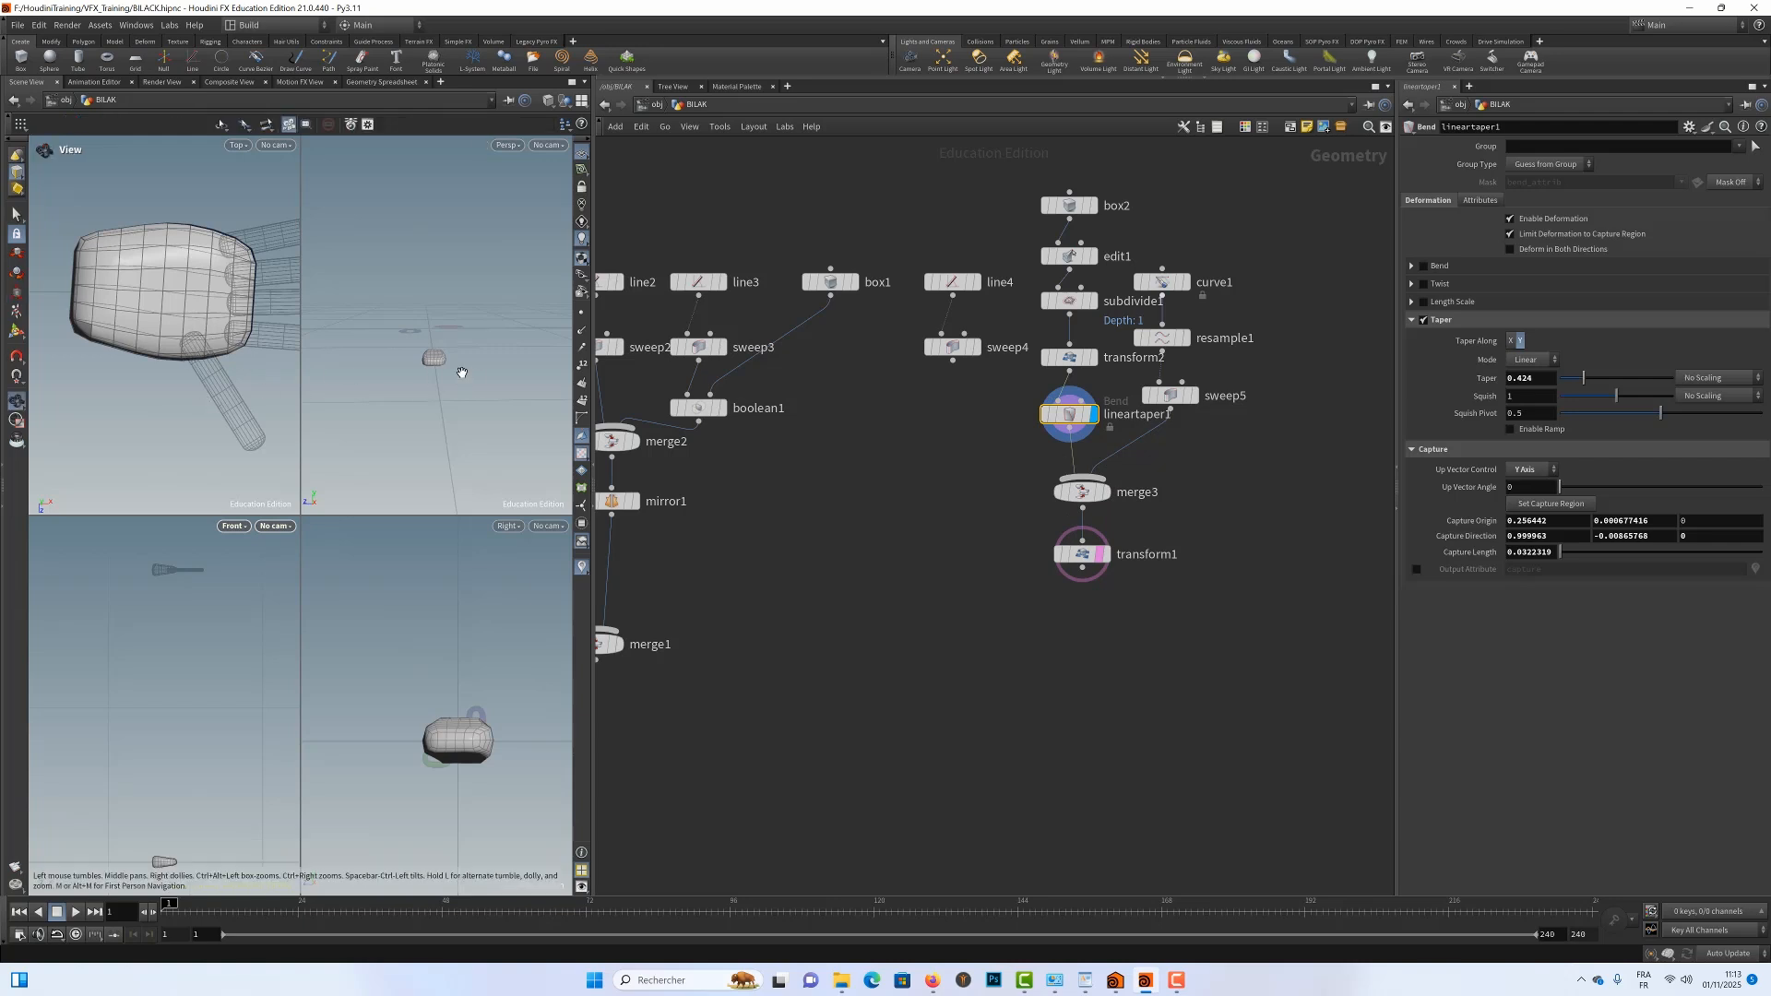
Display transform1 in the full-size perspective view and examine the tapered hand
key(space+b)
scroll(367, 518, up, 5)
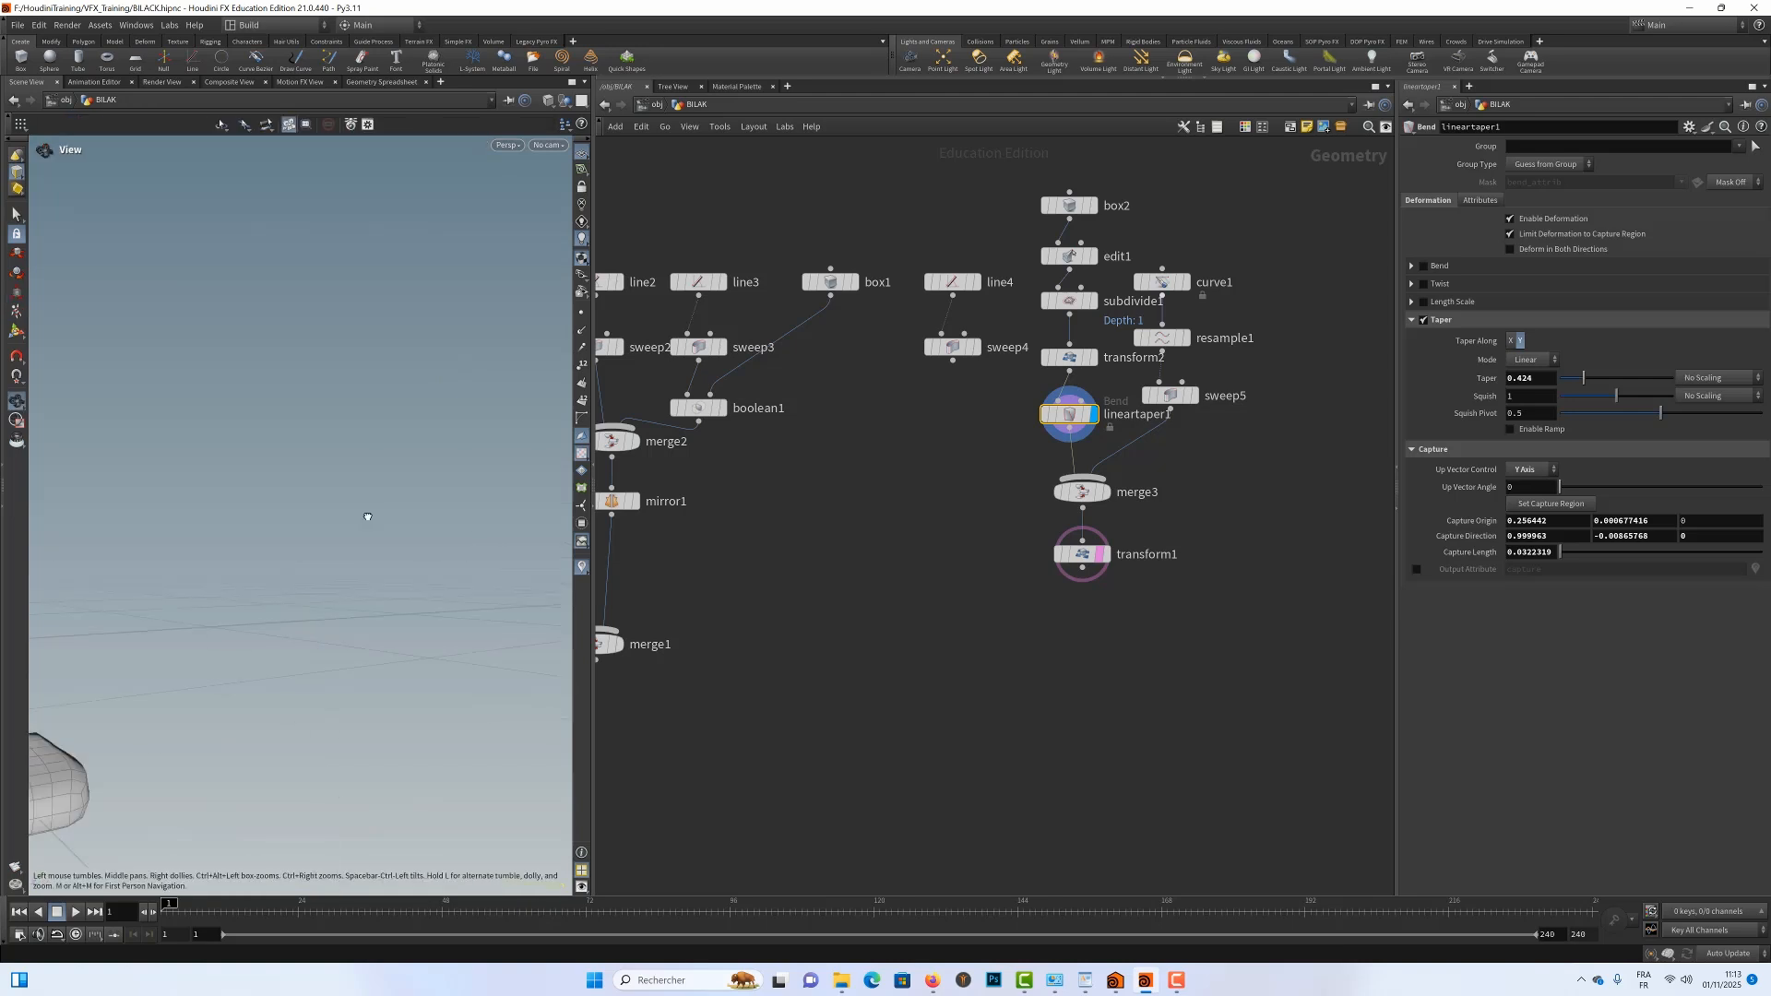
right_drag(367, 518, 177, 515)
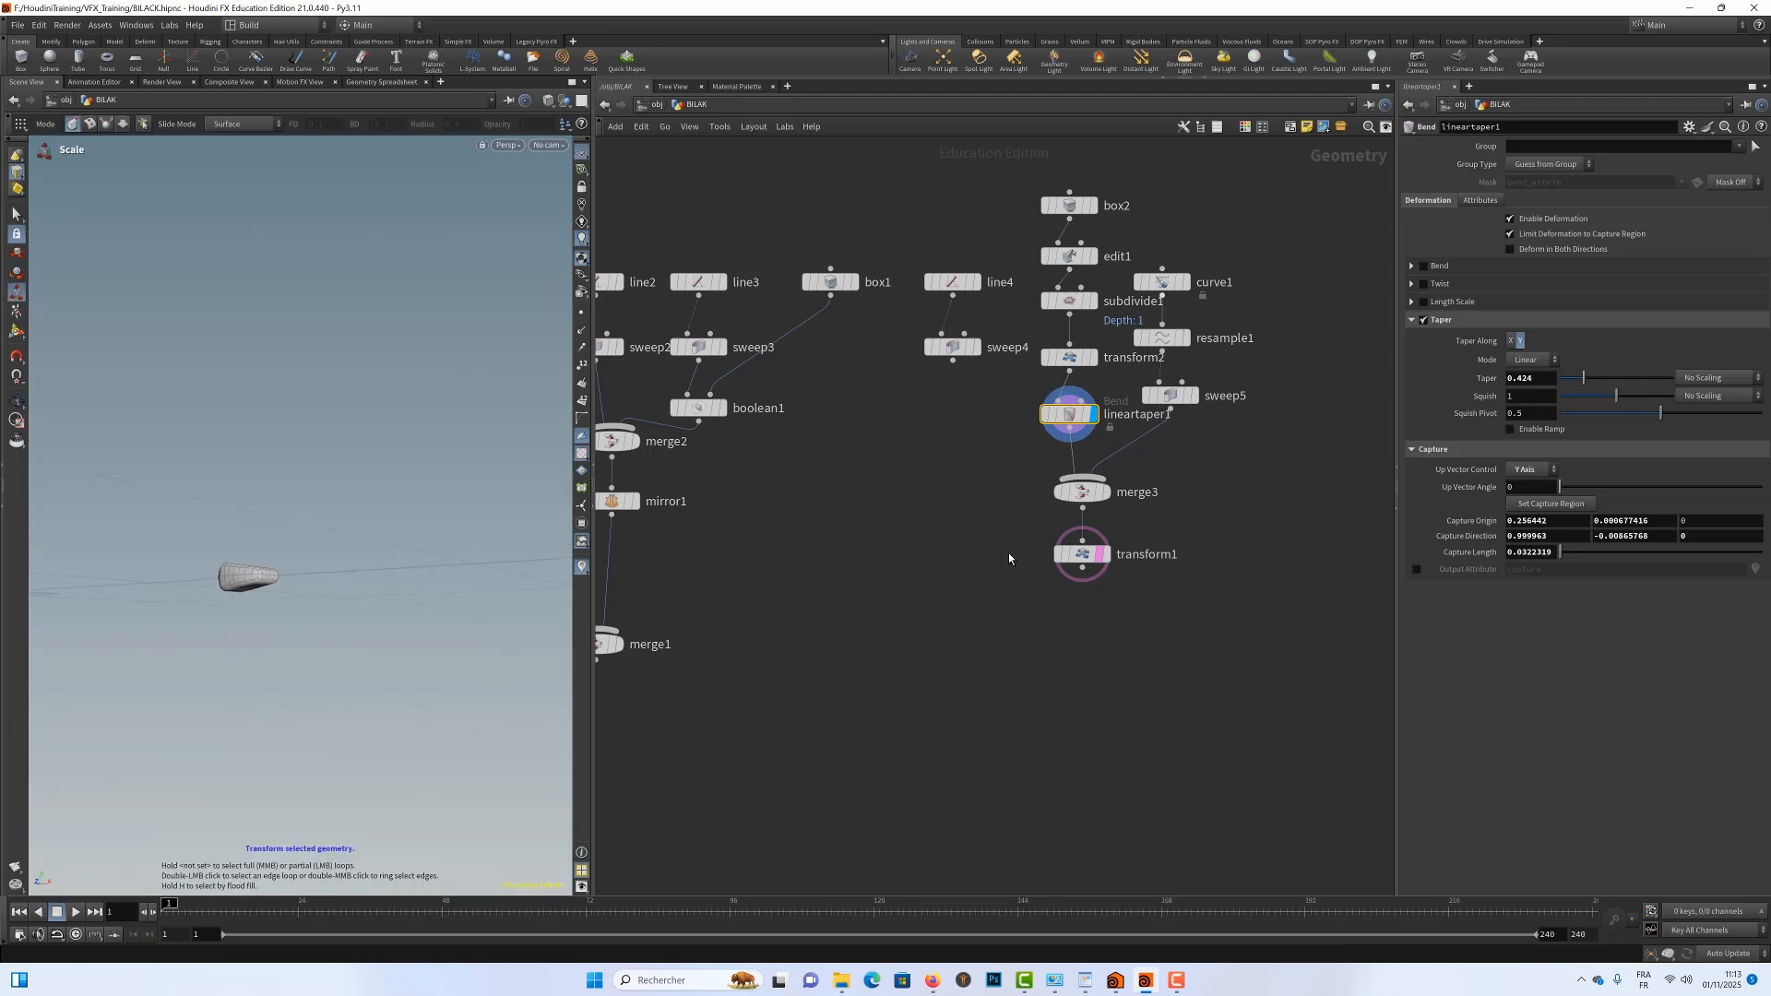
click(1106, 556)
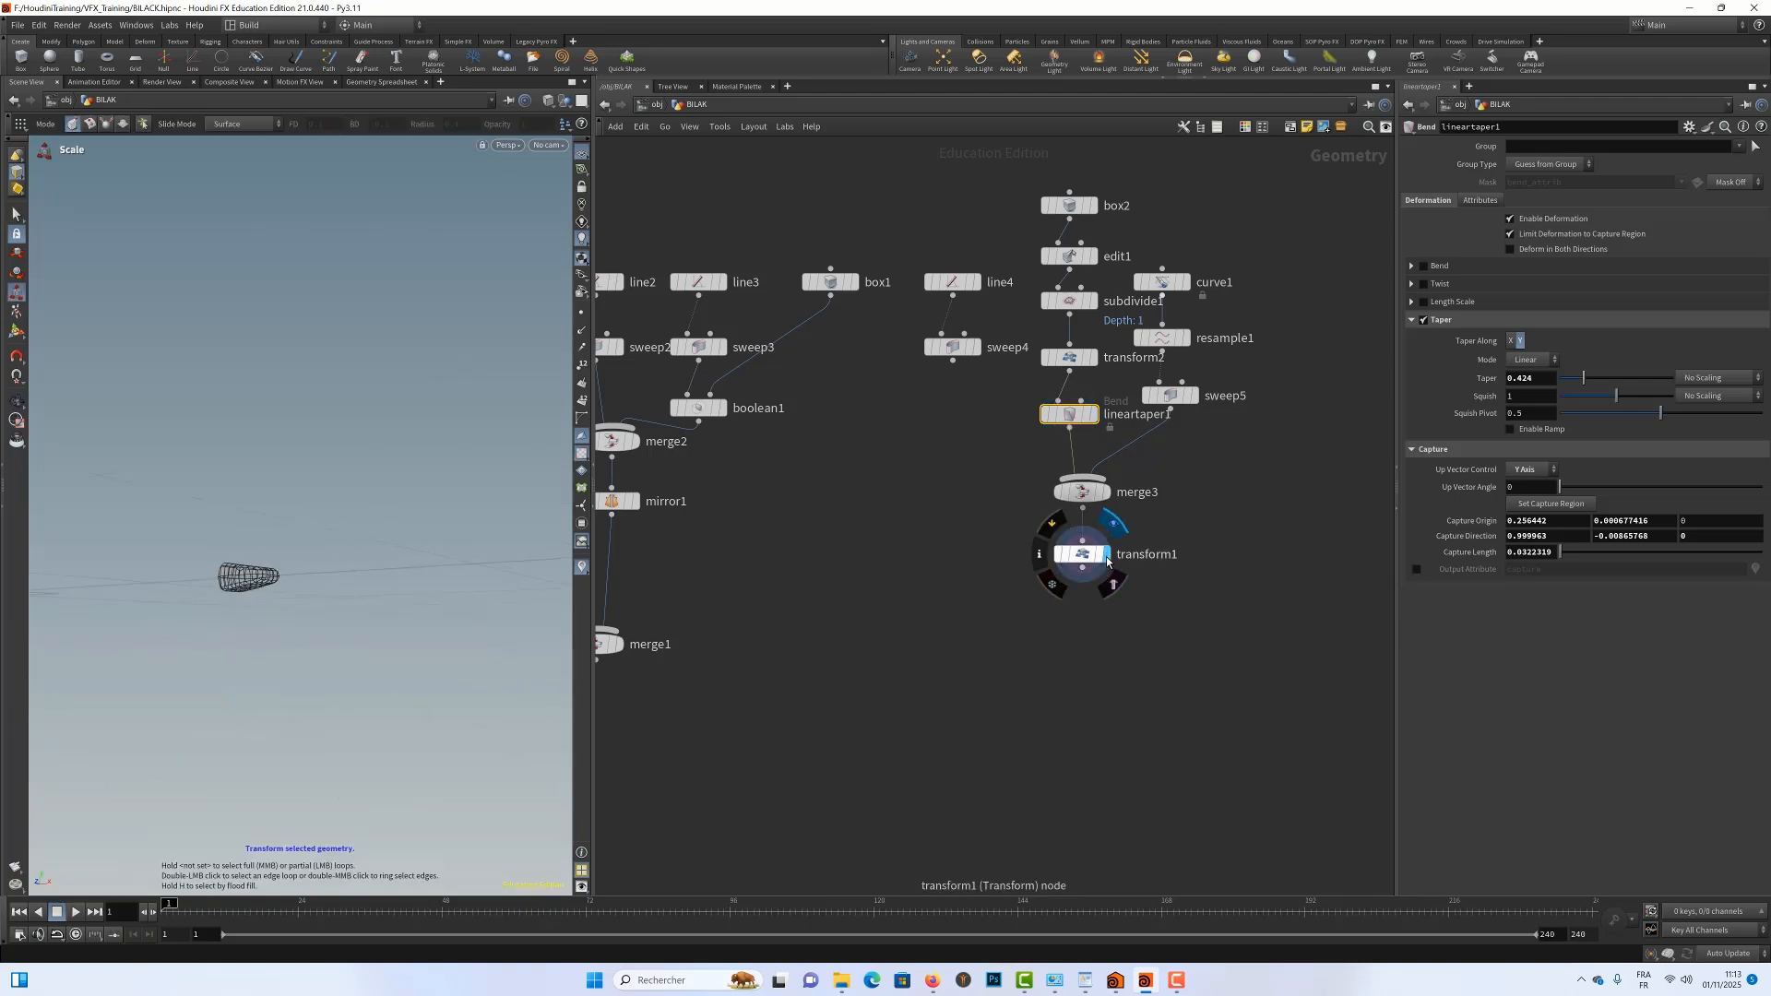
right_drag(407, 434, 340, 364)
middle_drag(339, 363, 308, 525)
drag(308, 526, 399, 399)
key(e)
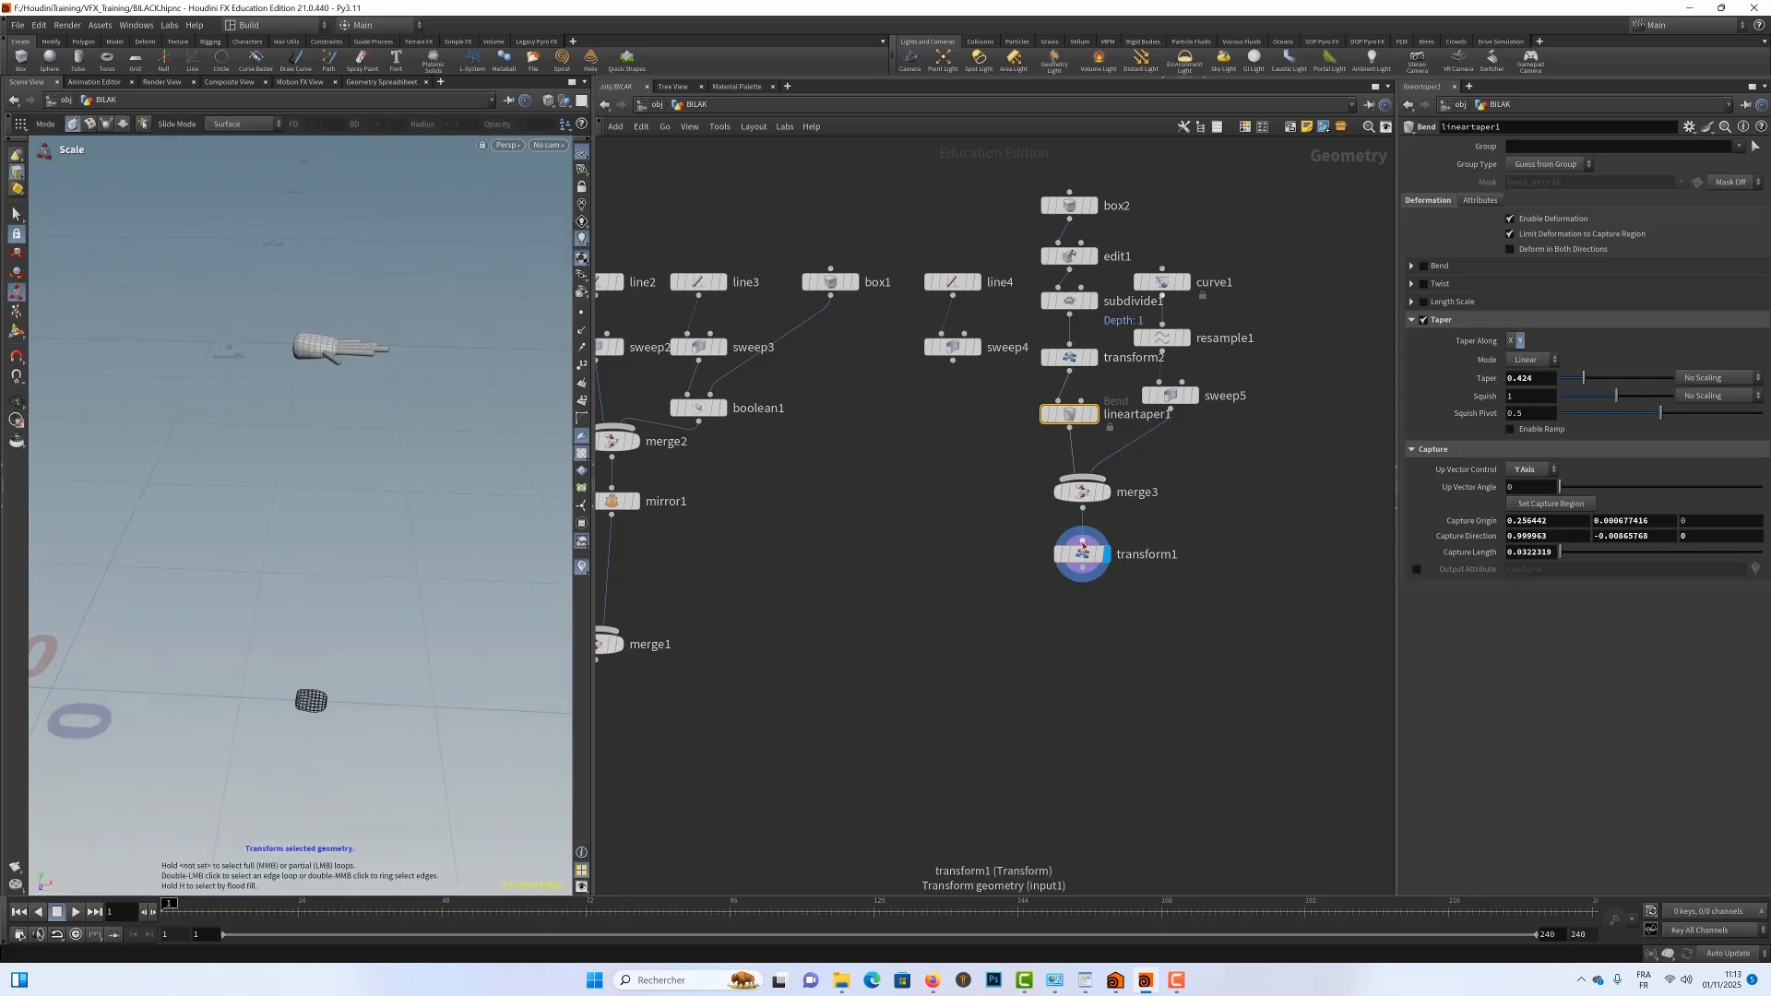
mouse_move(1083, 559)
mouse_down()
mouse_move(1022, 562)
mouse_move(1083, 553)
mouse_up()
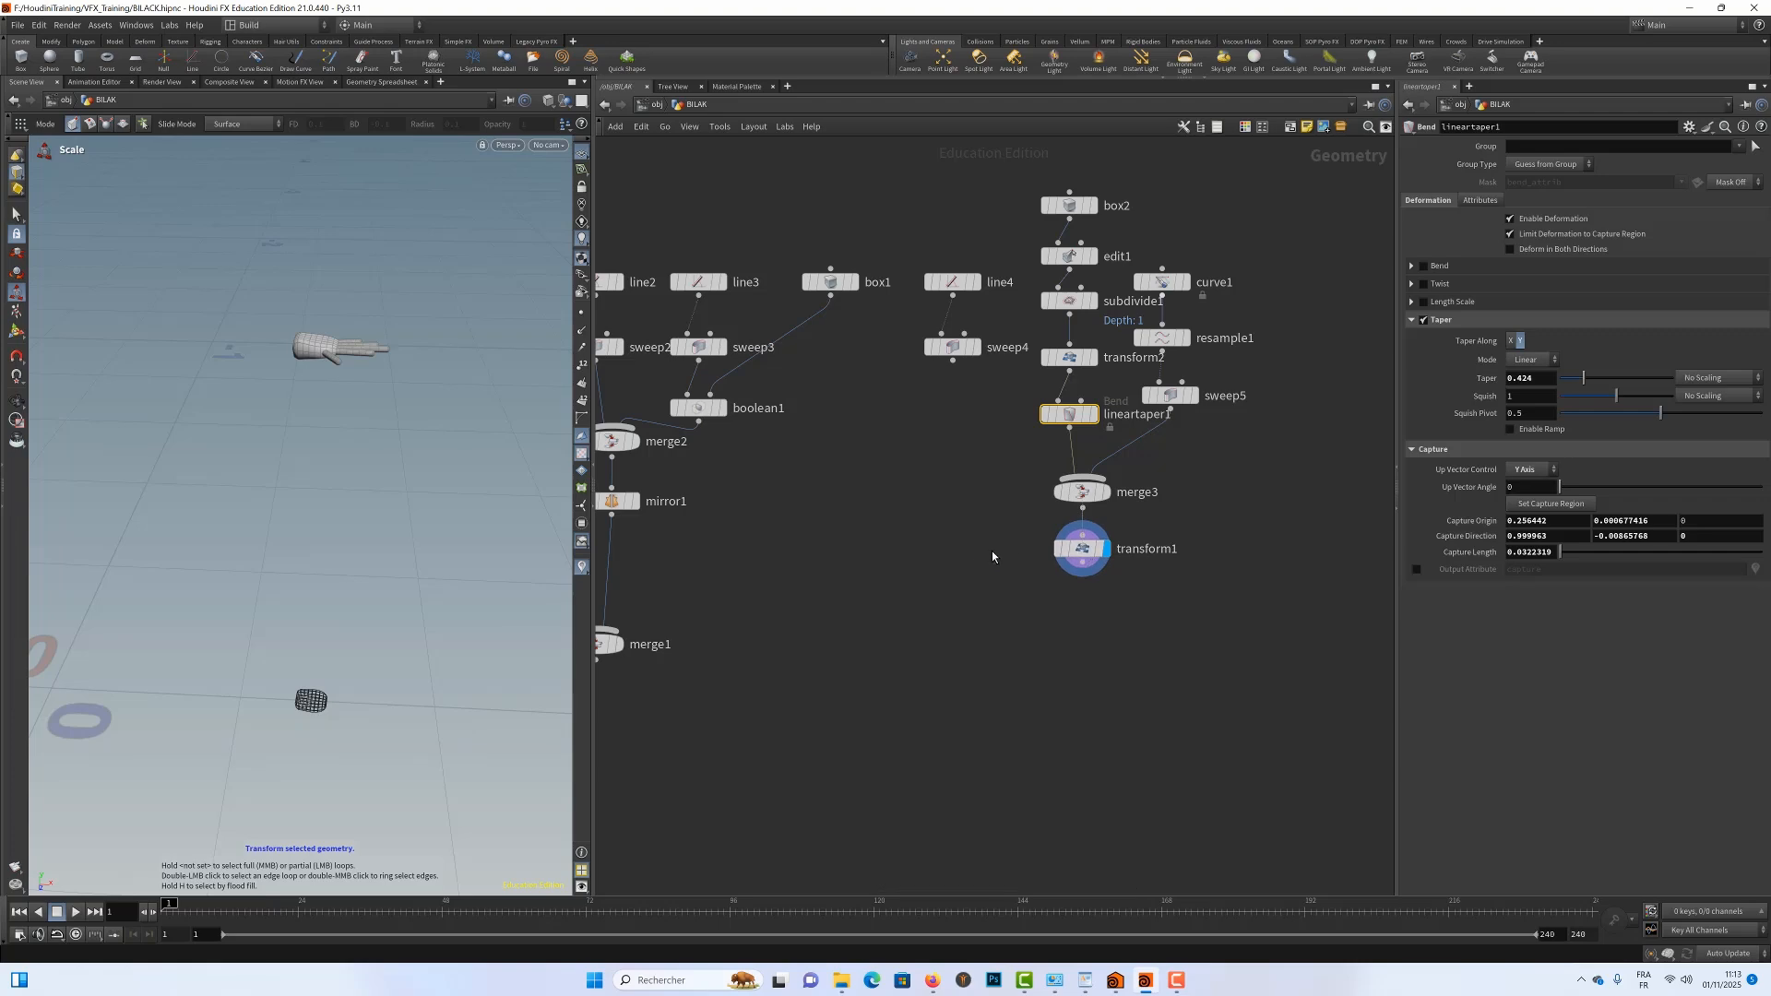
Add a Merge node below transform1 and connect sweep4 and transform1 to its input
key(Tab)
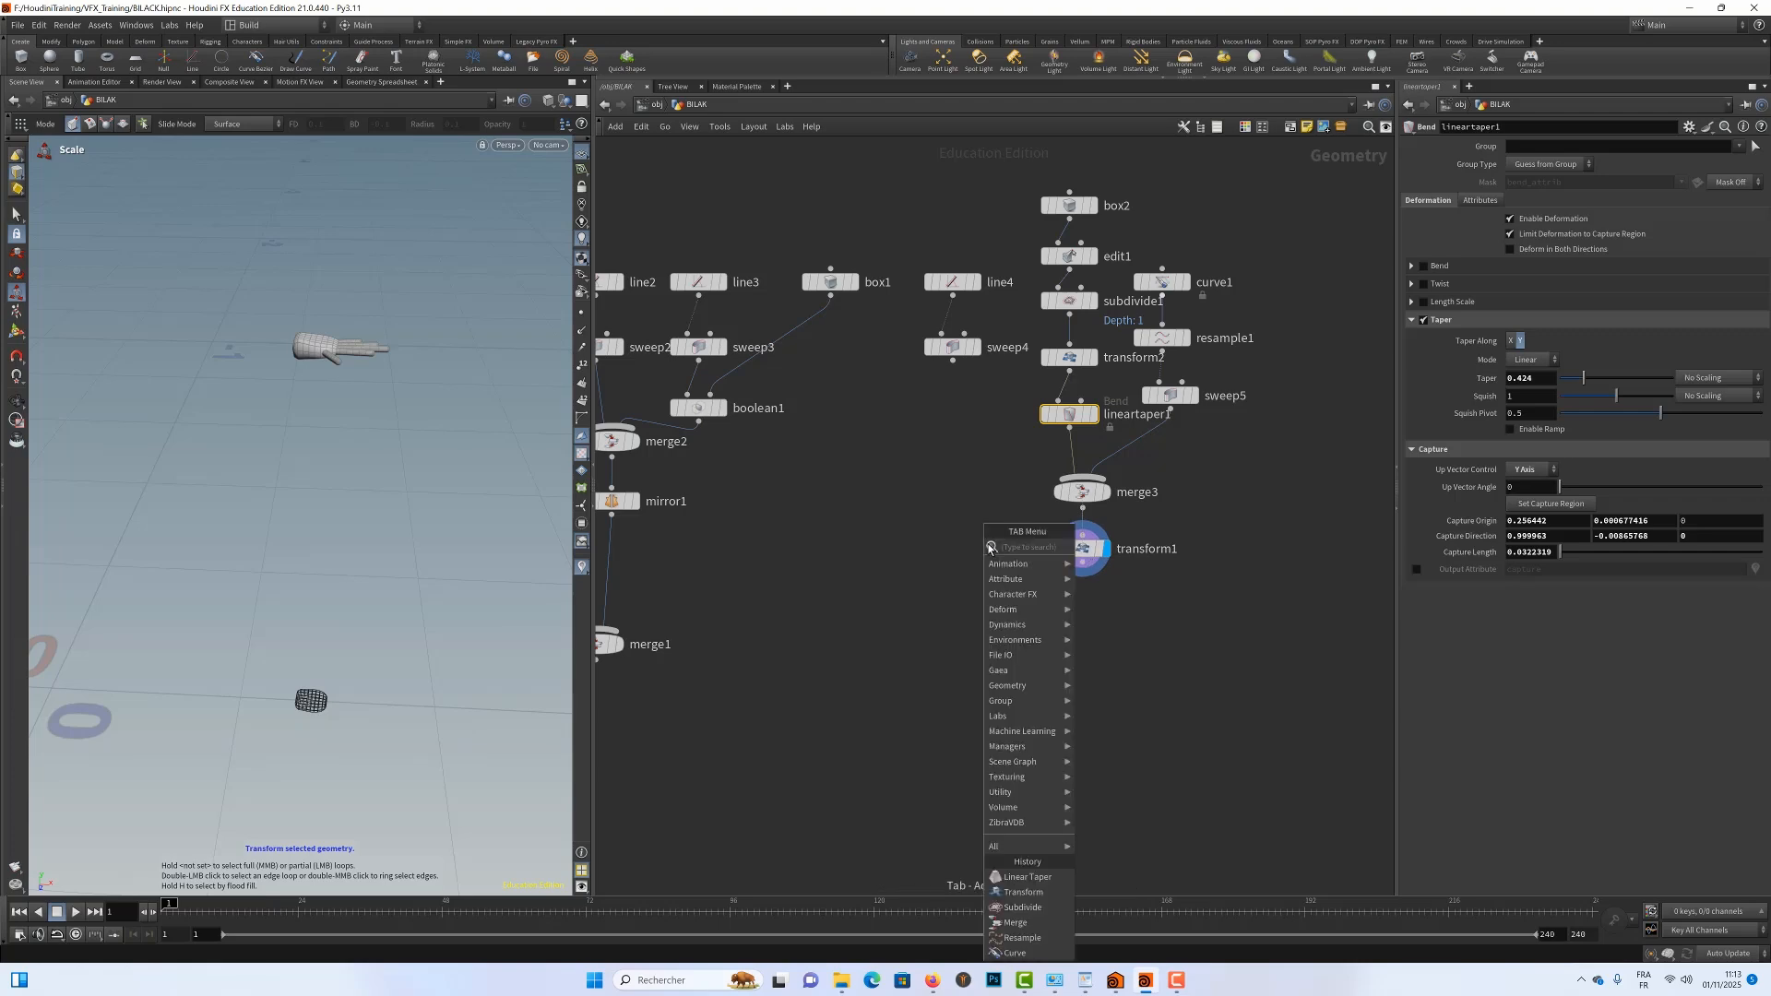
text(mer)
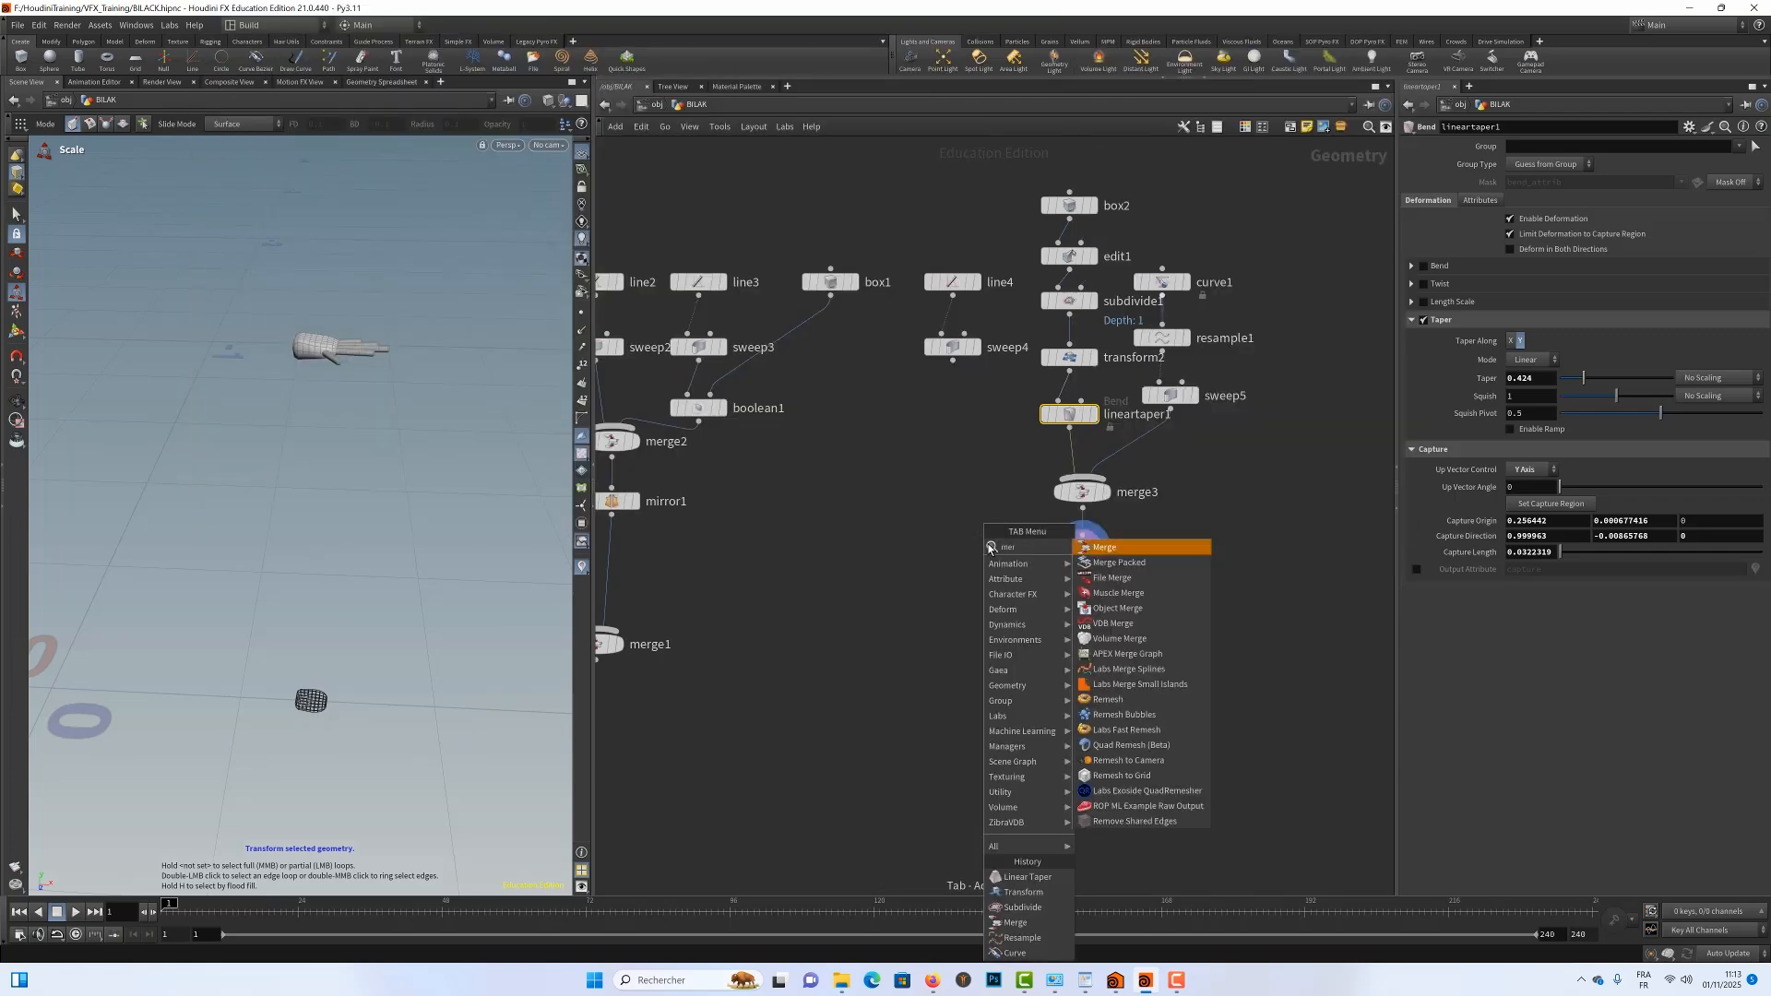
key(Return)
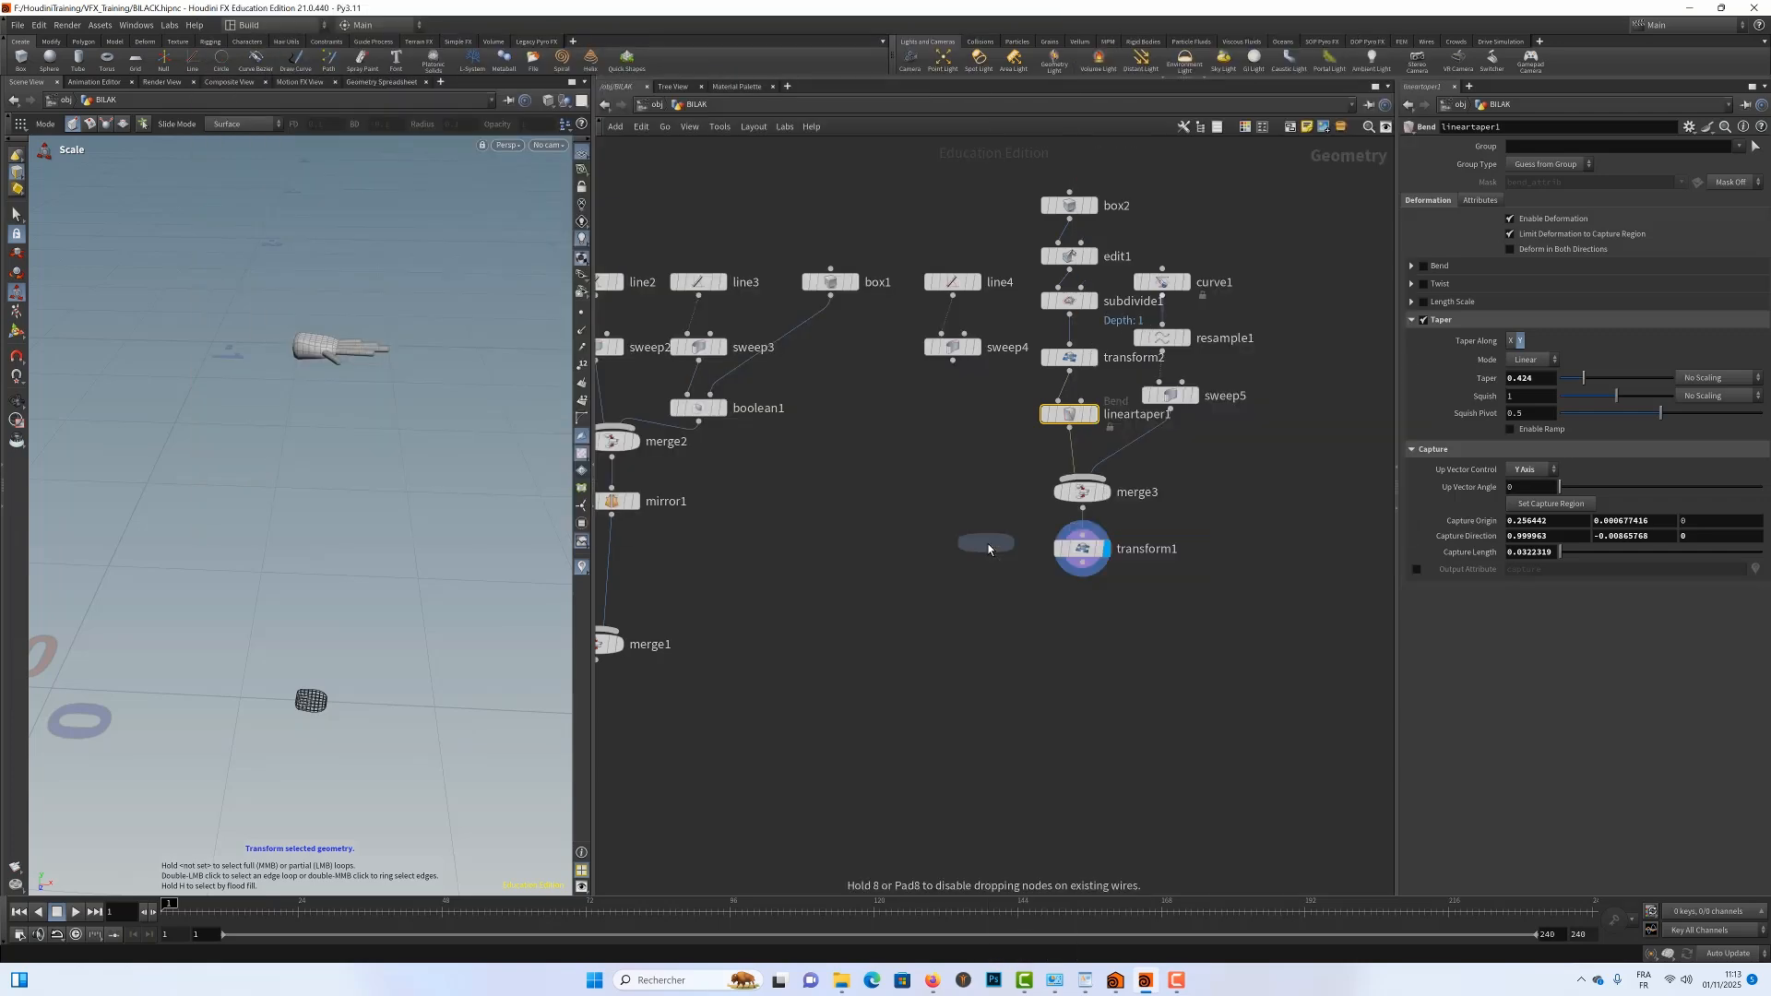
click(992, 624)
click(953, 361)
click(990, 604)
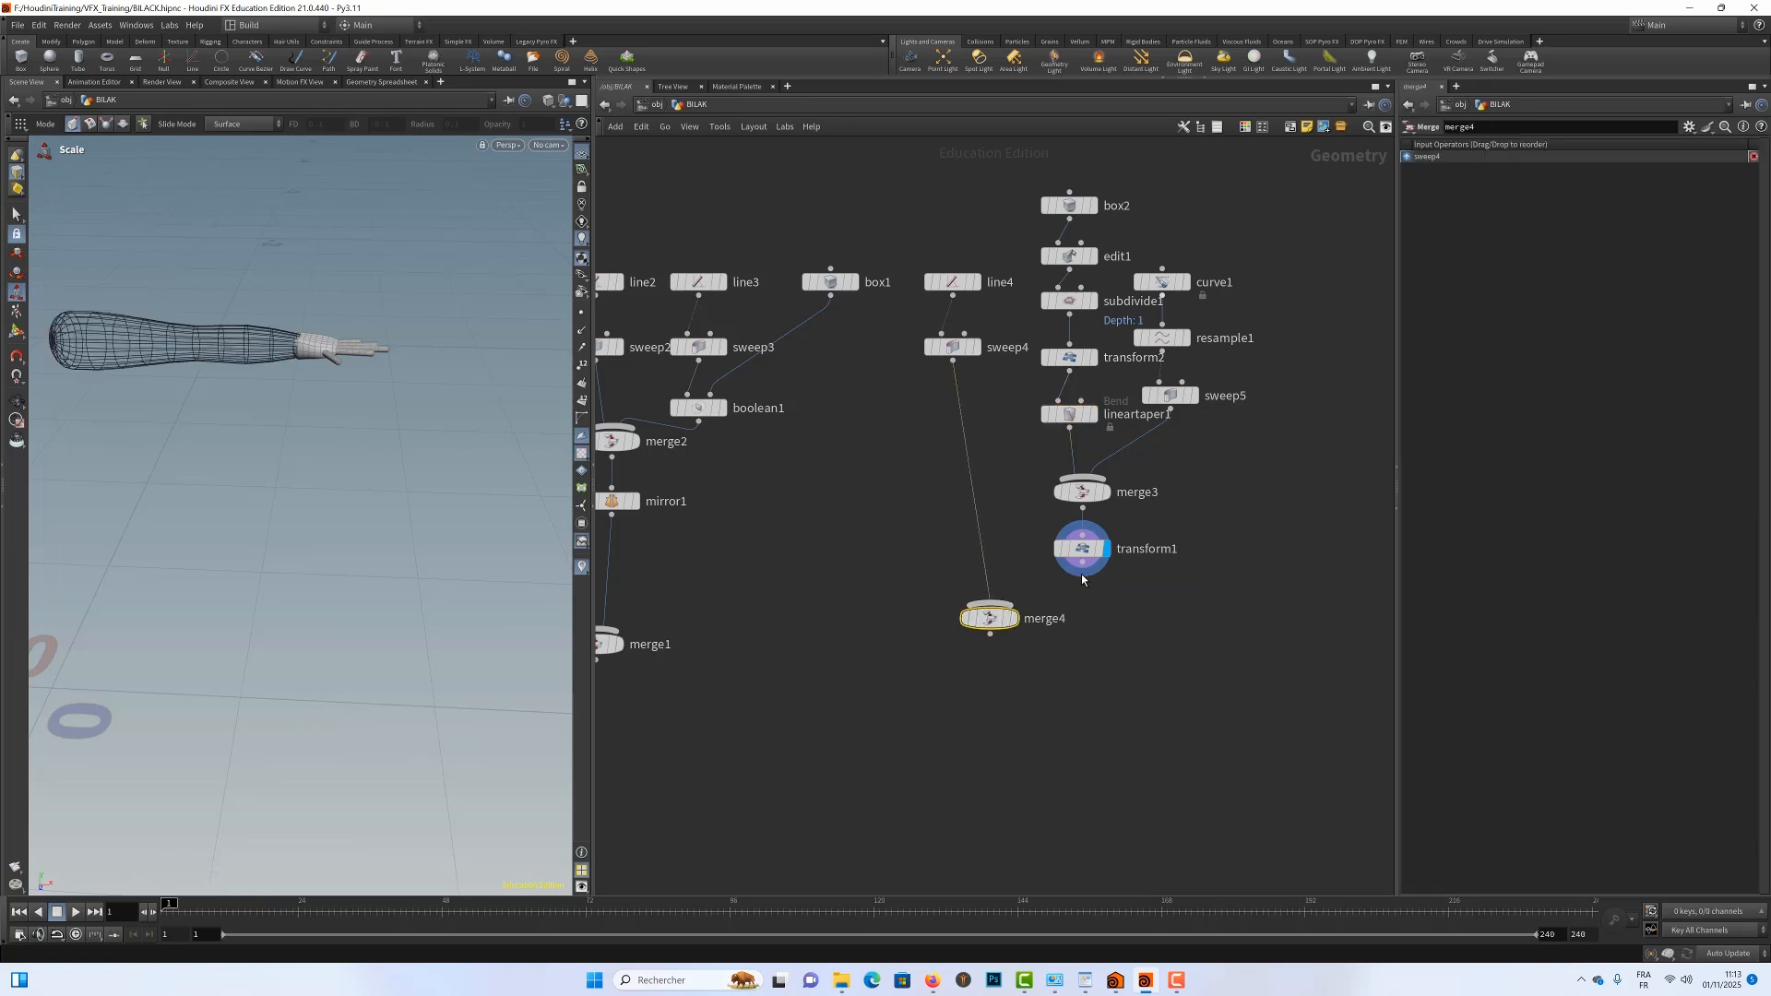
click(1082, 577)
click(998, 606)
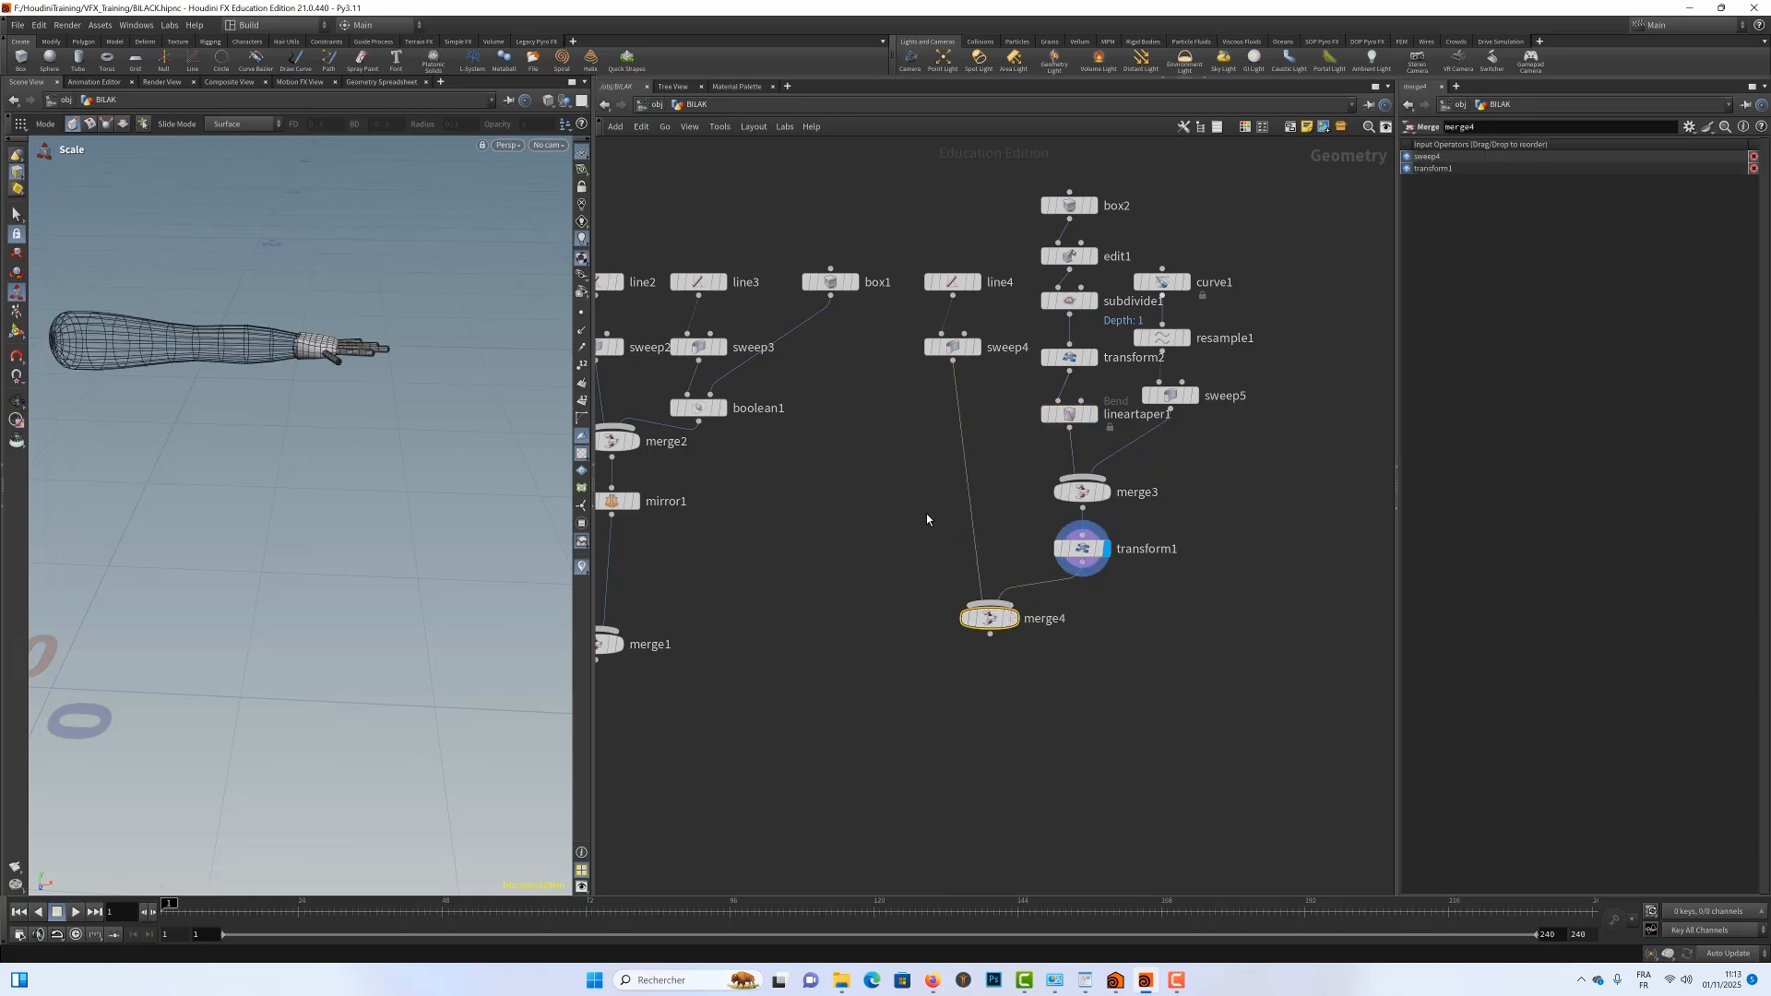
Display merge4 and inspect the joined forearm and hand up close at the wrist
click(1015, 620)
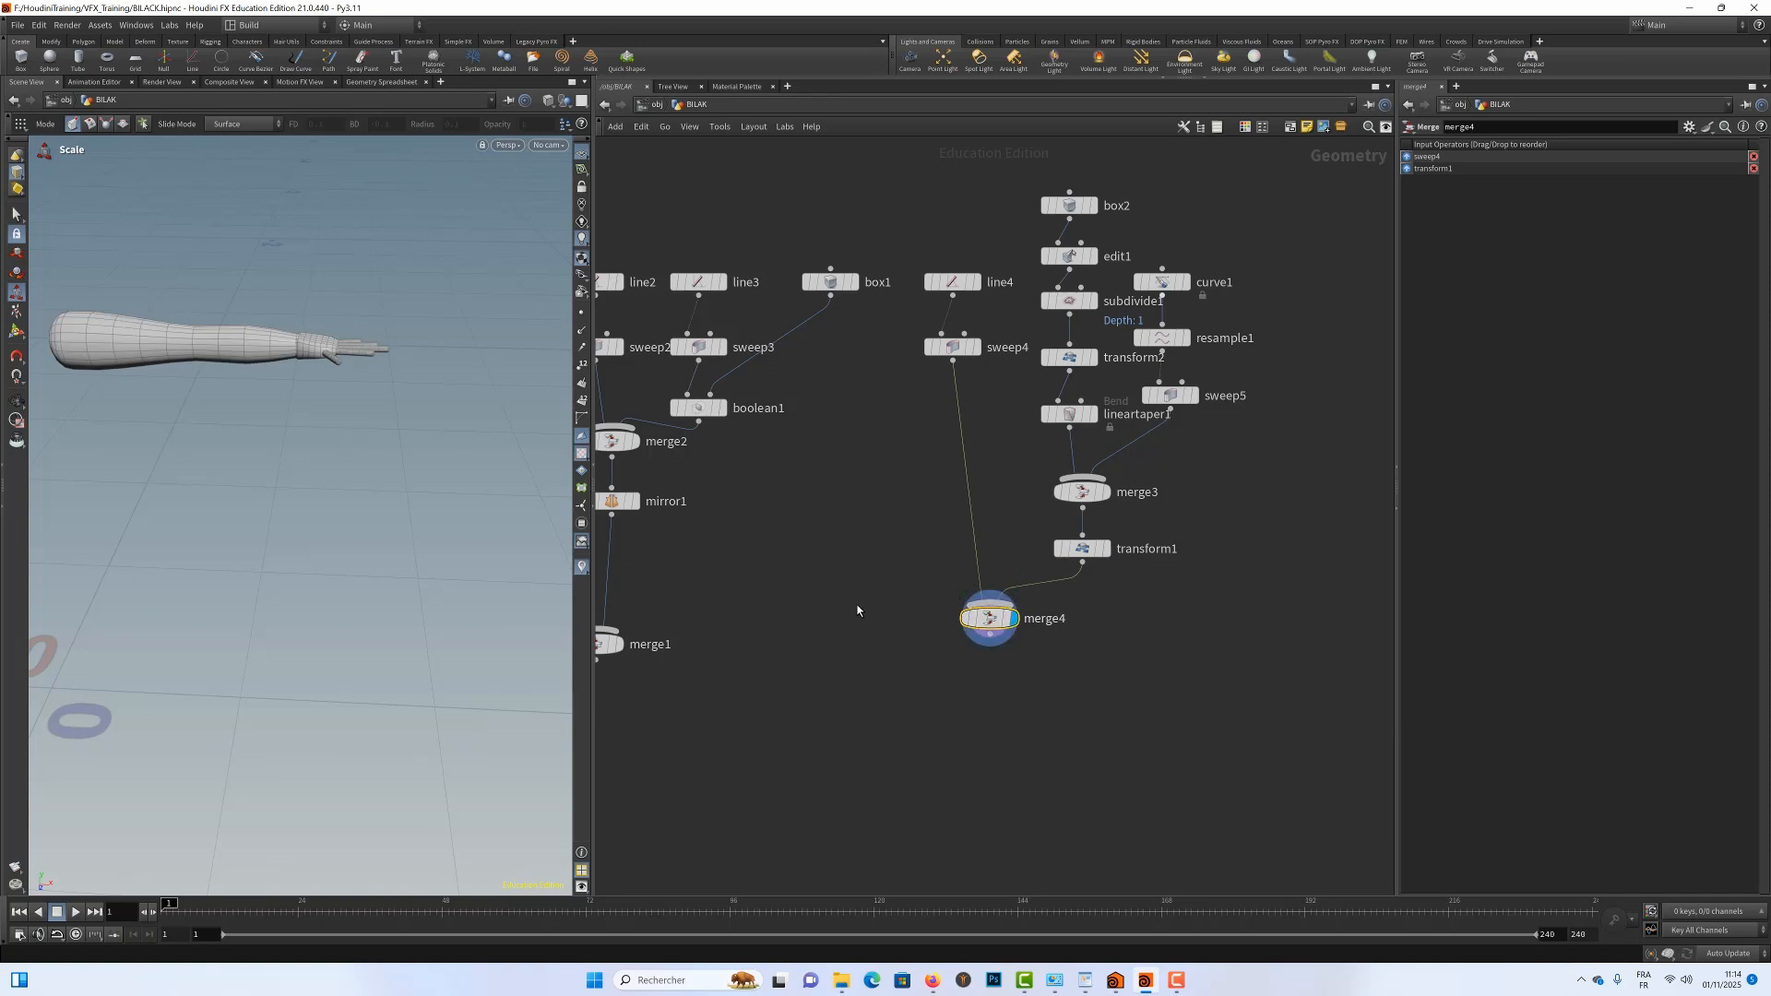
key(Escape)
scroll(513, 383, up, 3)
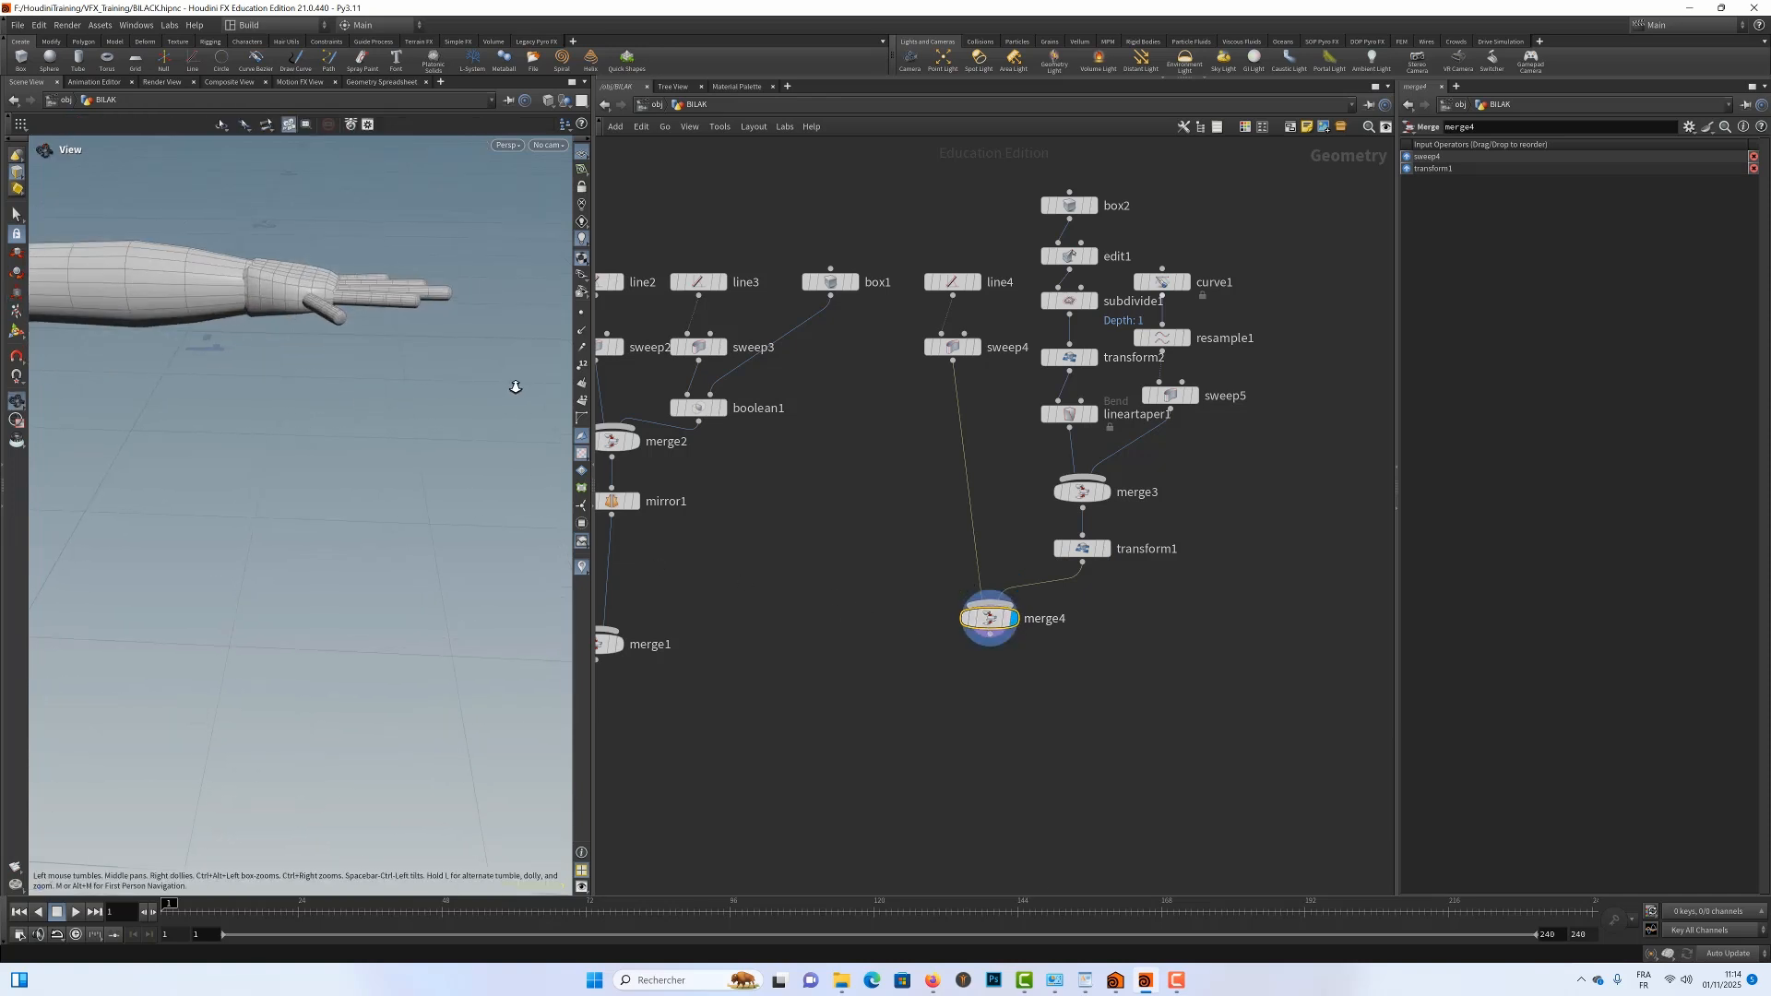
scroll(313, 348, up, 3)
drag(311, 351, 305, 474)
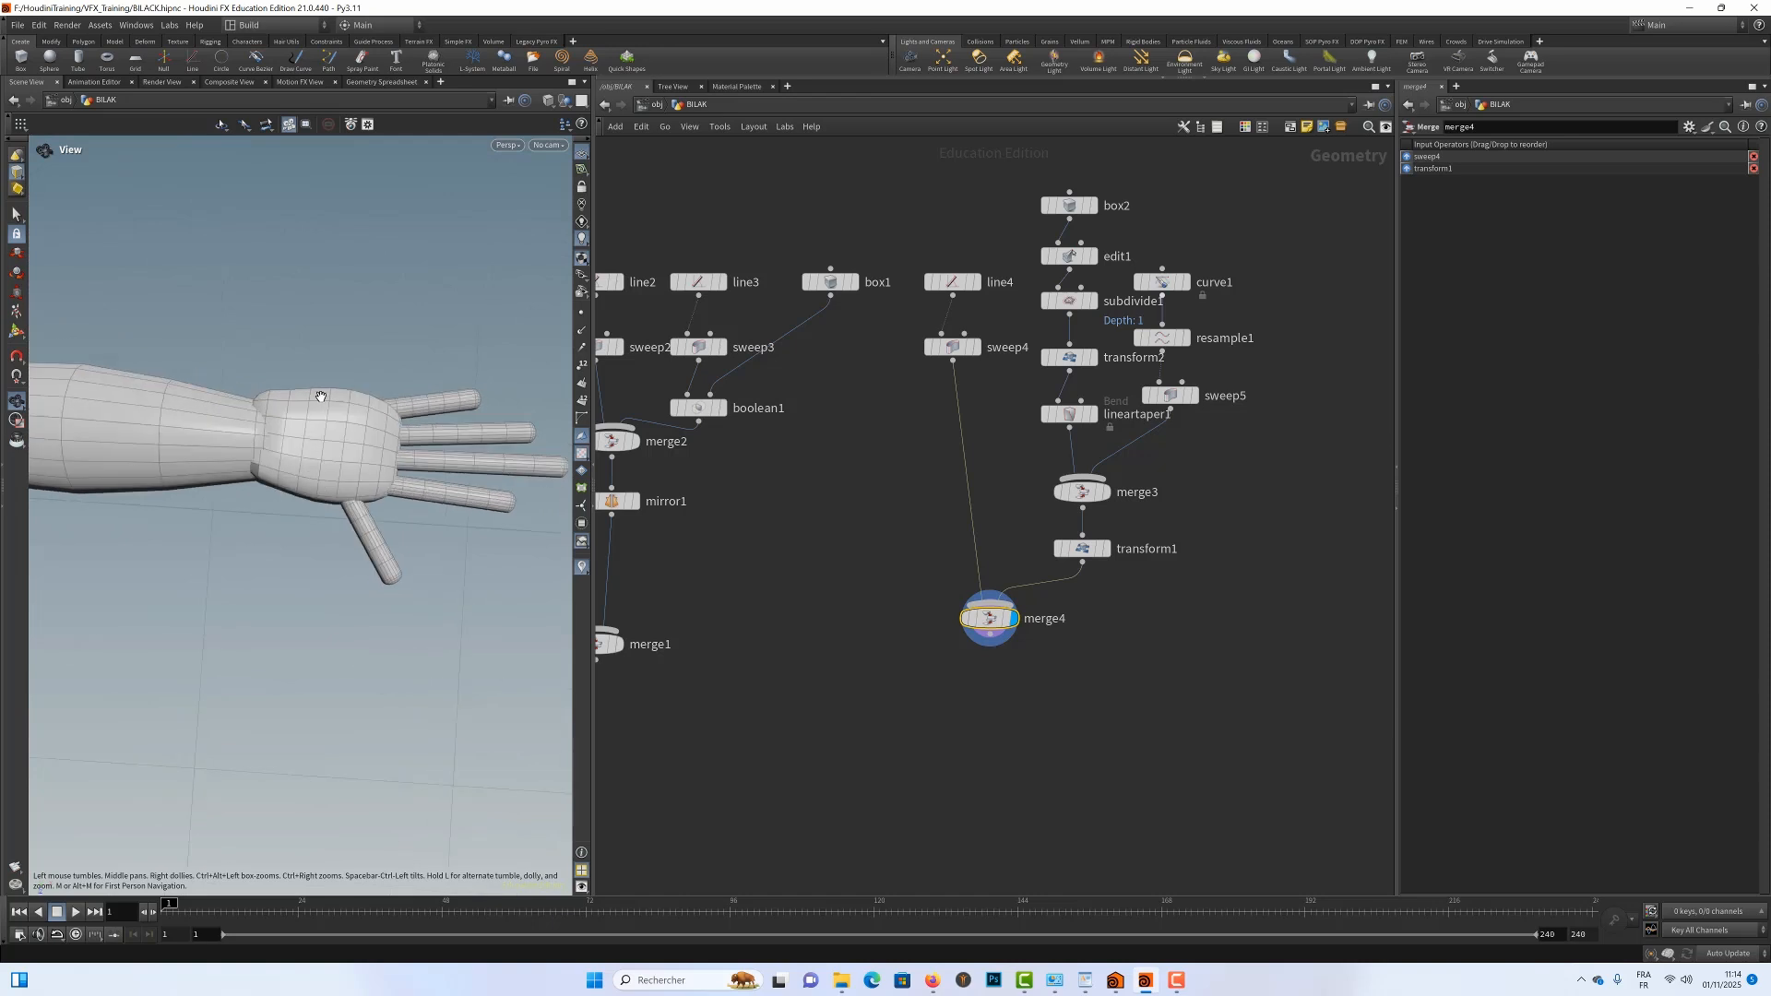
key(e)
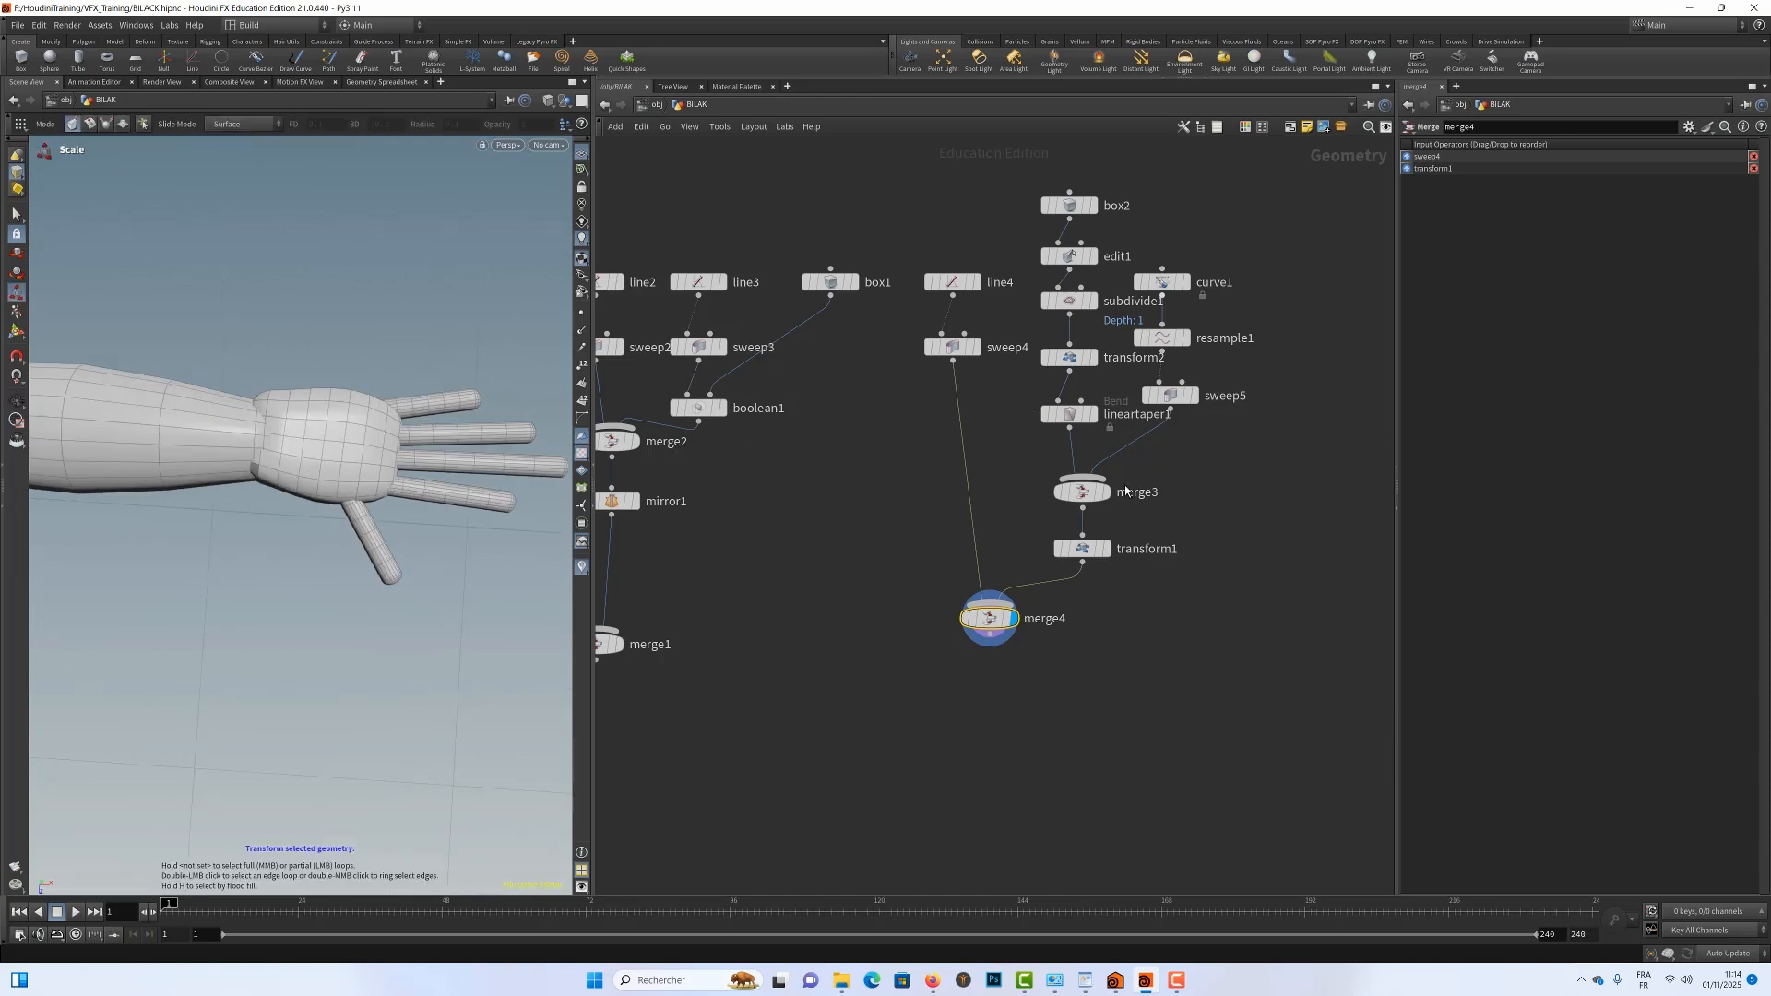
Set the uniform scale of the palm in transform2 to 0.961
click(1073, 361)
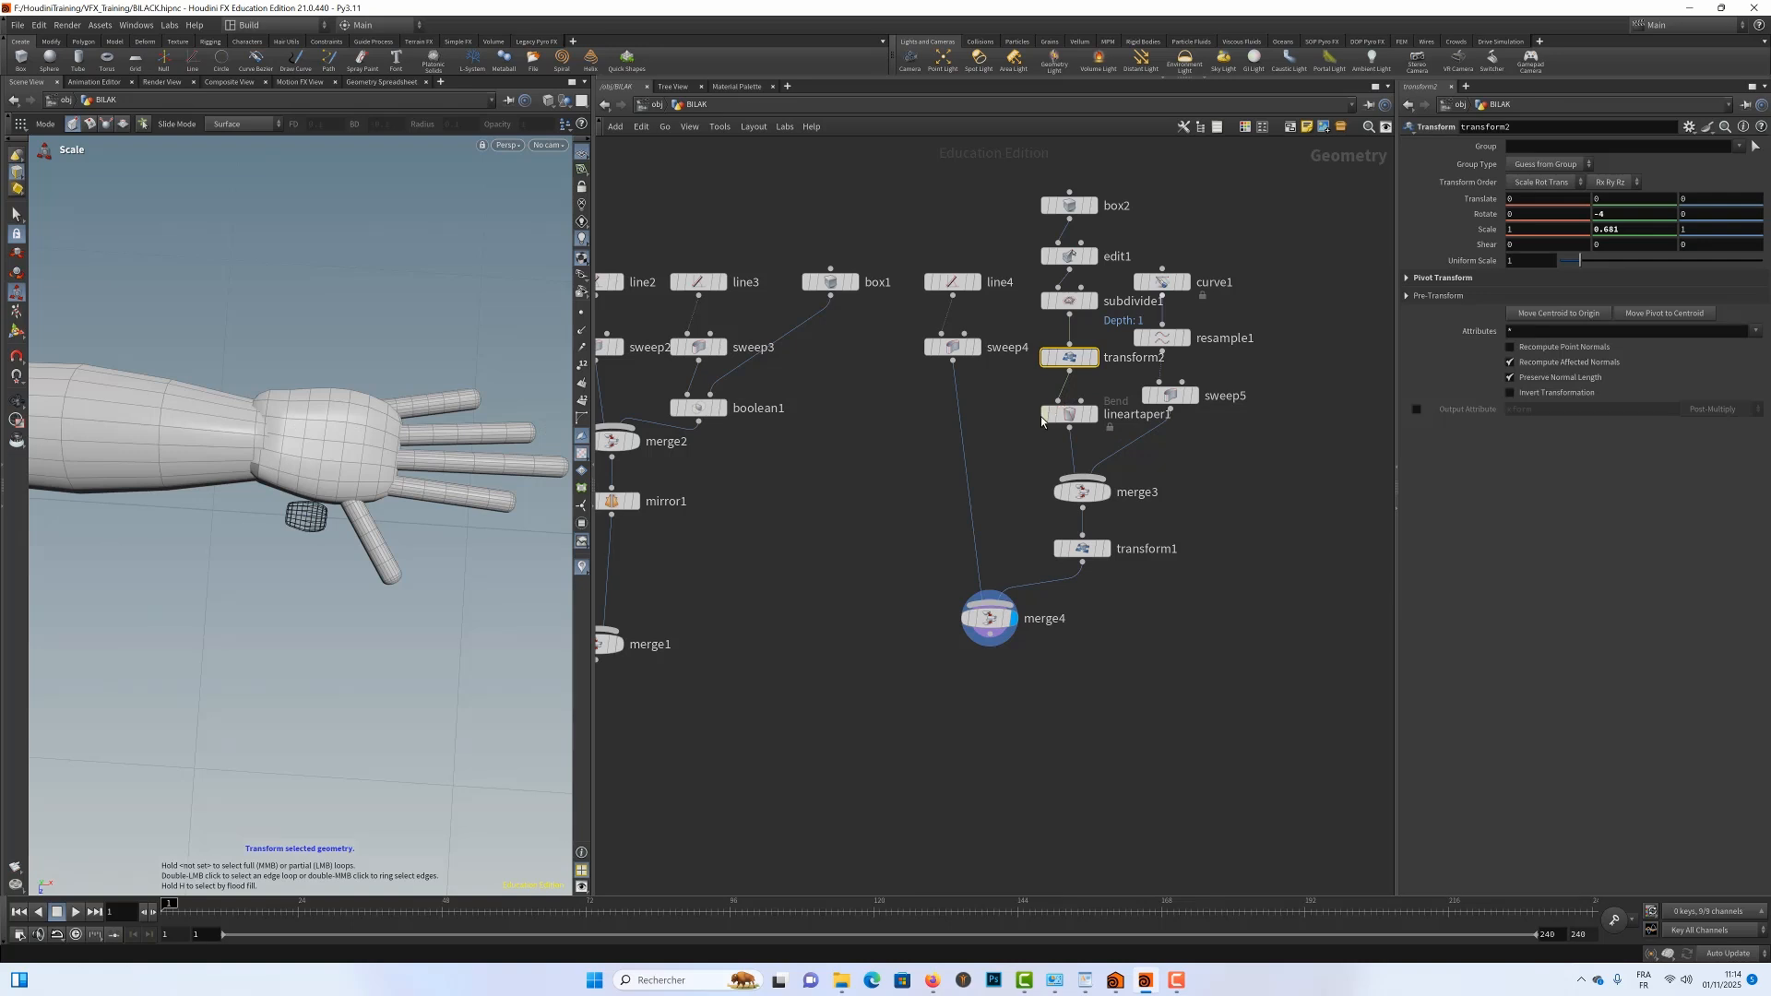
middle_click(1542, 262)
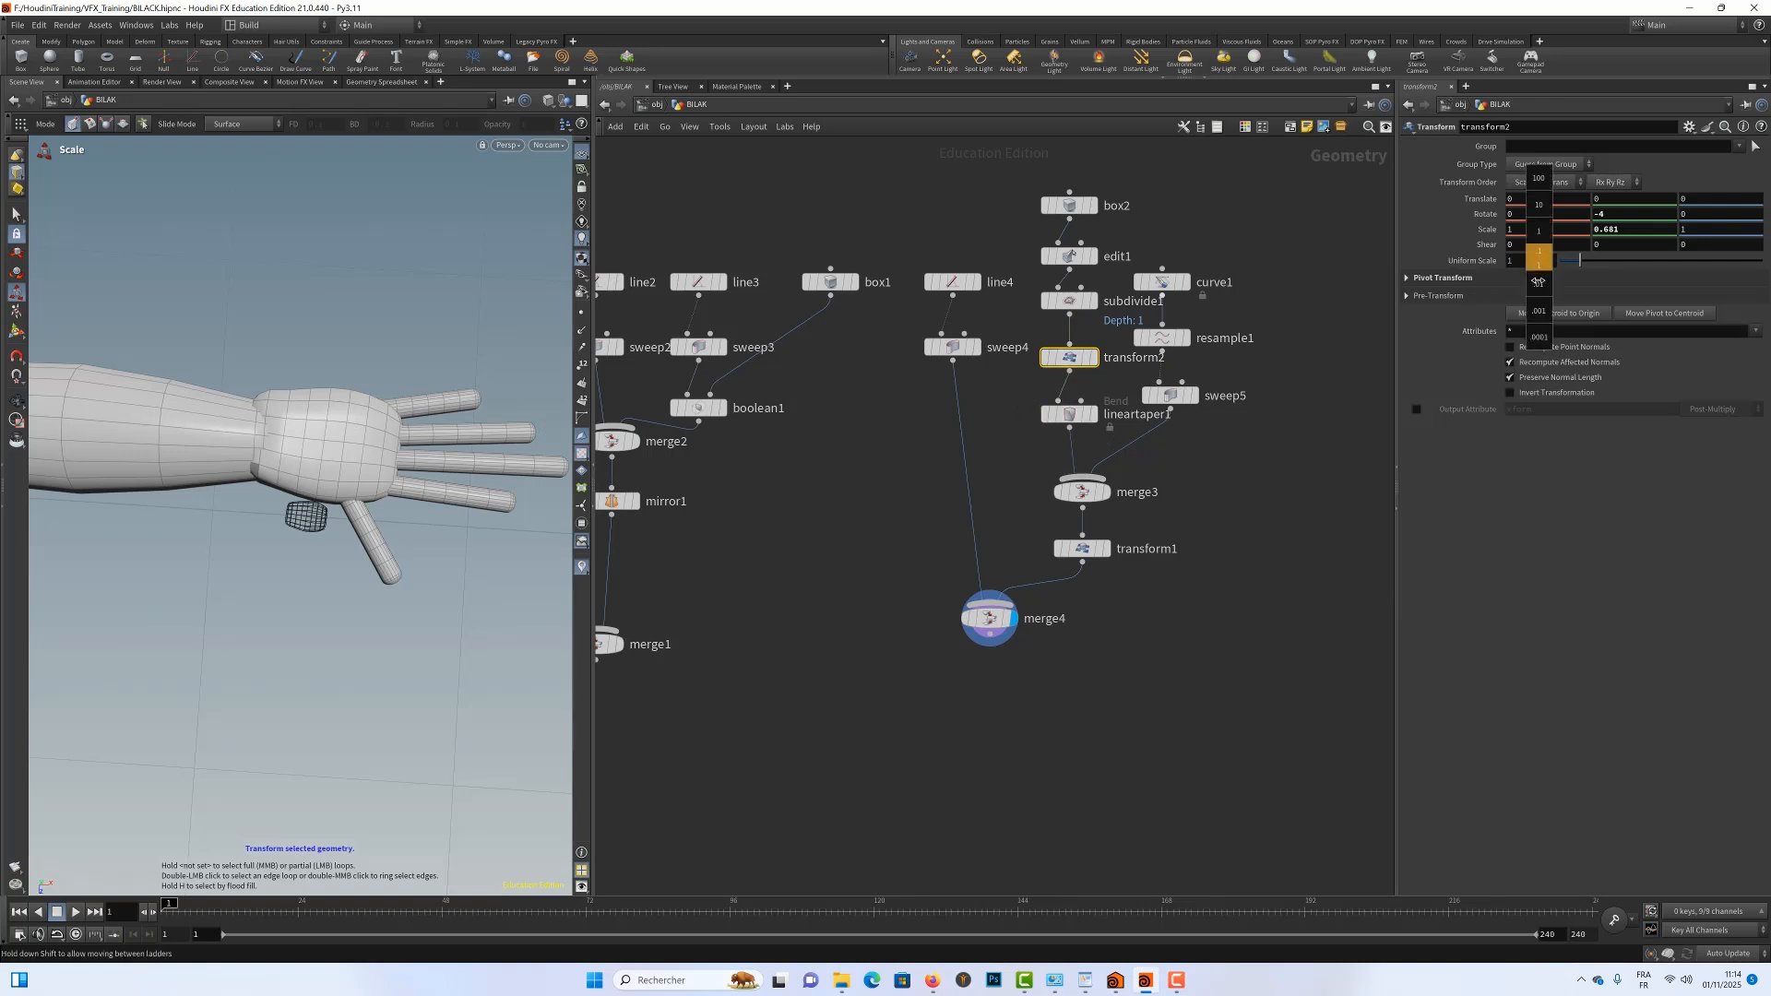
middle_drag(1539, 281, 1493, 305)
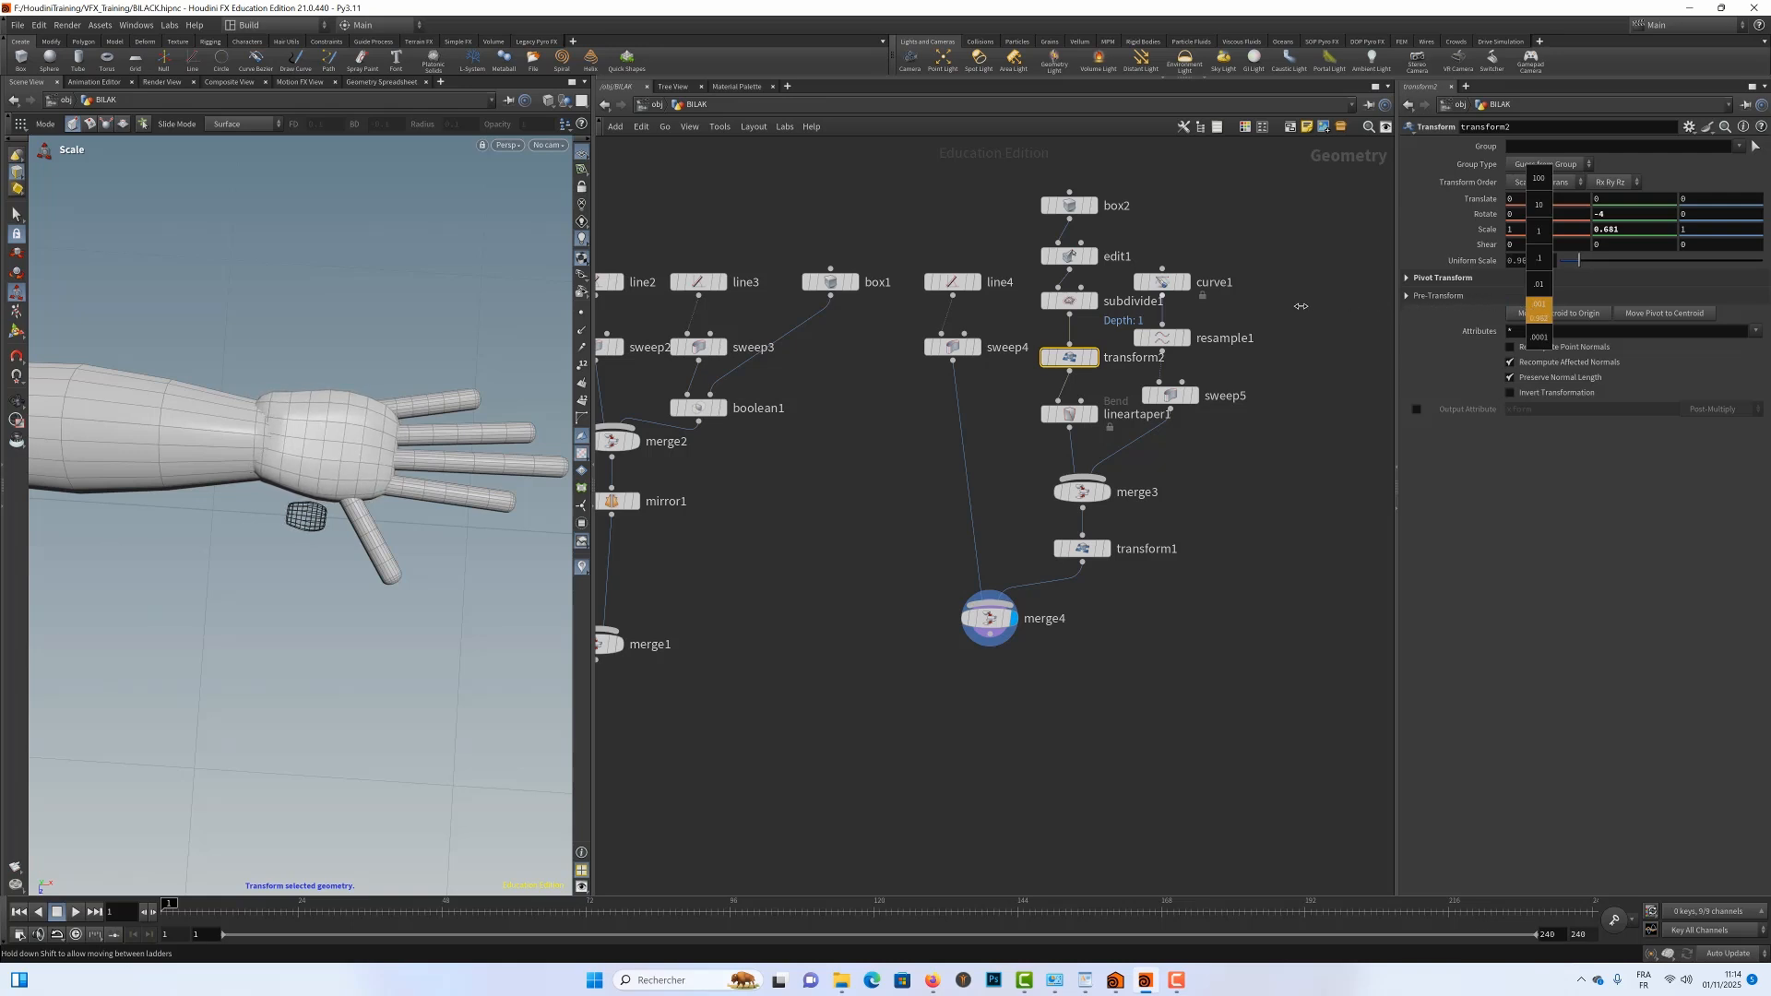
middle_drag(1300, 307, 1295, 306)
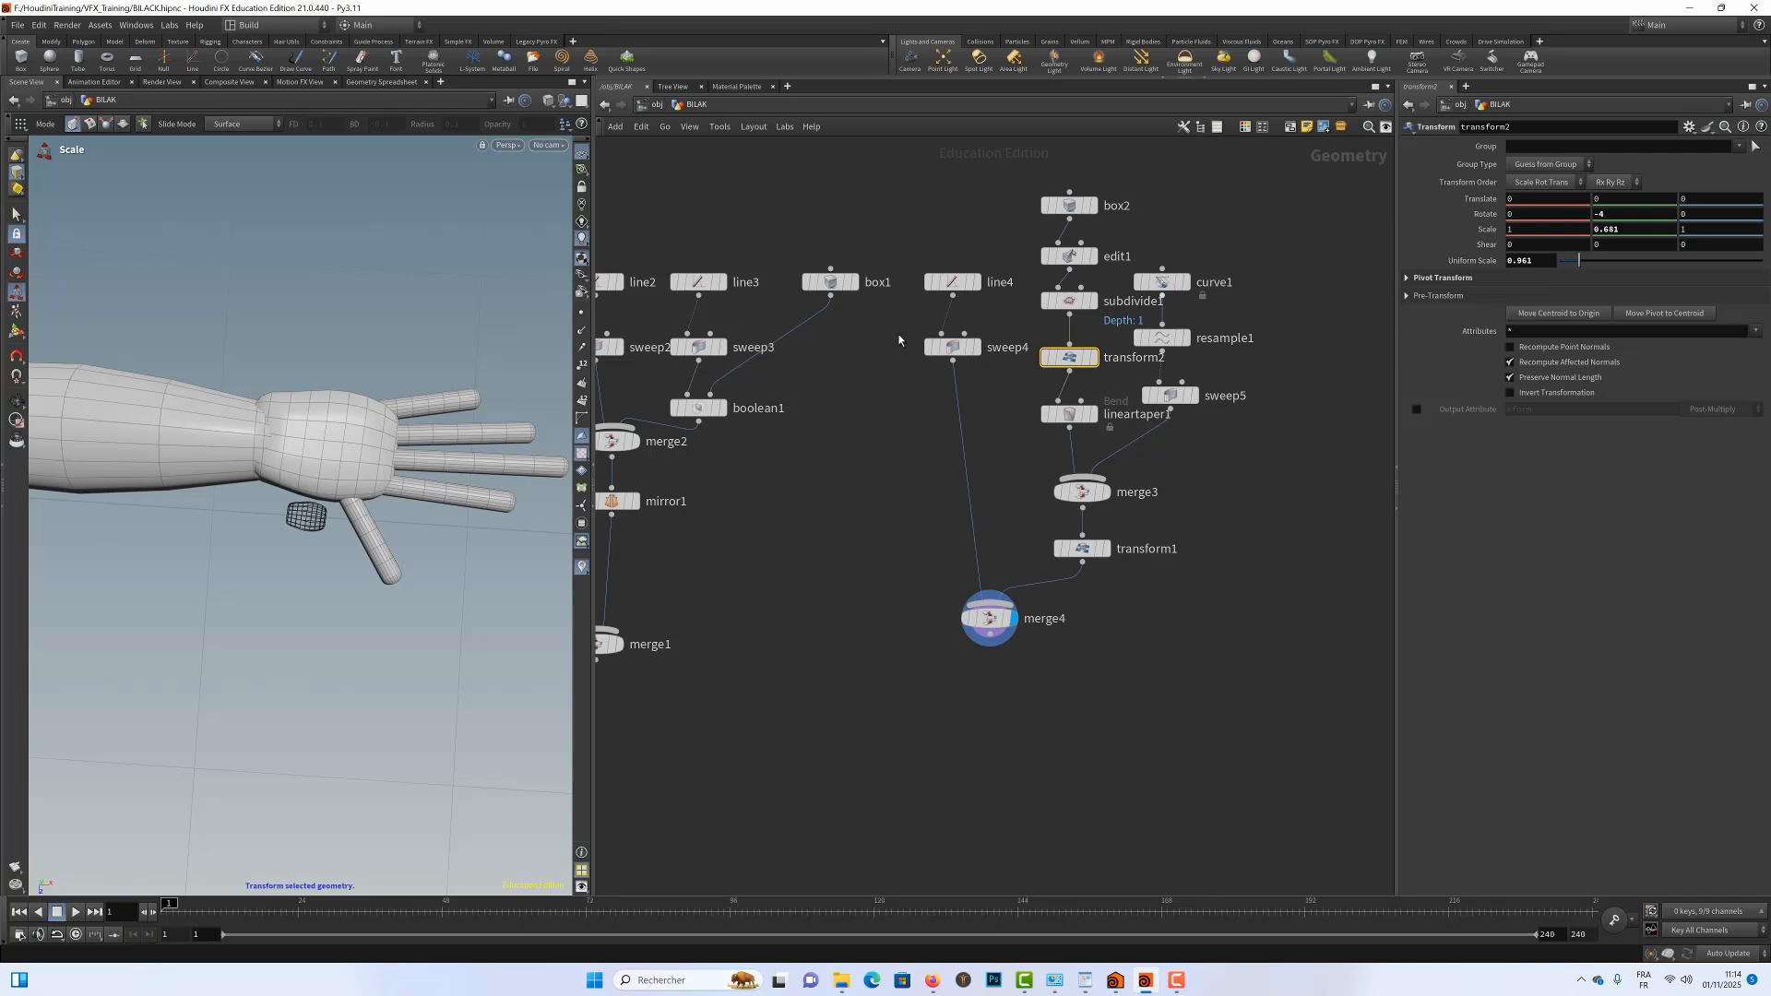
Rotate the palm in transform2 to about 0.12 degrees around Y and check its fit at the wrist
click(15, 333)
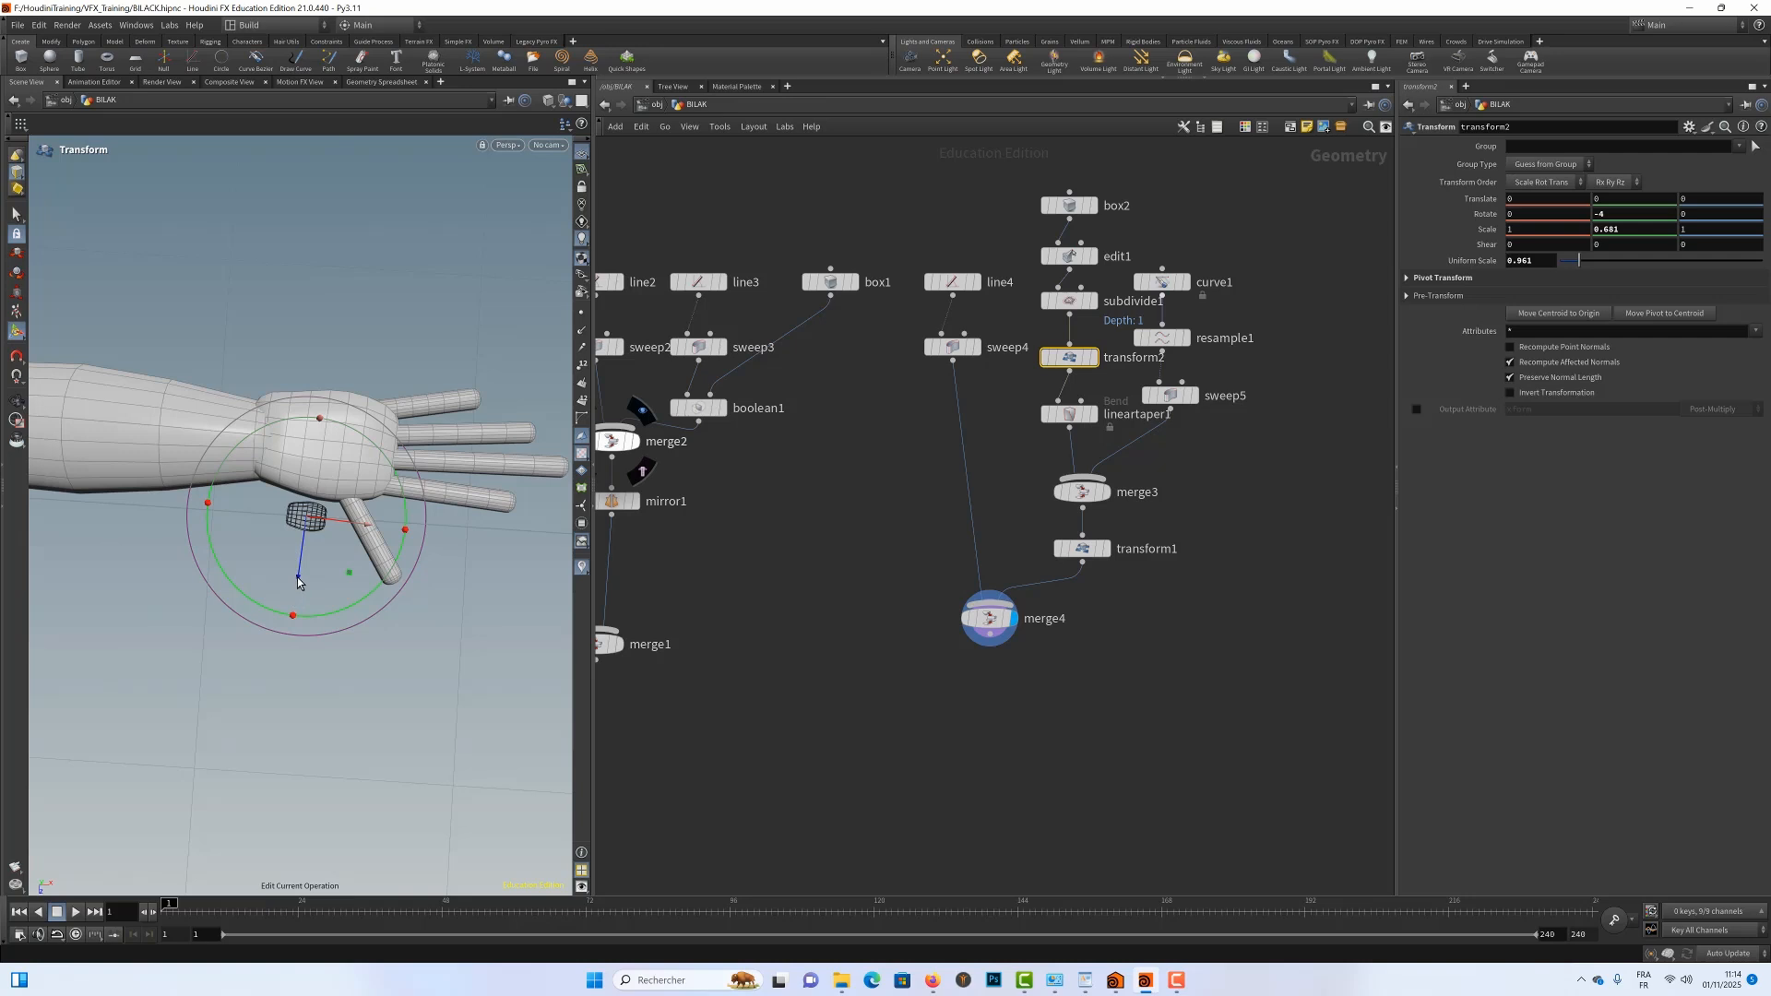
mouse_move(299, 579)
mouse_down()
mouse_move(356, 612)
mouse_move(307, 586)
mouse_up()
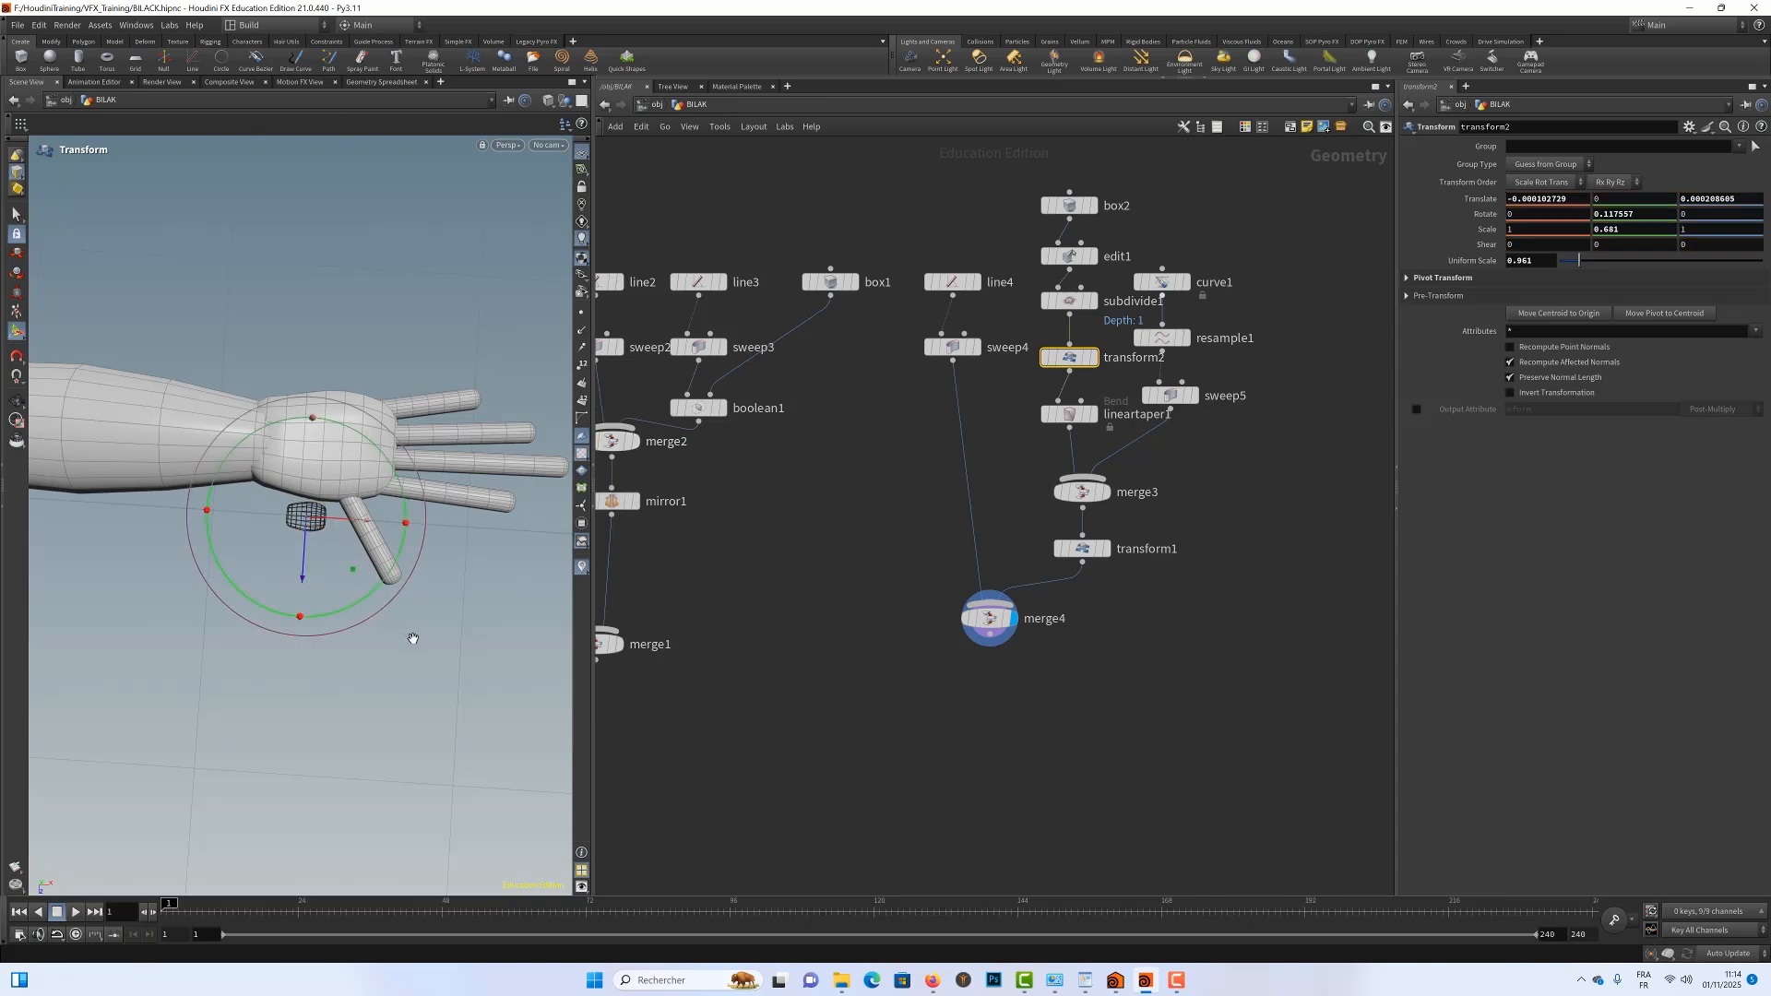
alt+drag(414, 639, 397, 499)
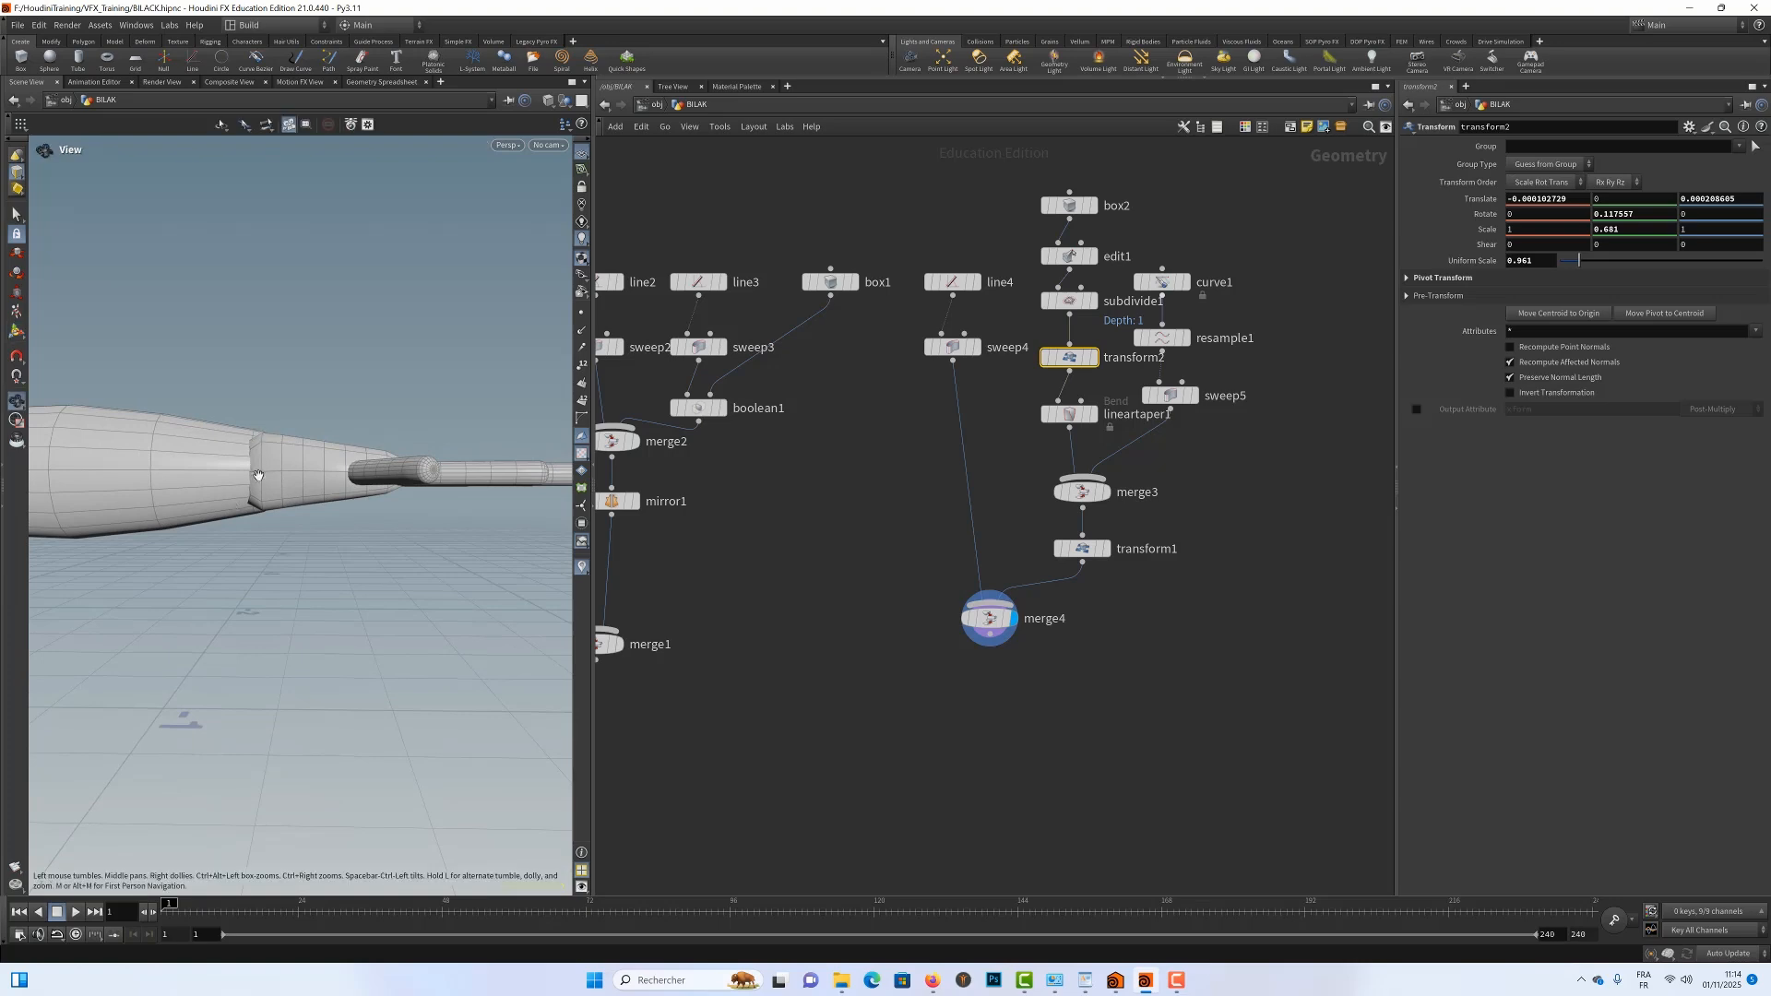
drag(257, 475, 239, 351)
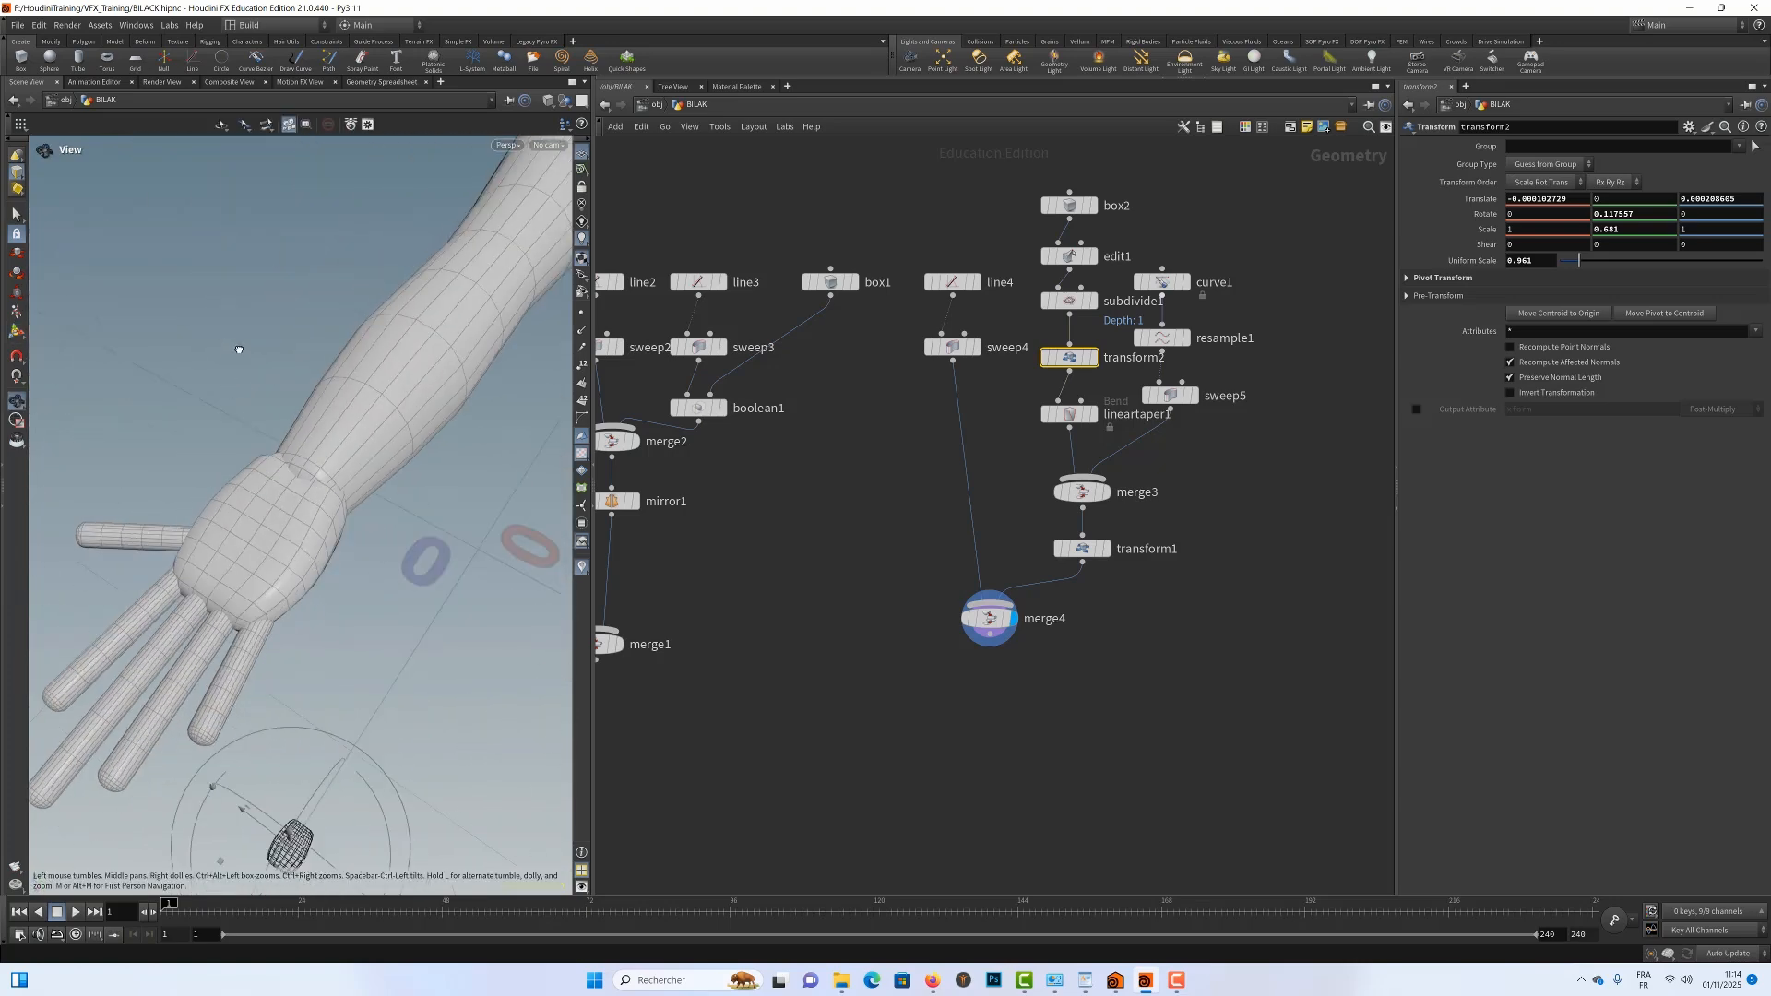
drag(157, 411, 383, 428)
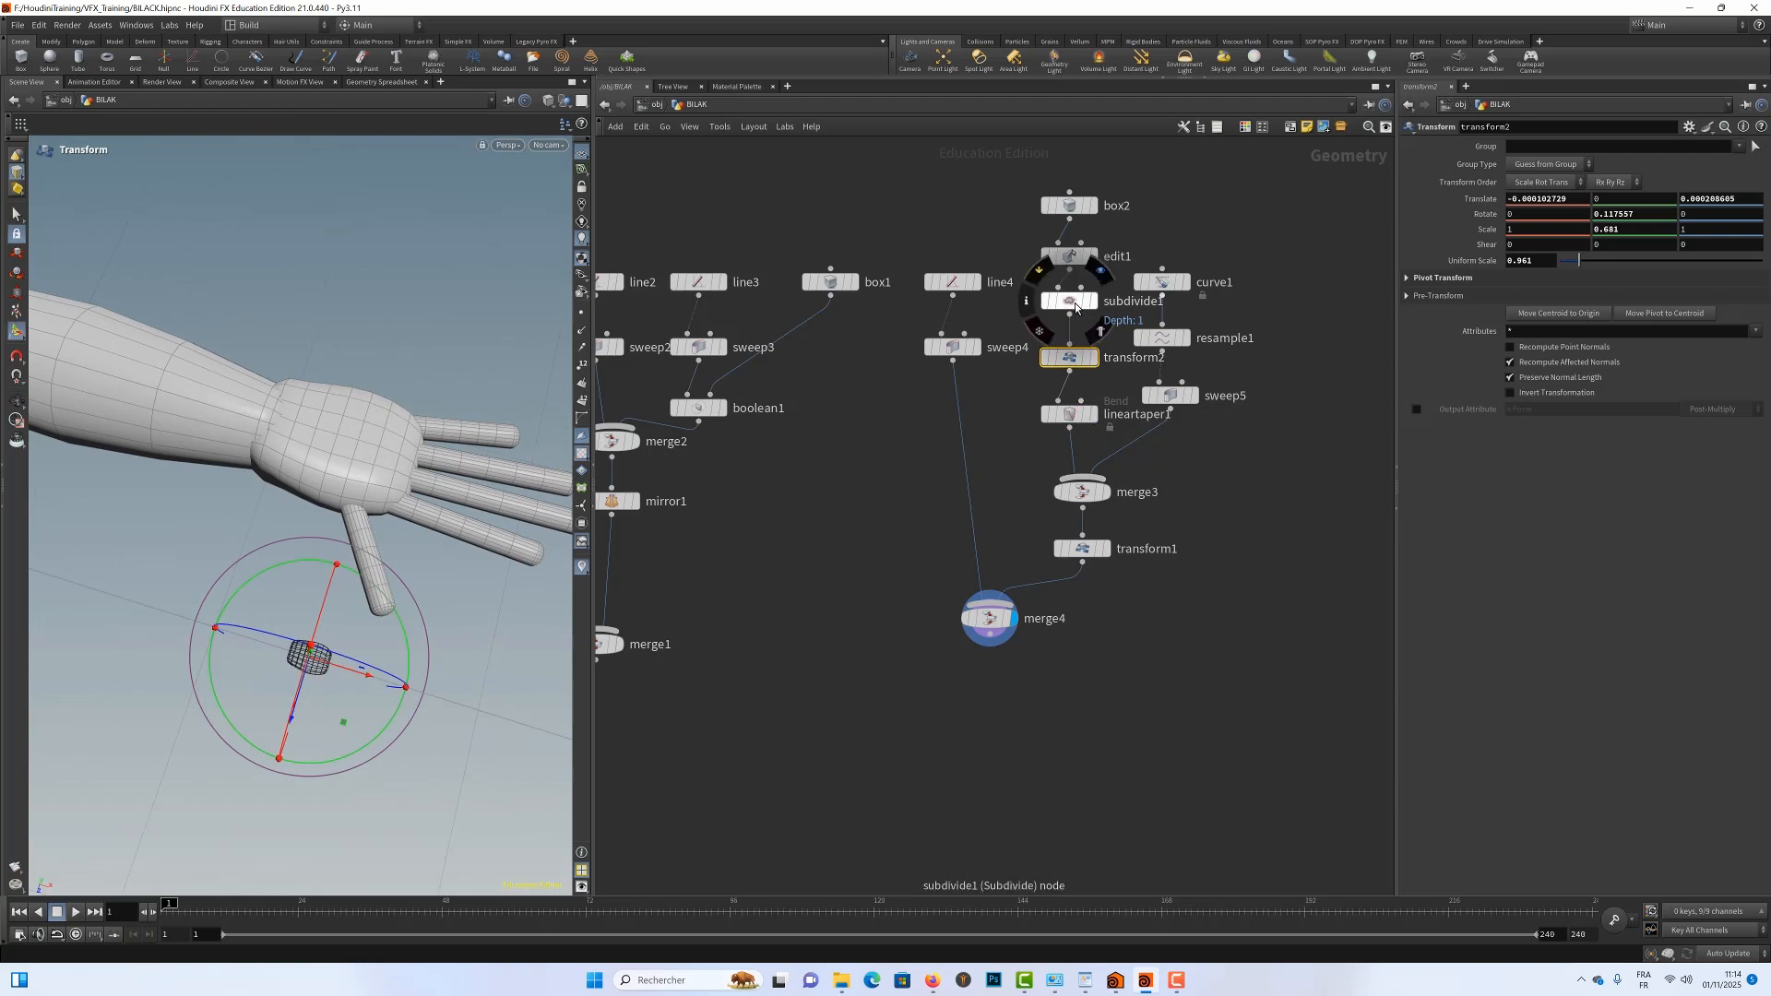
Try a depth of 2 on subdivide1, inspect the denser palm, and restore the depth to 1
click(1084, 301)
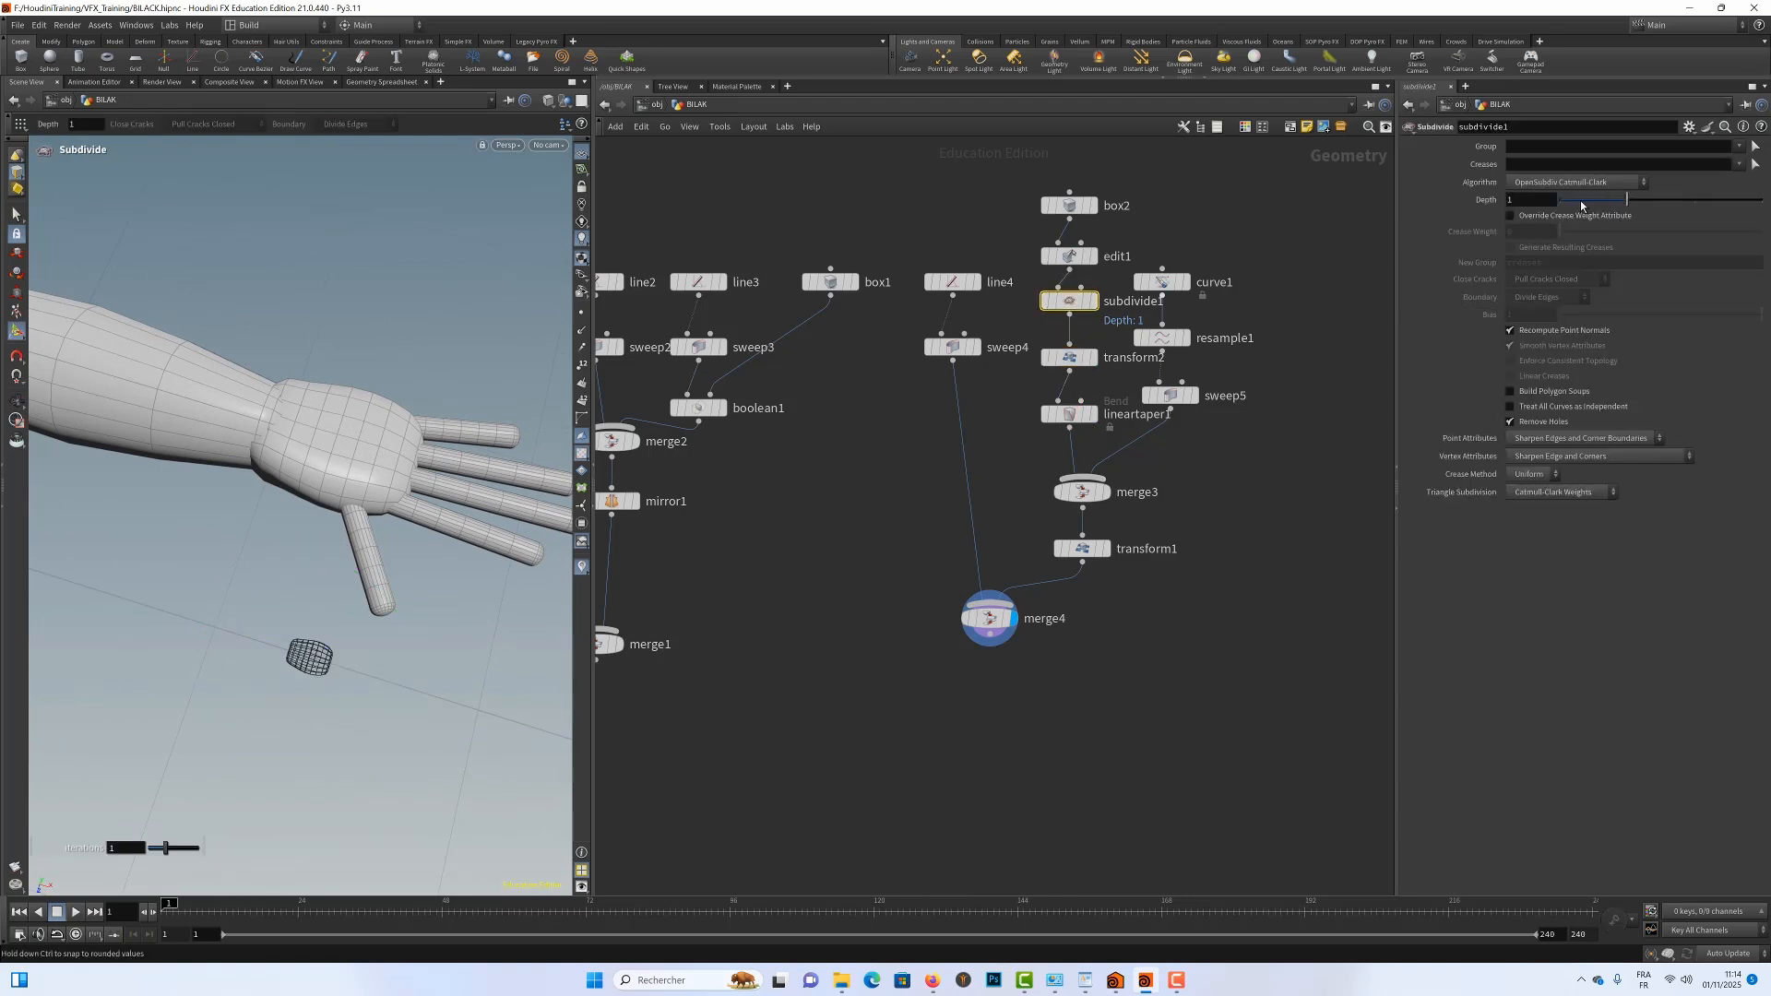
click(1695, 200)
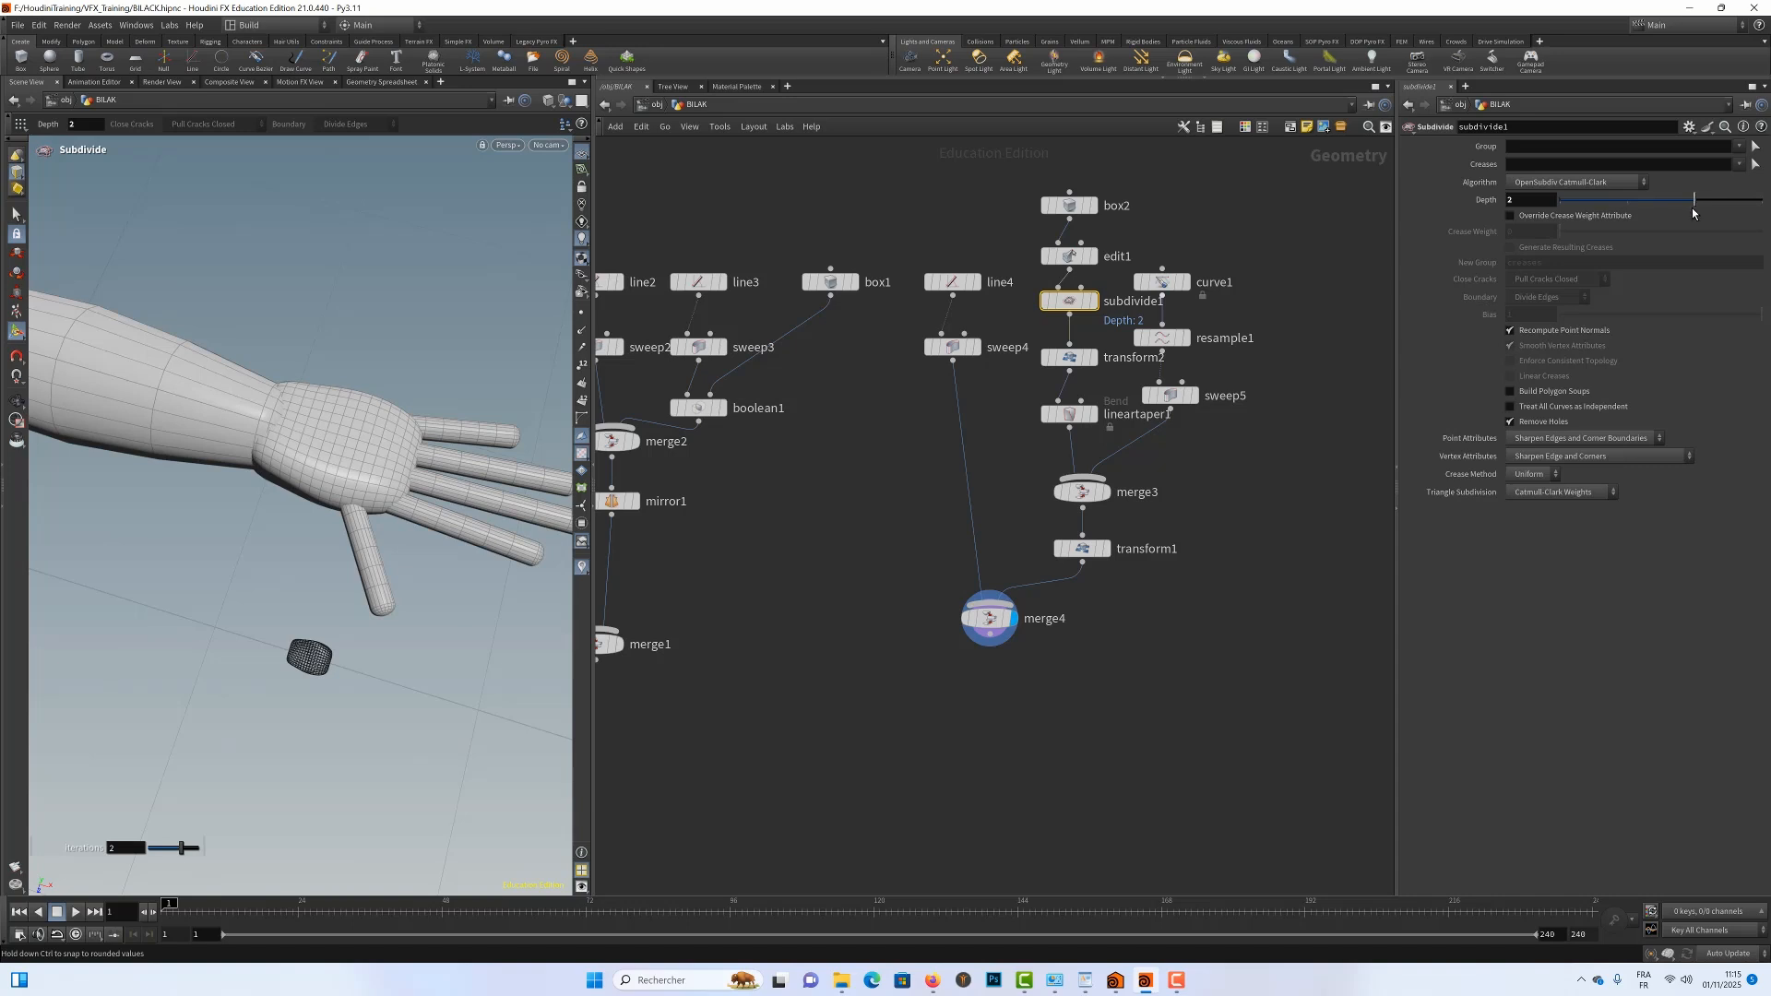
key(Escape)
drag(373, 375, 406, 350)
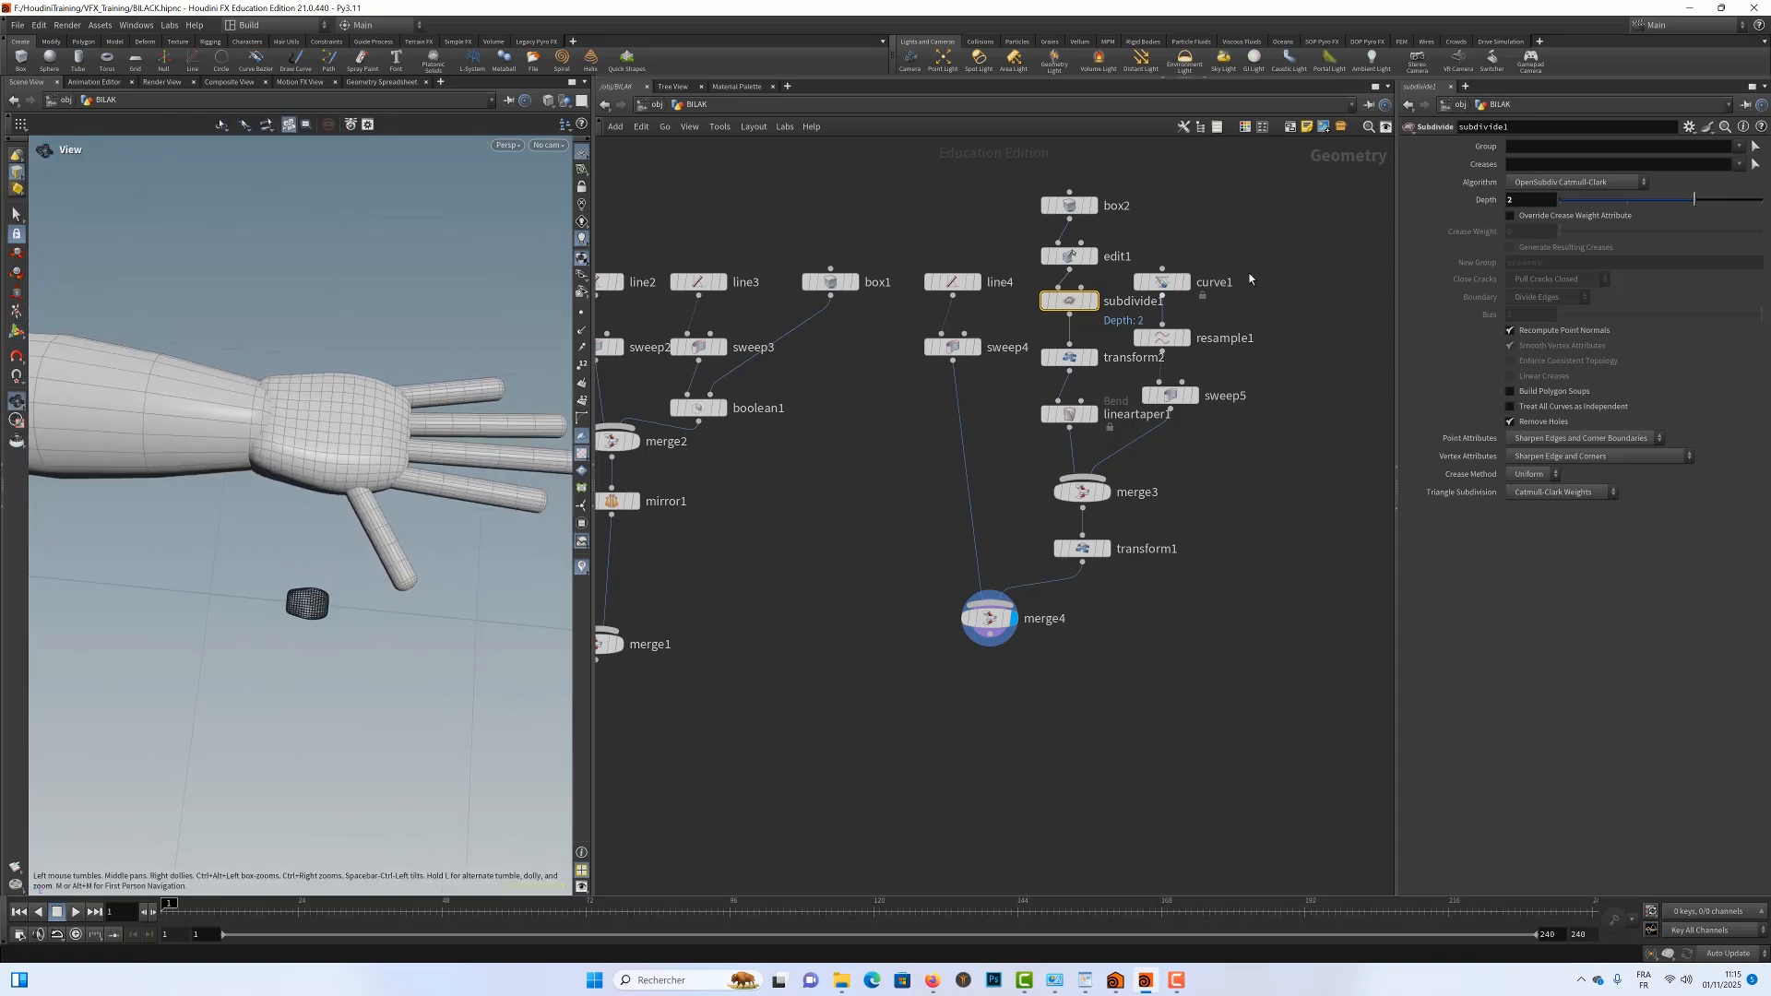
click(1627, 201)
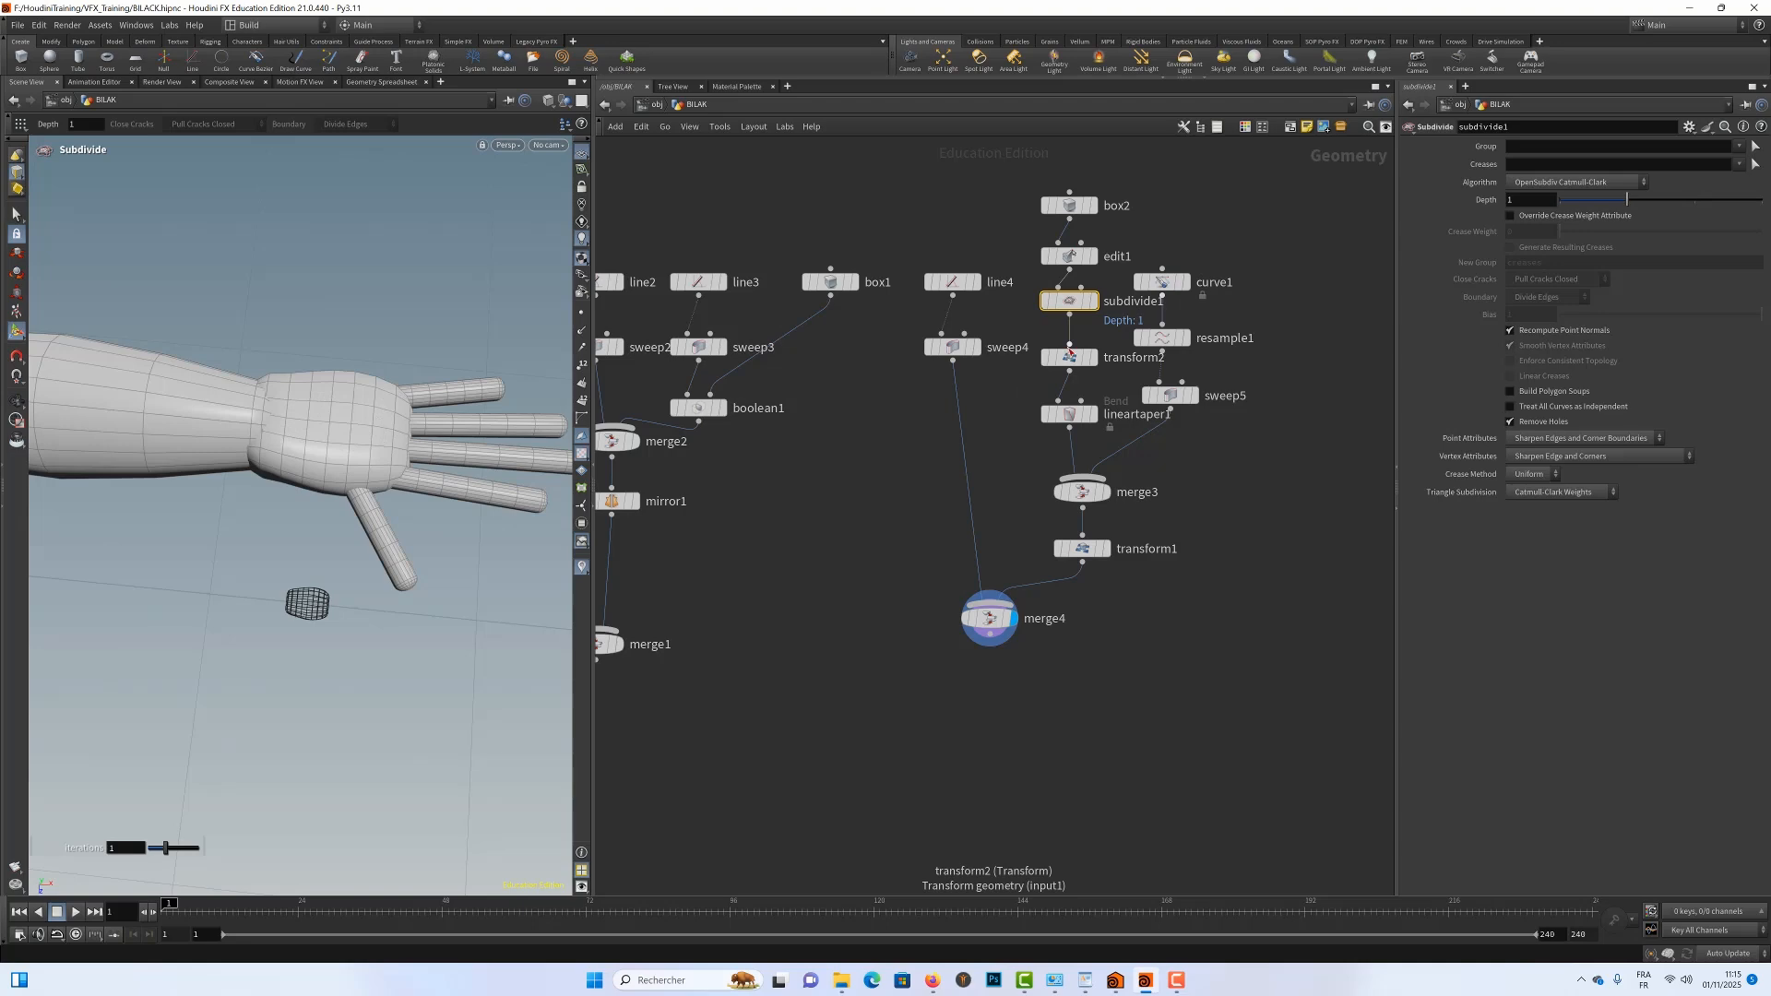
Insert a Smooth node between subdivide1 and transform2, align it in the chain, and examine the smoothed palm
key(Tab)
text(mo)
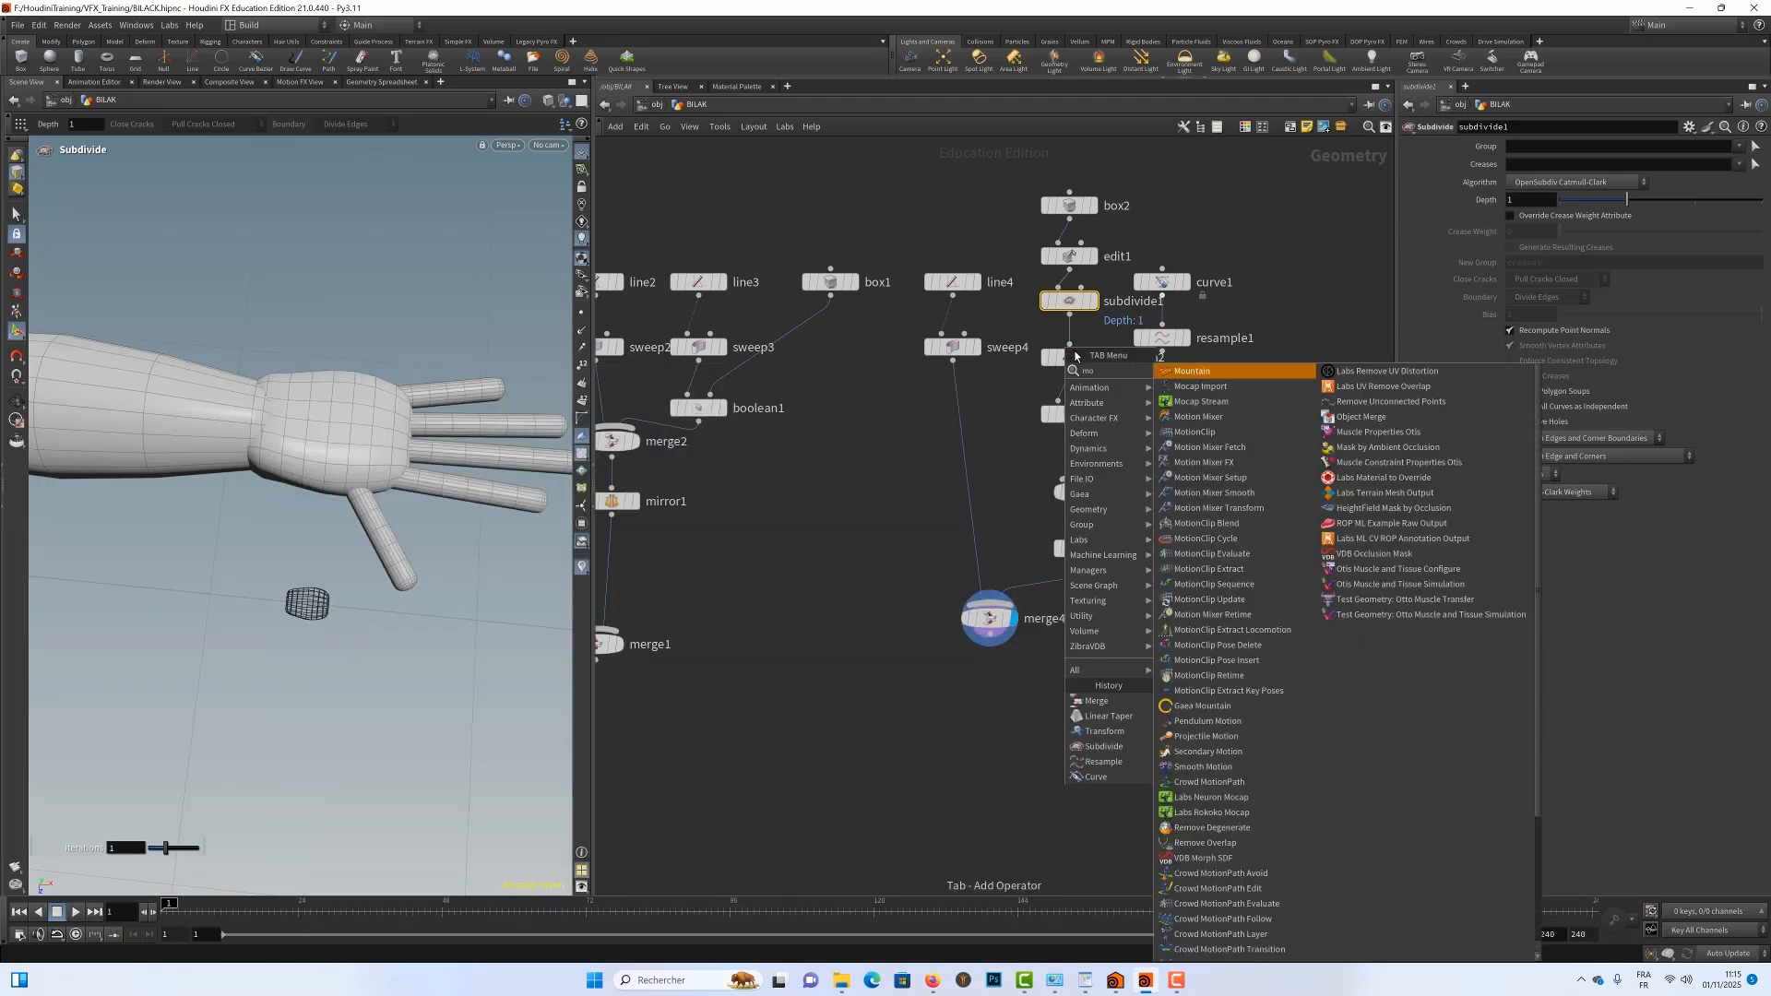
key(BackSpace)
key(BackSpace)
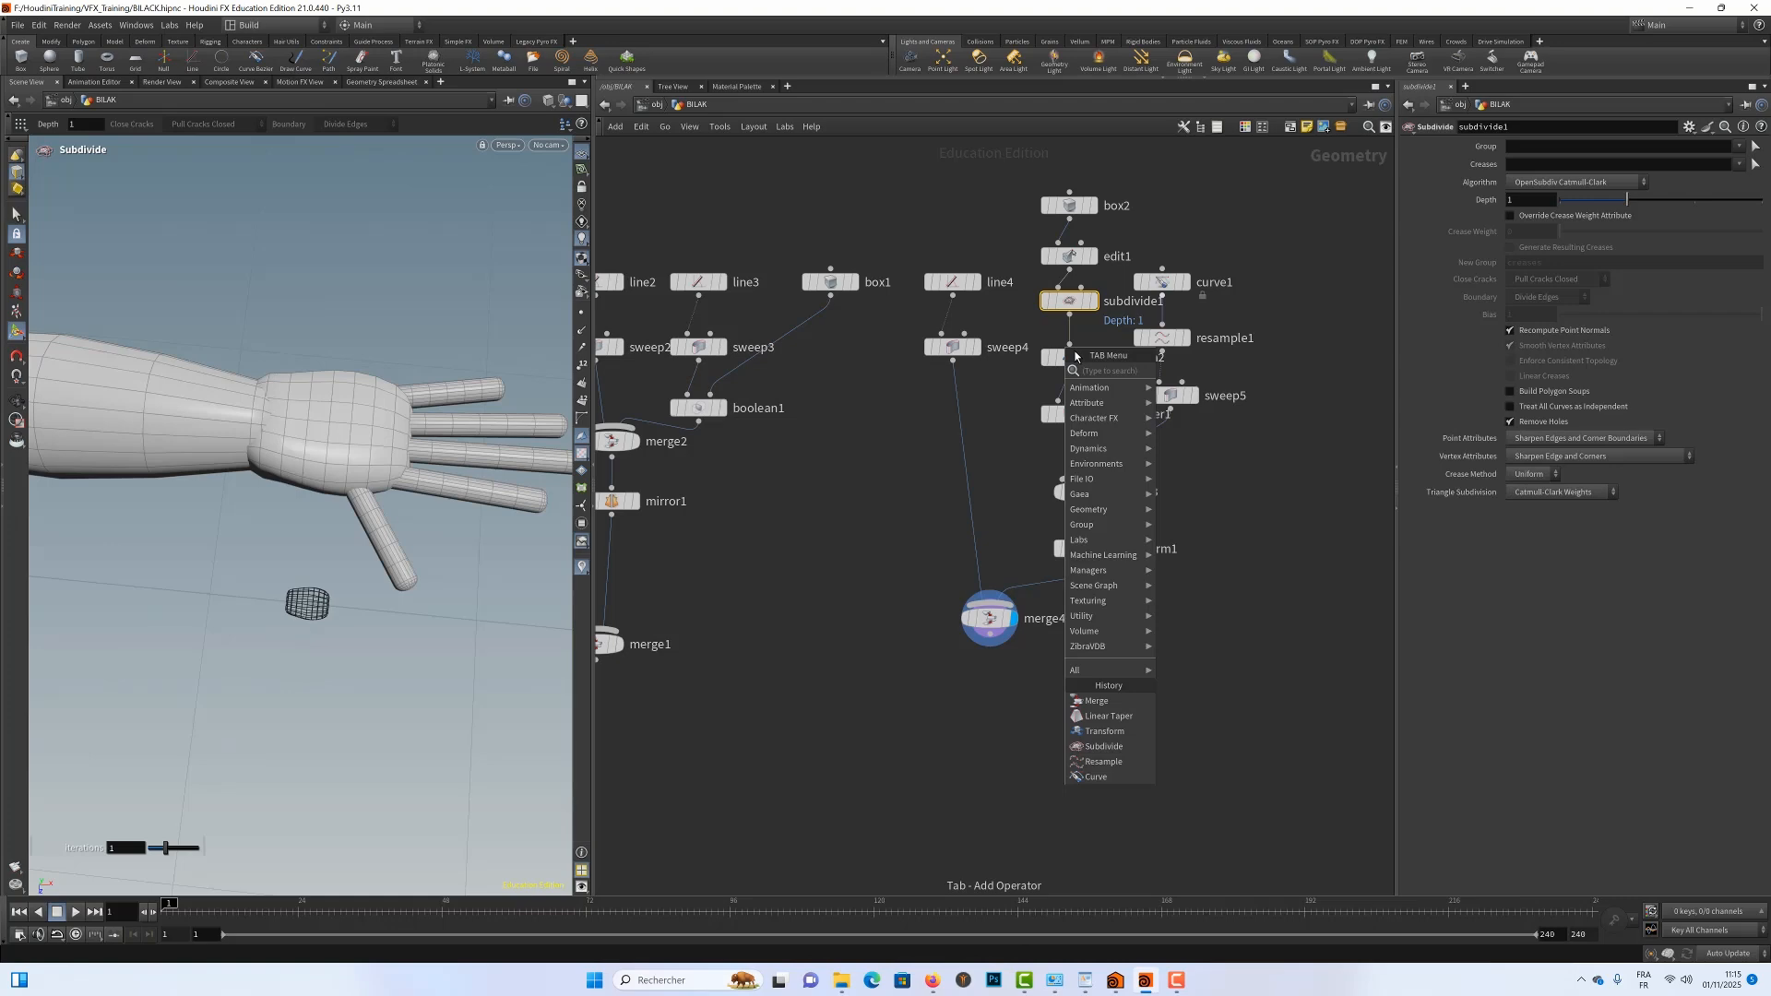
text(smo)
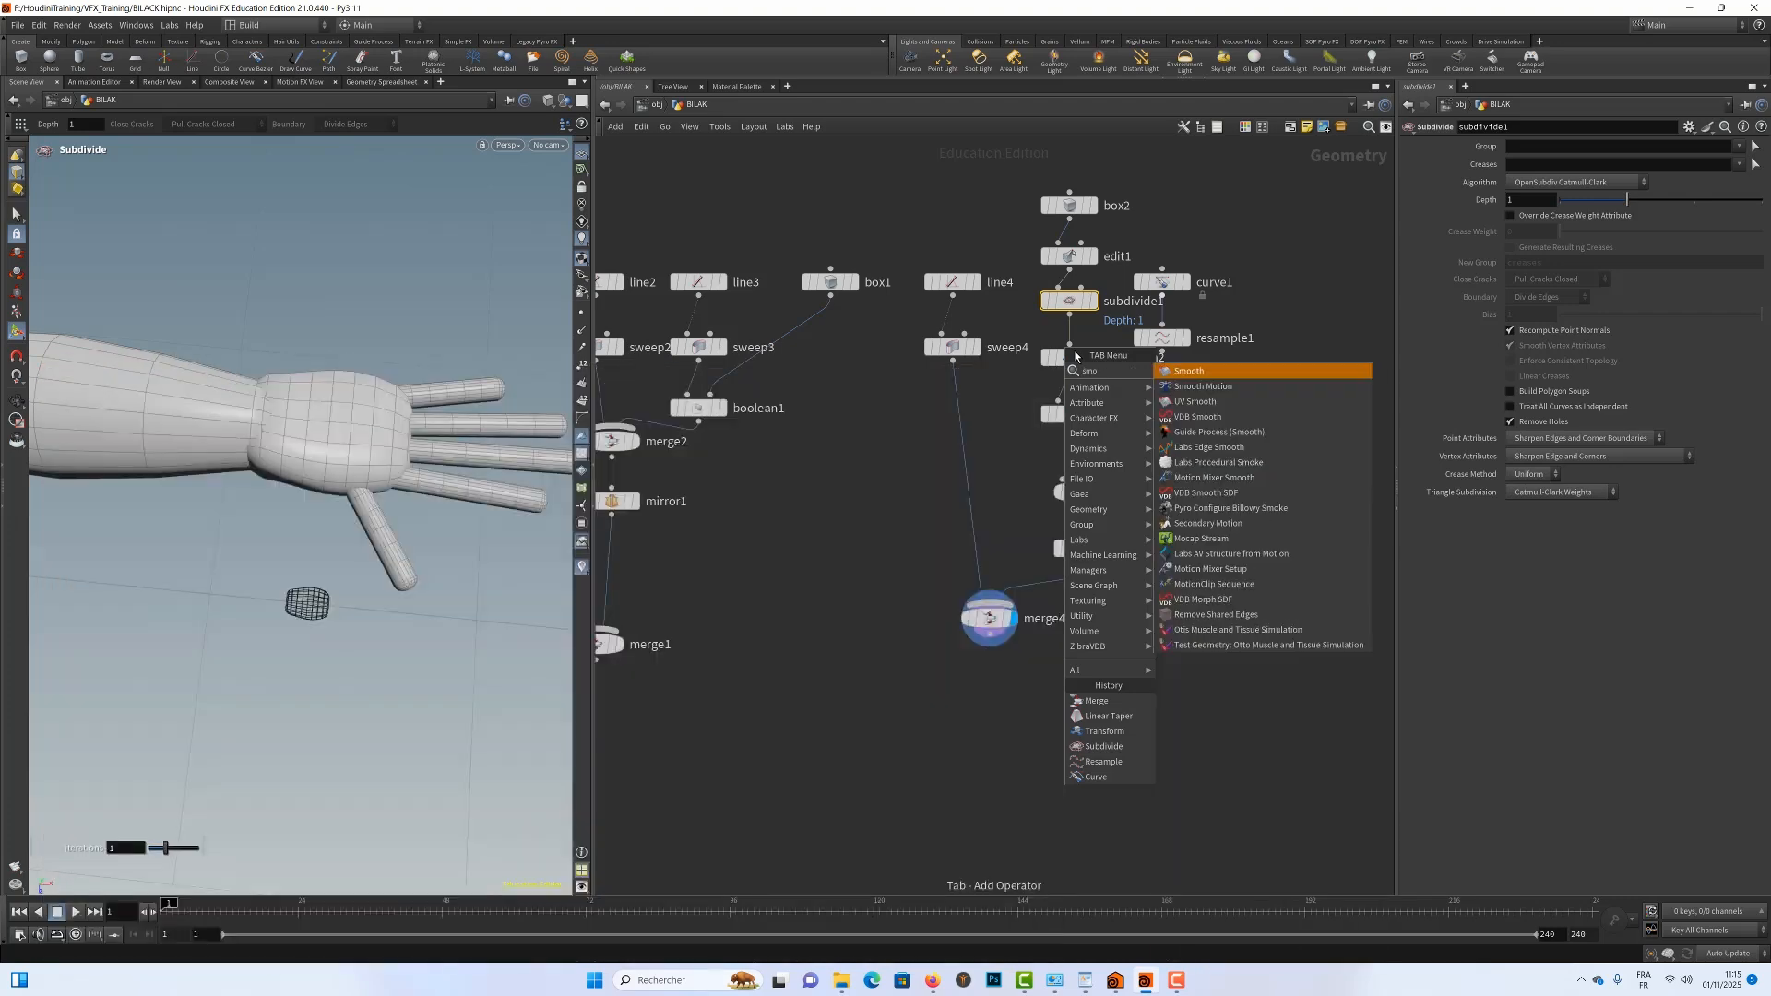
key(Return)
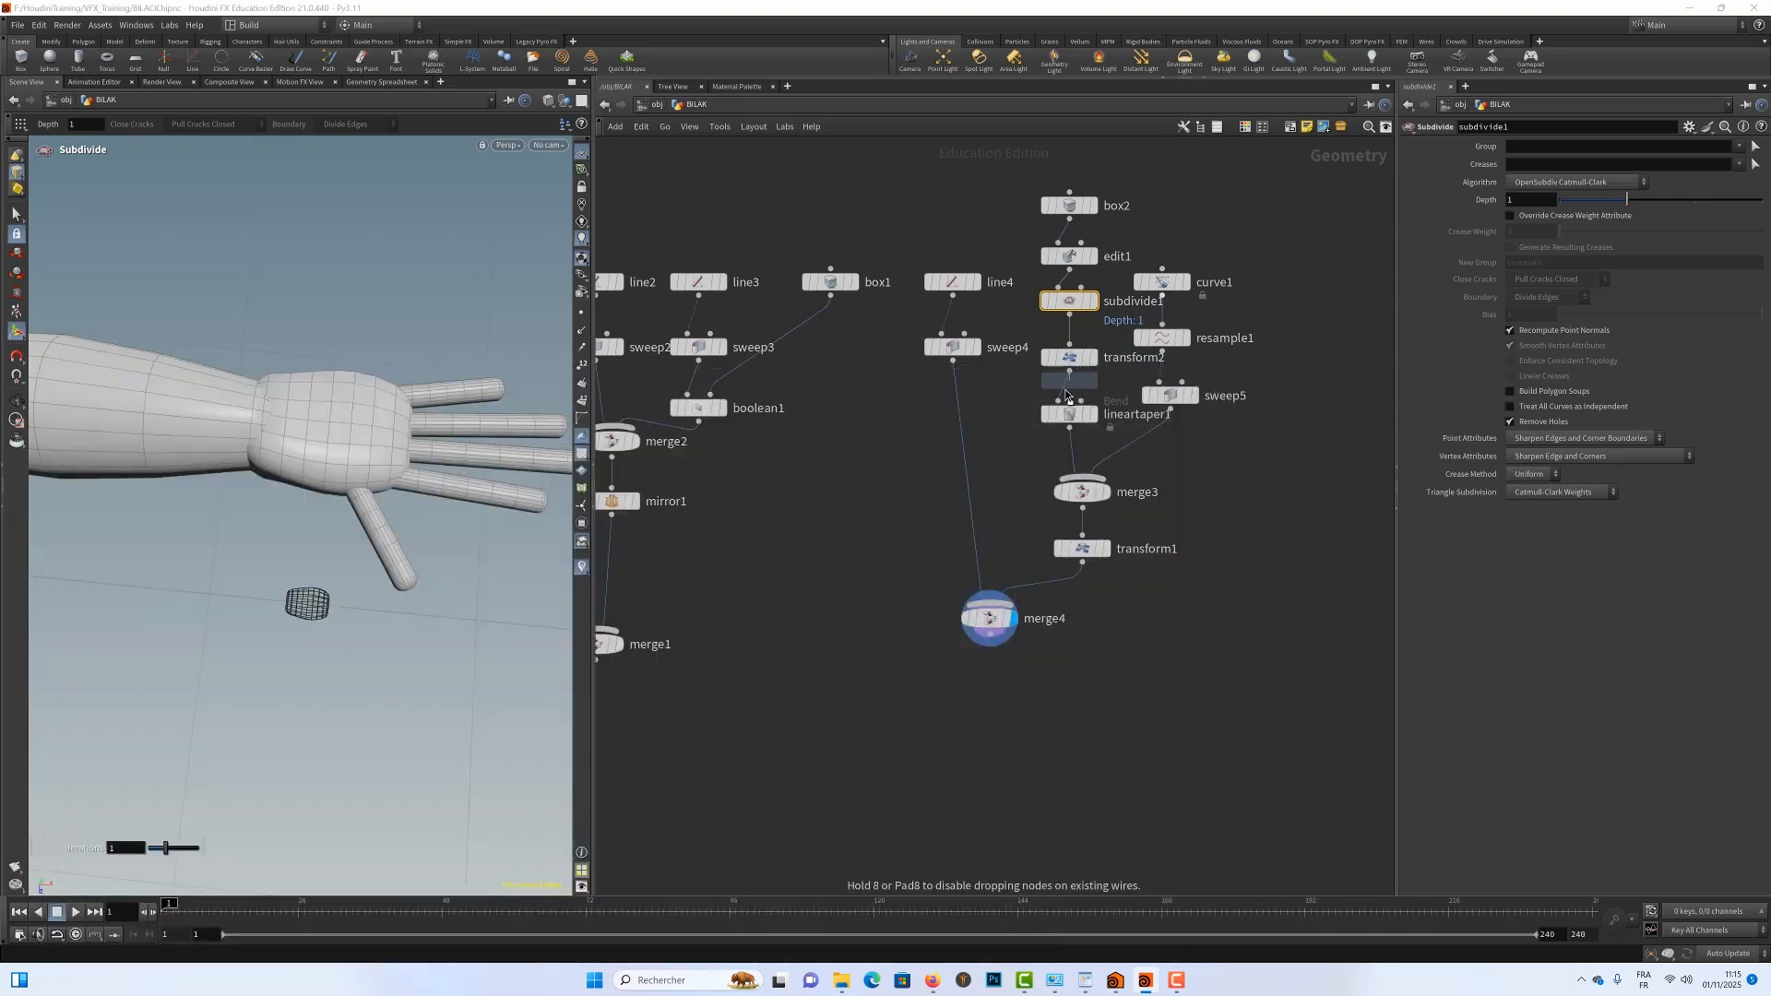
click(1069, 340)
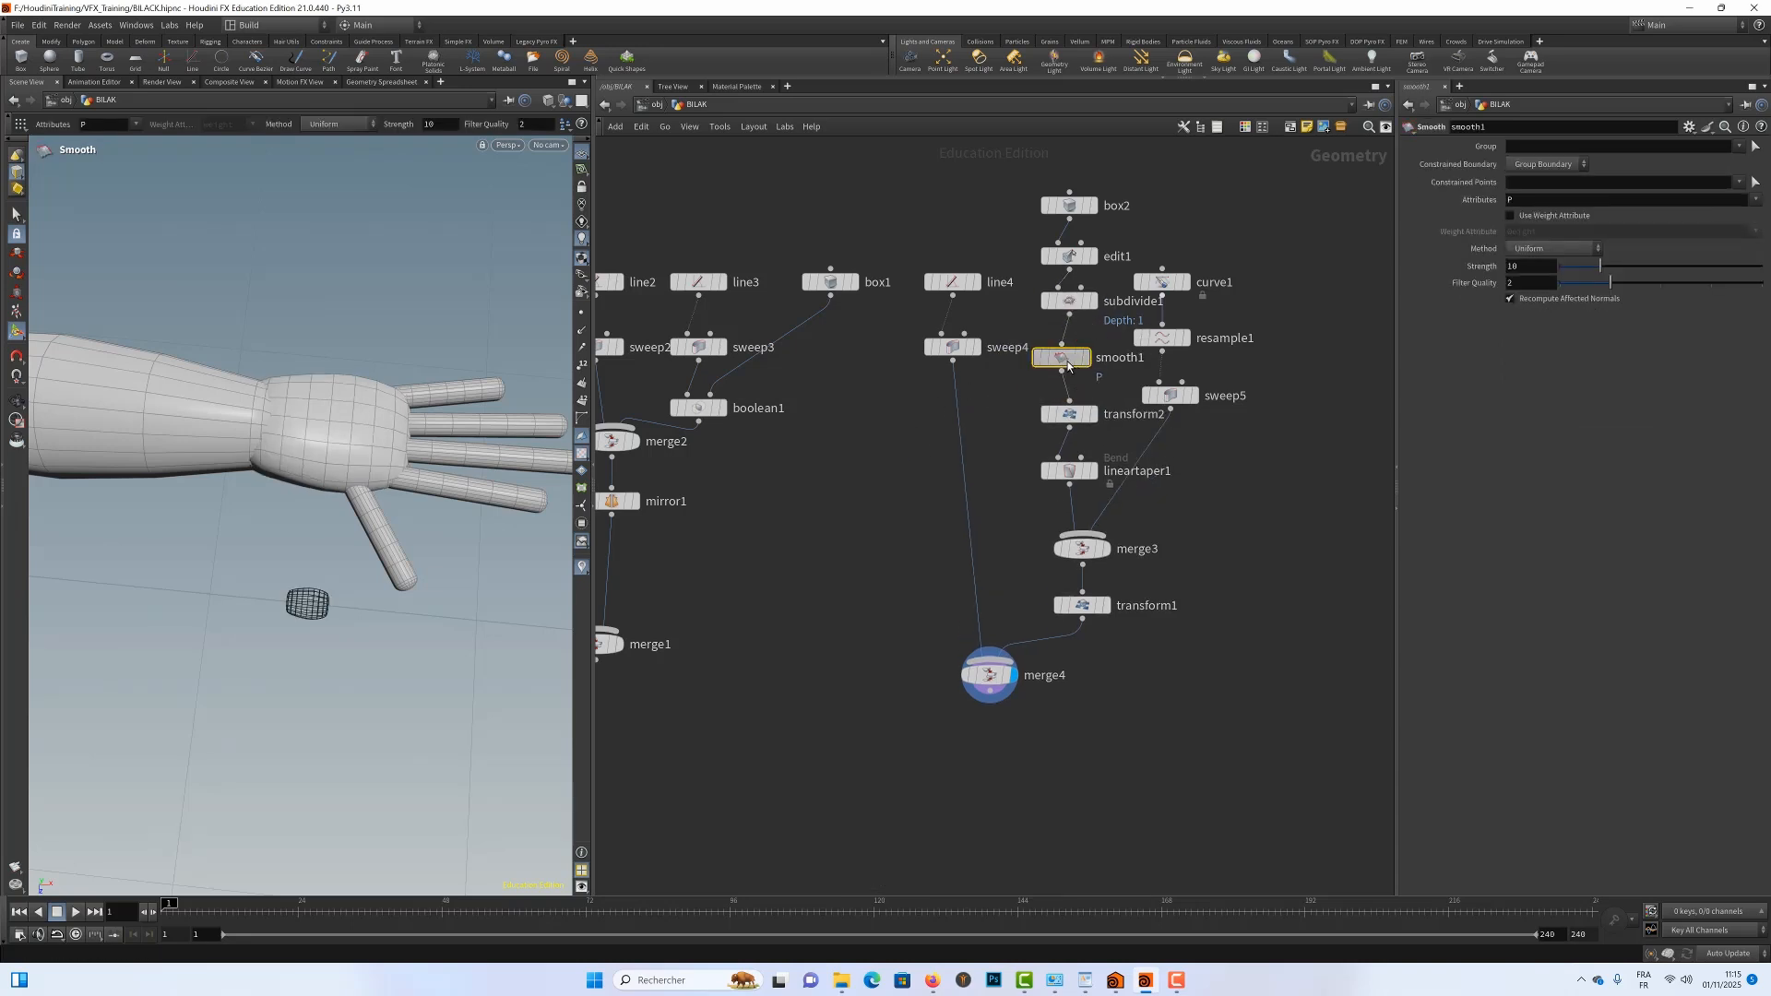
drag(1067, 361, 1076, 360)
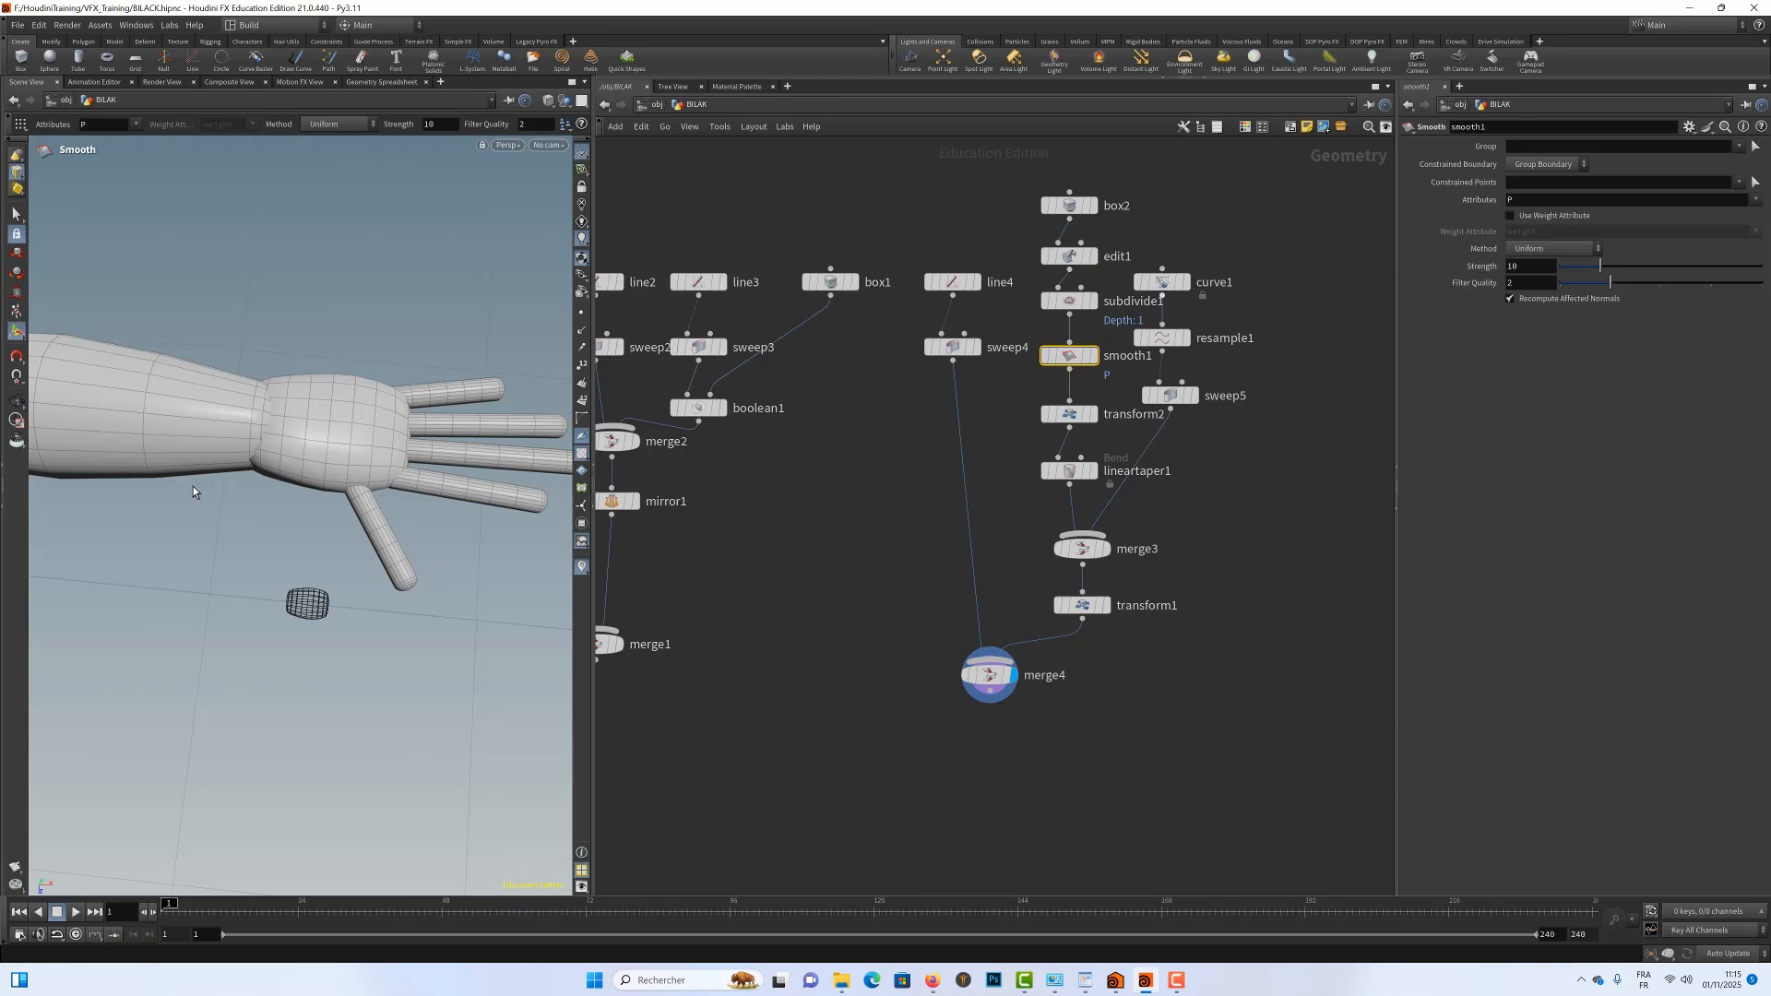
key(Escape)
drag(192, 485, 244, 474)
scroll(245, 474, down, 6)
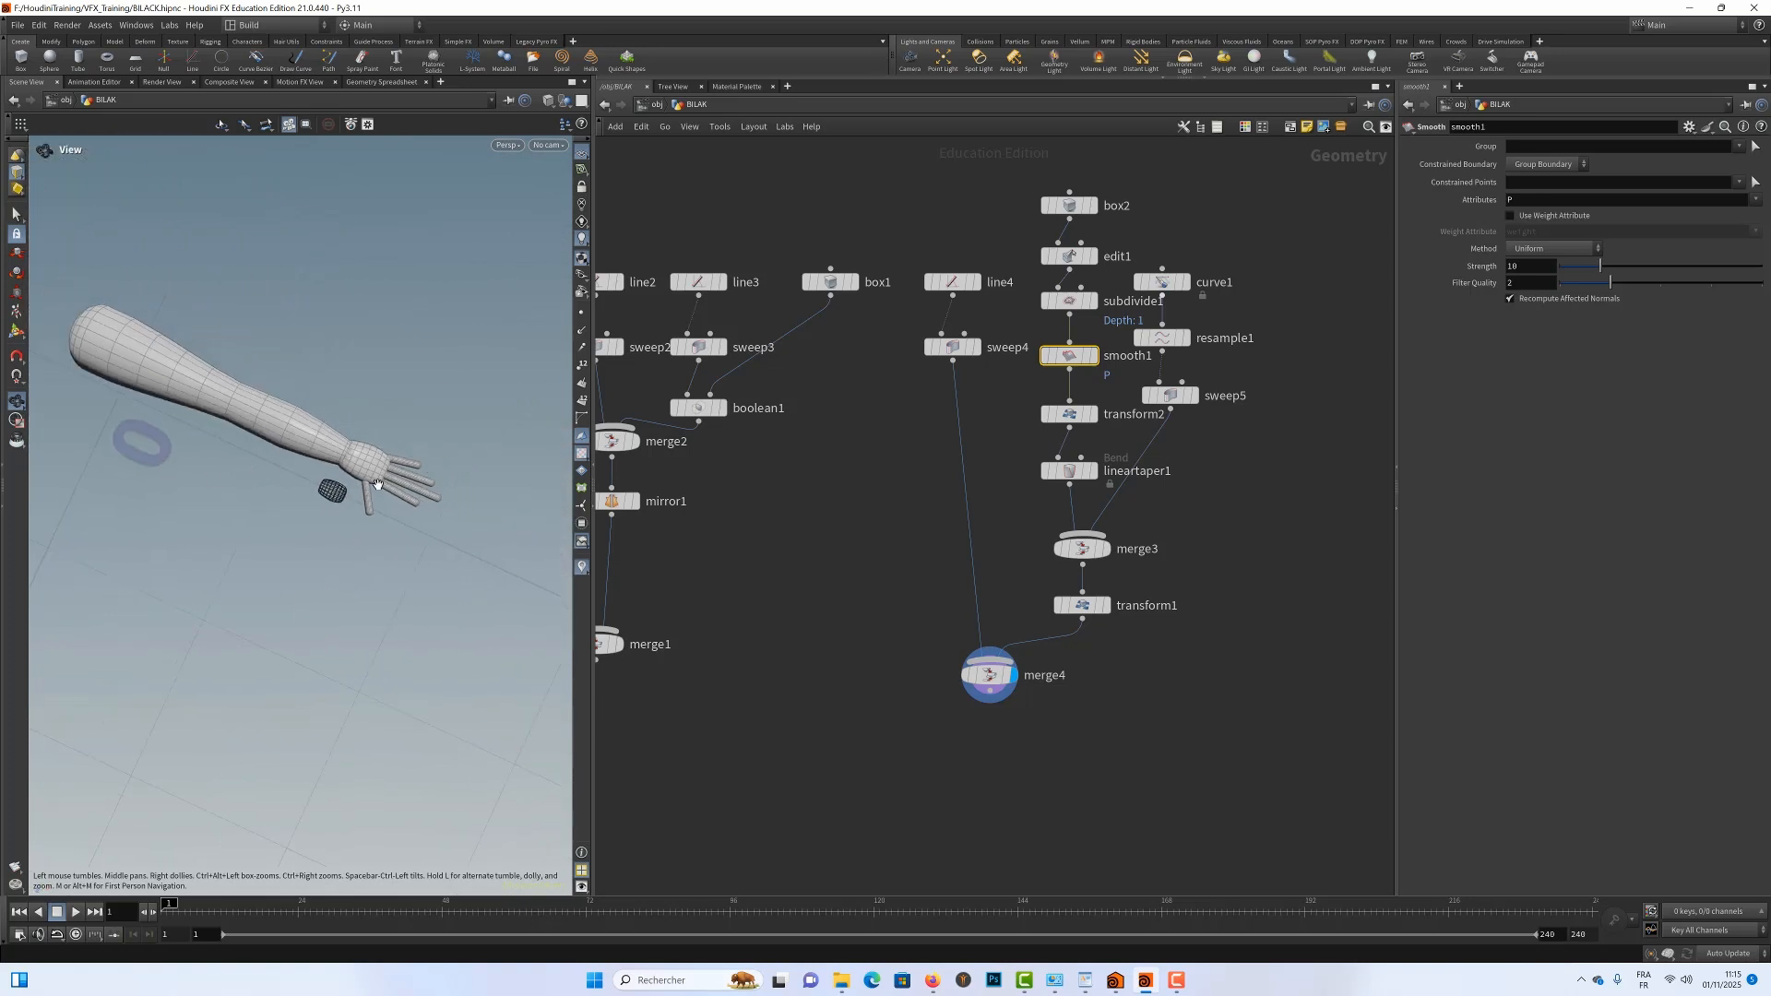
scroll(461, 494, up, 8)
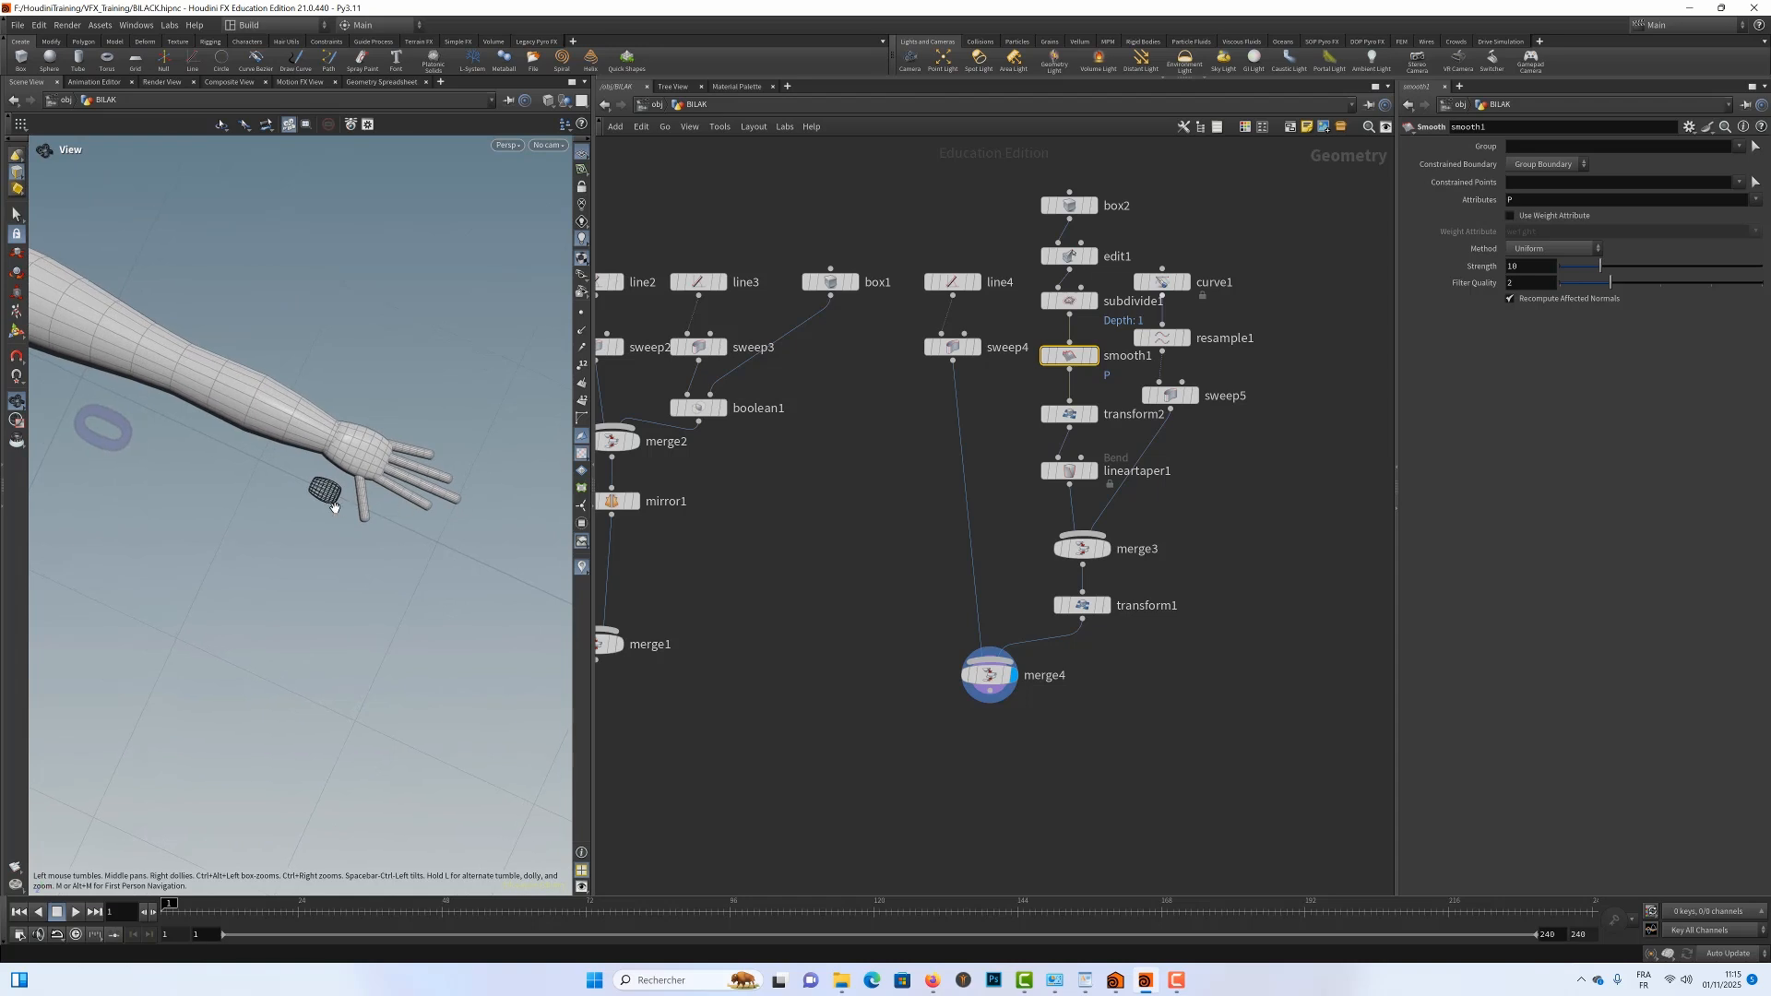
middle_drag(430, 481, 331, 516)
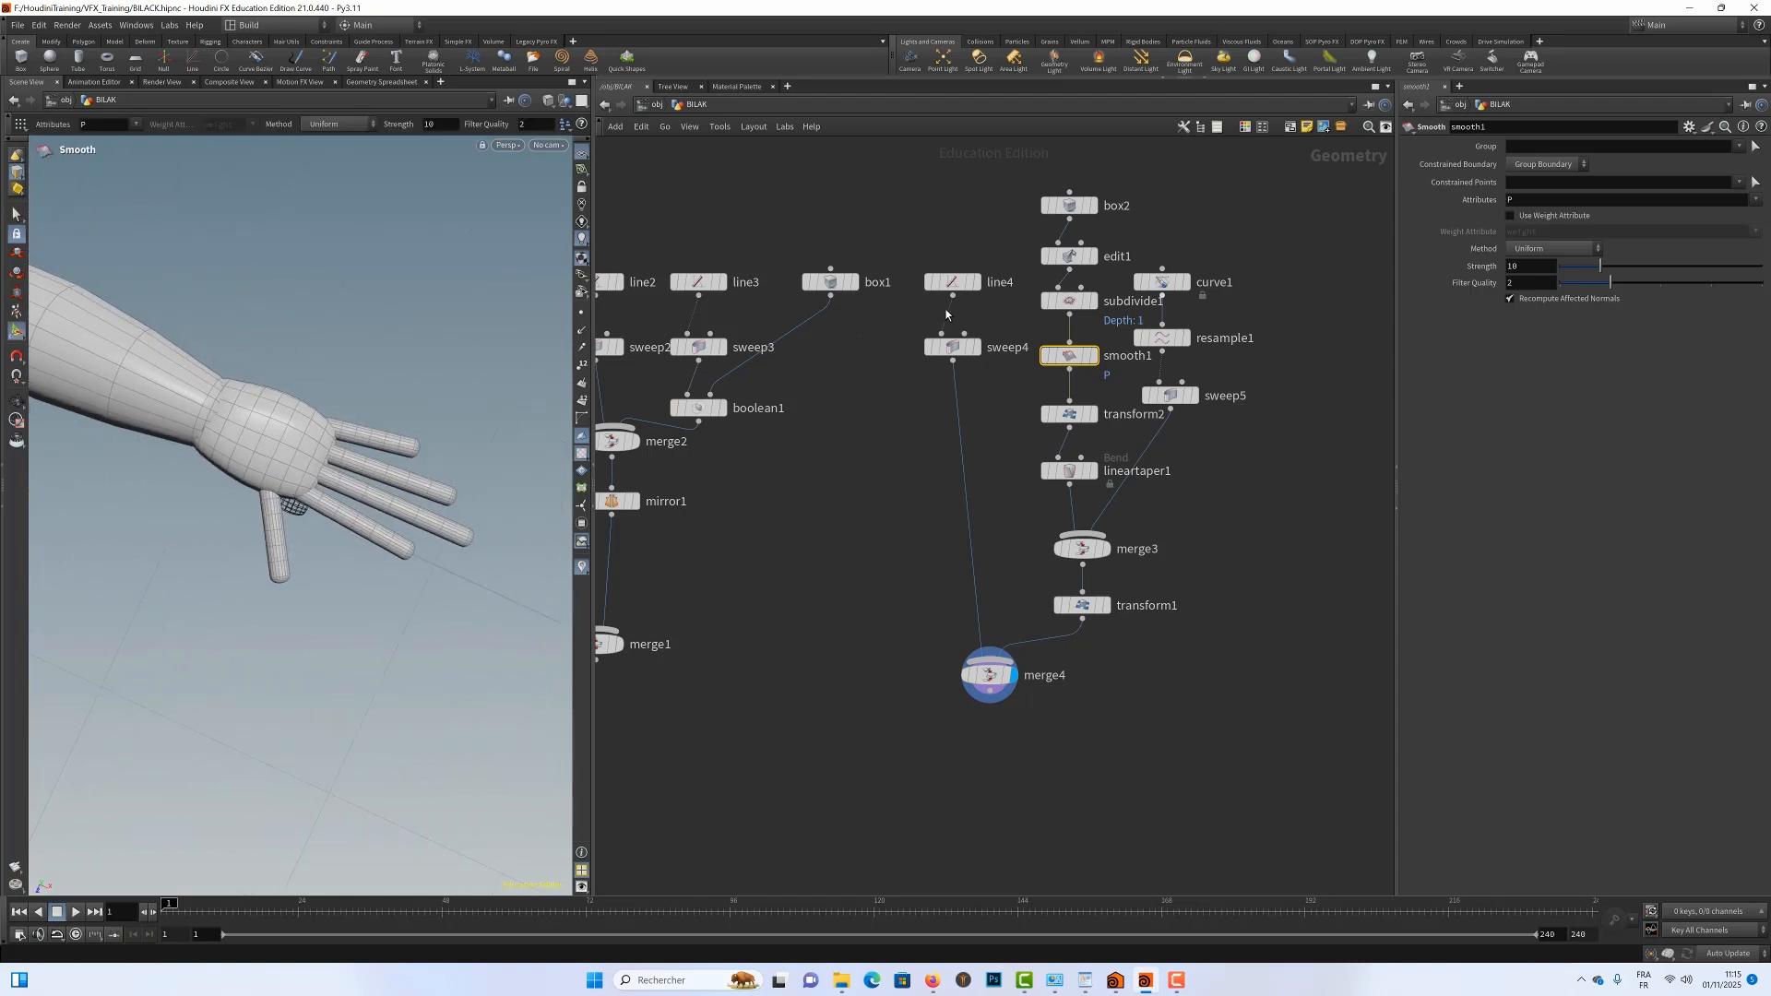
Edit curve1 and move the end points of its longer finger lines inward to shorten those fingers
click(1163, 282)
key(Return)
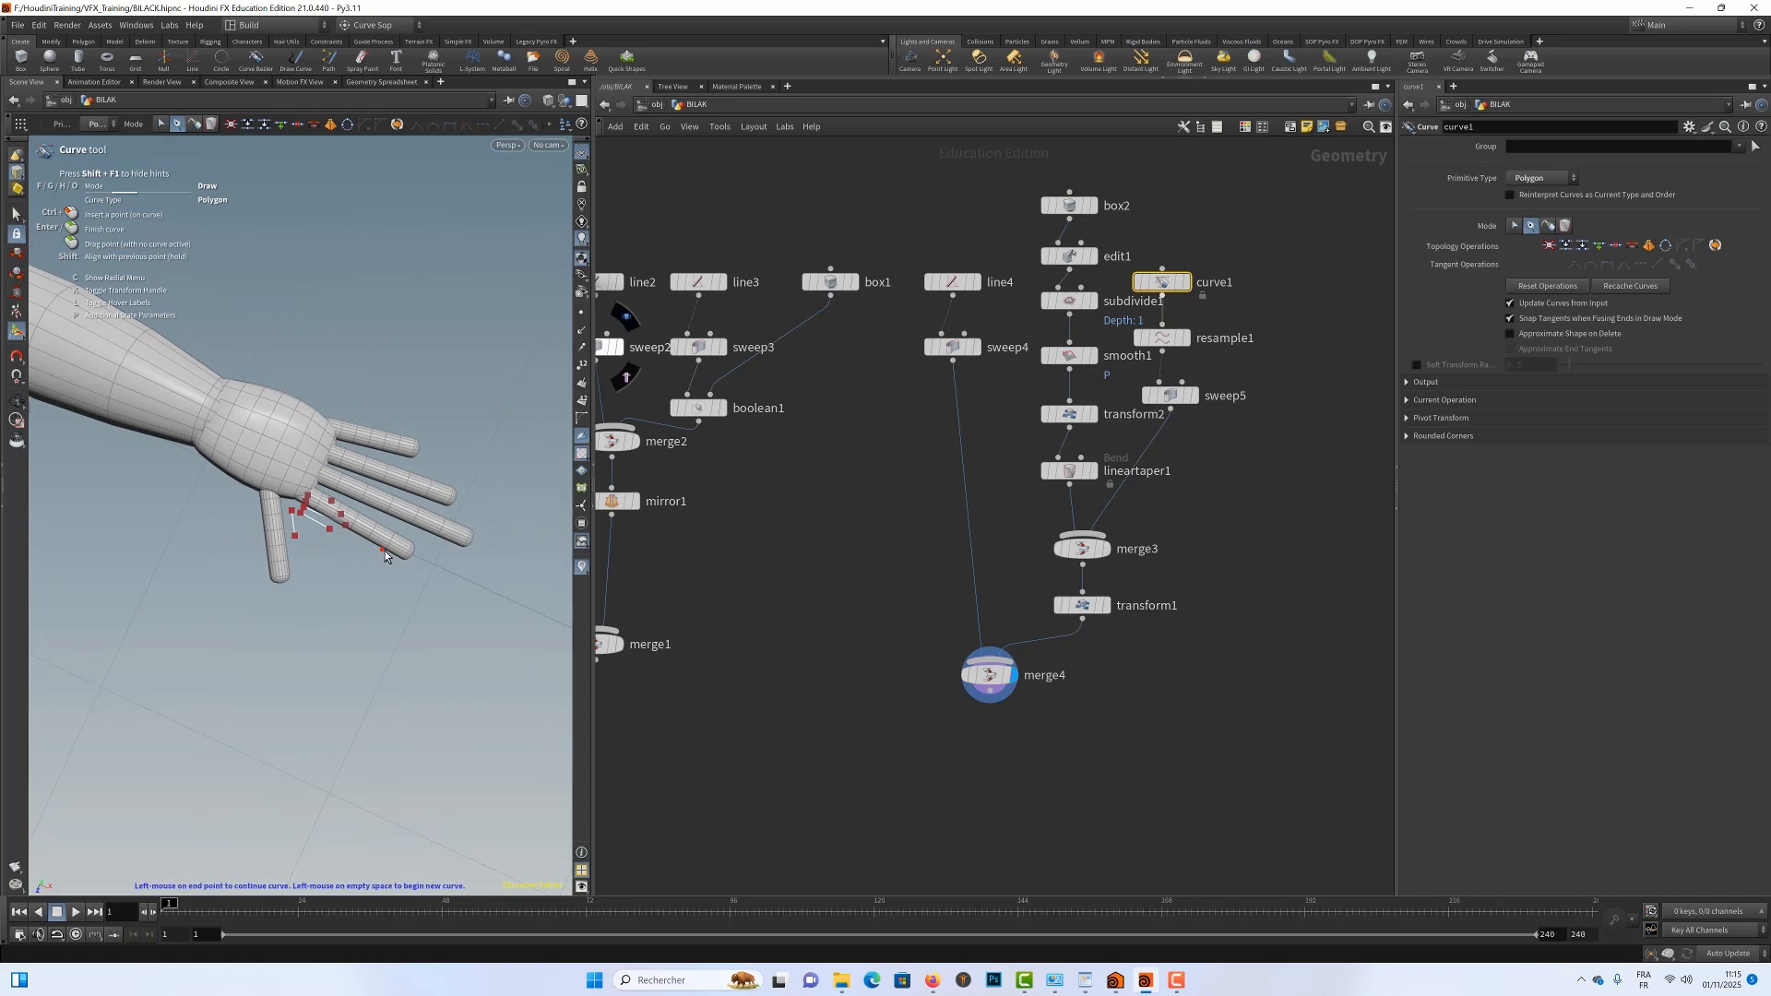
key(Escape)
drag(339, 557, 367, 544)
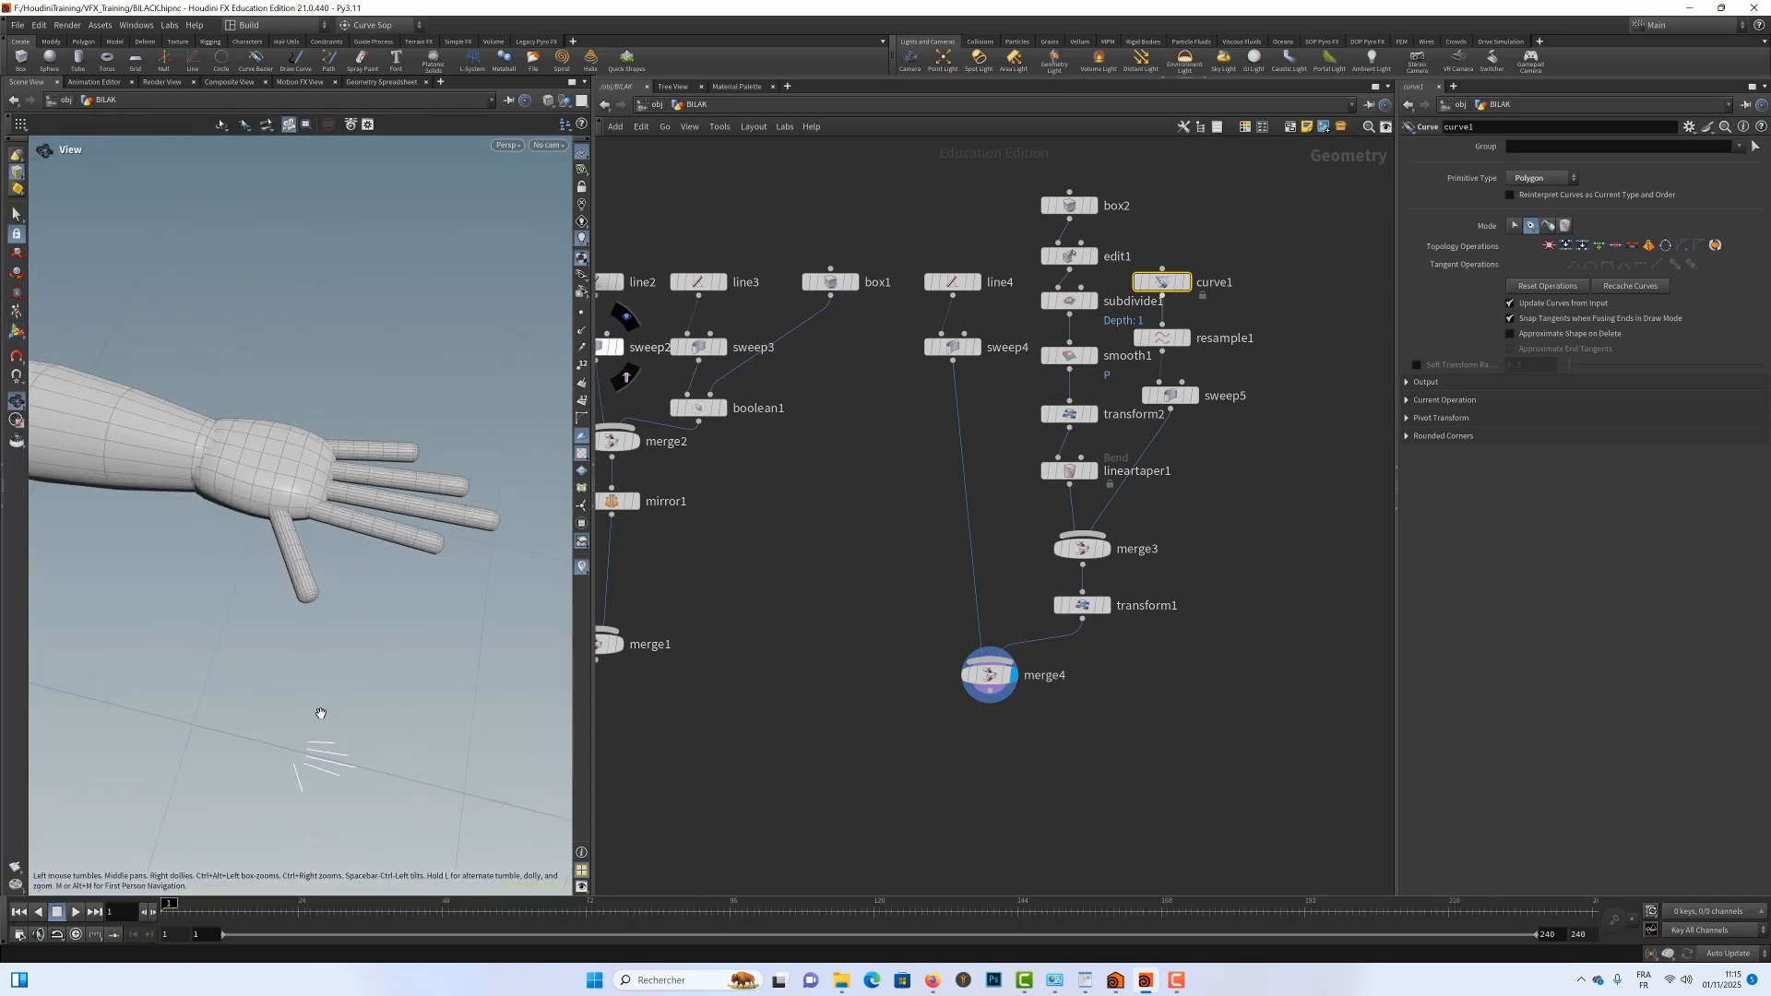
middle_drag(320, 711, 333, 596)
scroll(333, 597, down, 5)
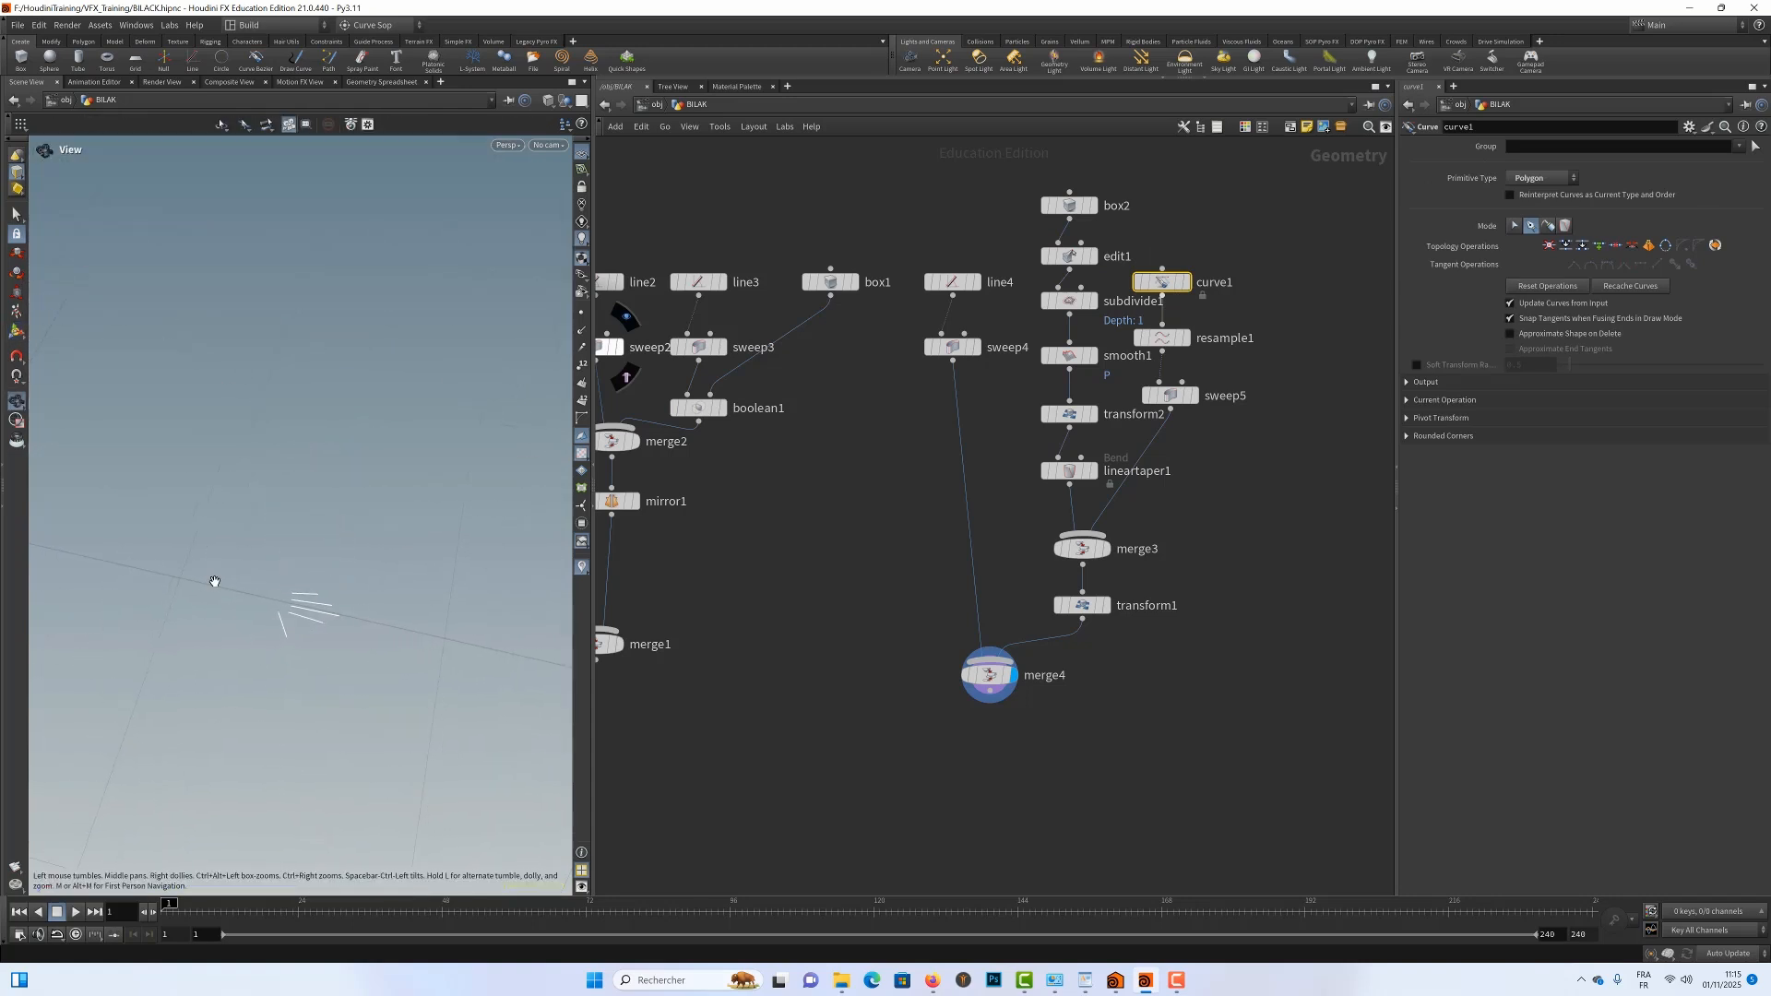
key(Return)
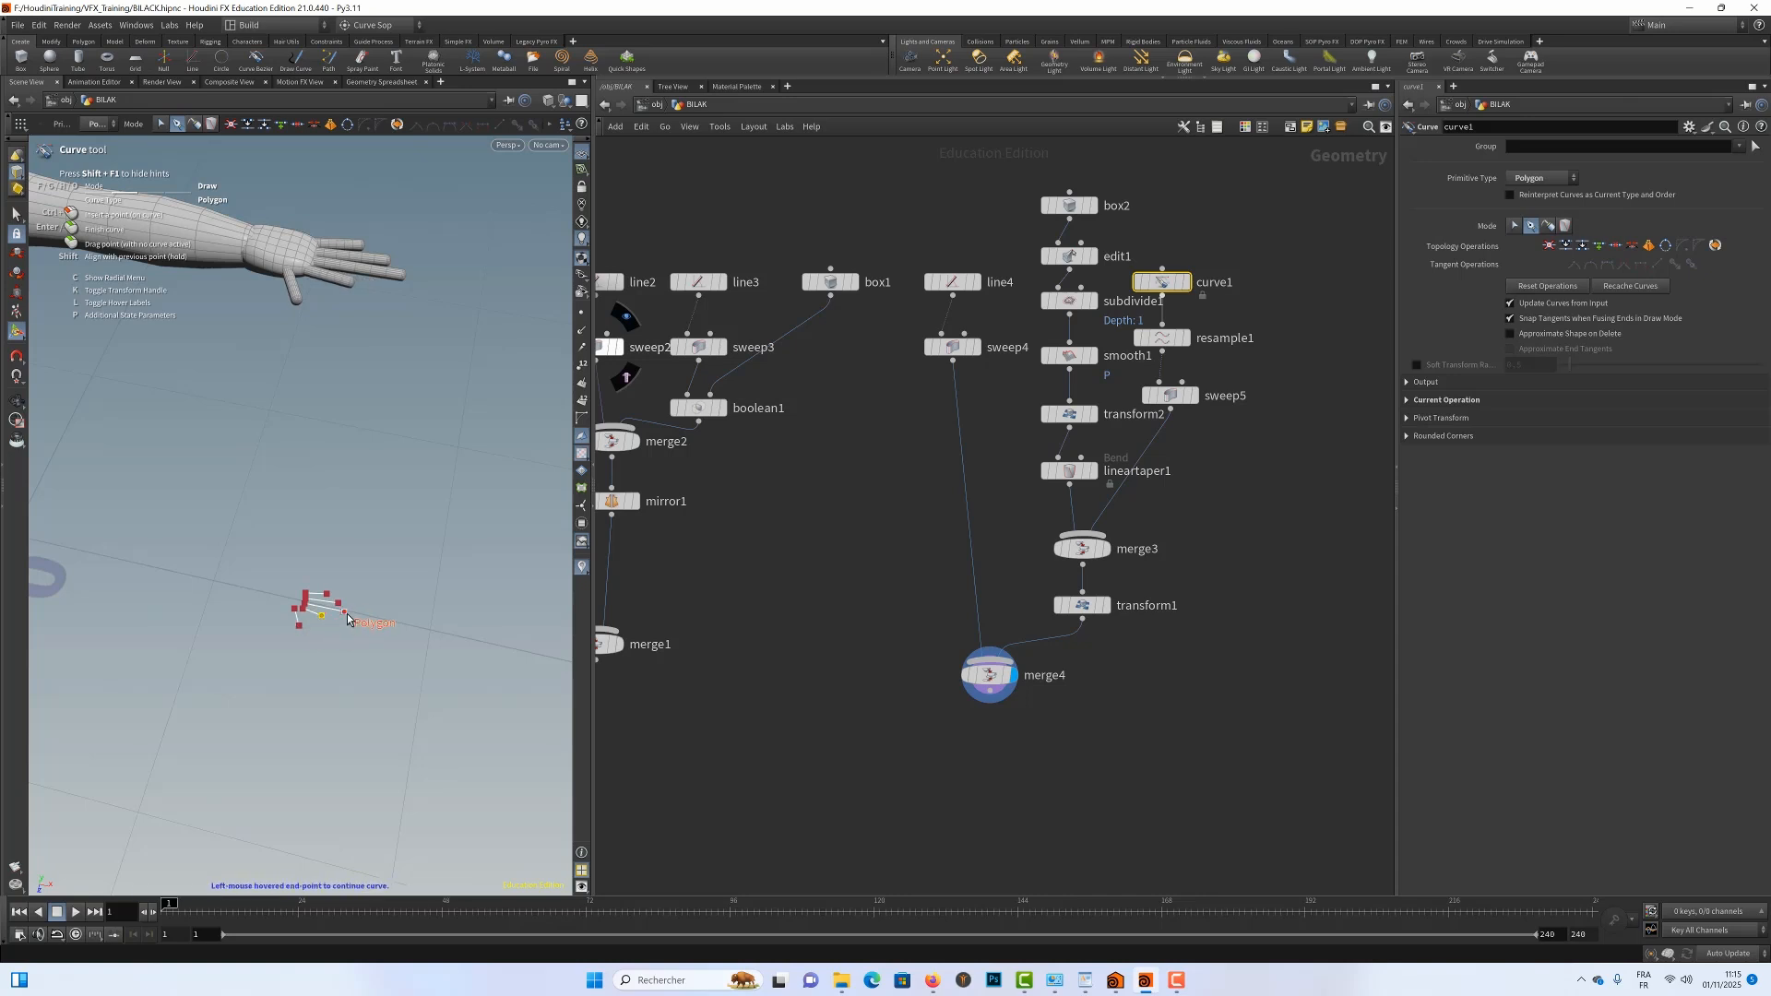
drag(346, 616, 331, 604)
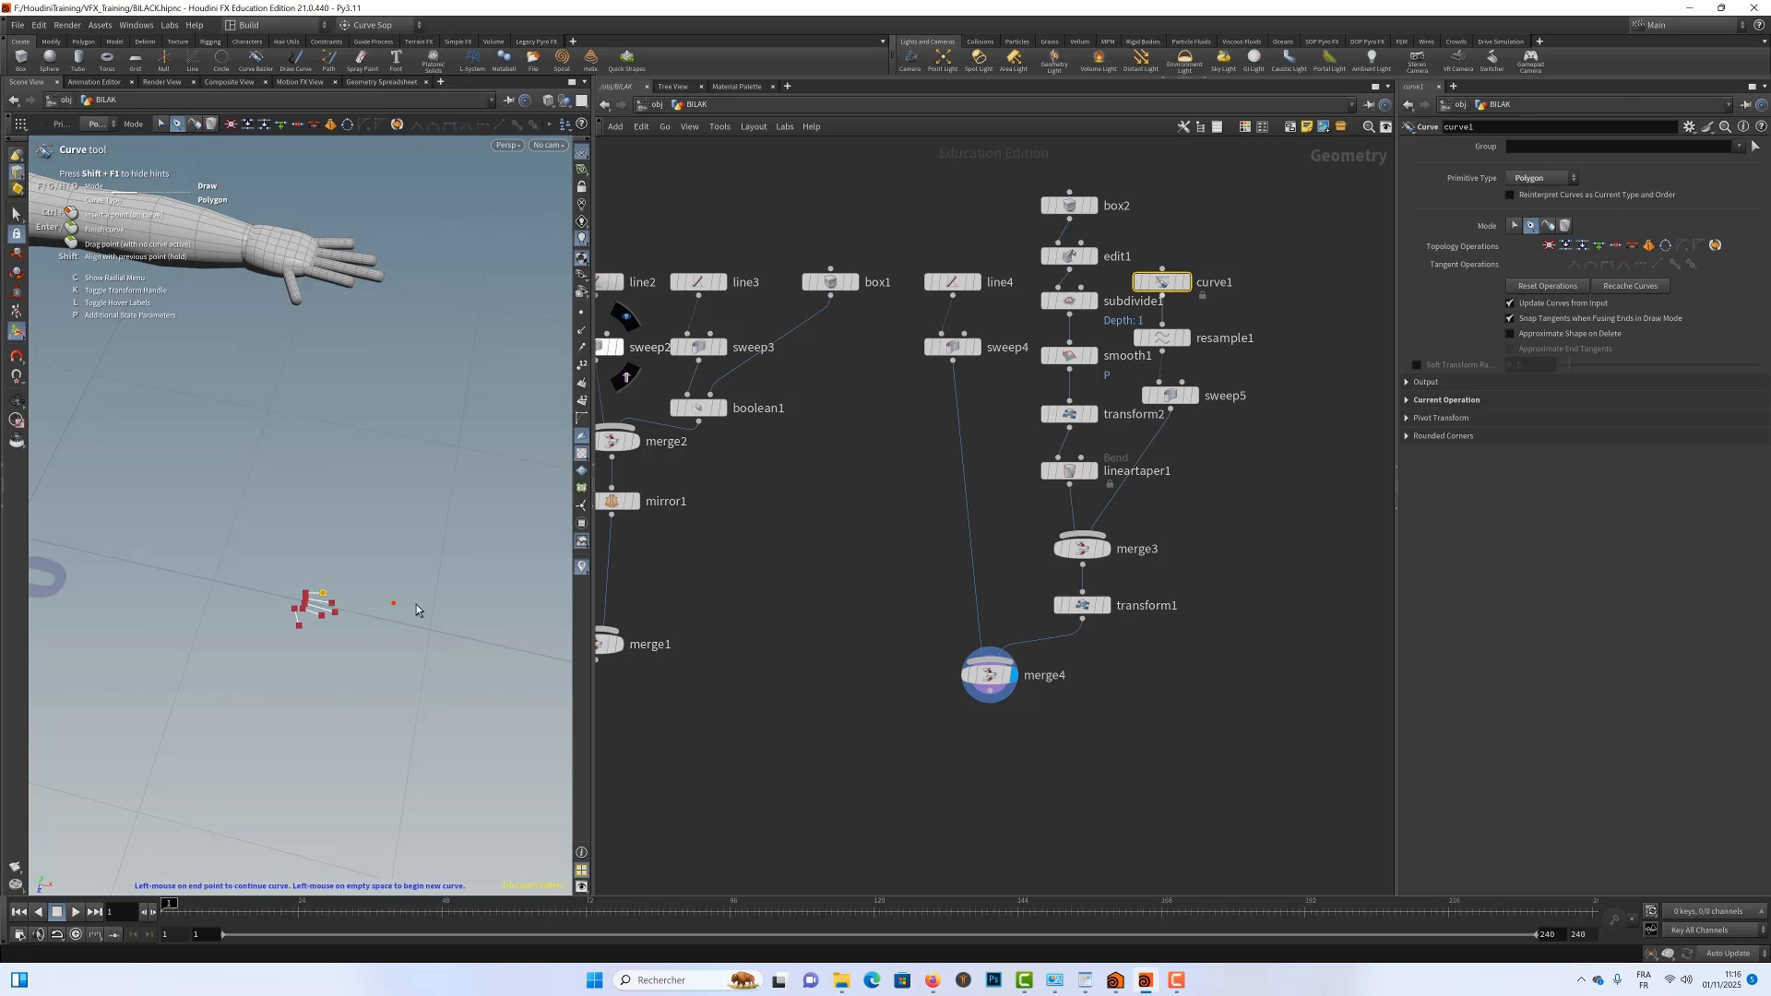
Copy the mirror1 node below merge4 and connect merge4 to the copy's input, moving merge1 lower in the network
key(Escape)
drag(412, 540, 388, 510)
key(Return)
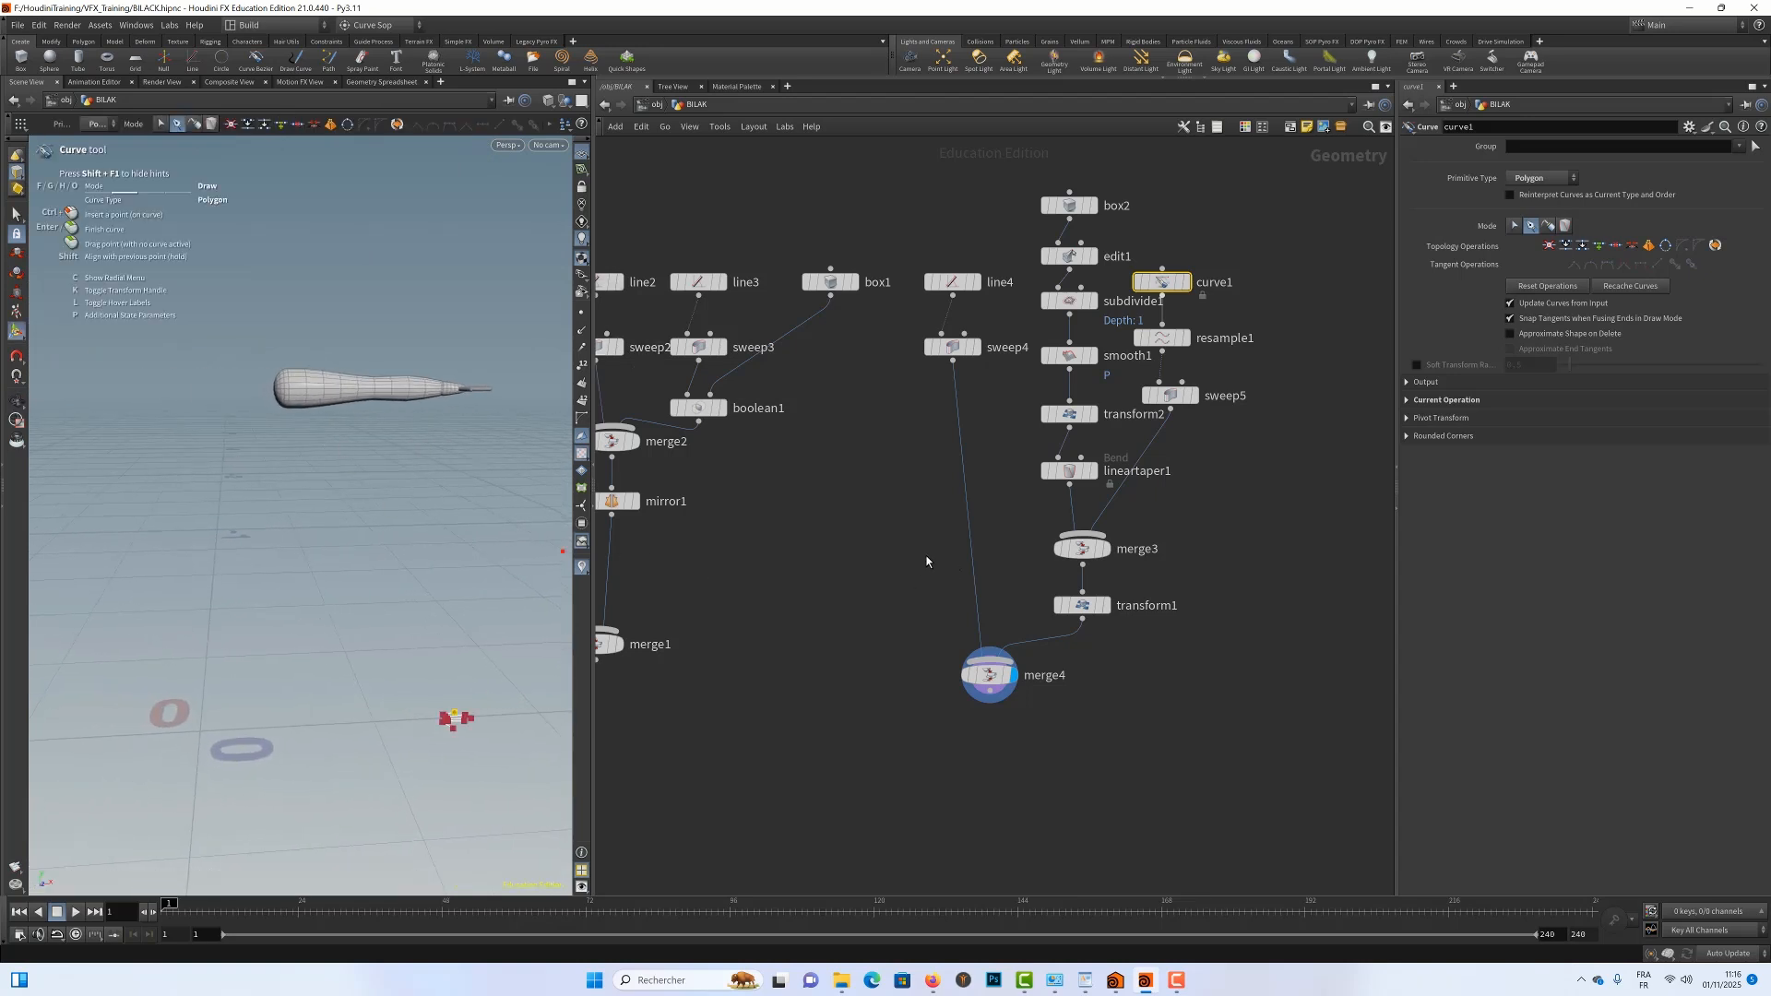
middle_drag(879, 566, 922, 458)
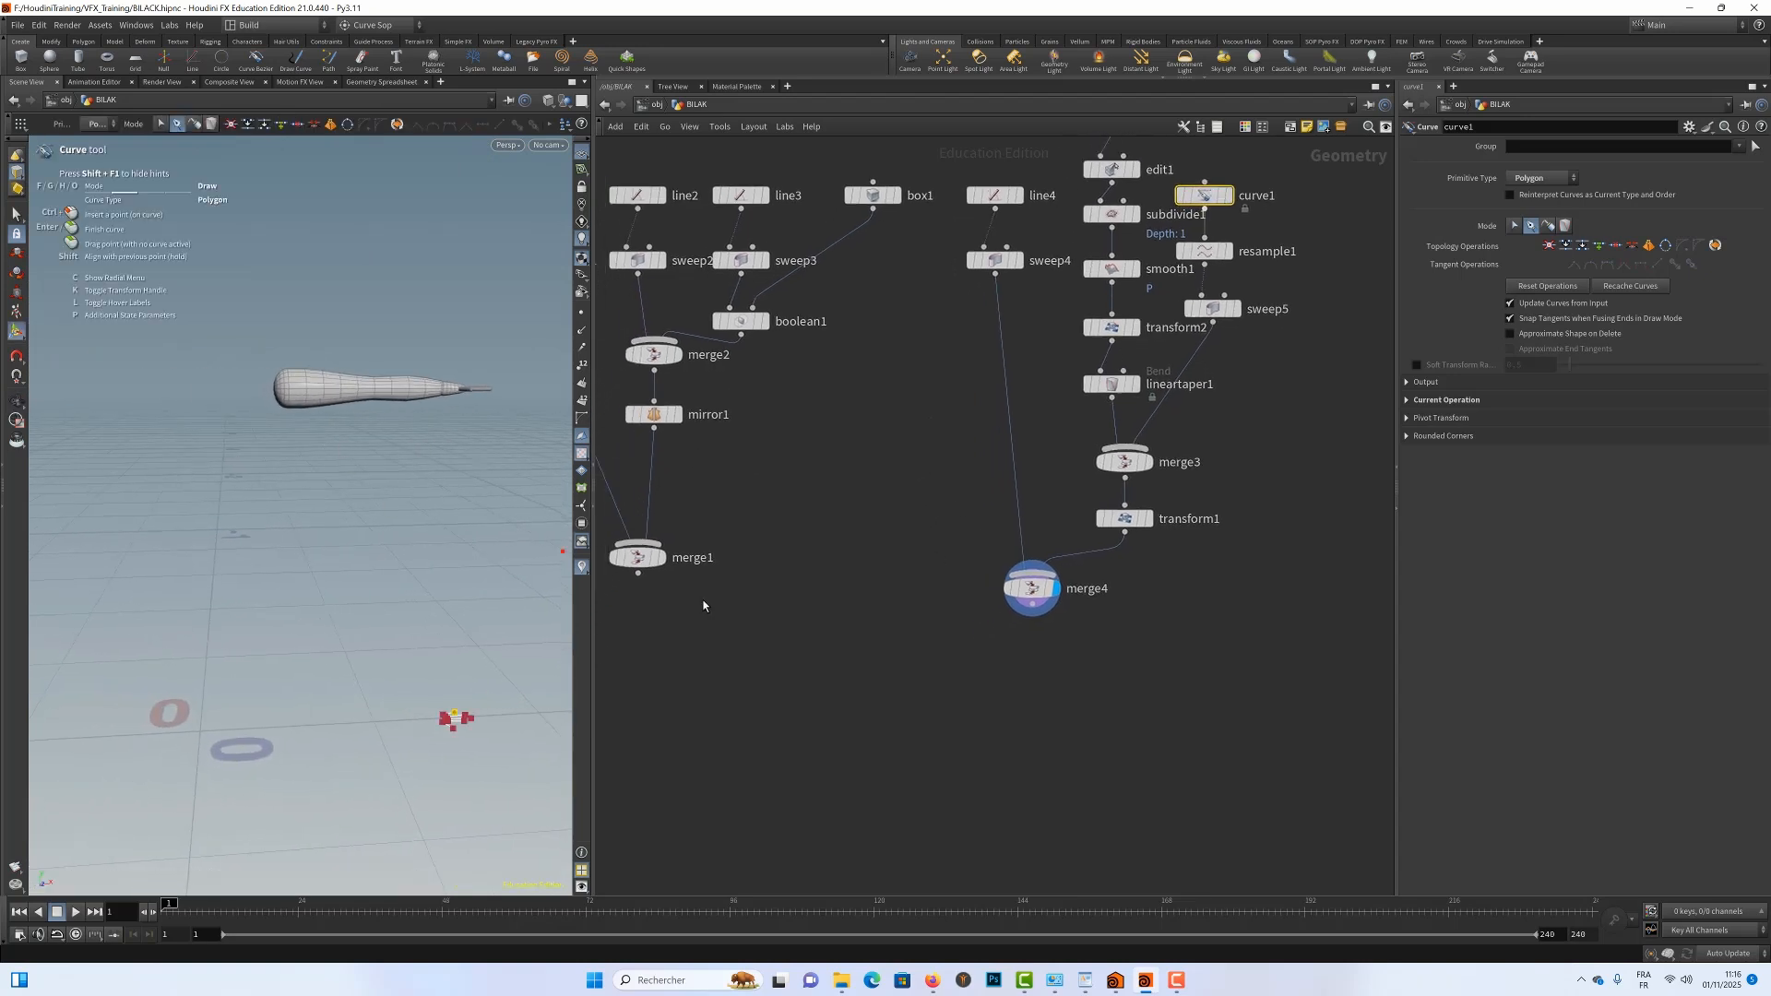
drag(650, 567, 650, 617)
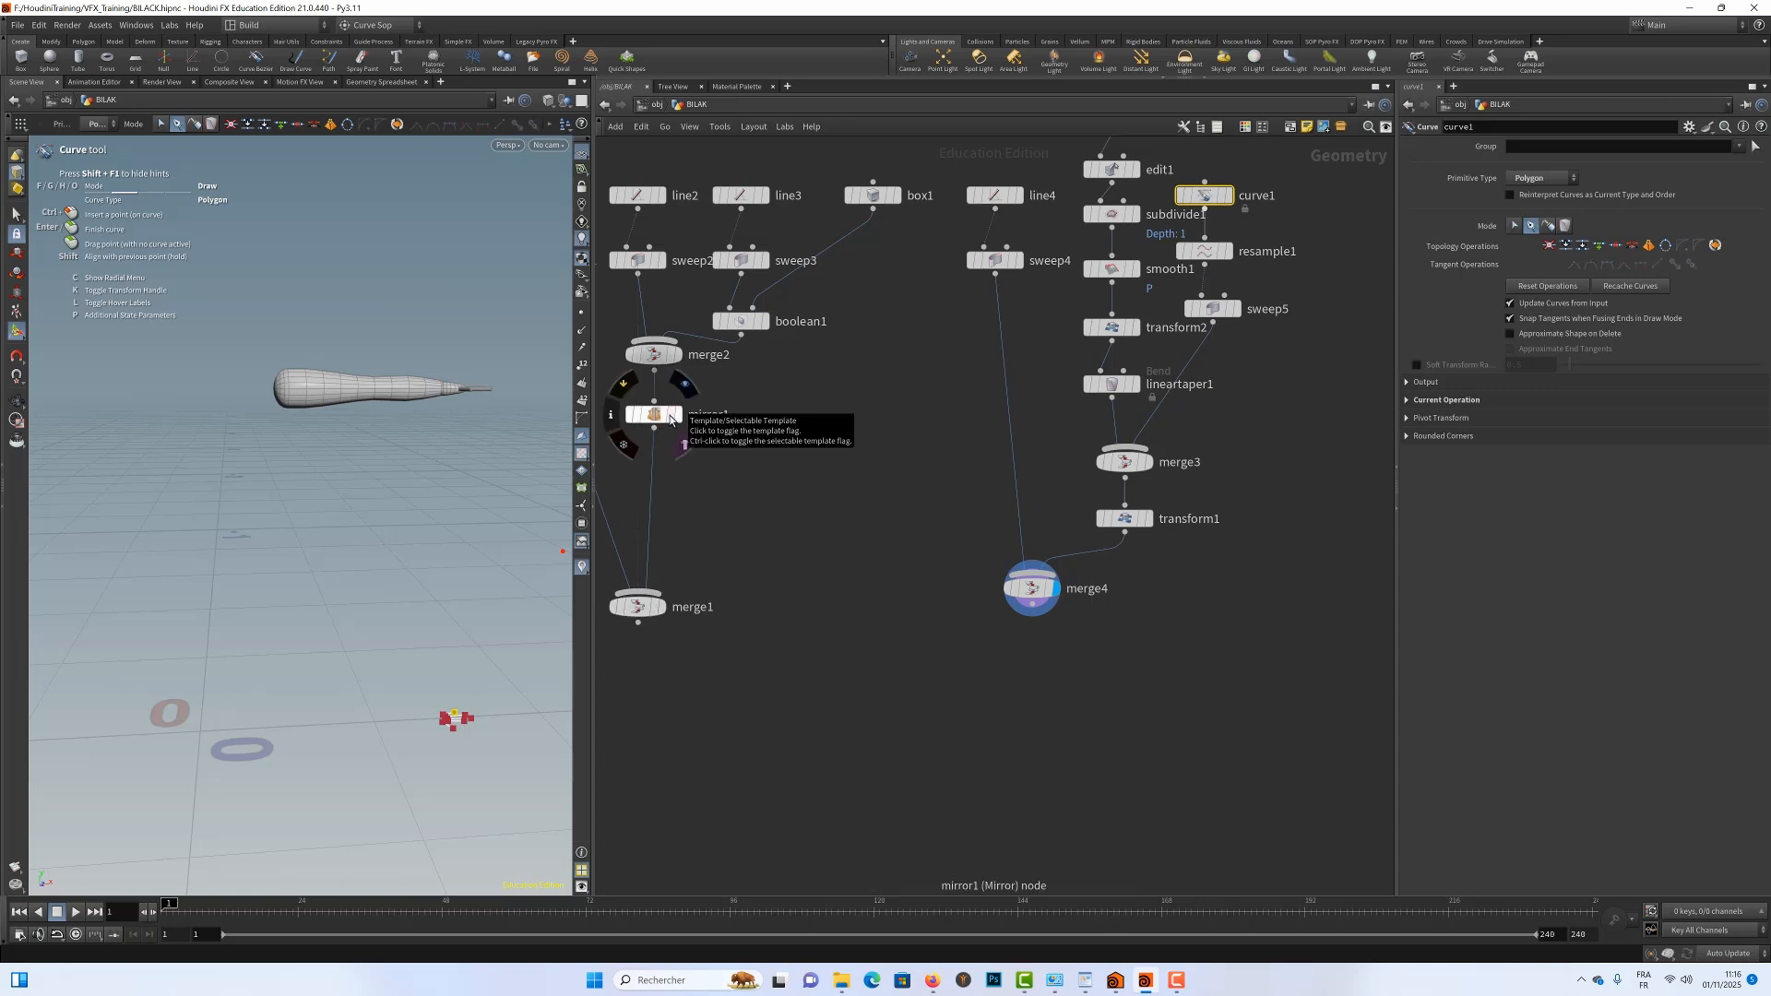
alt+drag(668, 417, 882, 554)
alt+drag(987, 640, 1034, 657)
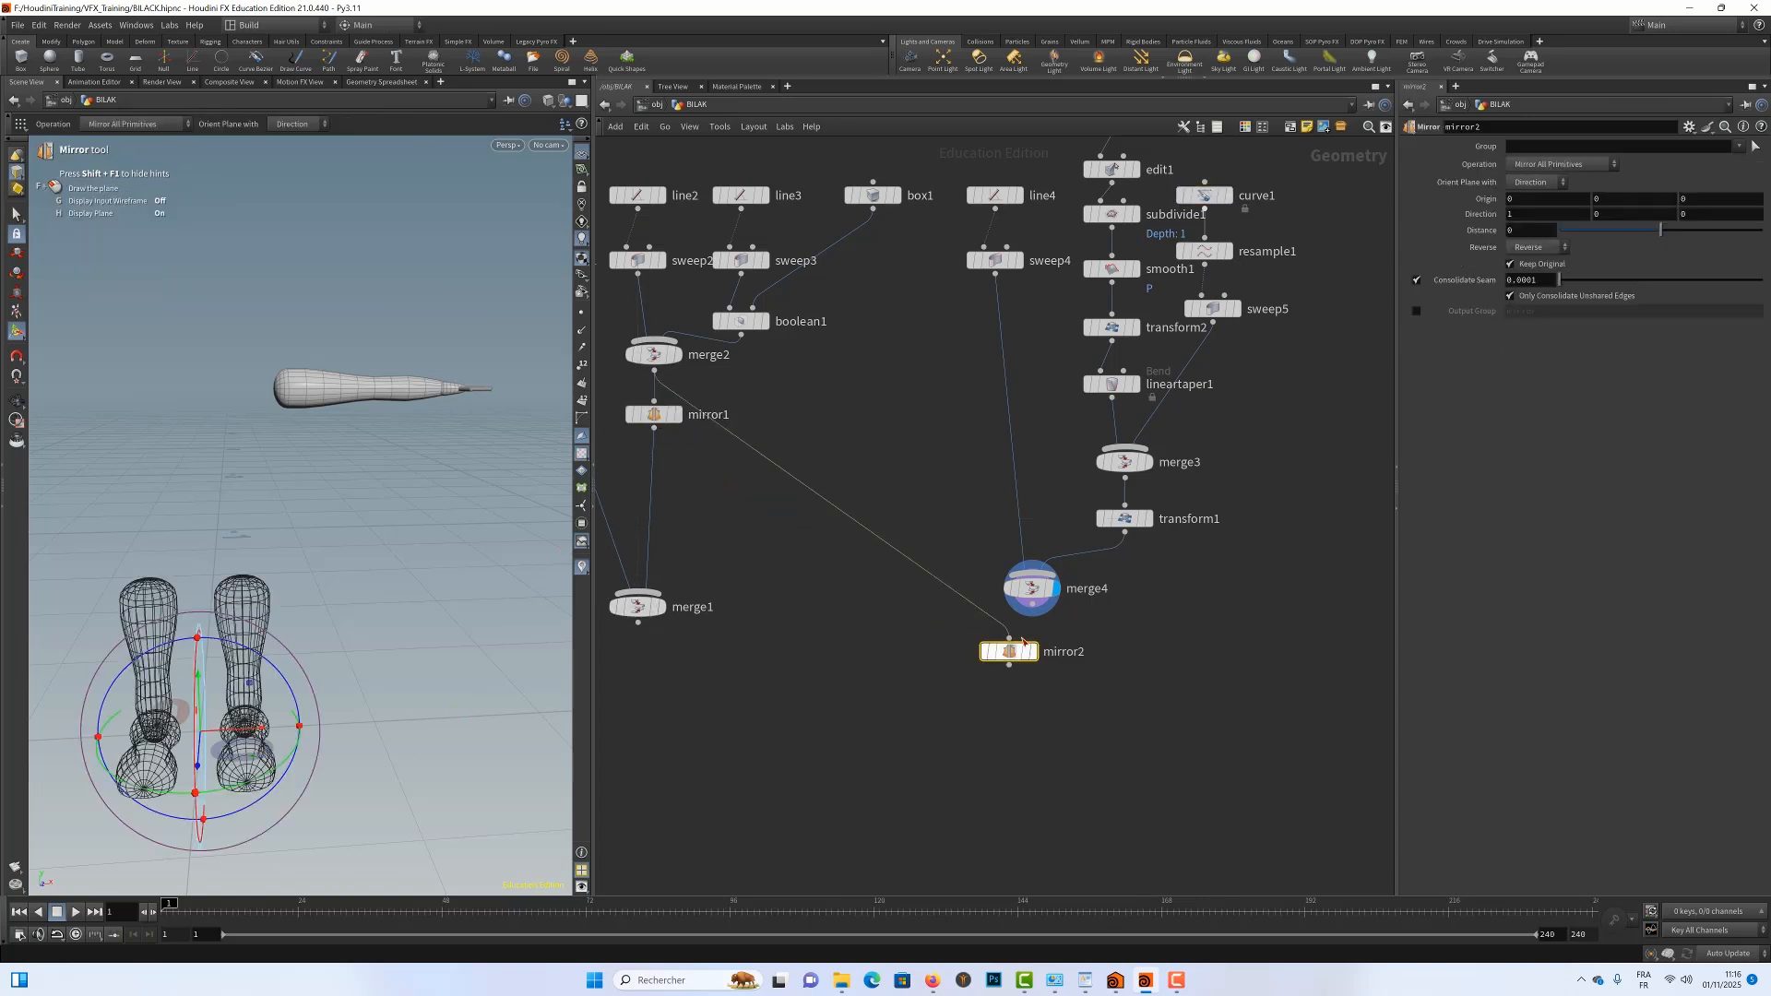
click(1012, 639)
click(1010, 638)
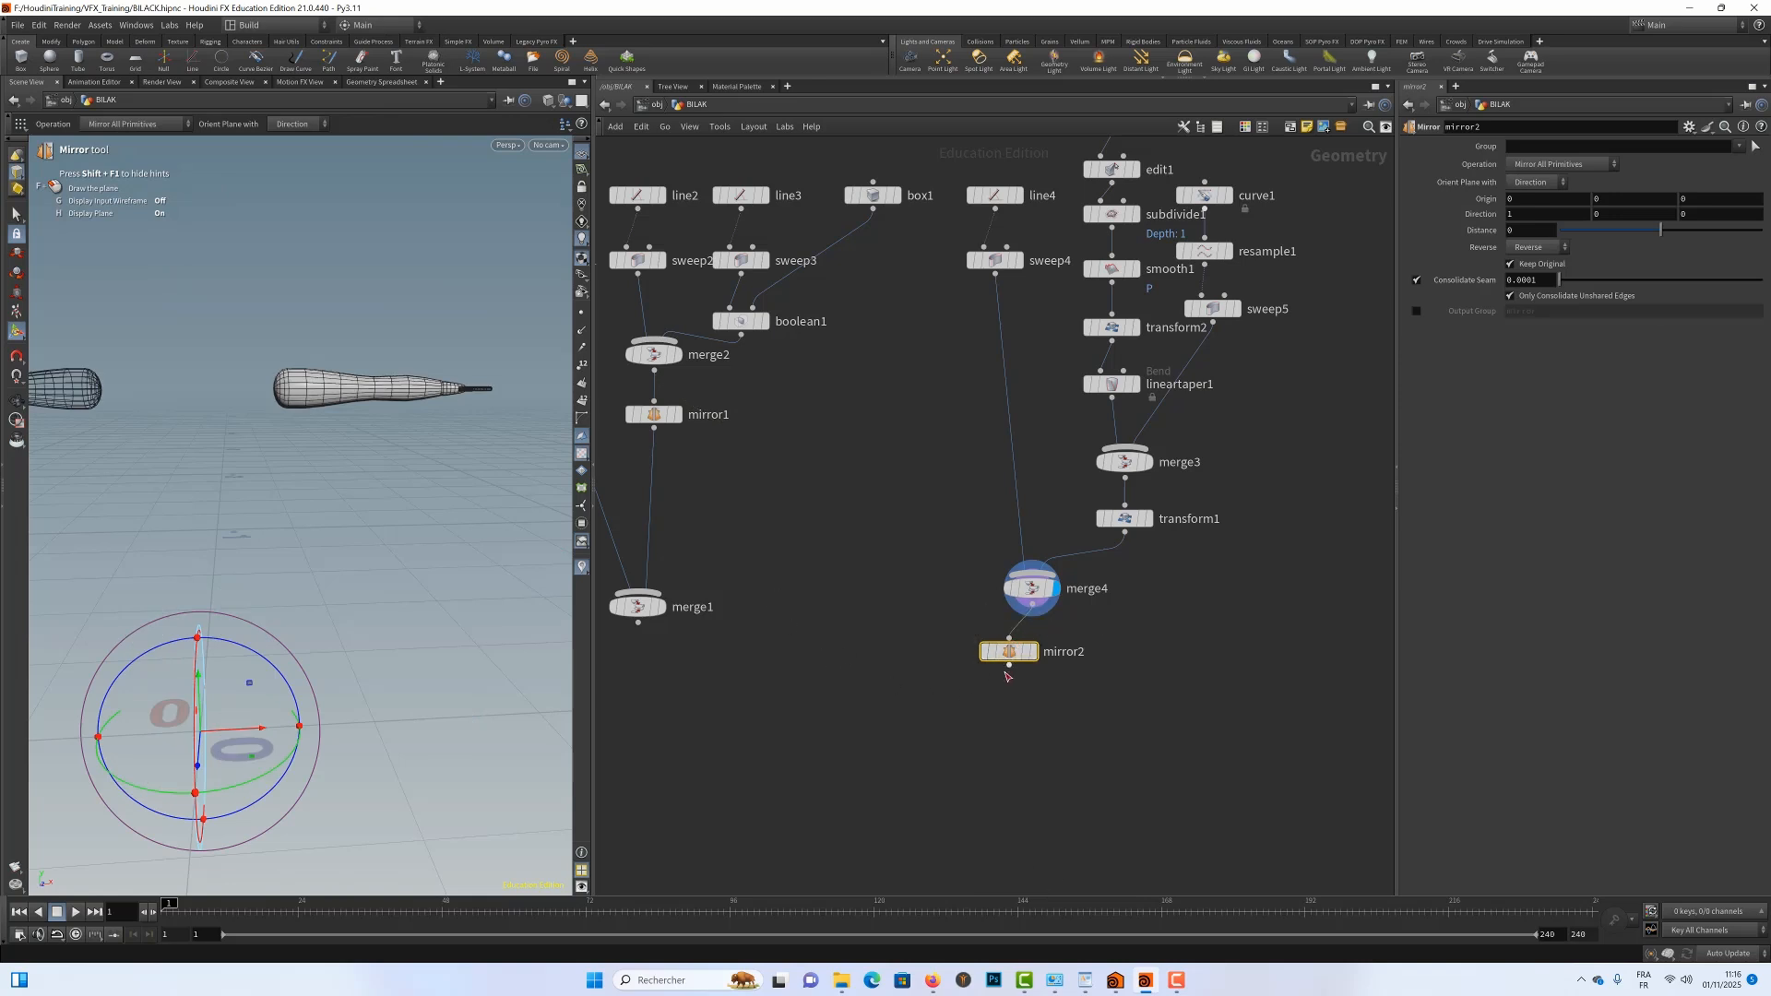
Connect mirror2's output to merge1, display merge1, and view the whole character with both arms
click(1010, 667)
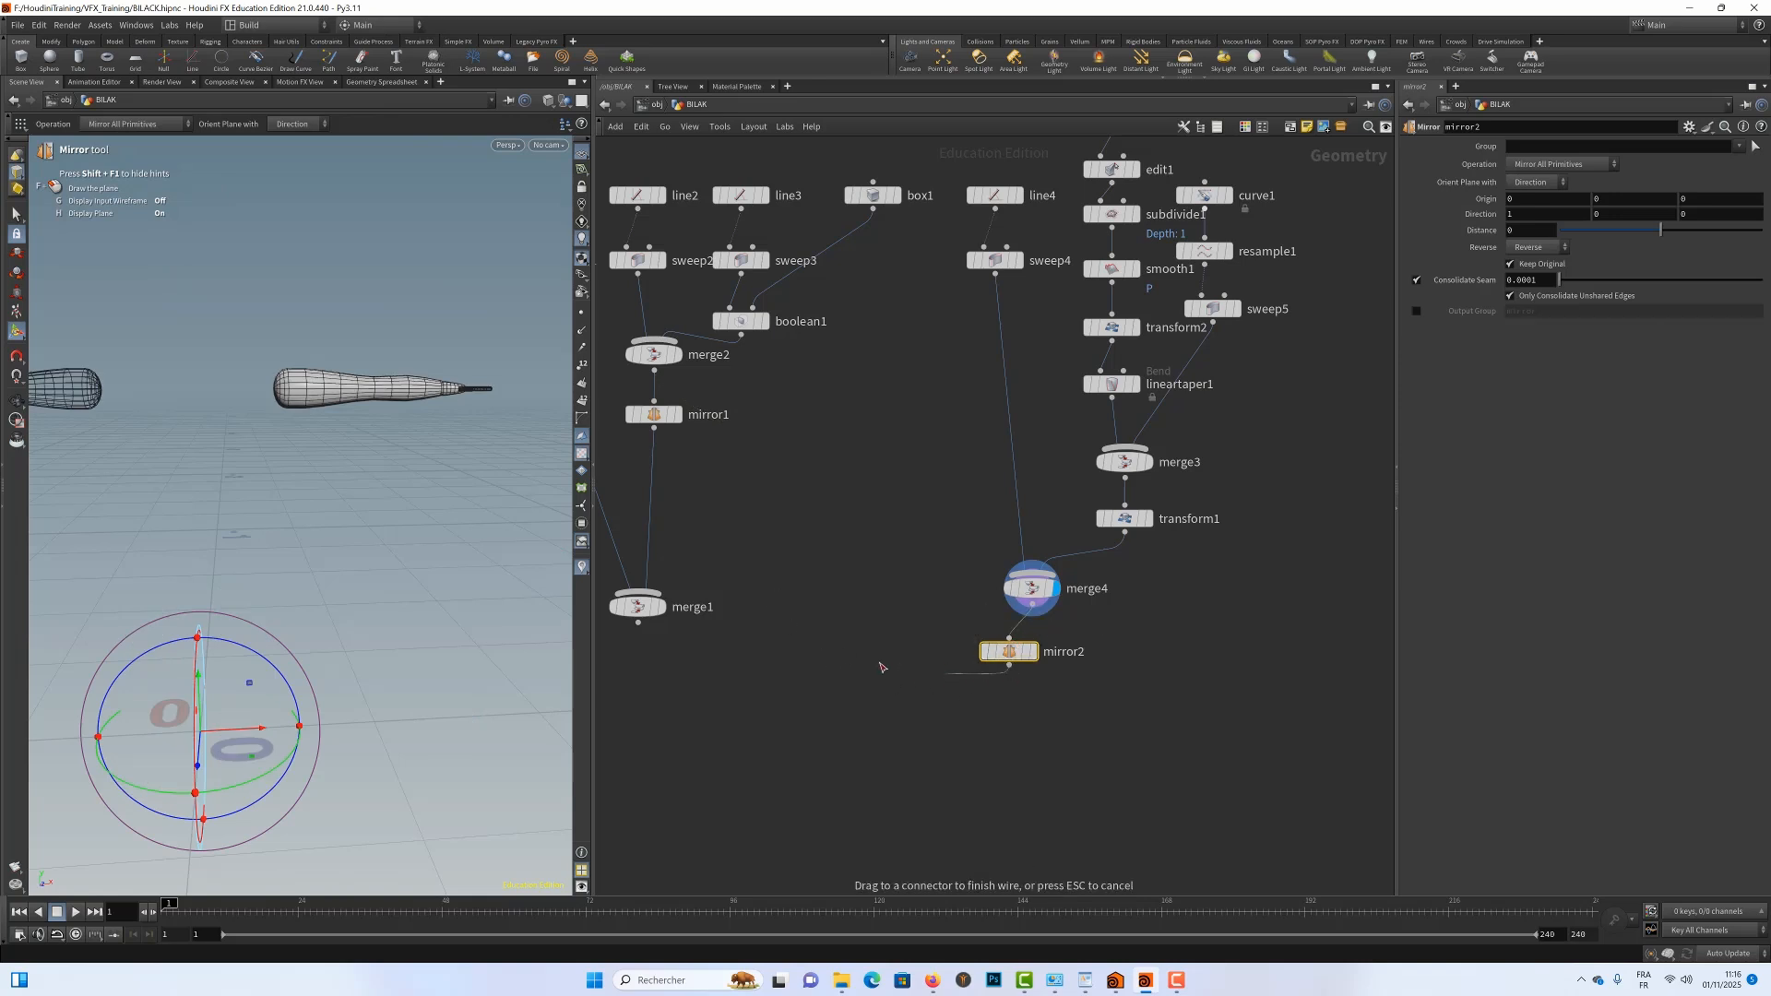
click(662, 610)
scroll(820, 687, down, 10)
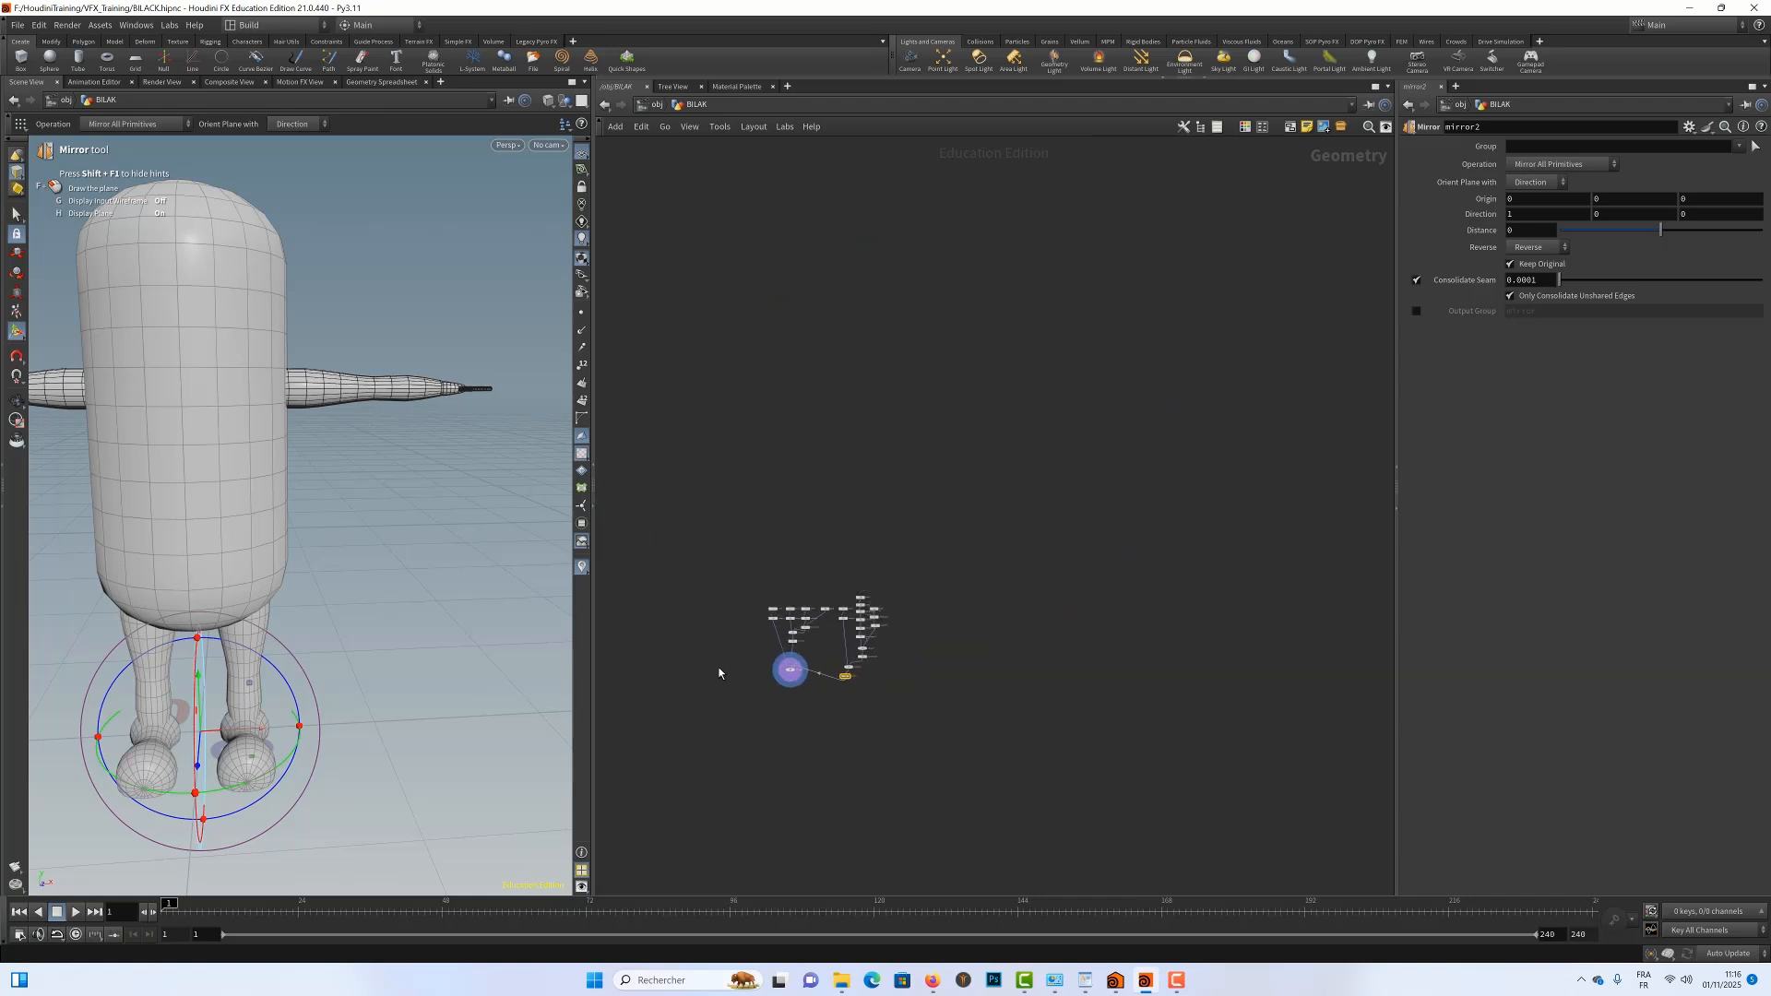
scroll(815, 696, up, 3)
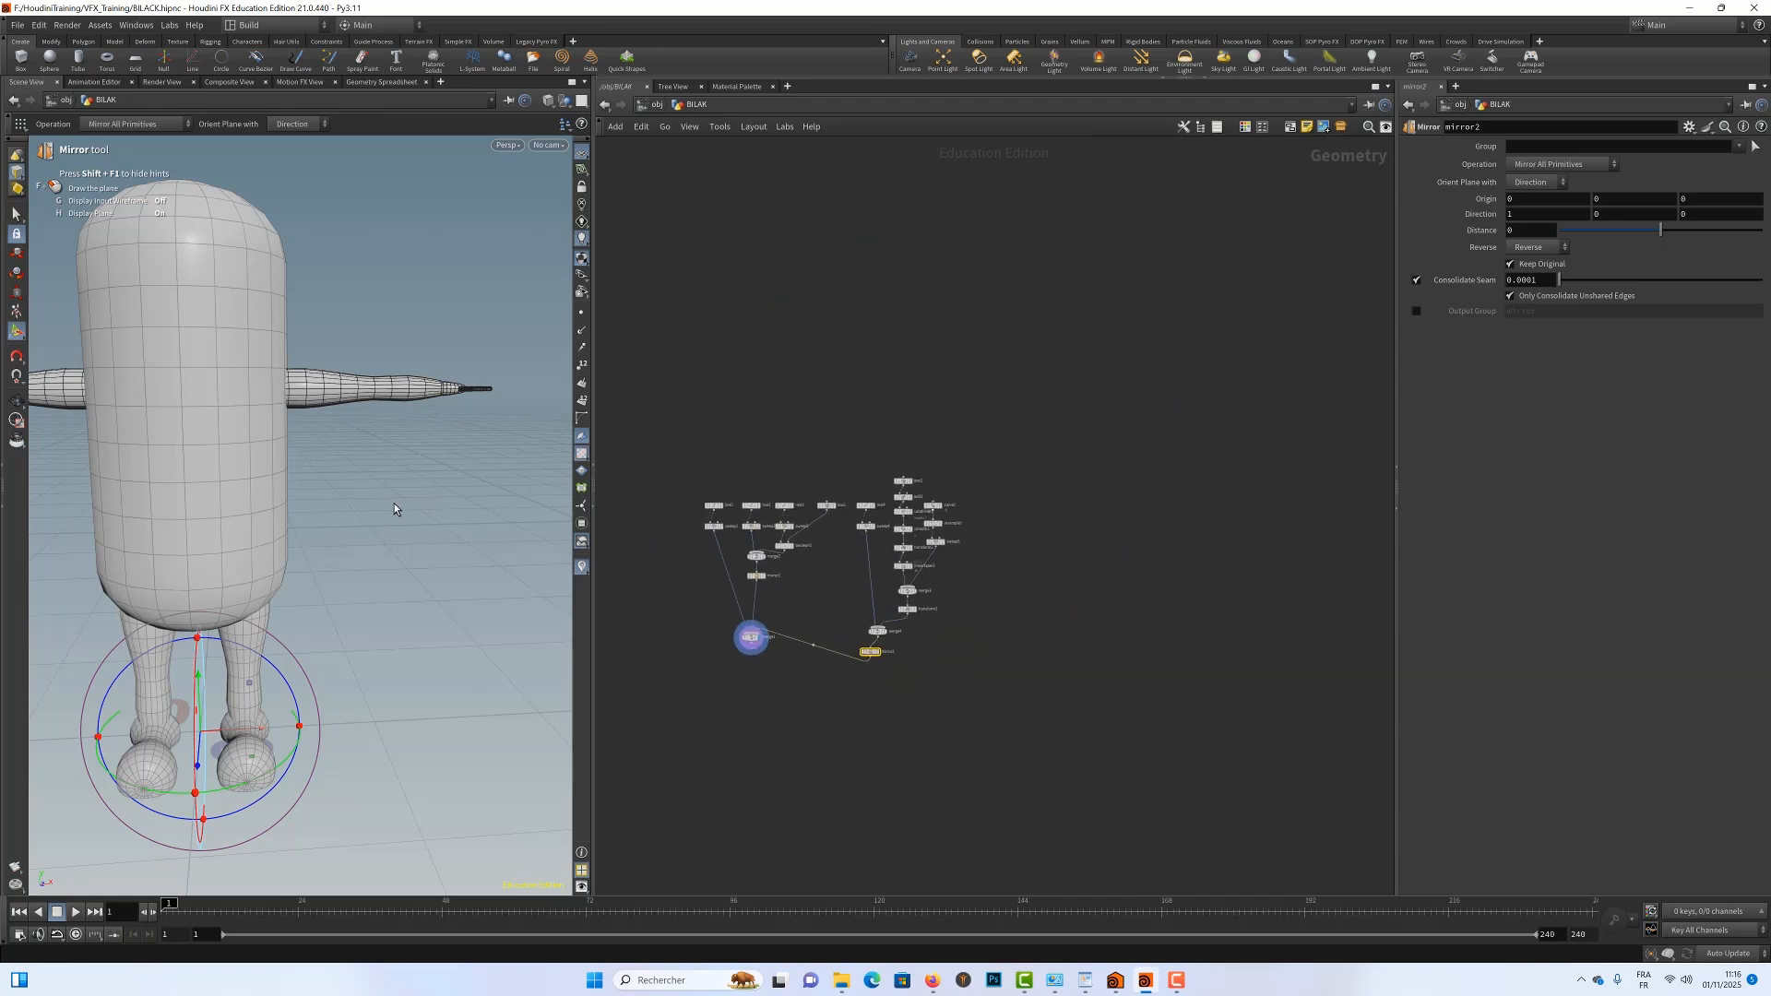
key(Escape)
drag(395, 502, 287, 489)
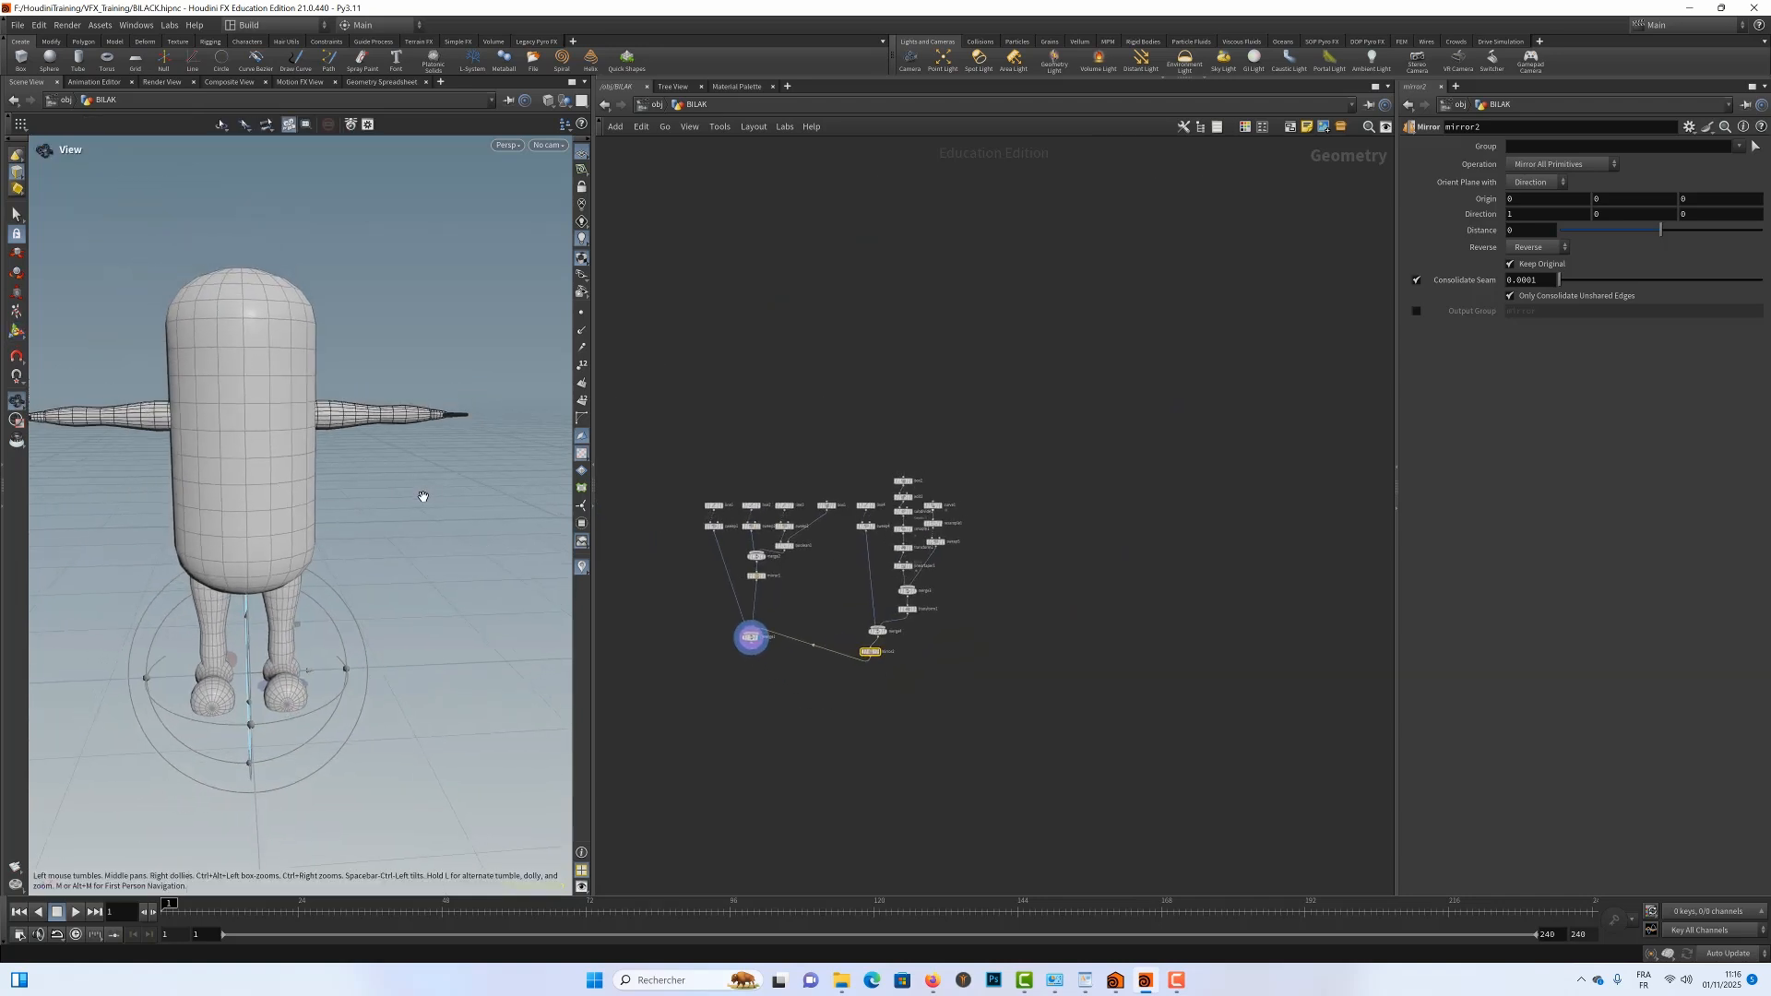
mouse_move(424, 498)
mouse_down()
mouse_move(382, 482)
mouse_move(455, 502)
mouse_move(316, 502)
mouse_move(427, 495)
mouse_up()
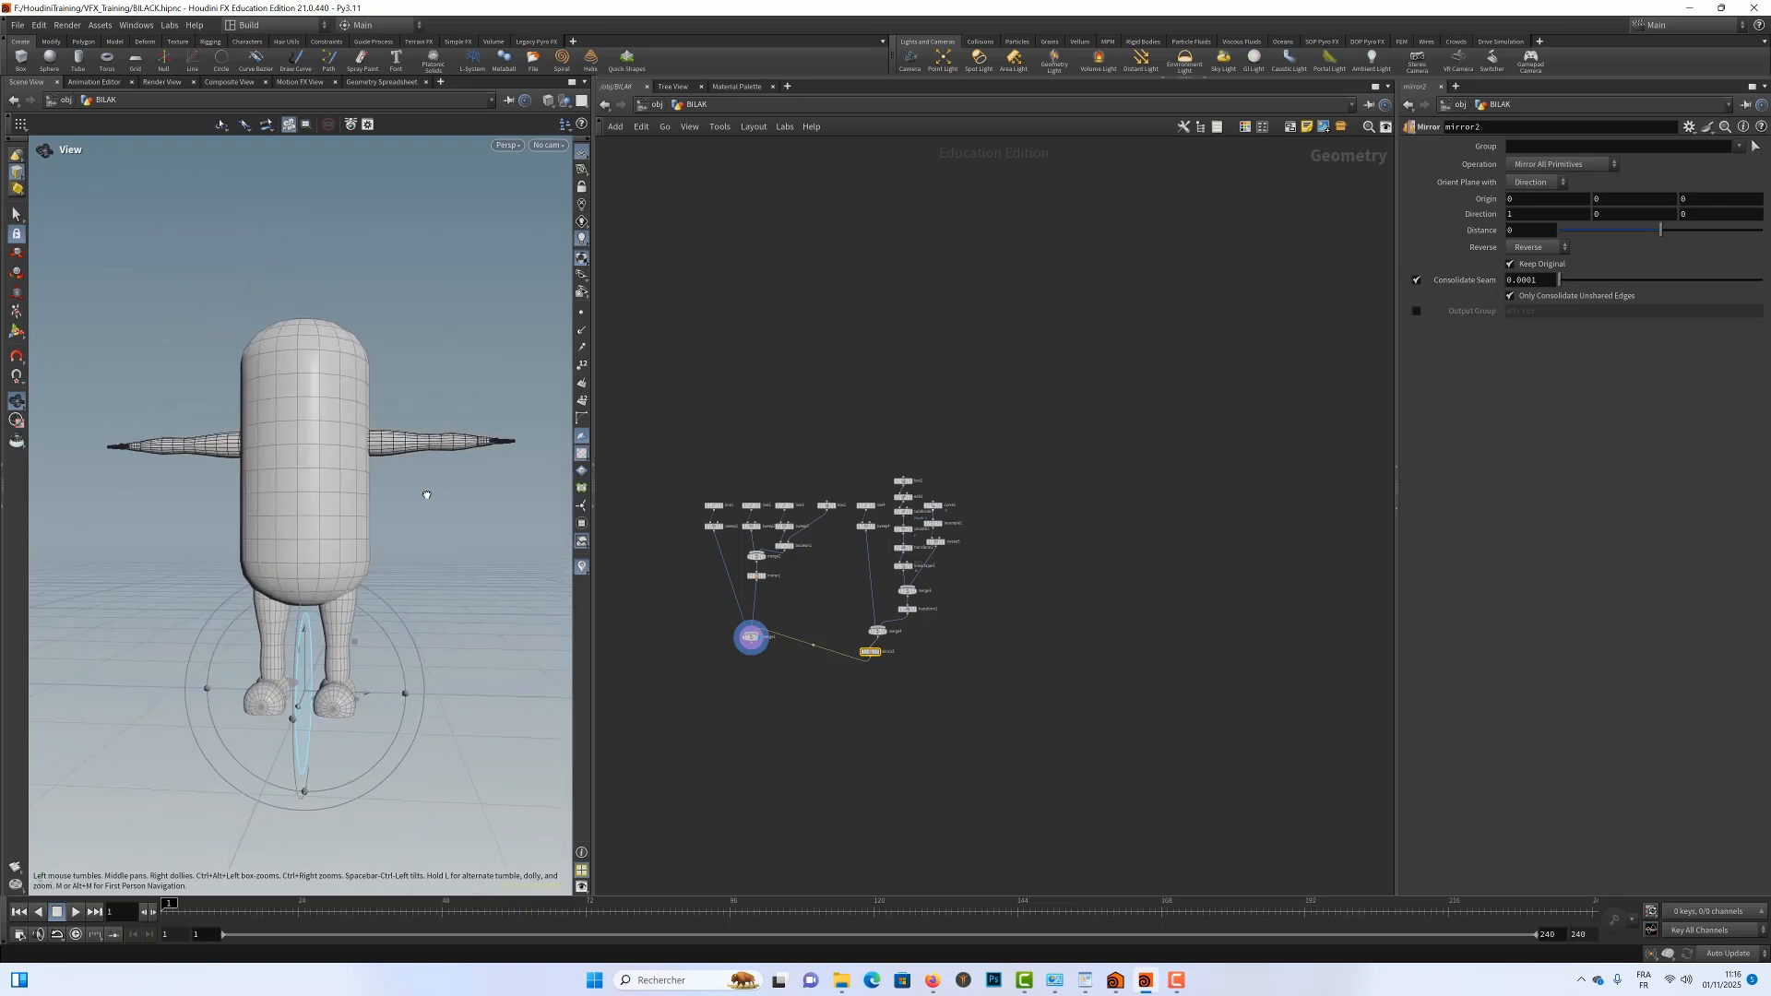